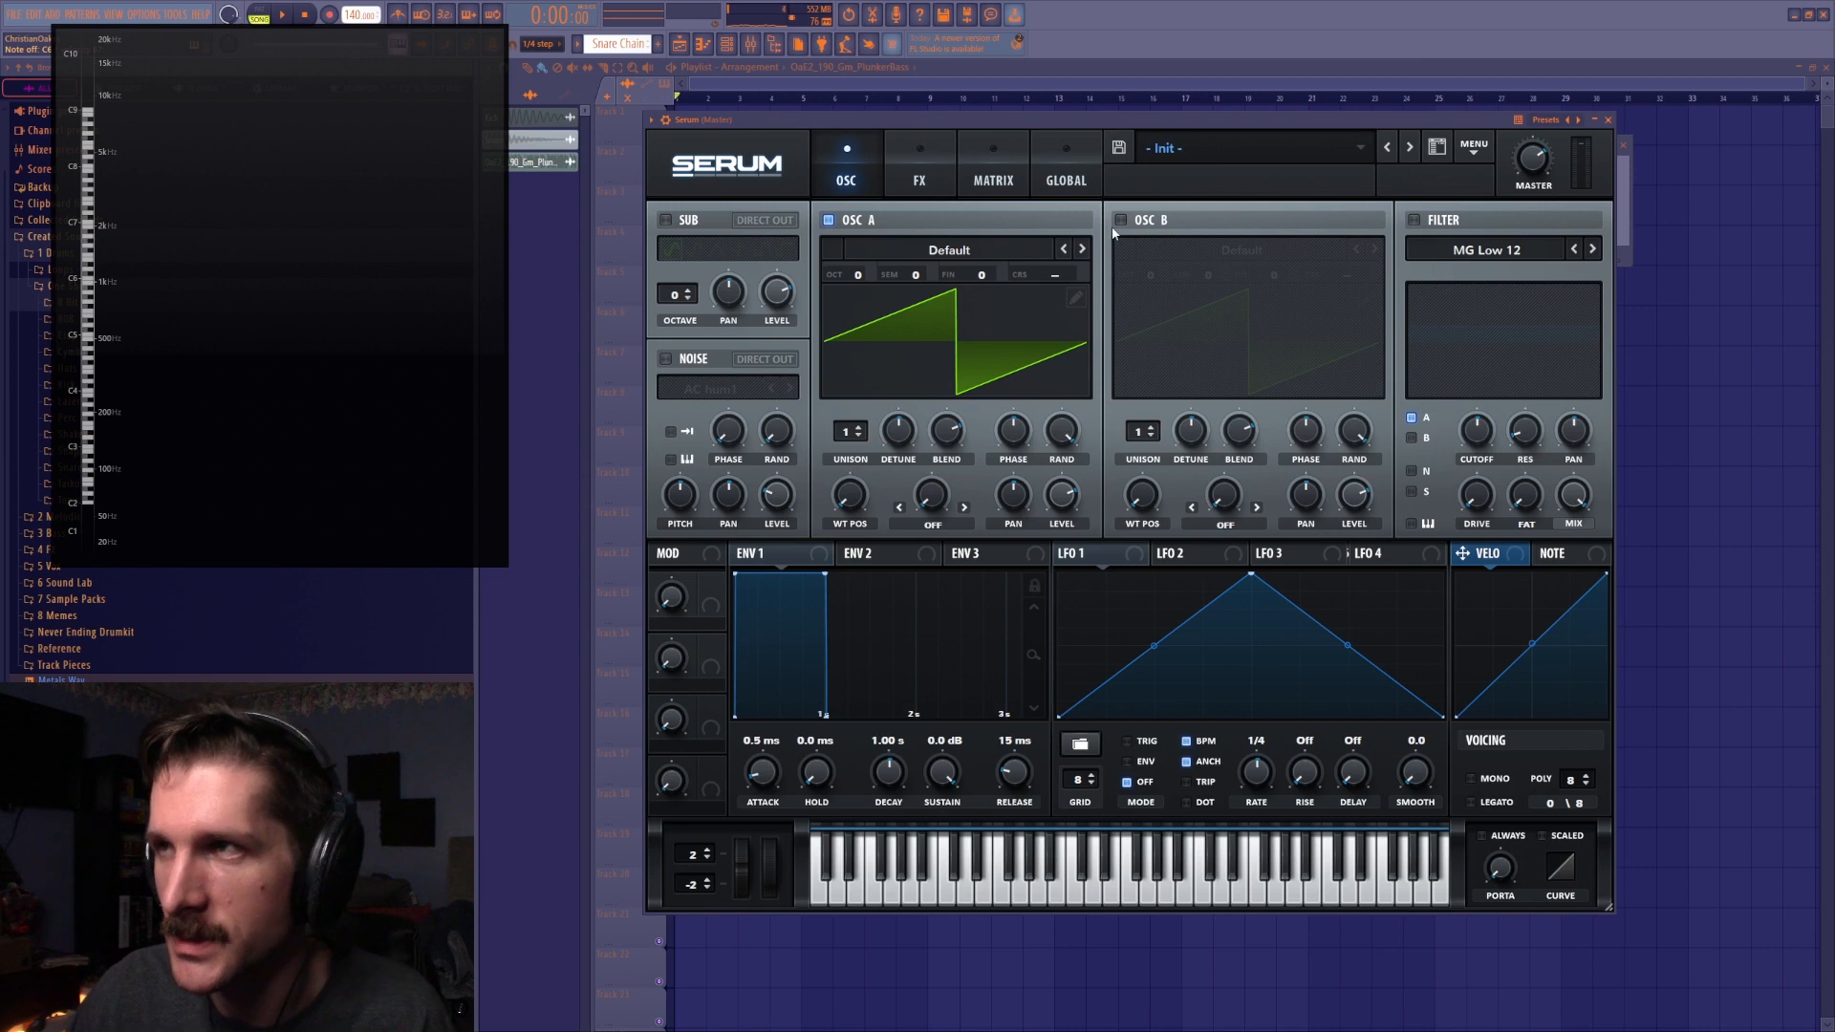
# Lower oscillator A to octave -3, load the Cluster wavetable in place of DS Saw and Tri, and sweep its wavetable position
pyautogui.moveTo(884, 269)
pyautogui.click(1011, 474)
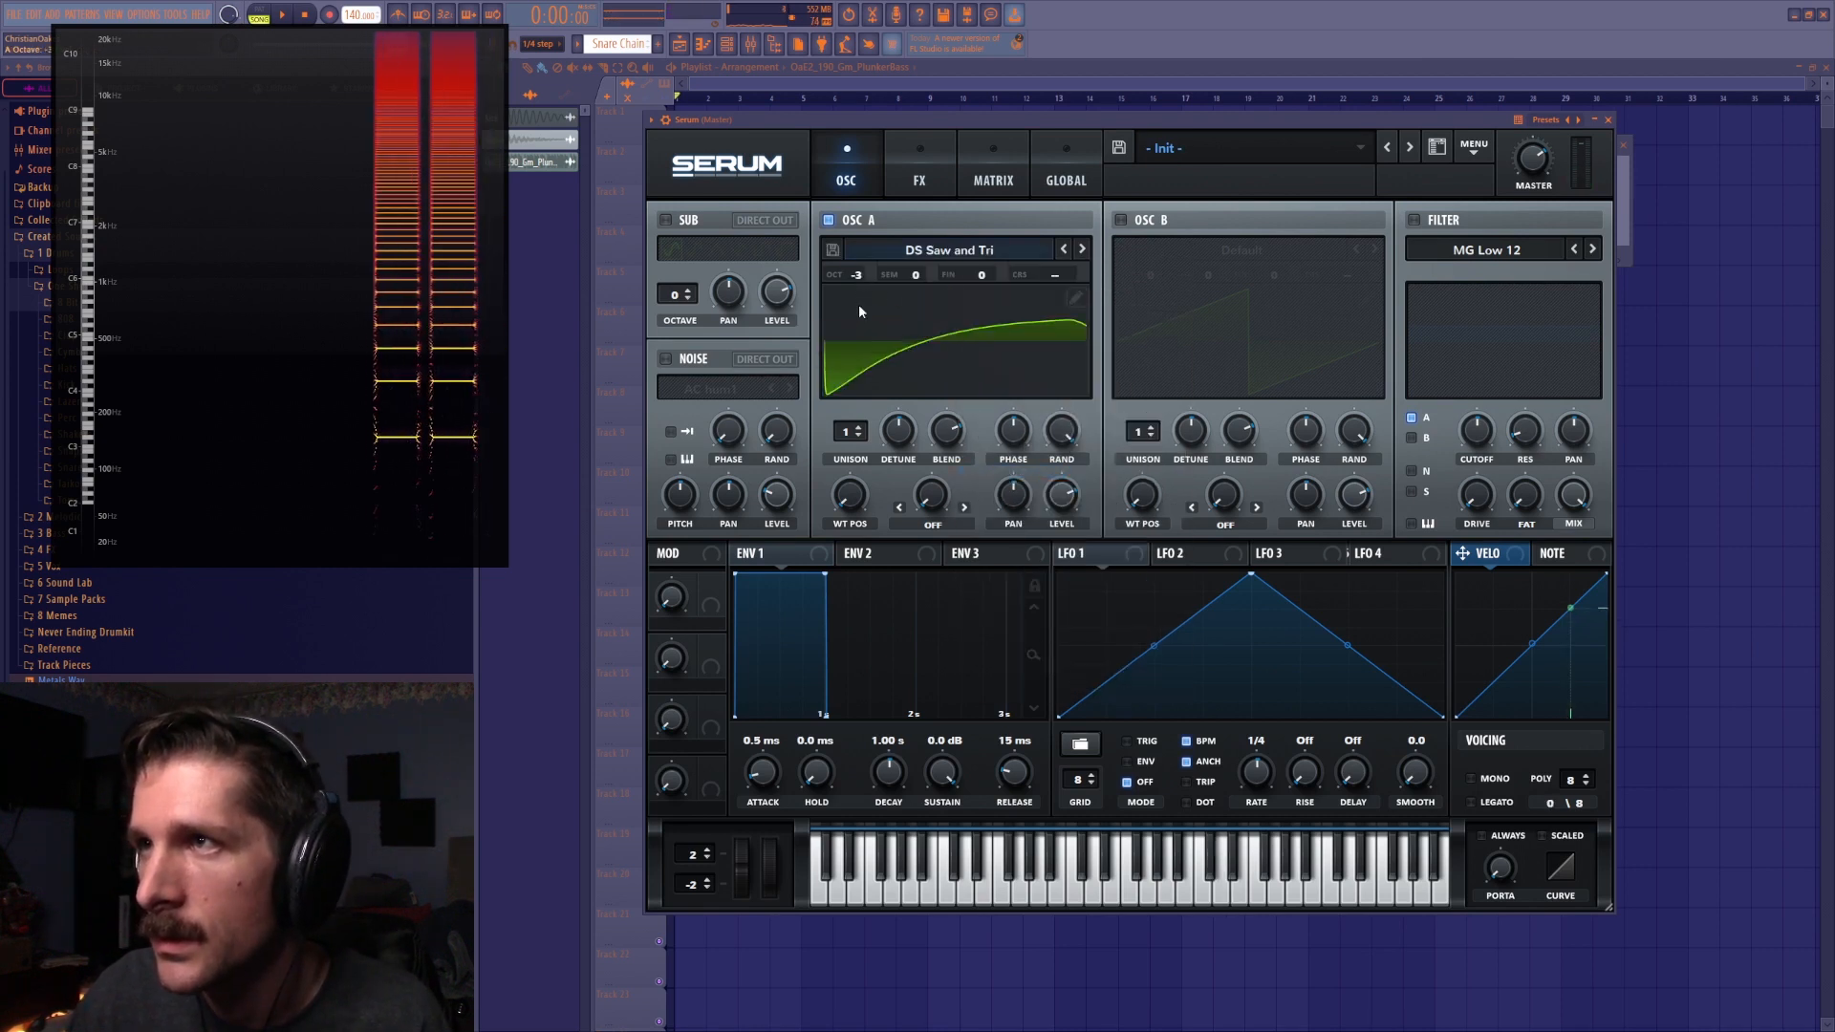
pyautogui.click(851, 252)
pyautogui.moveTo(949, 352)
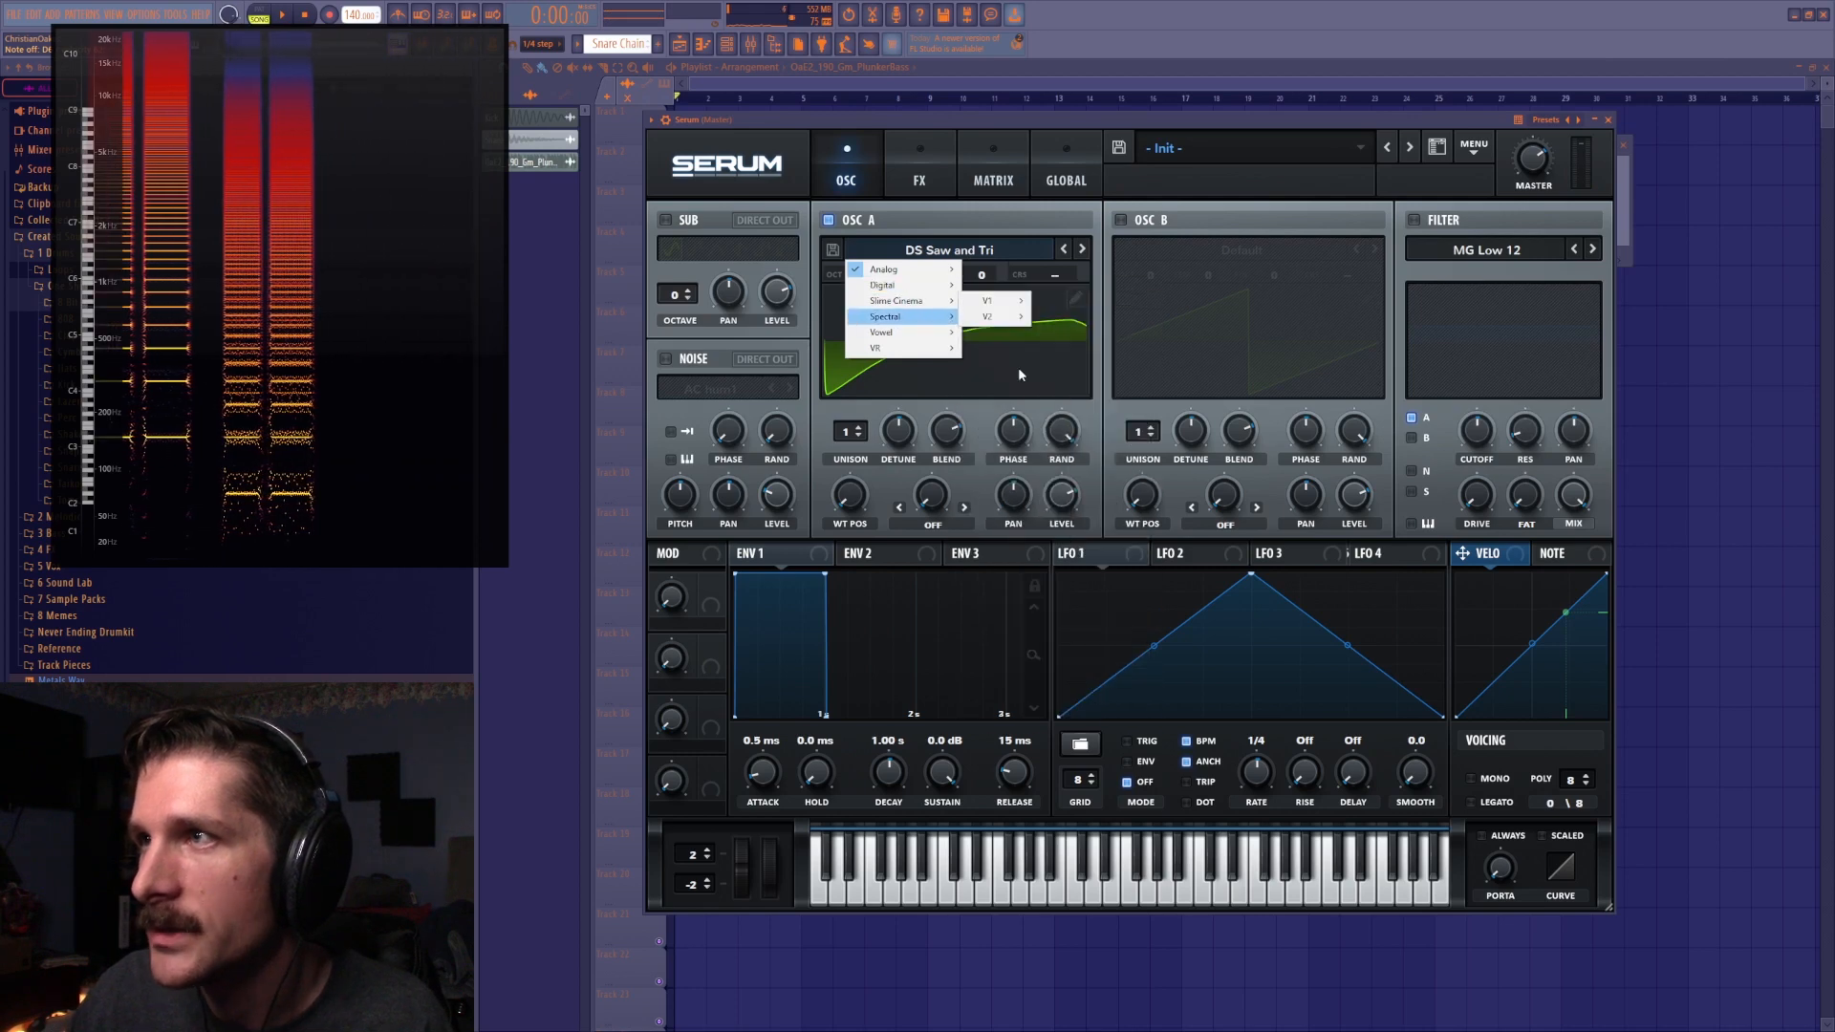
pyautogui.moveTo(946, 301)
pyautogui.click(1109, 383)
pyautogui.moveTo(854, 500); pyautogui.dragTo(909, 417)
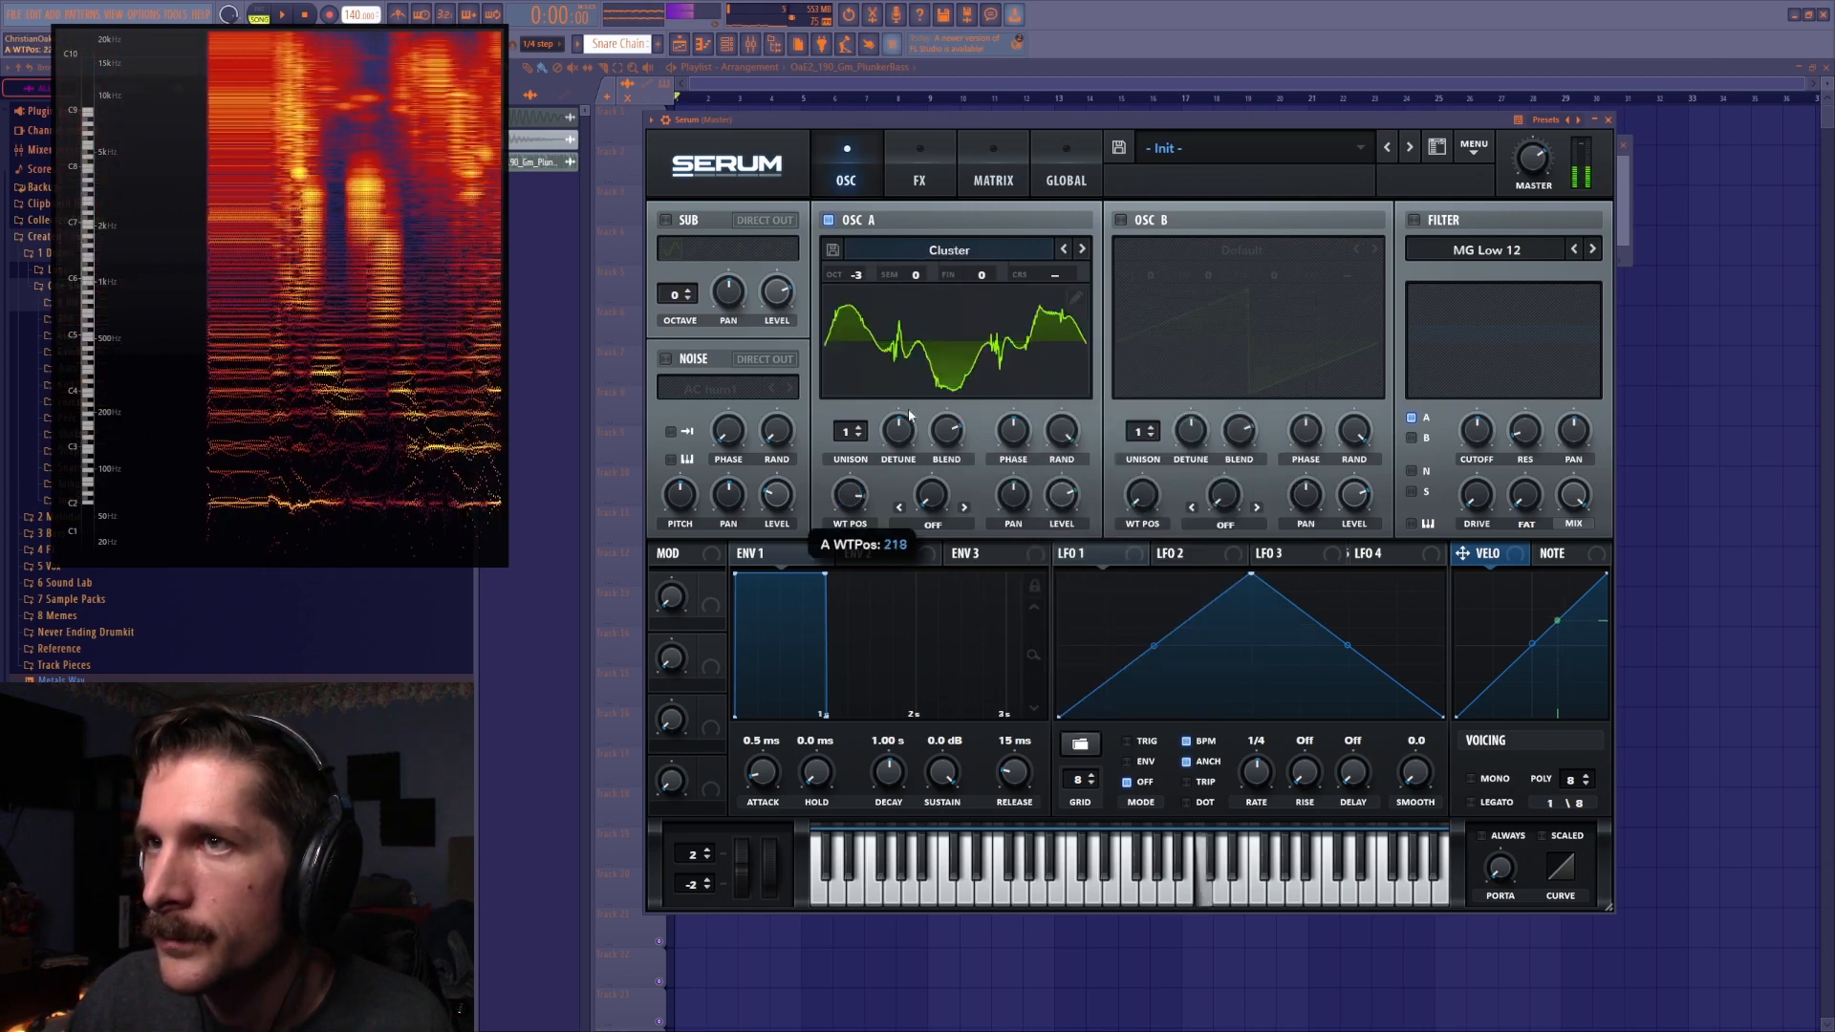
# Switch oscillator A to the Damage wavetable, show it in 3D and raise its wavetable position to 256
pyautogui.click(1086, 250)
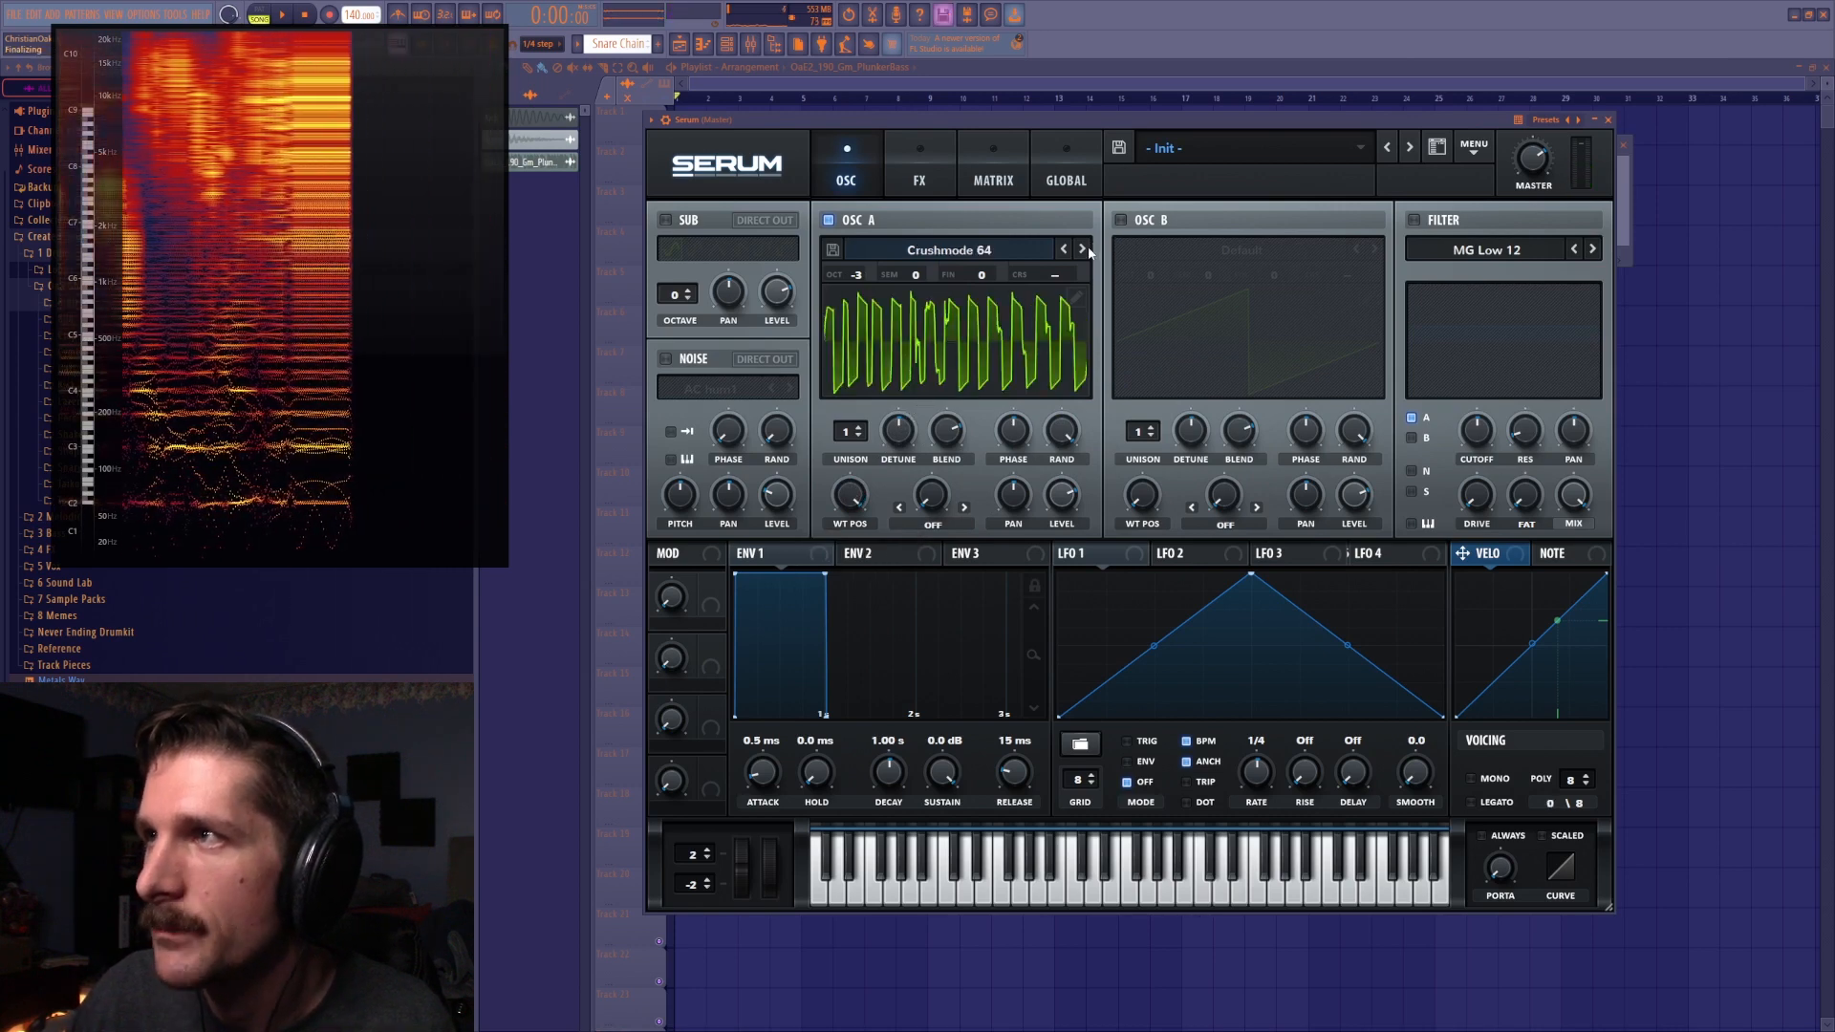
pyautogui.click(1088, 250)
pyautogui.moveTo(849, 494); pyautogui.dragTo(815, 657)
pyautogui.click(929, 365)
pyautogui.moveTo(845, 497); pyautogui.dragTo(925, 353)
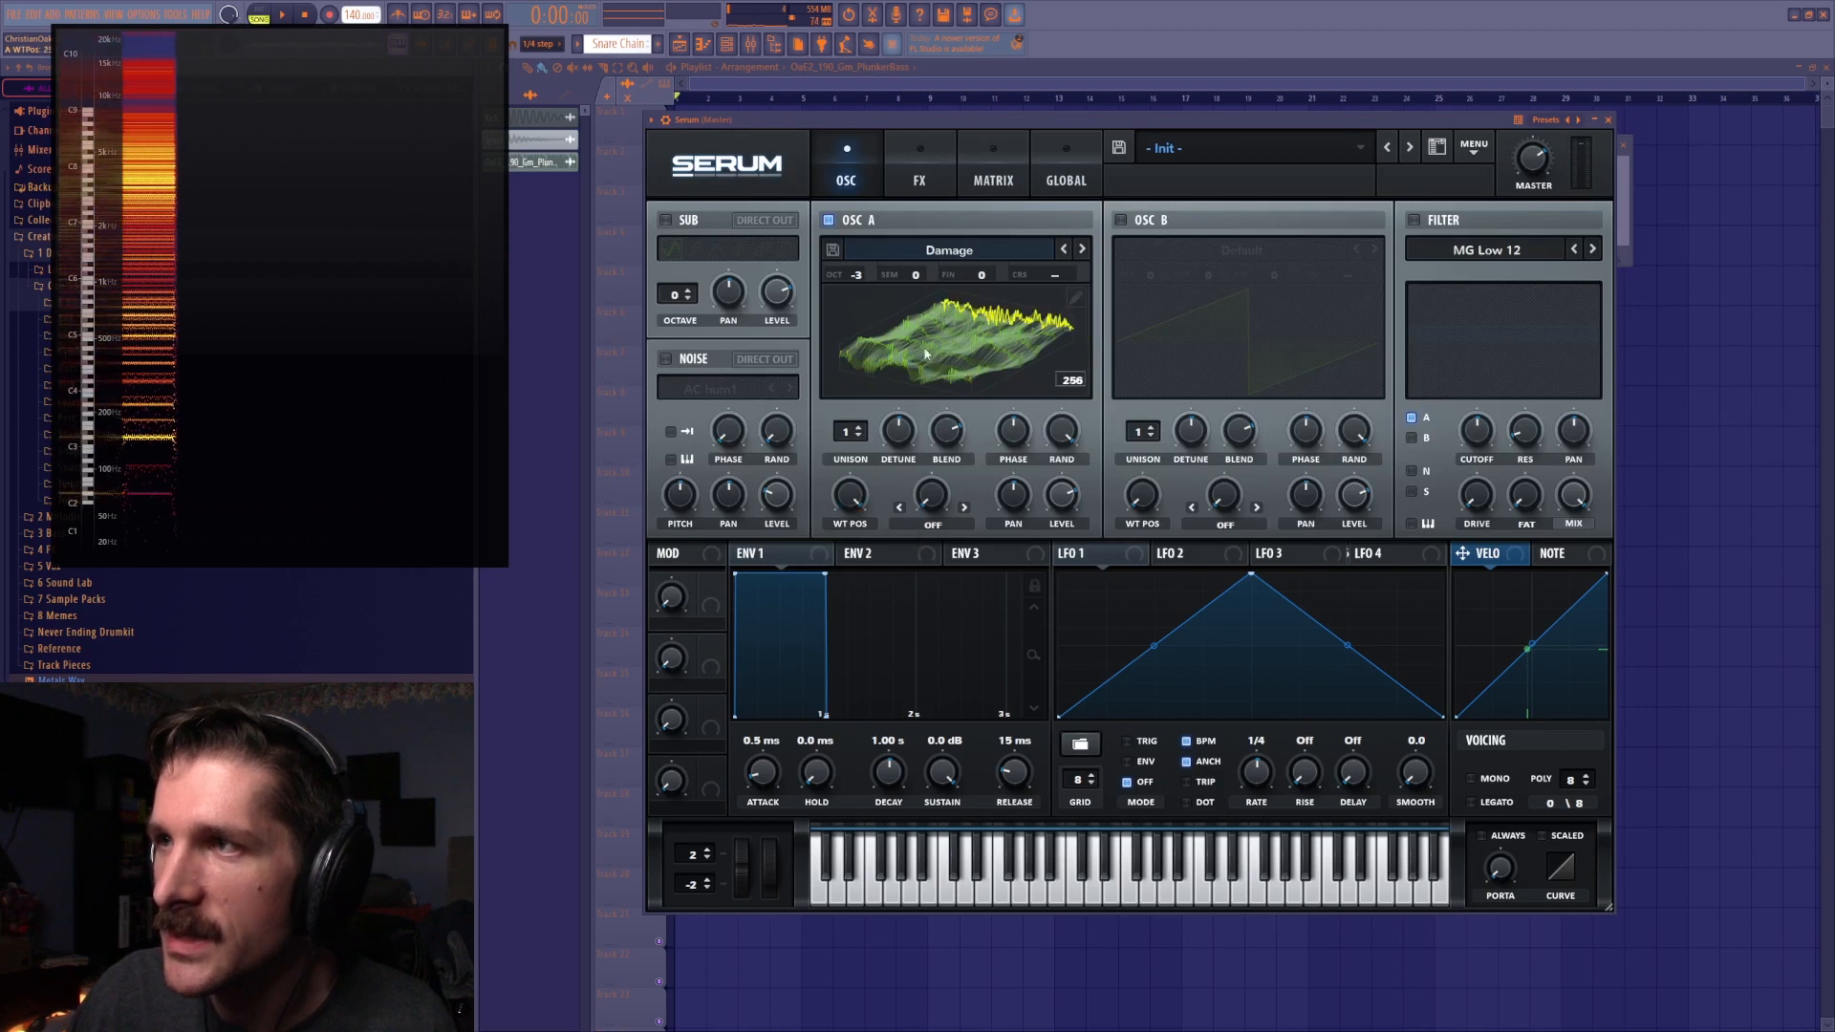
# Enable the MG Low 12 filter, adjust its cutoff, and assign LFO 1 to oscillator A's level
pyautogui.click(1429, 222)
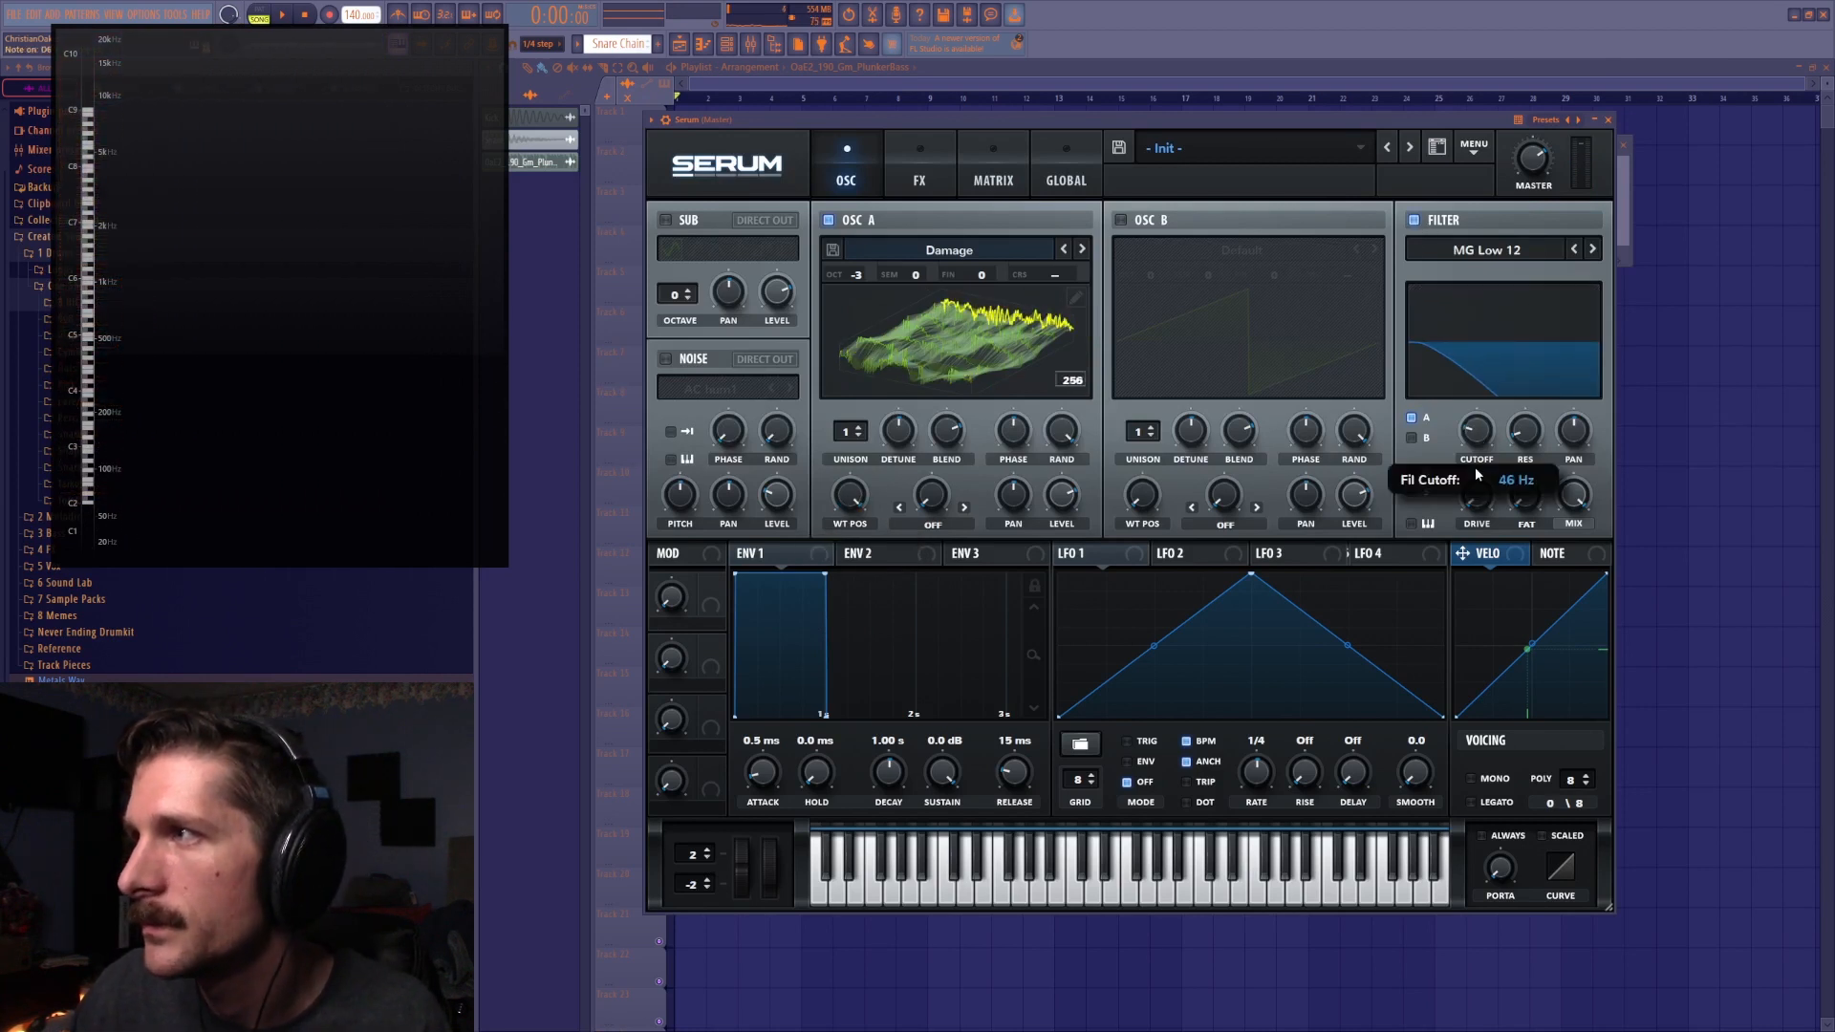
pyautogui.moveTo(1476, 472); pyautogui.dragTo(1467, 477)
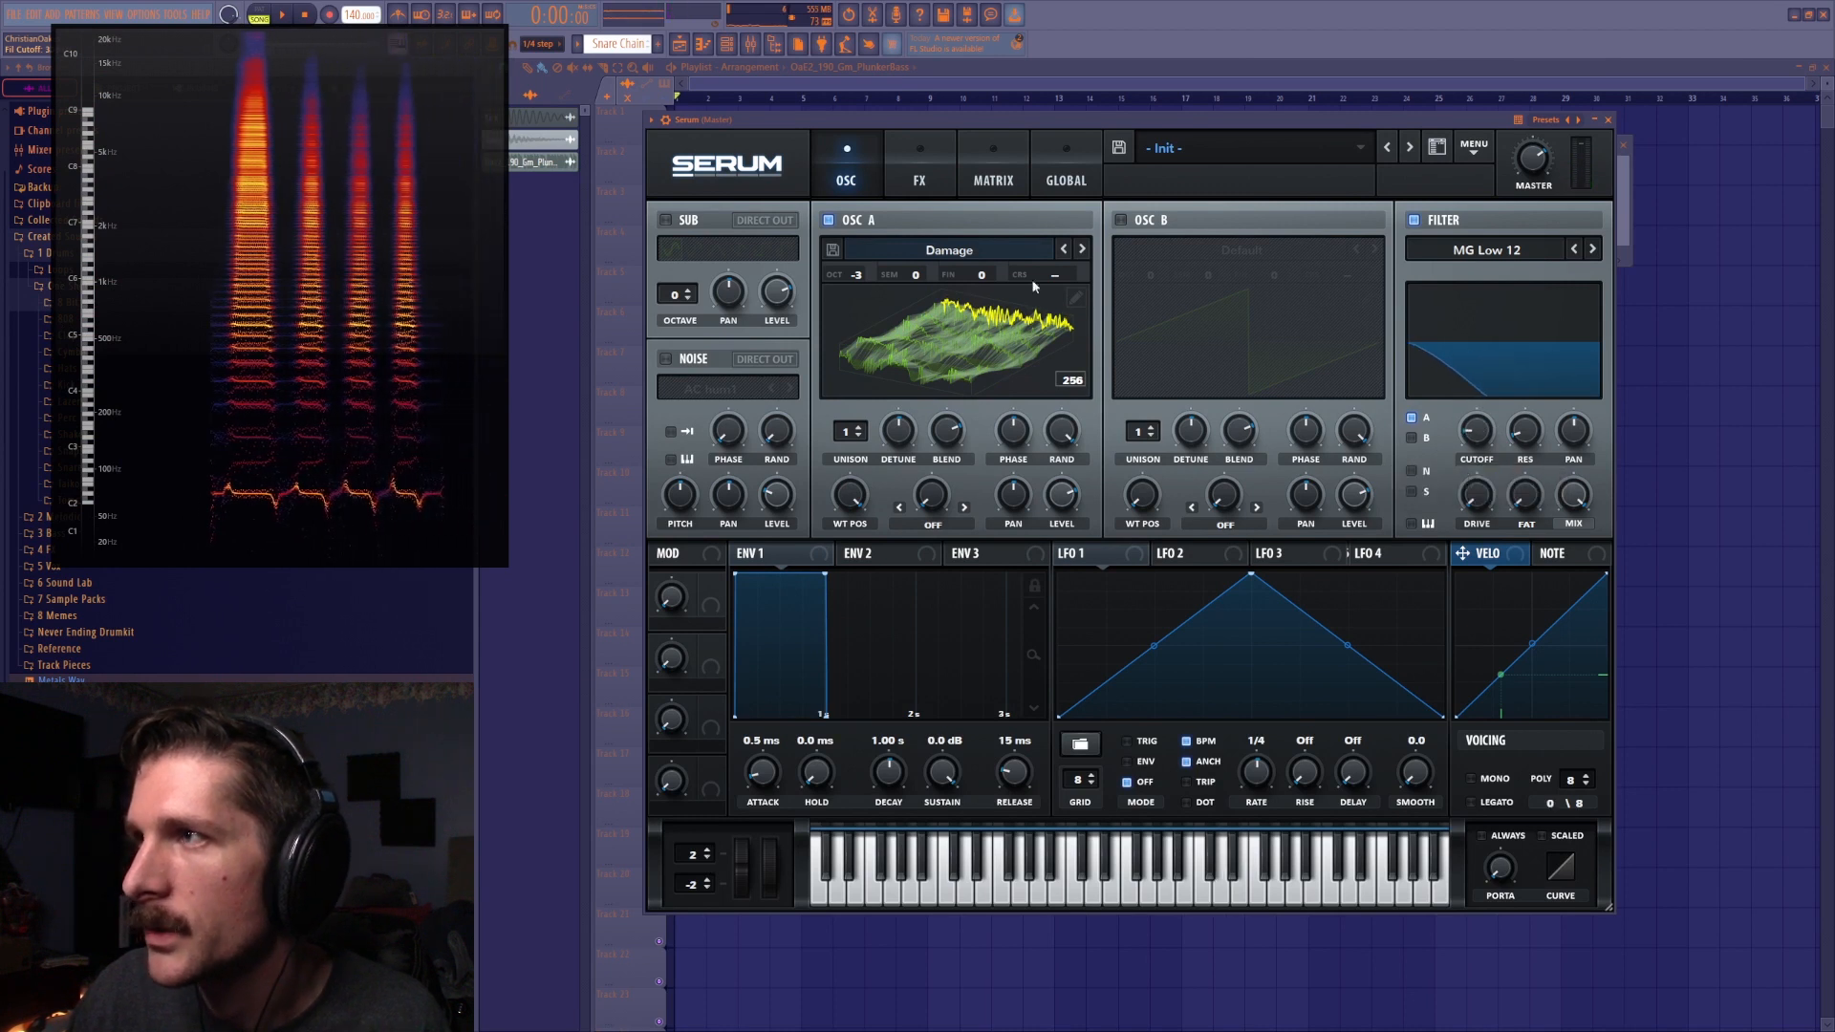
pyautogui.moveTo(1064, 554); pyautogui.dragTo(1051, 482)
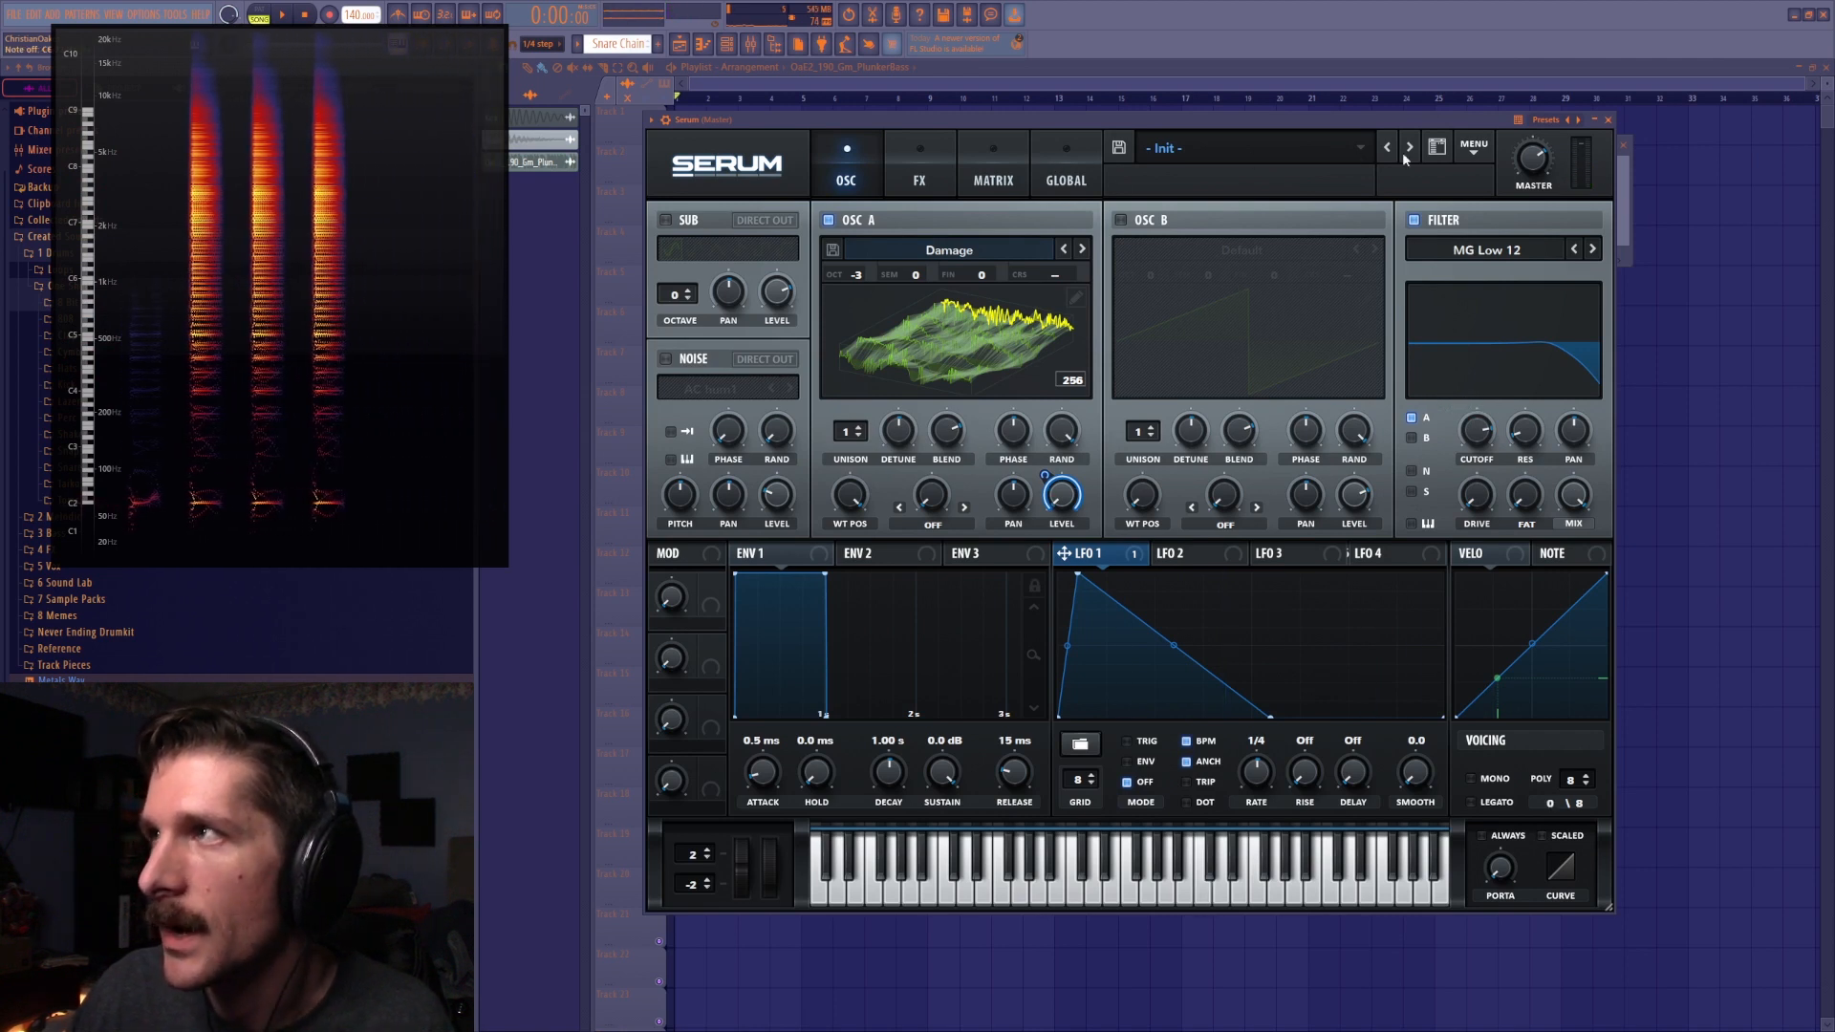
# Enable the Distortion, Phaser and Delay effects
pyautogui.click(912, 169)
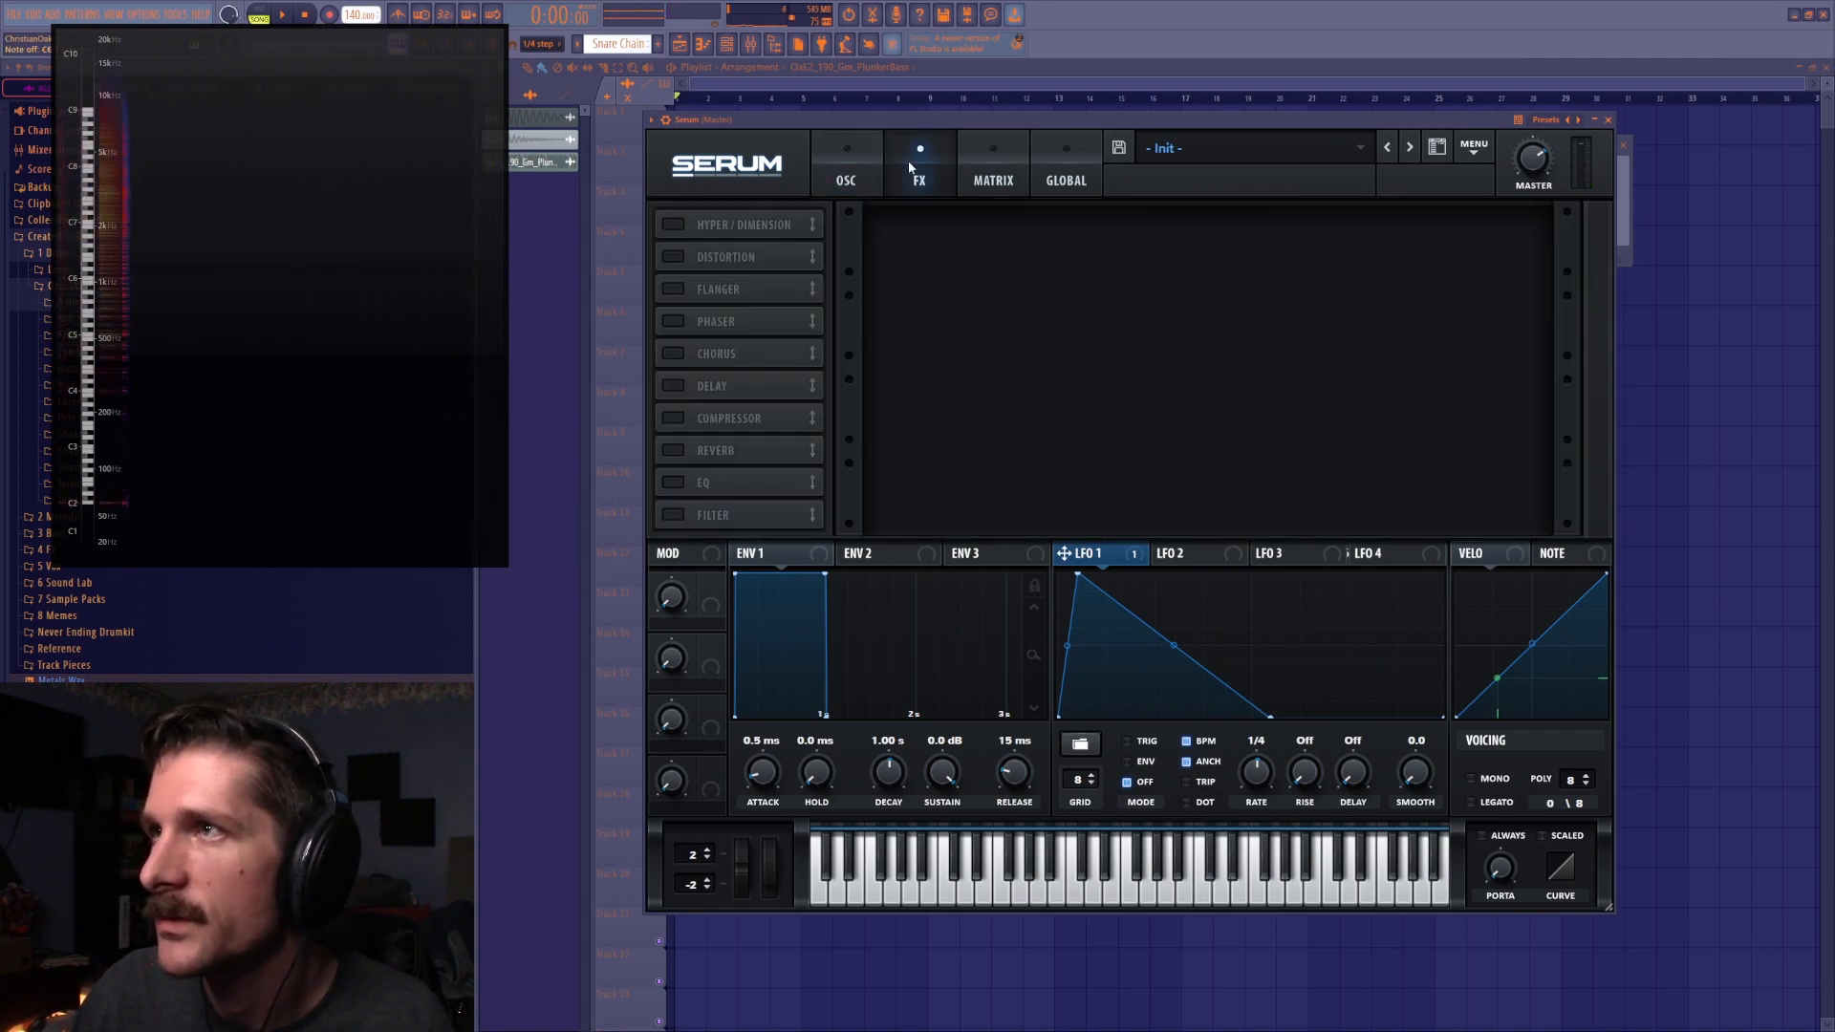
pyautogui.click(718, 268)
pyautogui.click(708, 322)
pyautogui.click(700, 384)
# Reset the patch to the Init preset and lower Envelope 1's sustain to -oo dB
pyautogui.click(1473, 148)
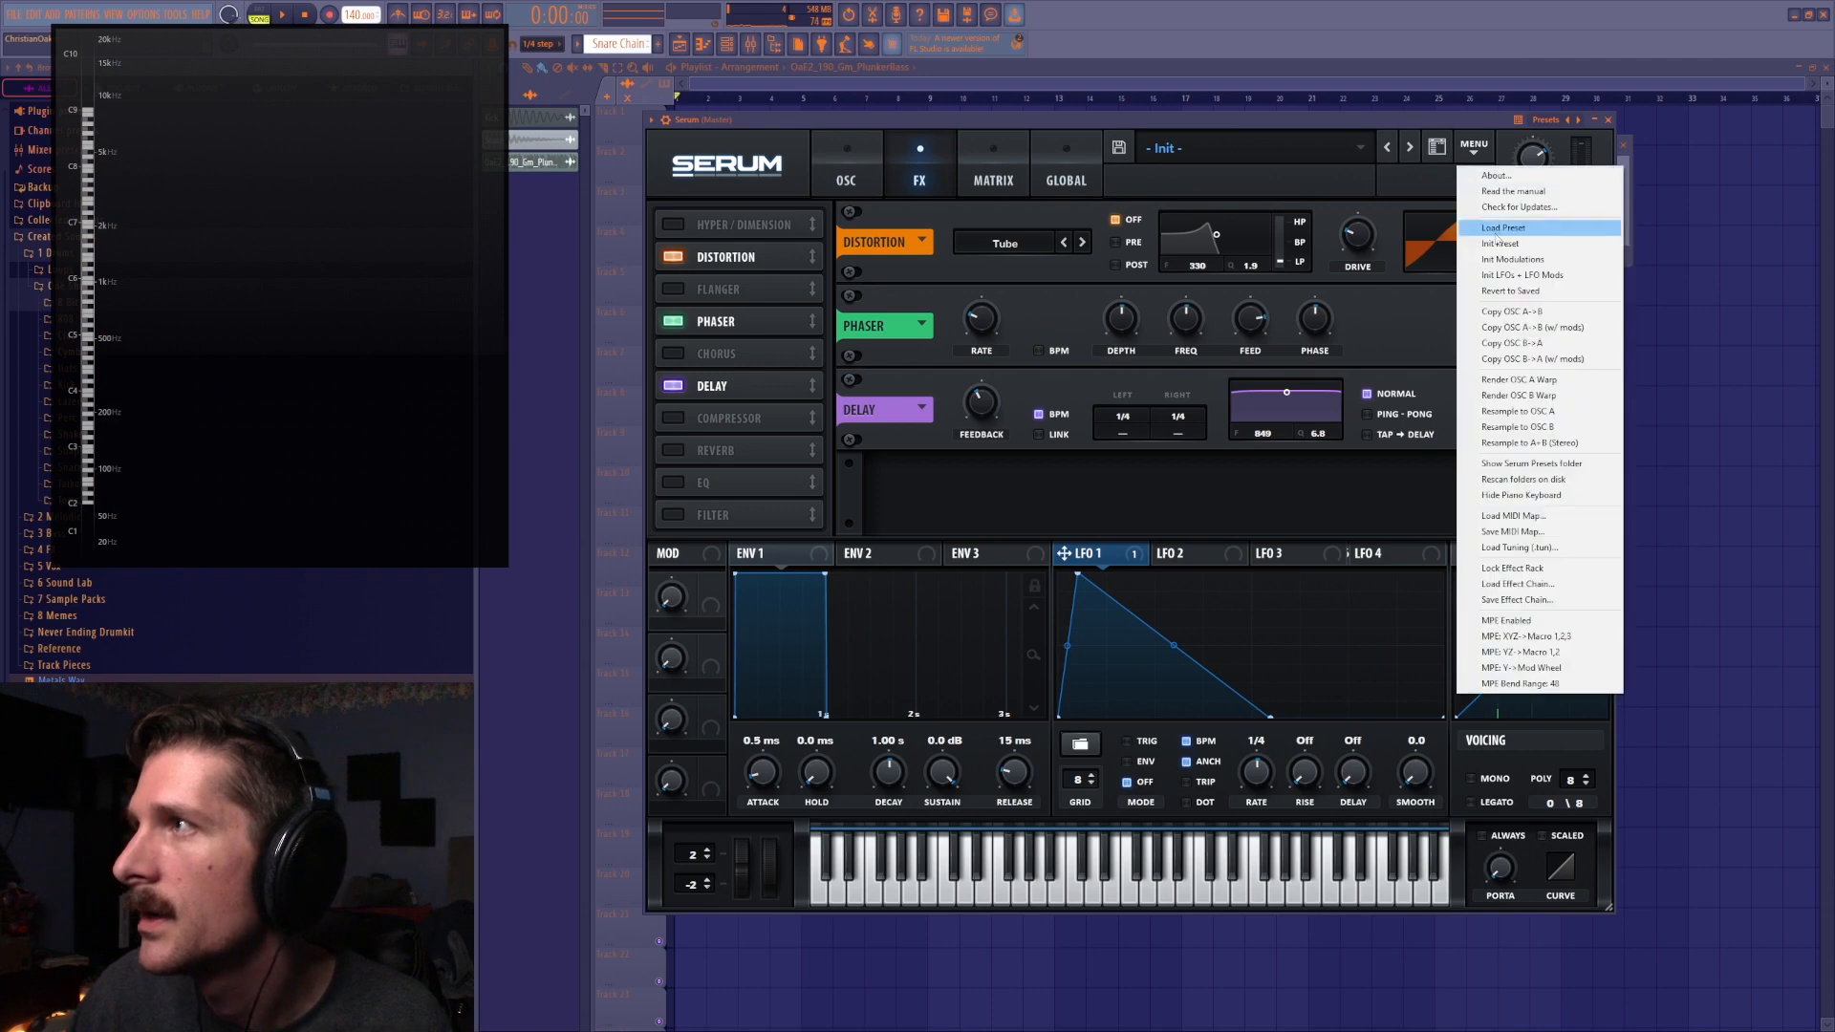
pyautogui.click(1529, 235)
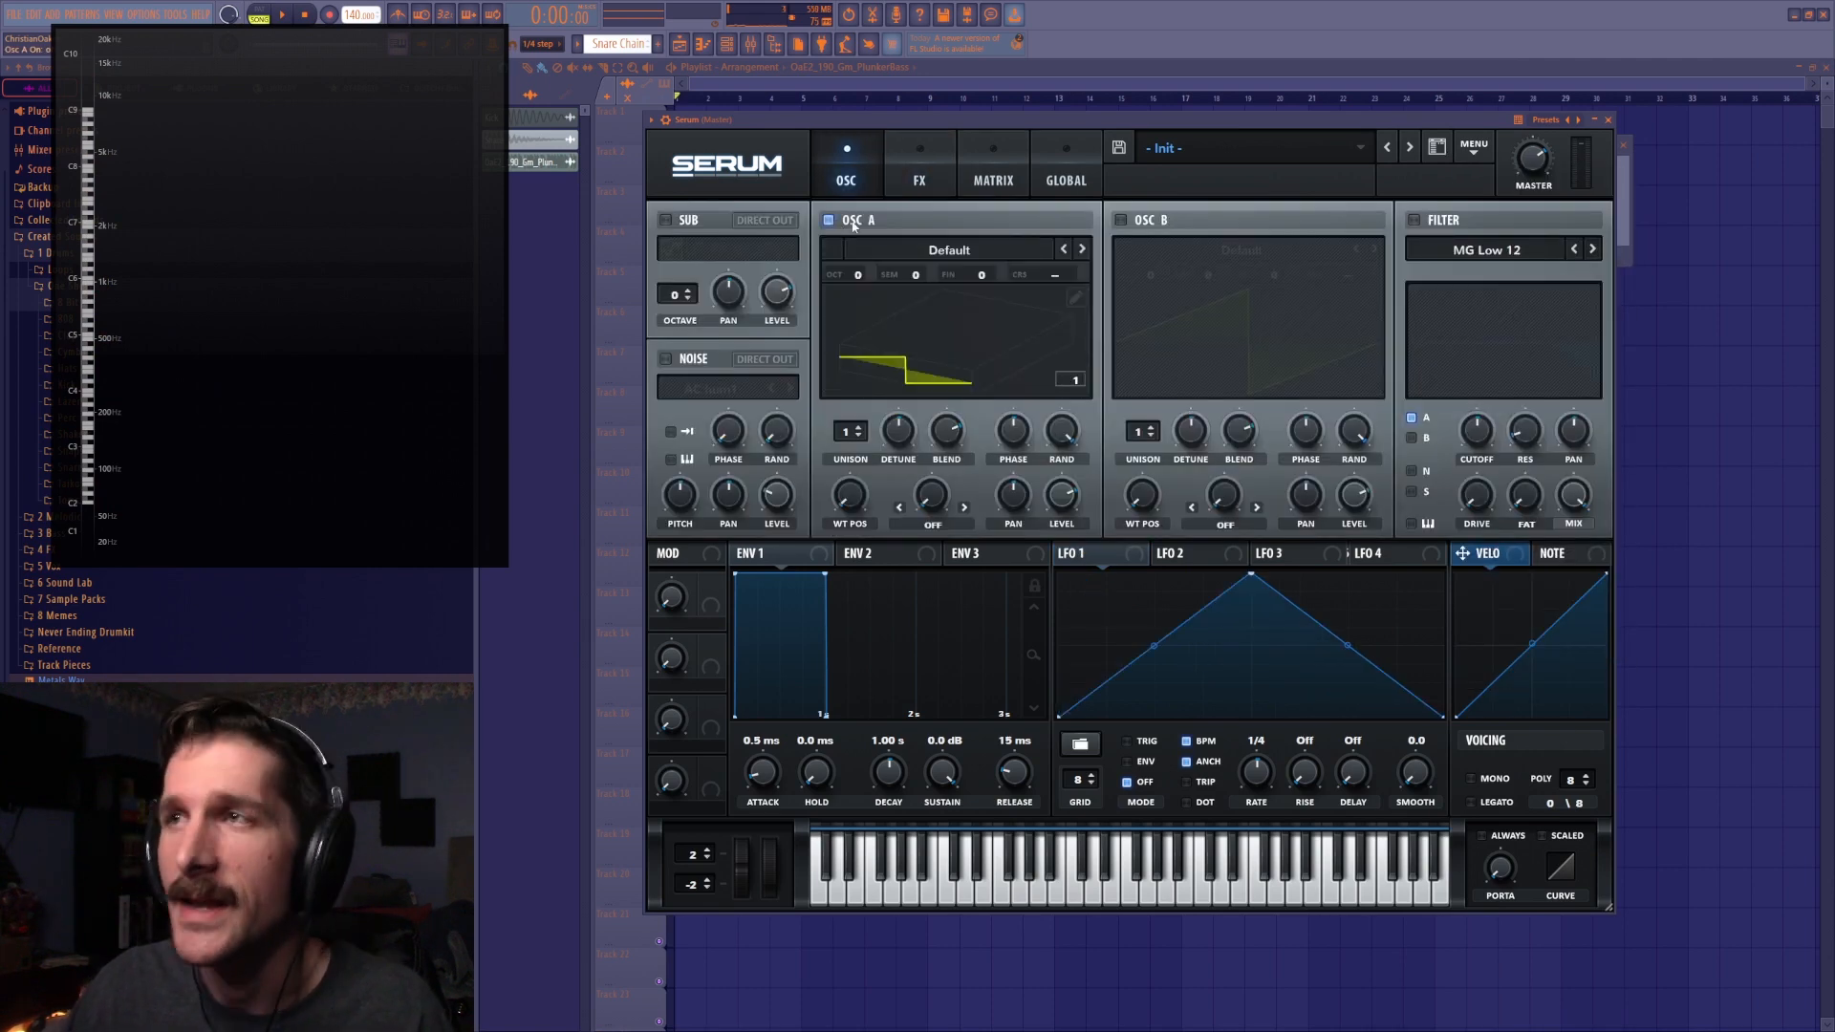
pyautogui.rightClick(1061, 507)
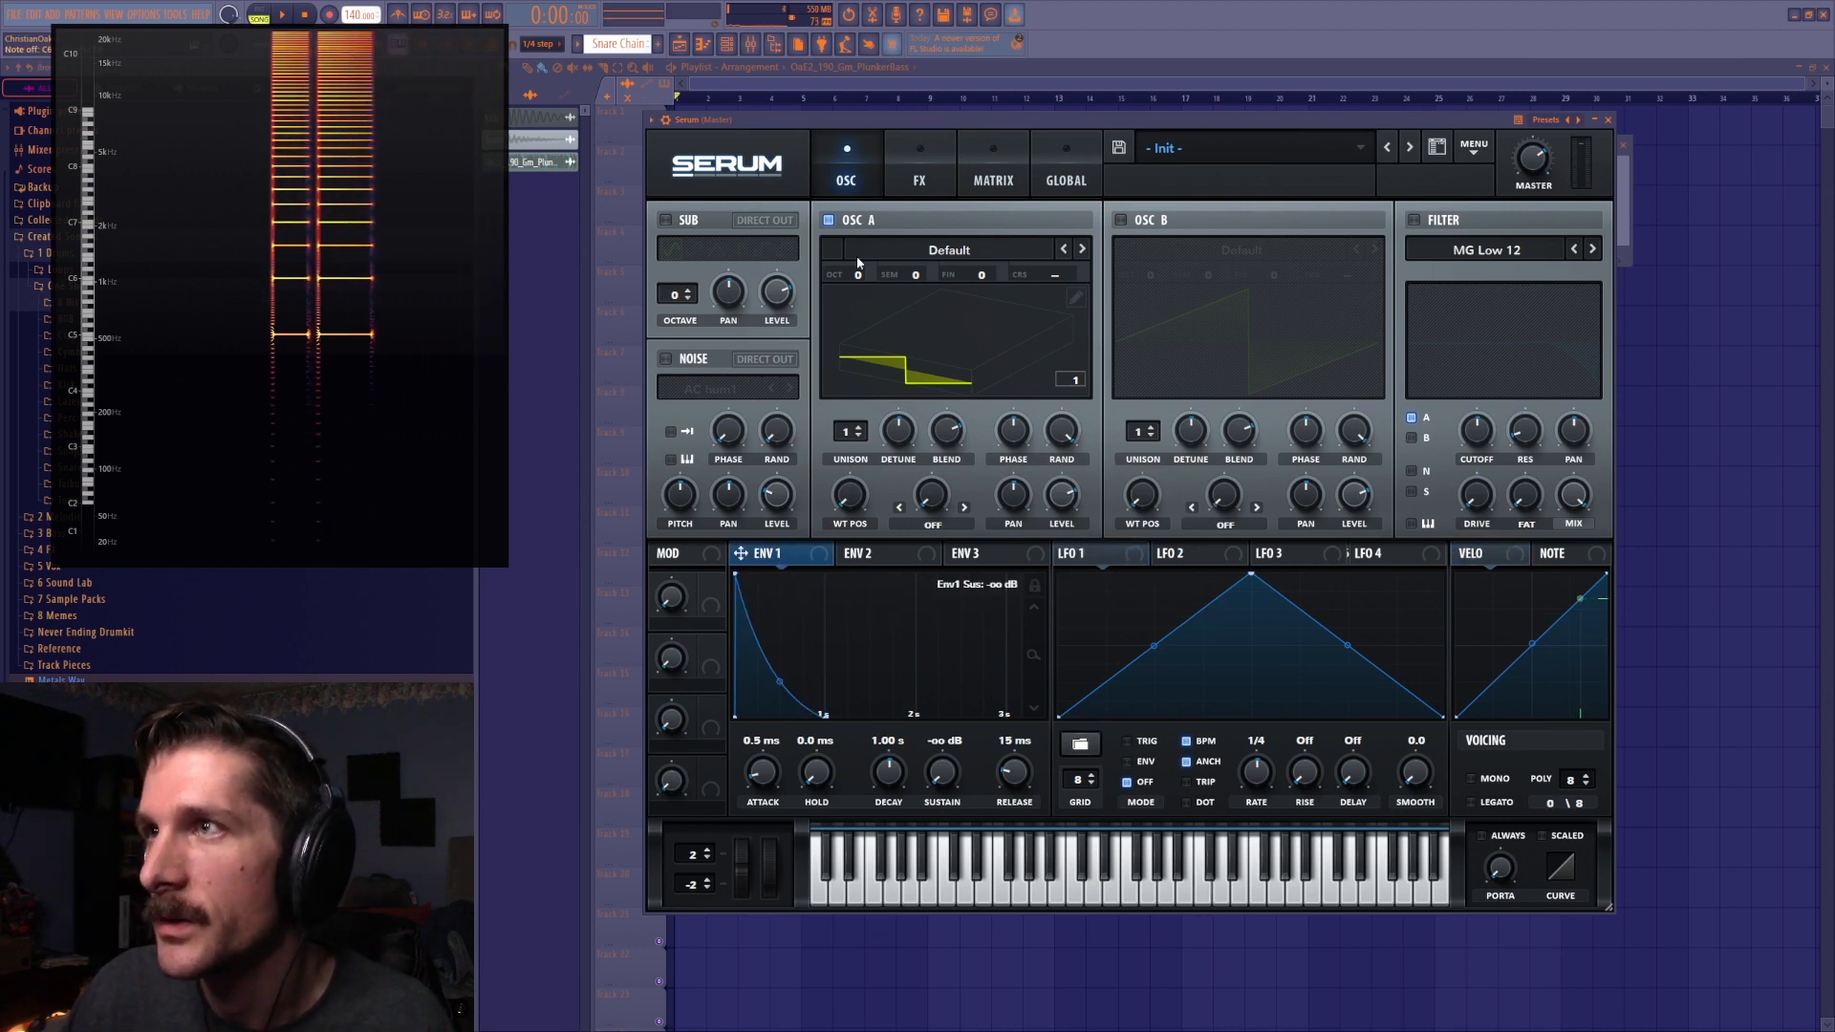
# Set oscillator A to octave -2 and load the 0 Init wavetable into it
pyautogui.moveTo(856, 274); pyautogui.dragTo(880, 320)
pyautogui.click(1083, 249)
pyautogui.click(923, 250)
pyautogui.click(967, 246)
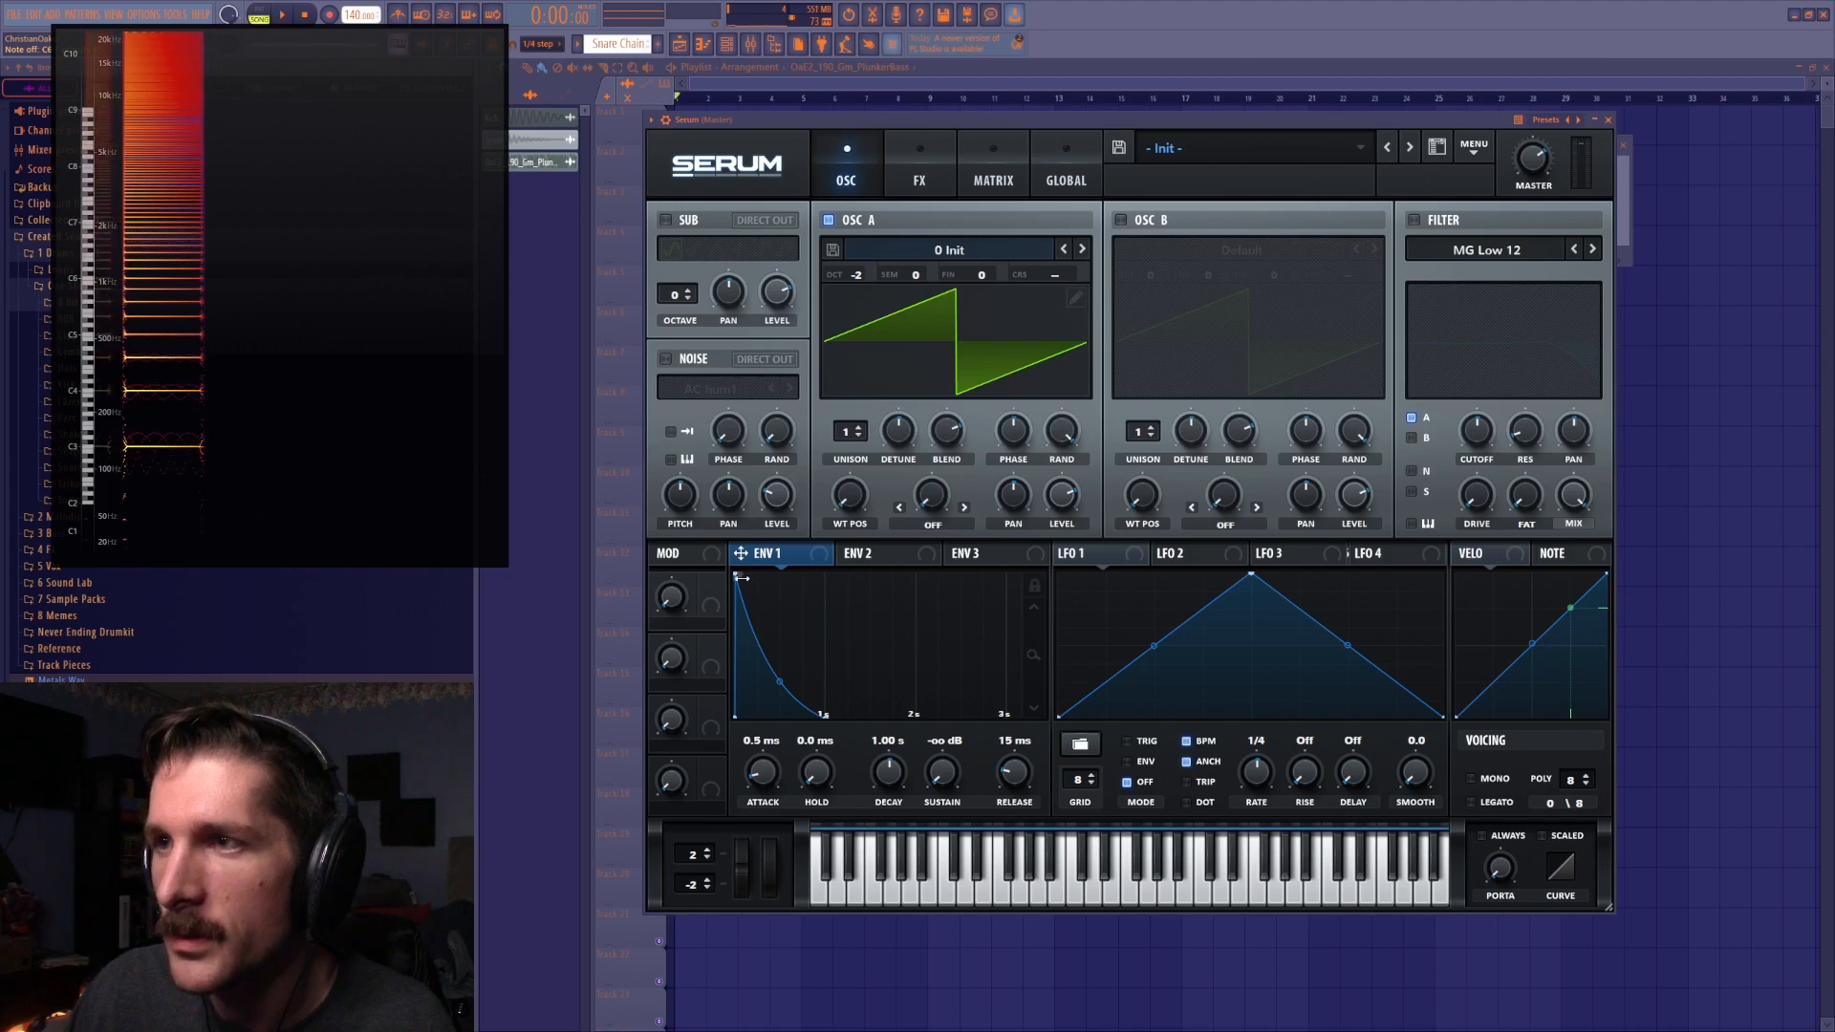
# Set Envelope 1's attack to 0.0 ms and clear the modulation tried on oscillator A's level
pyautogui.moveTo(783, 568); pyautogui.dragTo(737, 599)
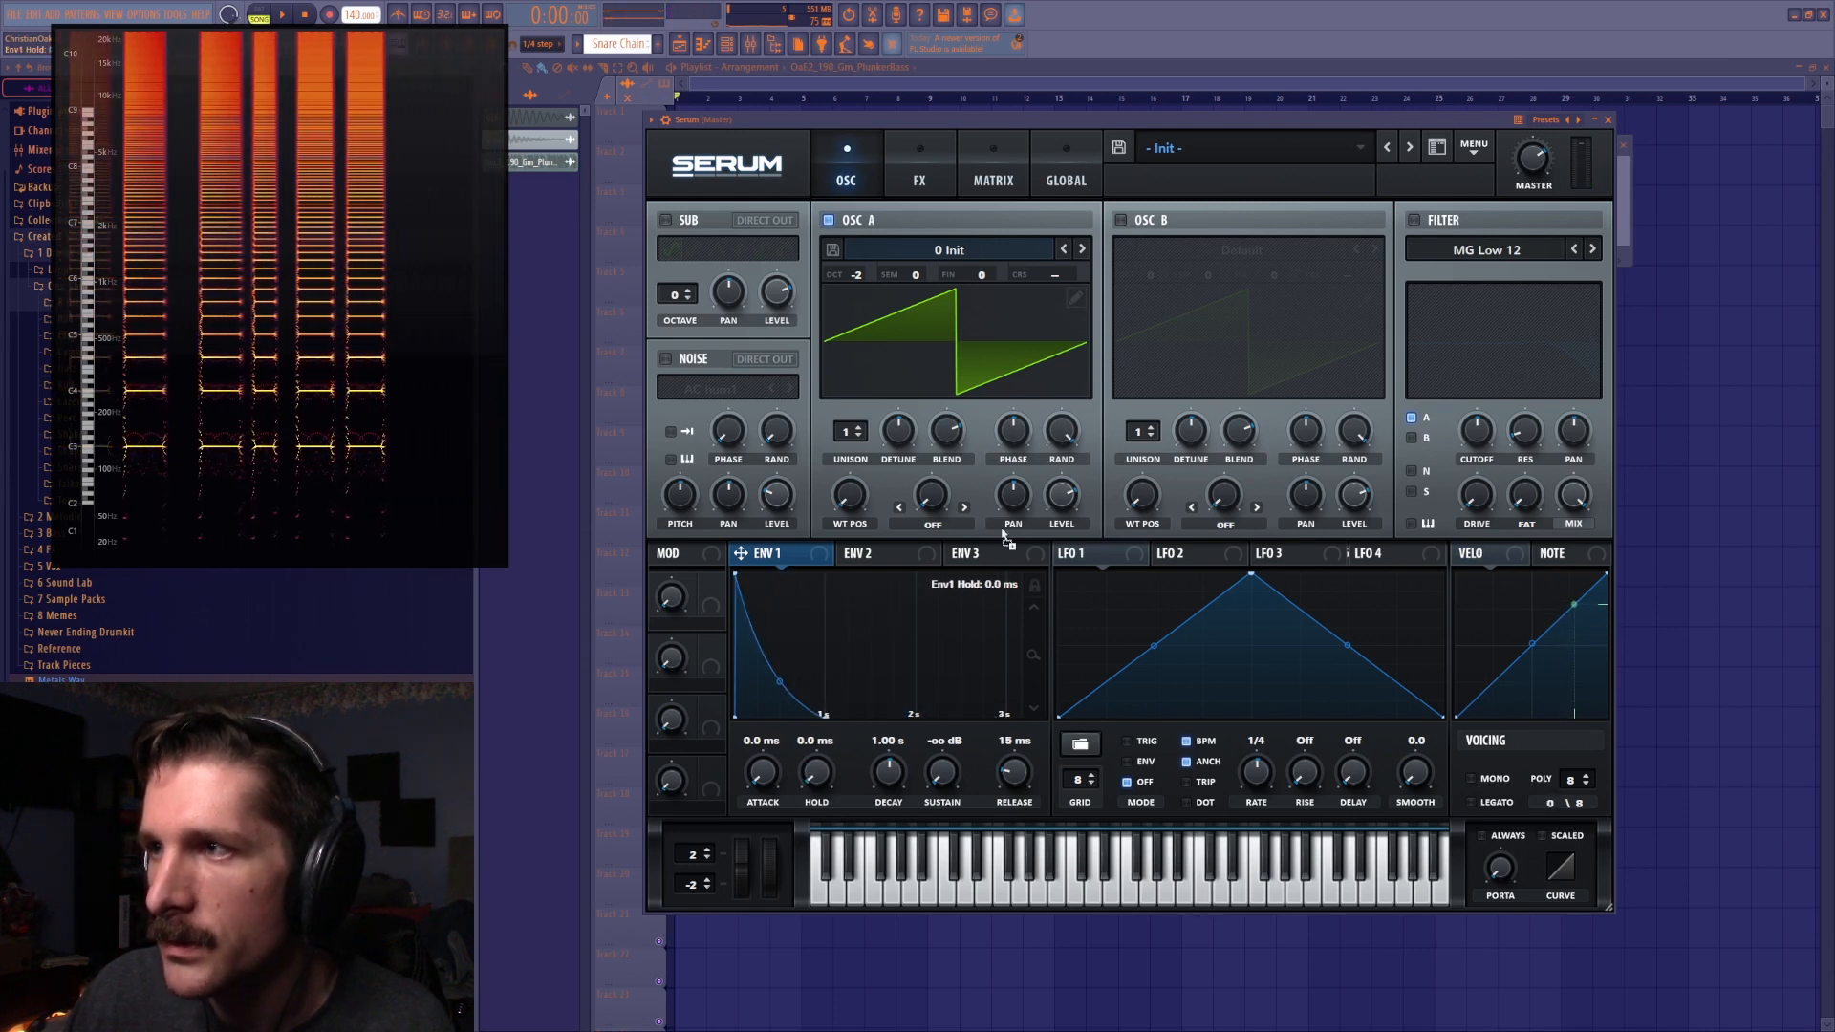
pyautogui.rightClick(1065, 496)
pyautogui.click(1084, 508)
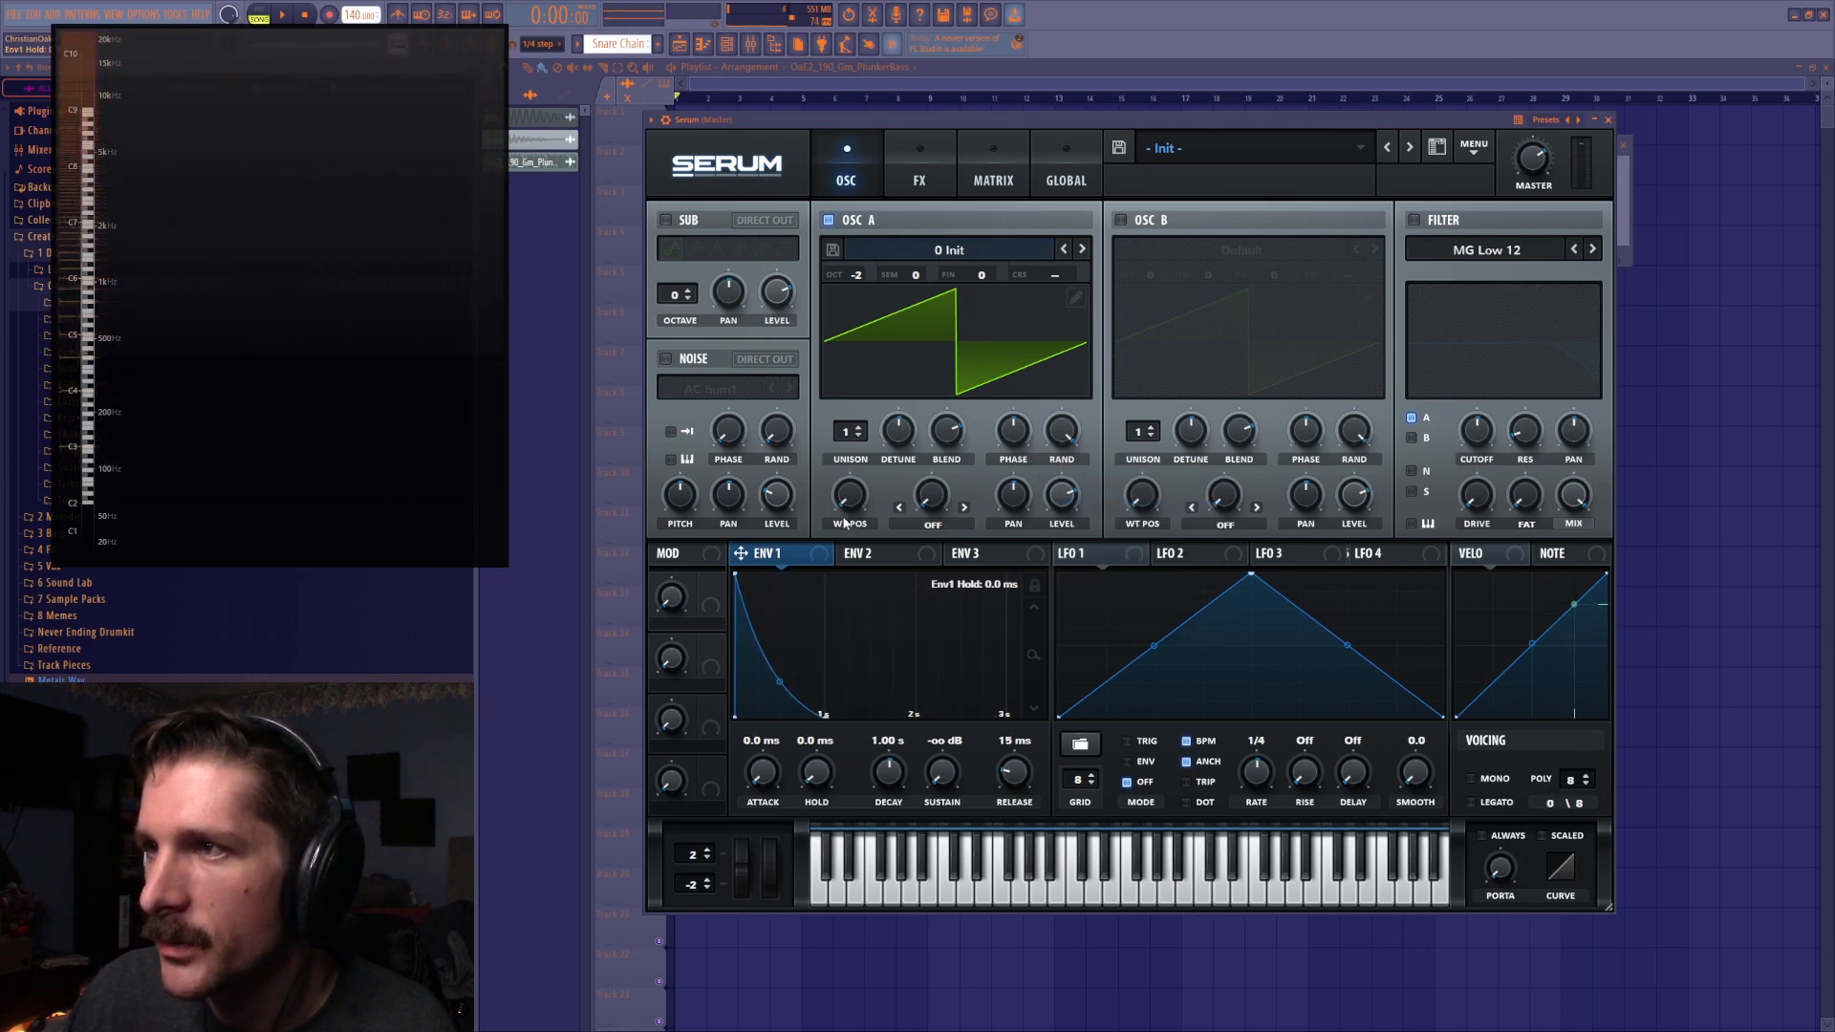
# Set oscillator A's warp mode to Bend + modulated by Envelope 1, and lower its octave to -3
pyautogui.click(938, 533)
pyautogui.click(951, 605)
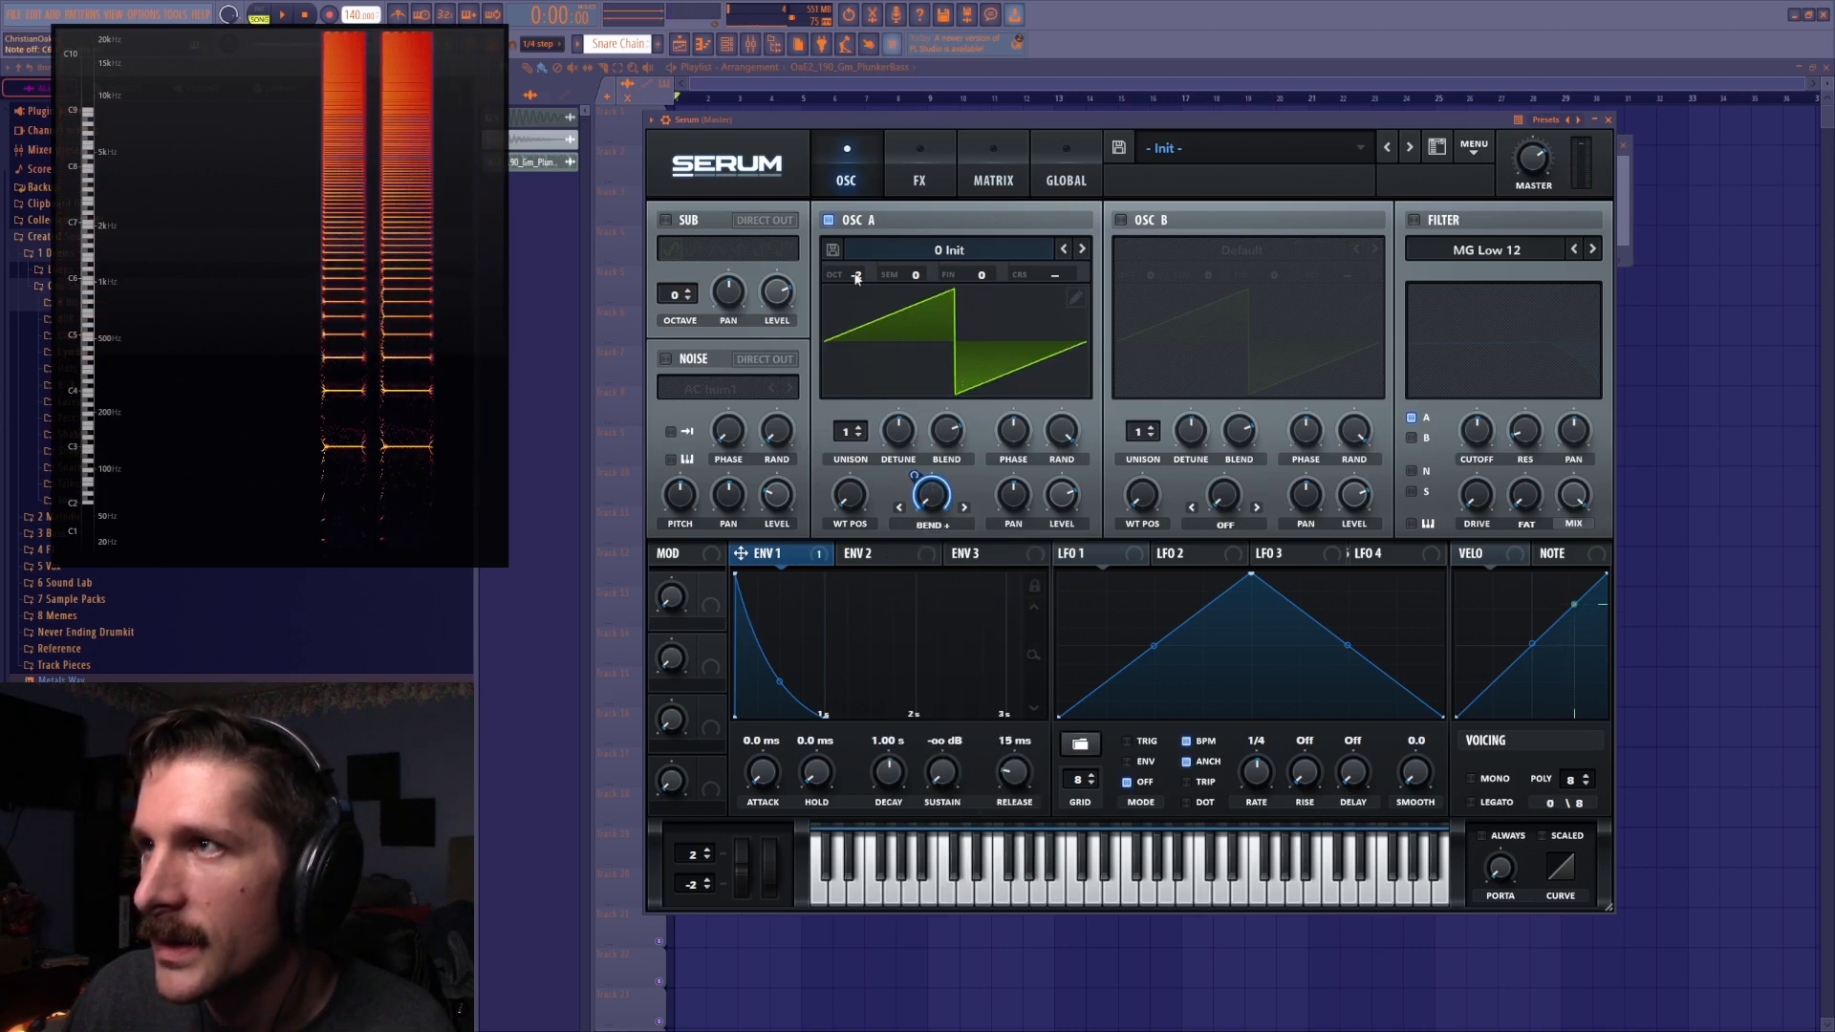
pyautogui.moveTo(857, 275); pyautogui.dragTo(869, 315)
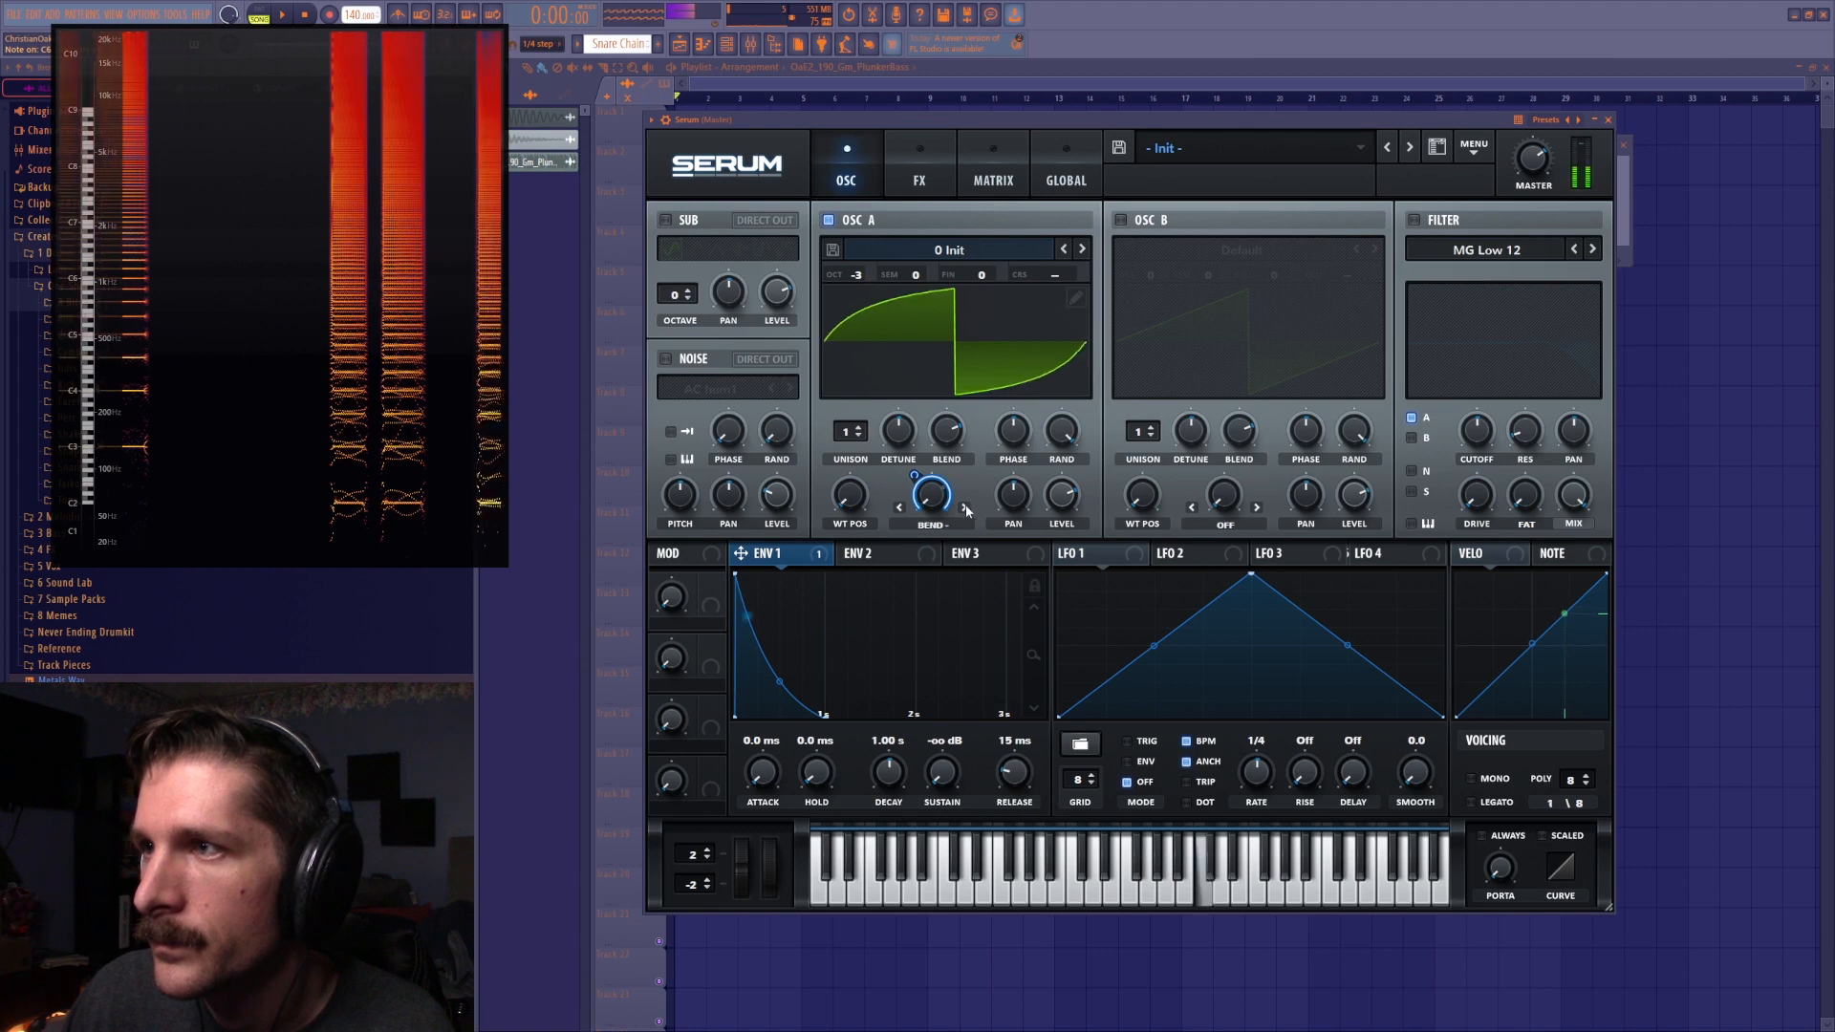
# Remove the modulation from oscillator A's warp, switch its mode to FM (from B), and enable oscillator B
pyautogui.rightClick(931, 494)
pyautogui.click(980, 544)
pyautogui.click(932, 525)
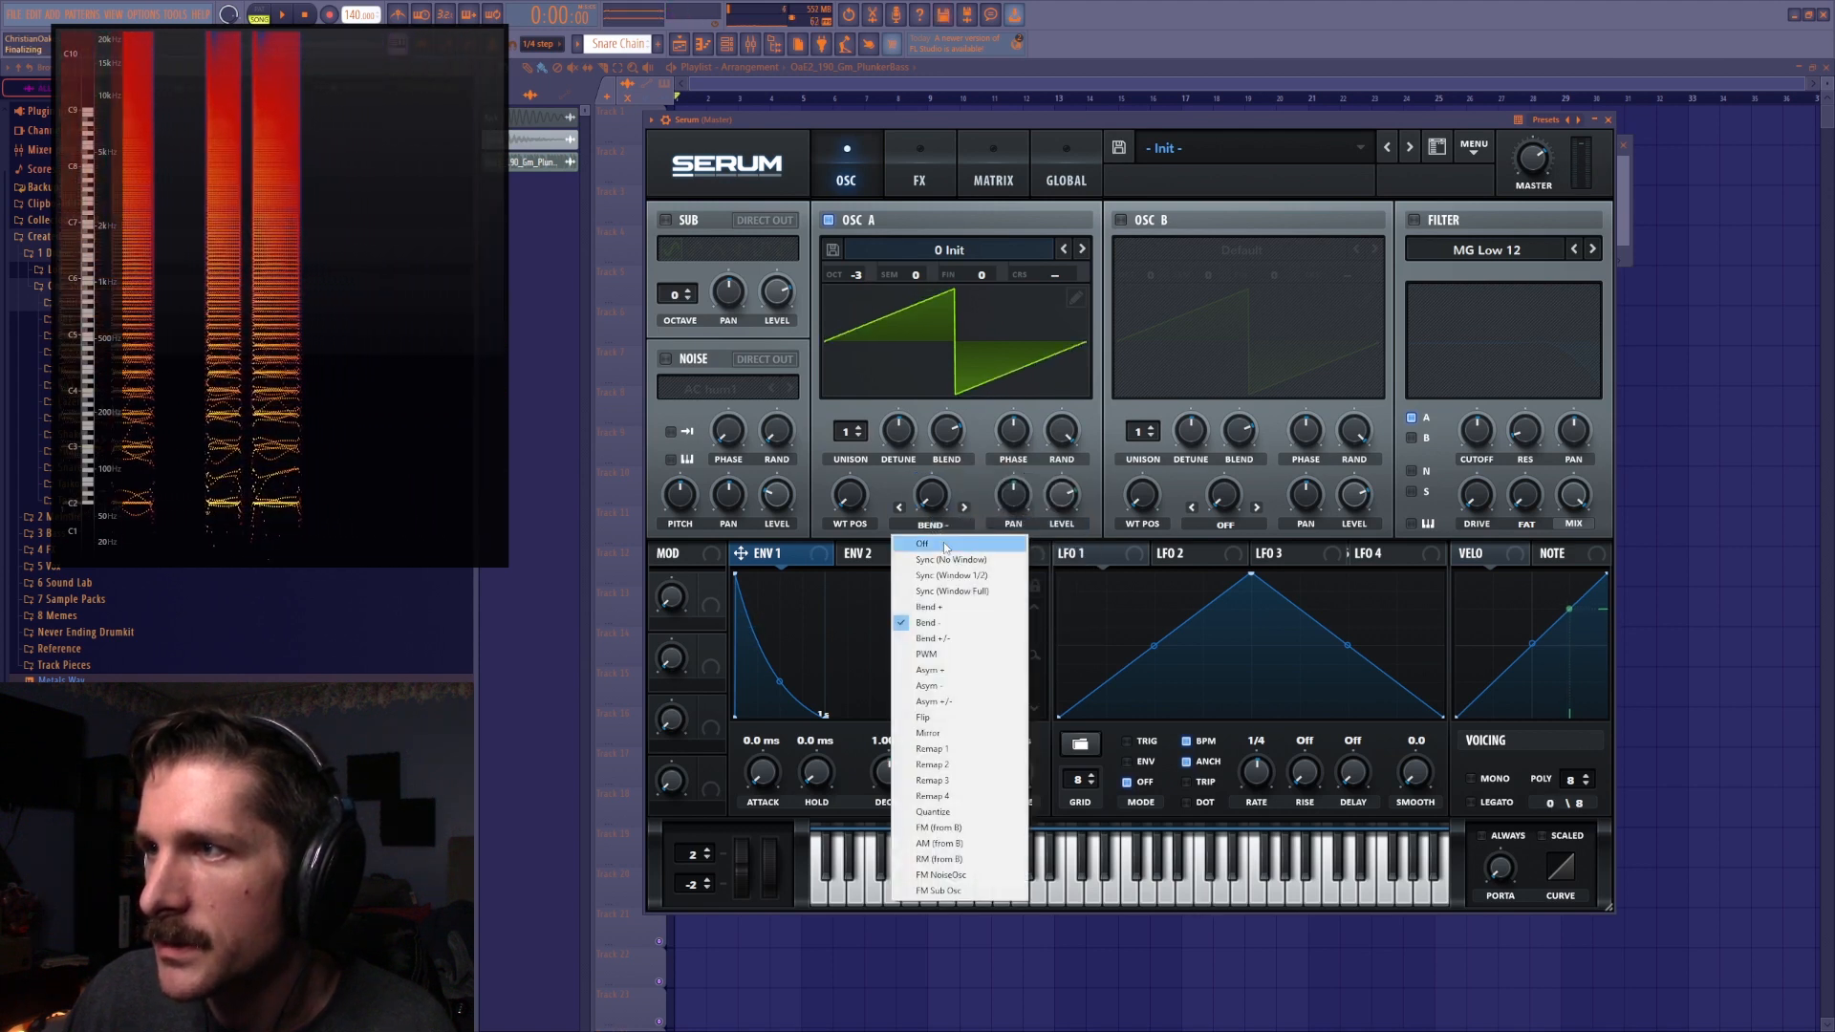
pyautogui.click(932, 524)
pyautogui.click(931, 525)
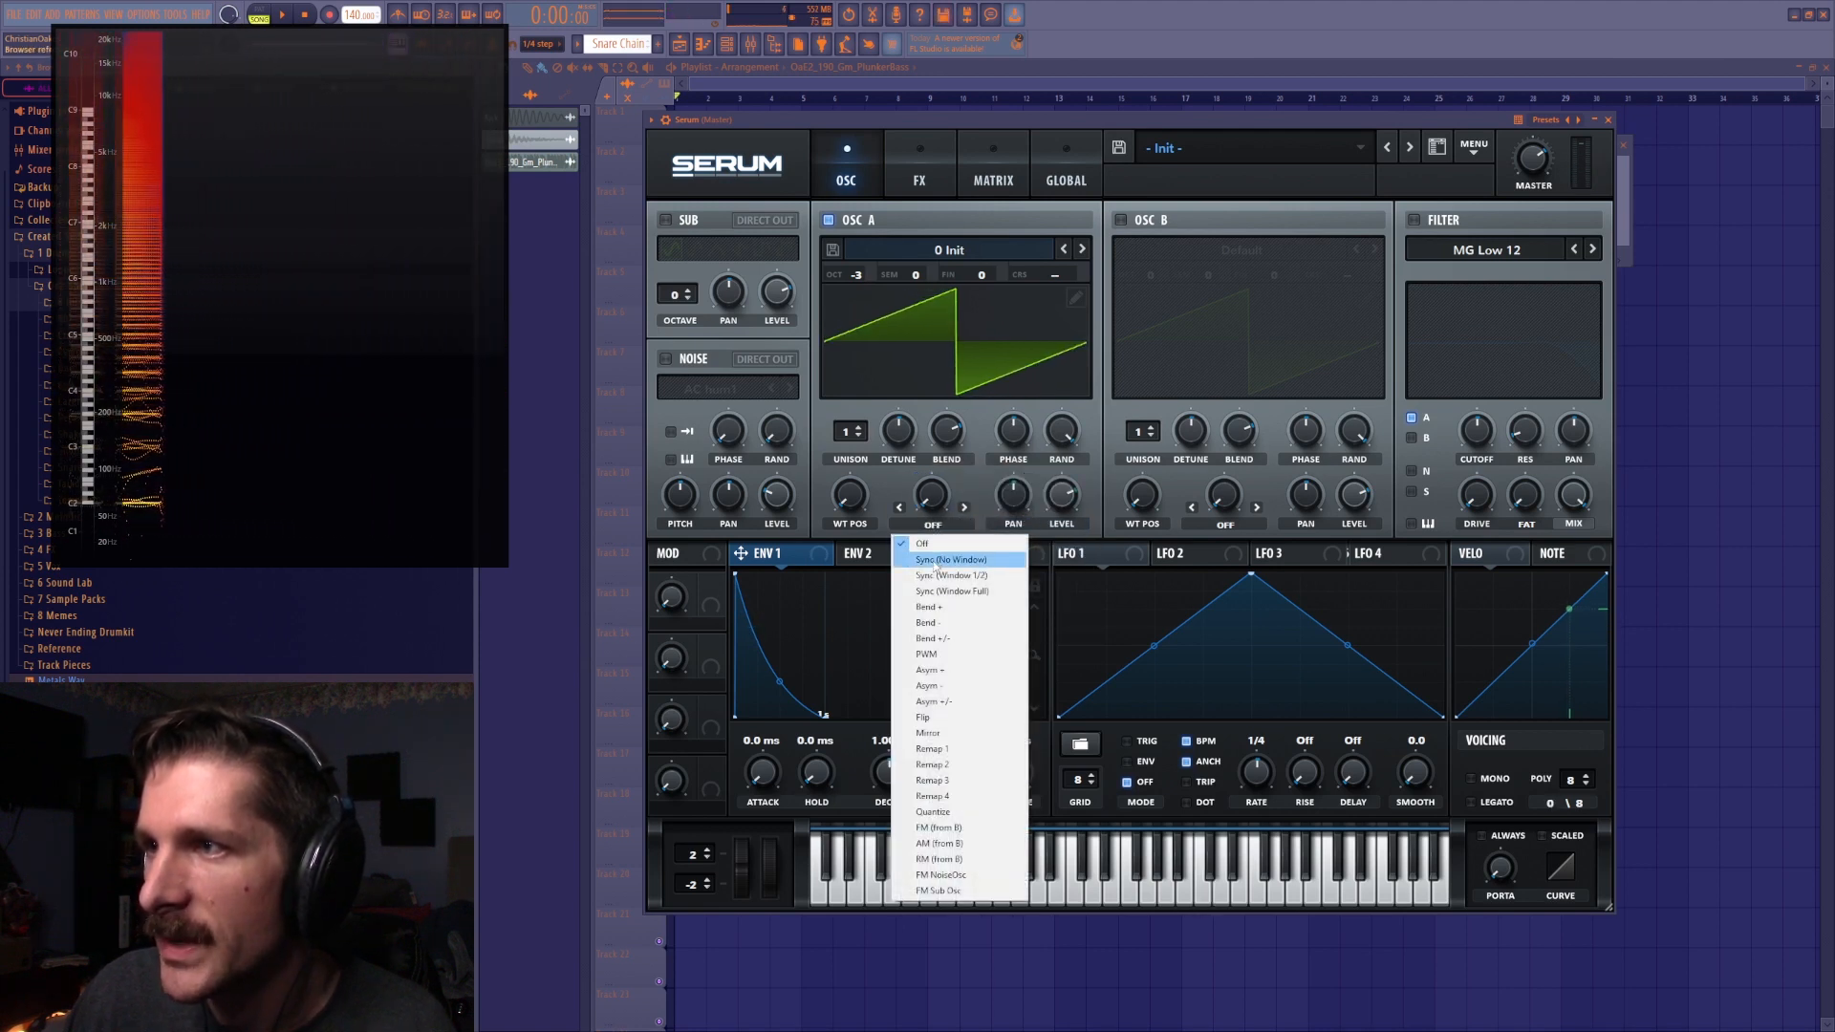
pyautogui.click(974, 828)
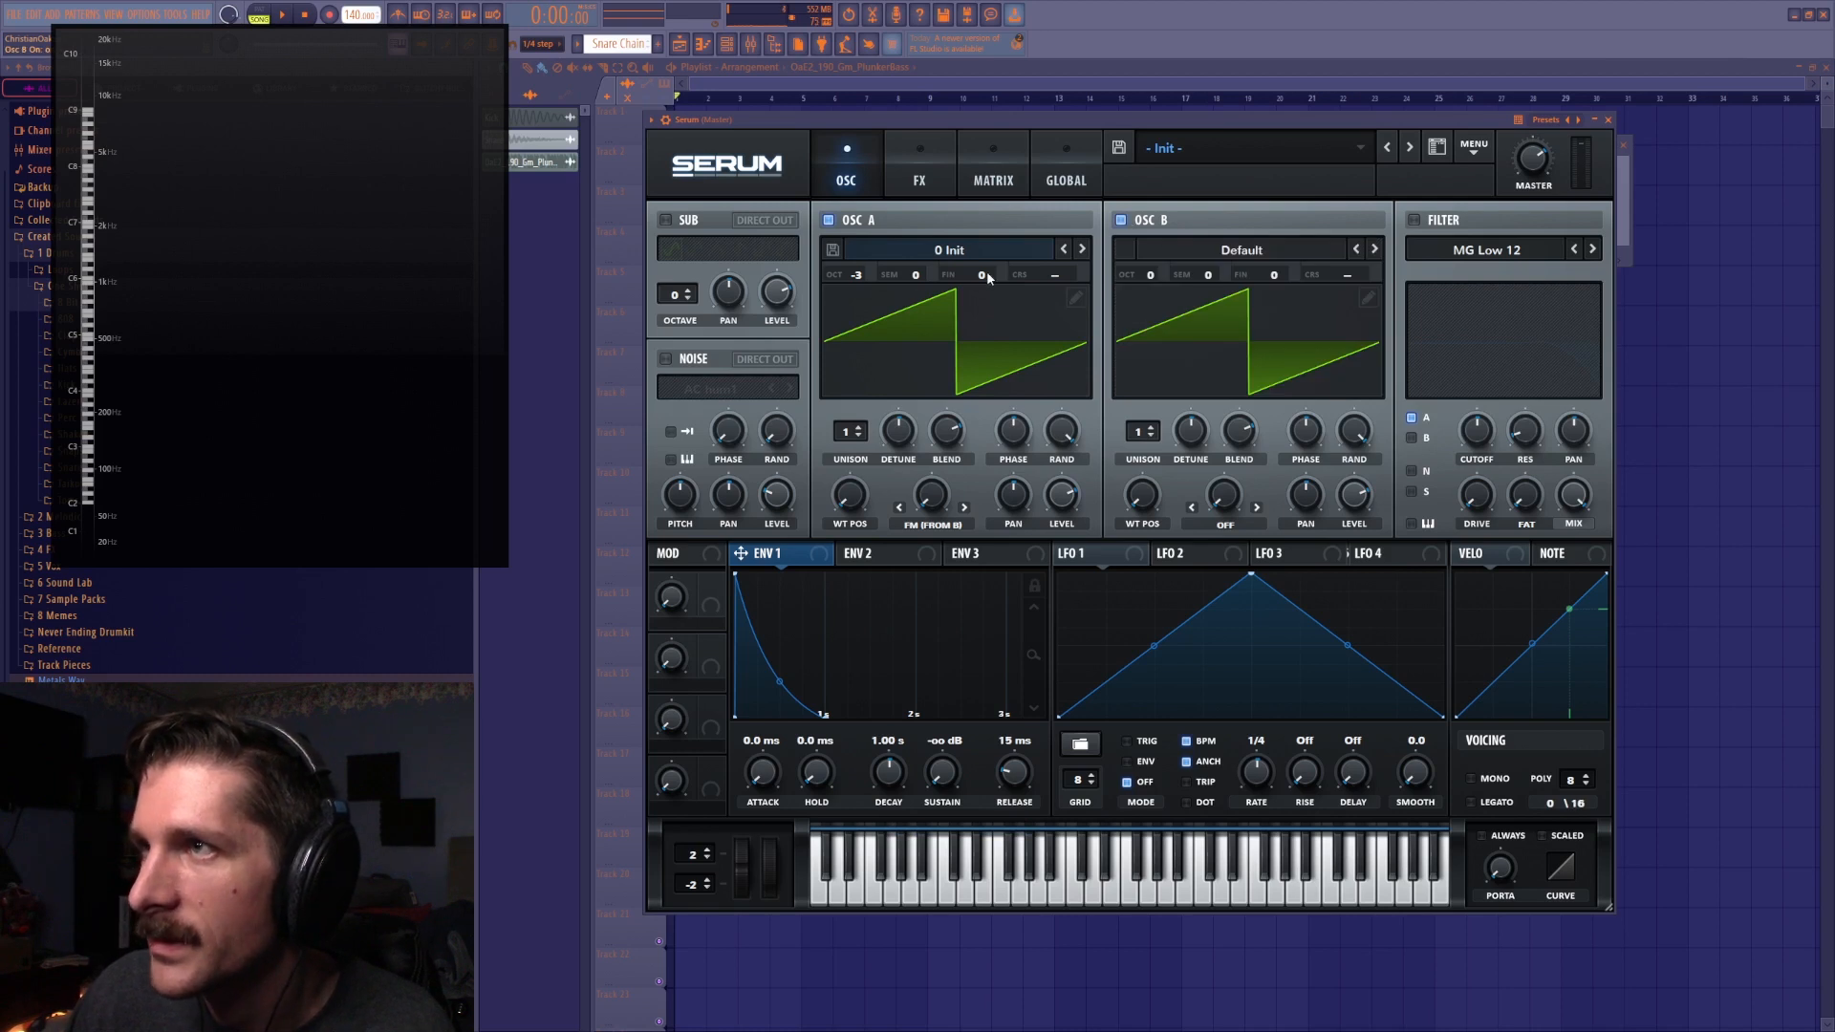
# Turn oscillator B's level down, raise its octave to +1, and set oscillator A's FM warp to about 11%
pyautogui.moveTo(944, 501); pyautogui.dragTo(953, 454)
pyautogui.moveTo(1352, 485); pyautogui.dragTo(1349, 568)
pyautogui.moveTo(930, 495)
pyautogui.mouseDown()
pyautogui.moveTo(932, 528)
pyautogui.moveTo(935, 498)
pyautogui.mouseUp()
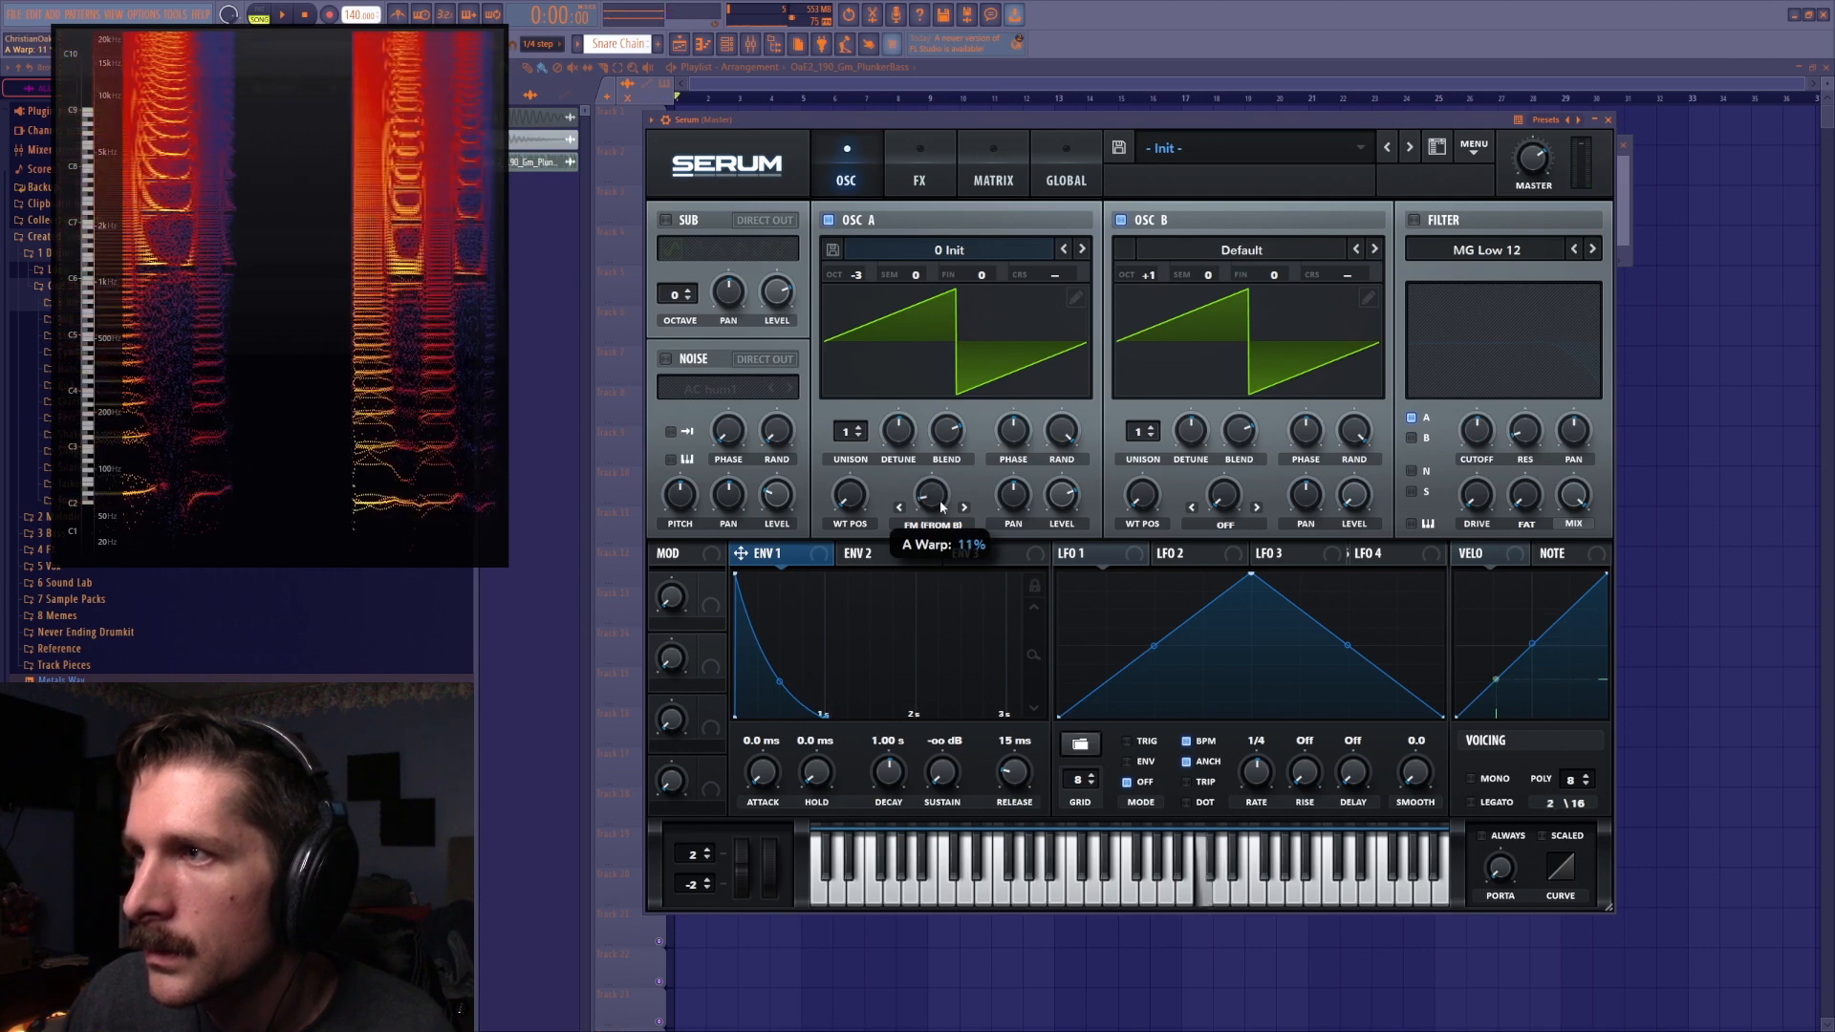
pyautogui.moveTo(305, 233)
pyautogui.mouseDown()
pyautogui.moveTo(333, 244)
pyautogui.moveTo(324, 231)
pyautogui.mouseUp()
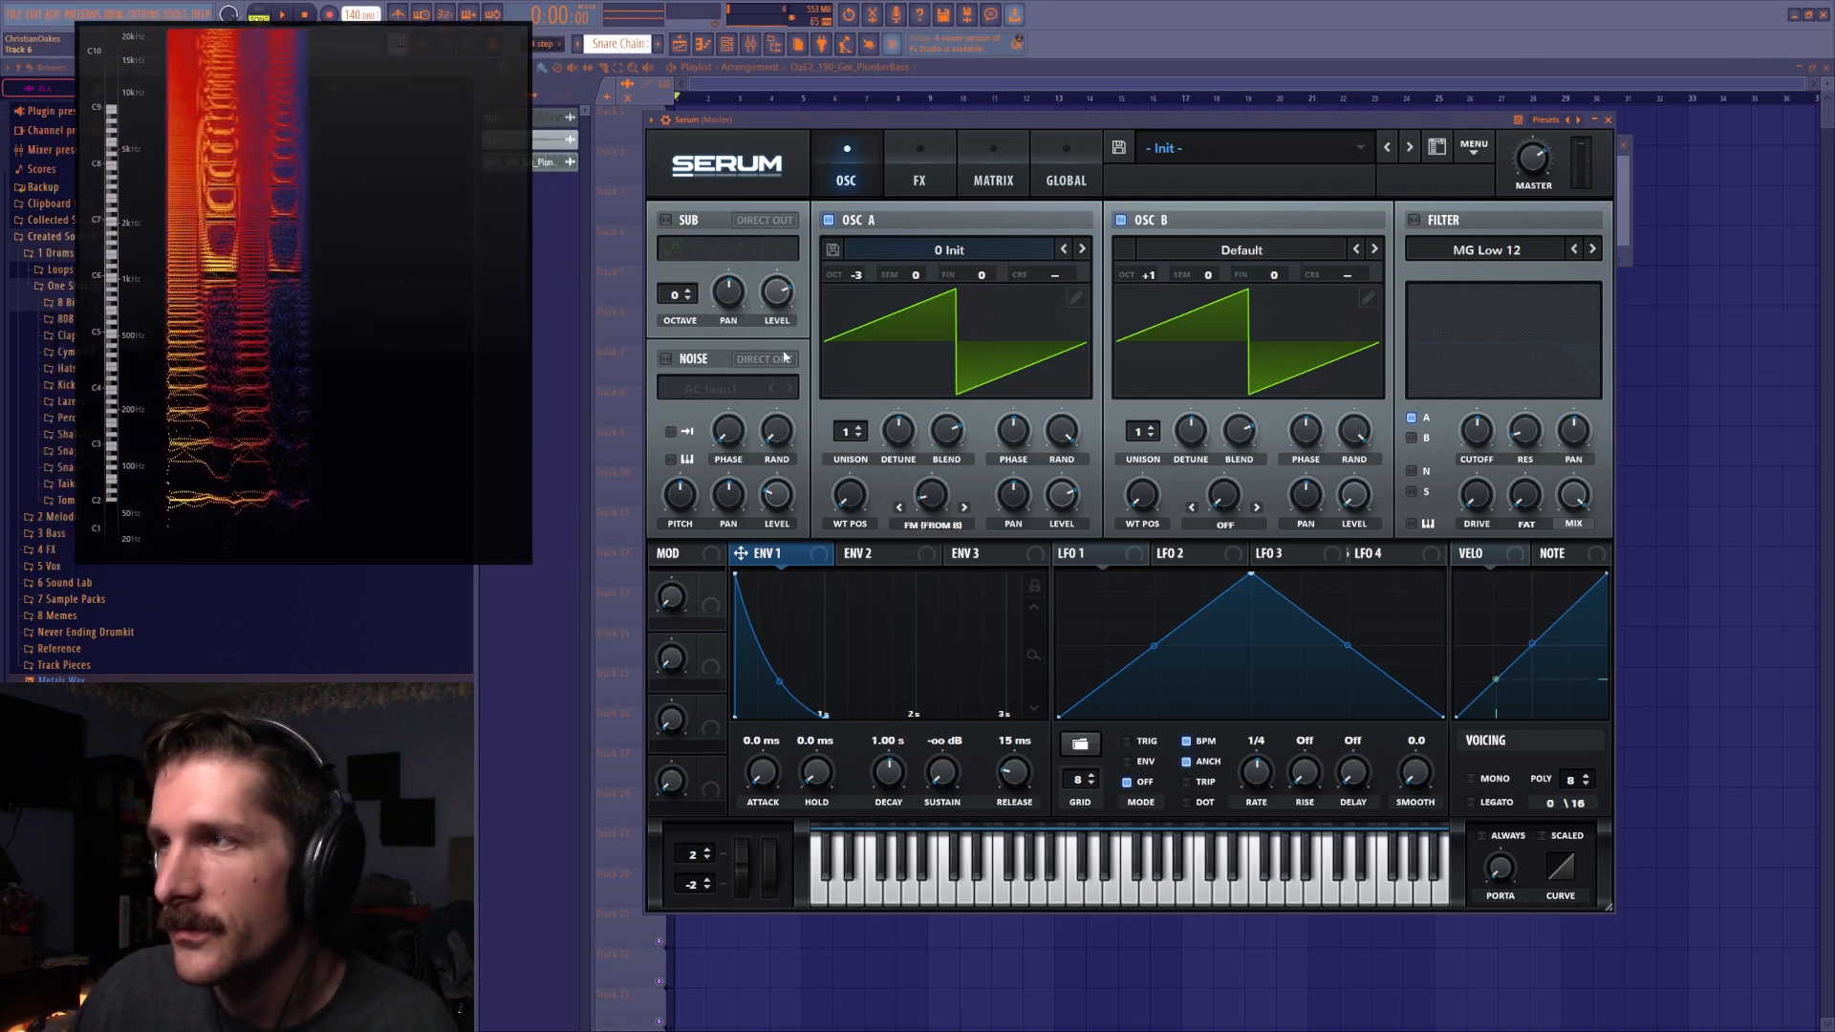
# Try FM (Noise) on oscillator A before returning it to FM (from B), with oscillator B's warp mode set to FM (Sub)
pyautogui.click(964, 507)
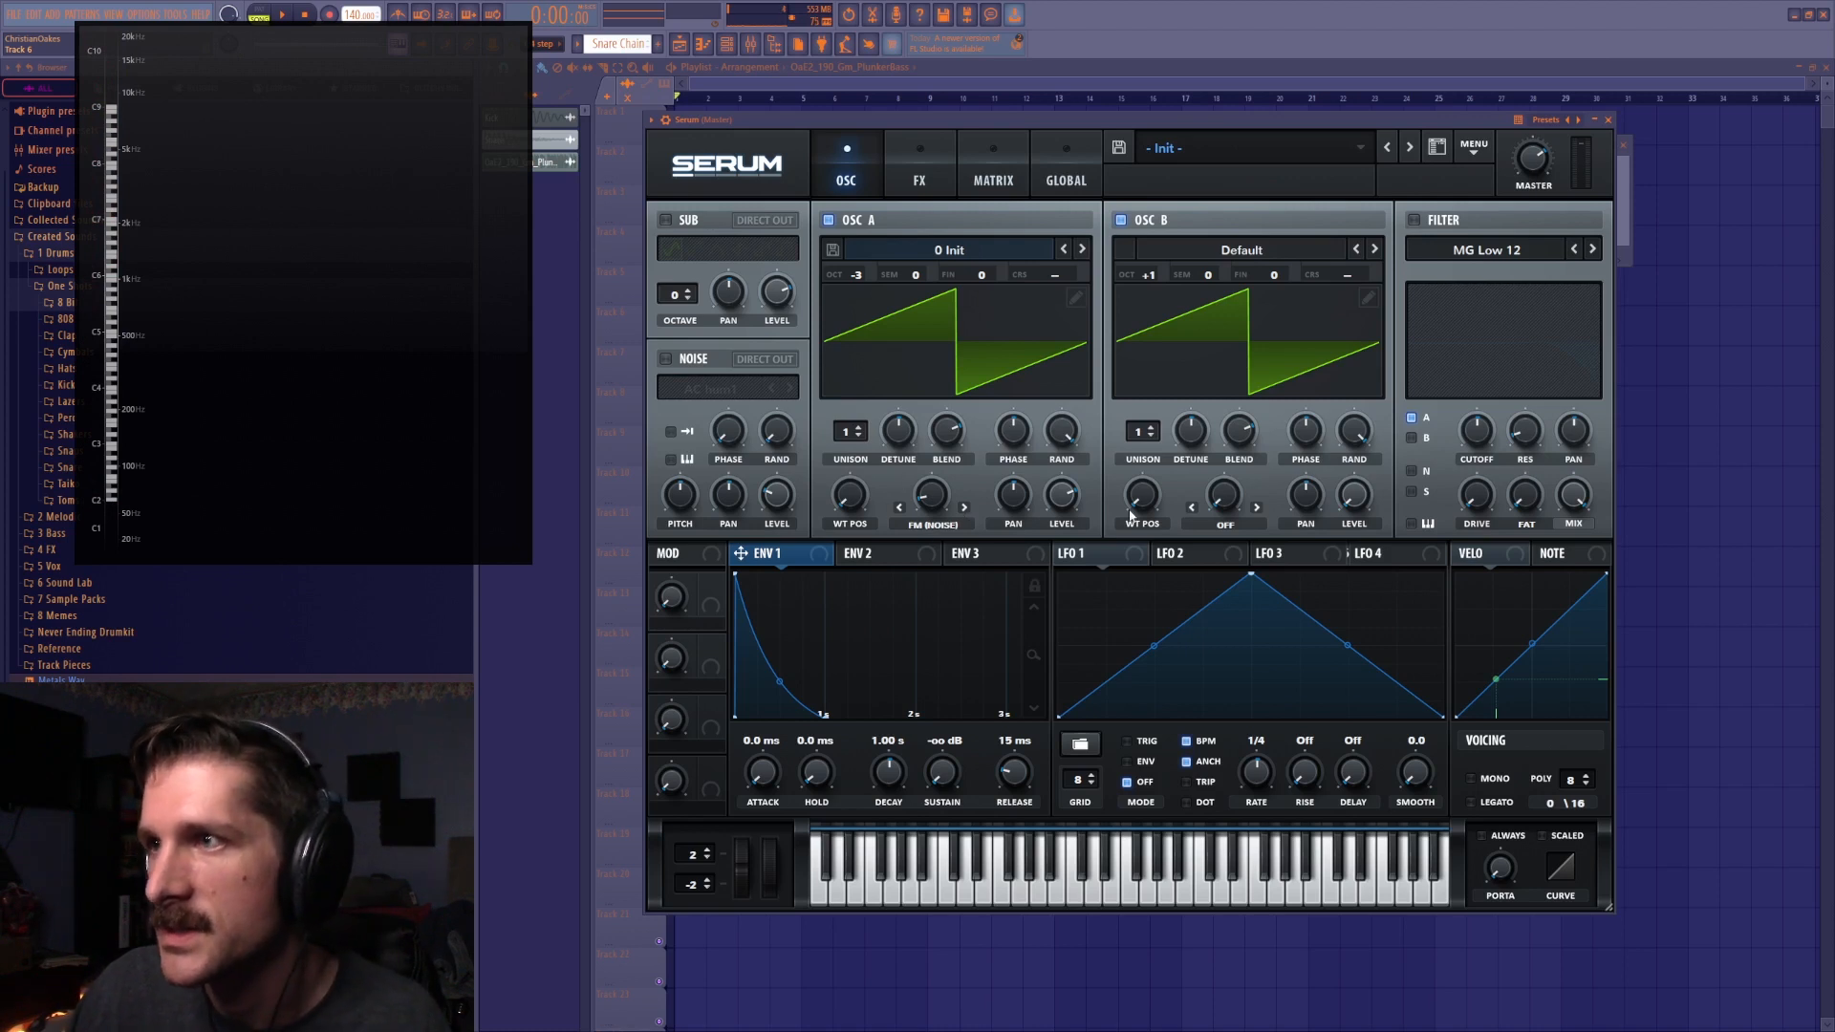
pyautogui.click(1238, 521)
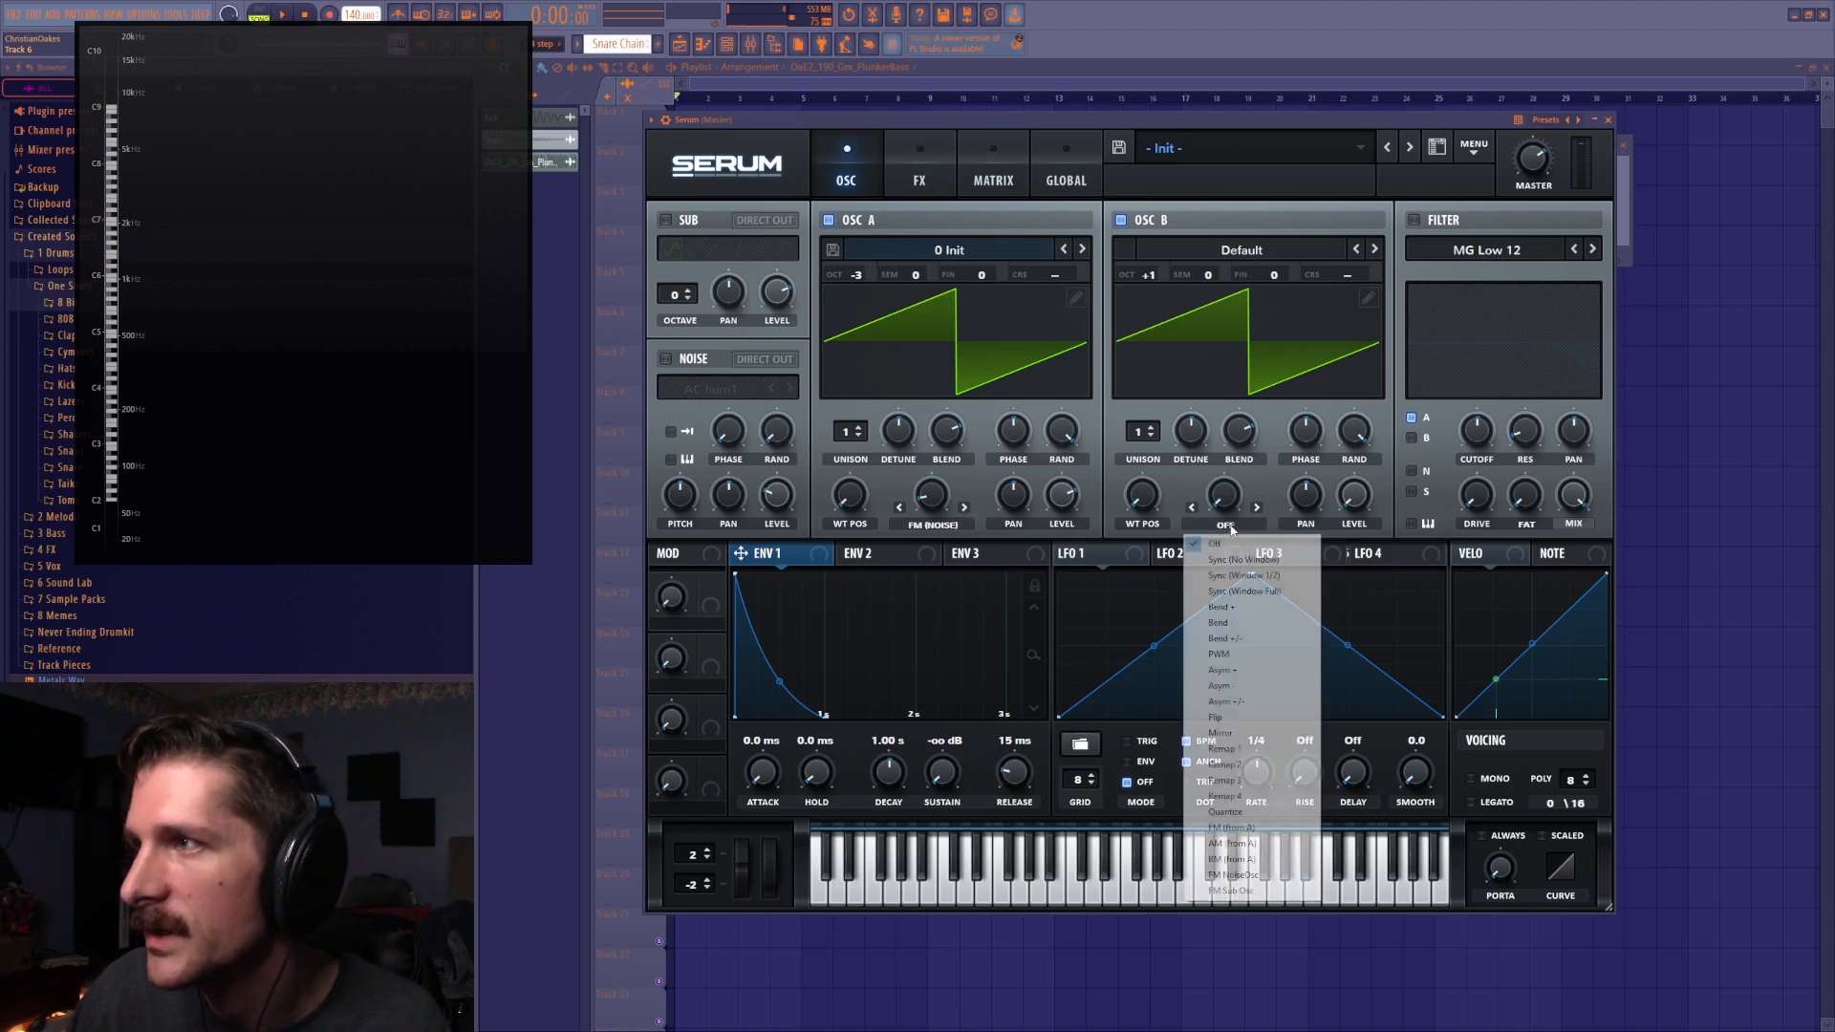
pyautogui.click(1245, 892)
pyautogui.click(945, 525)
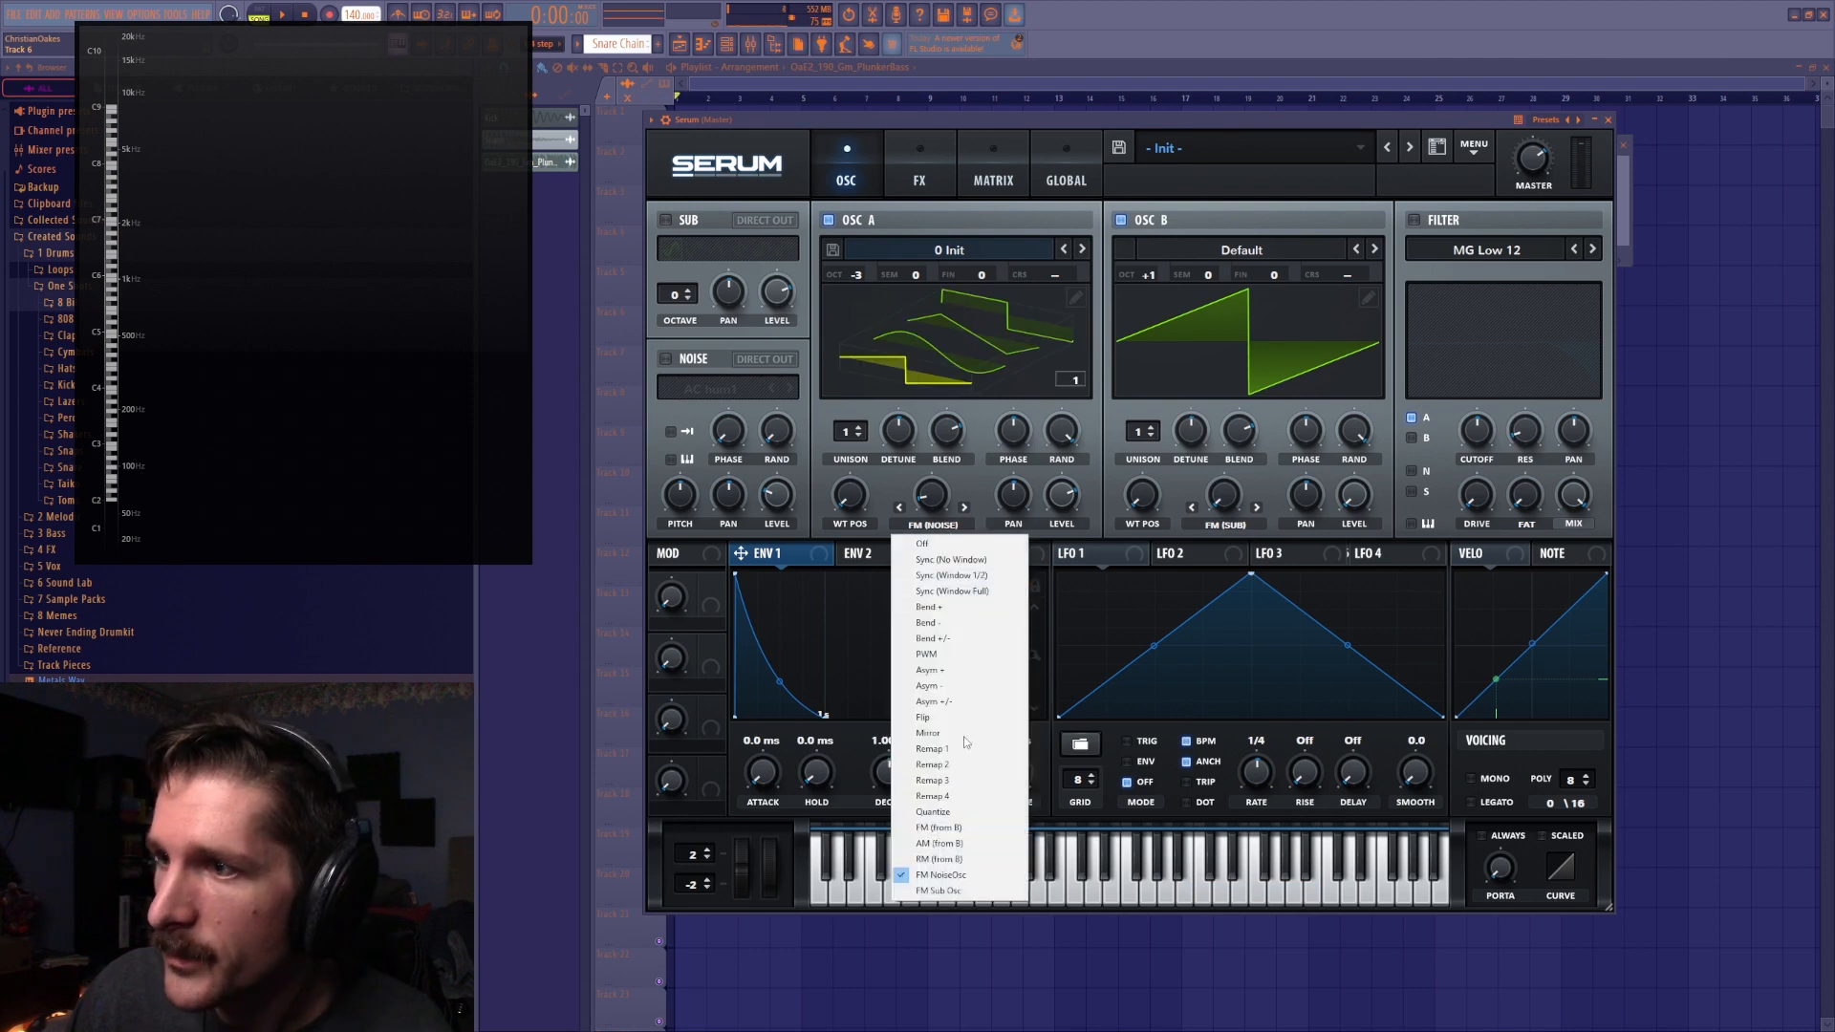
pyautogui.click(955, 828)
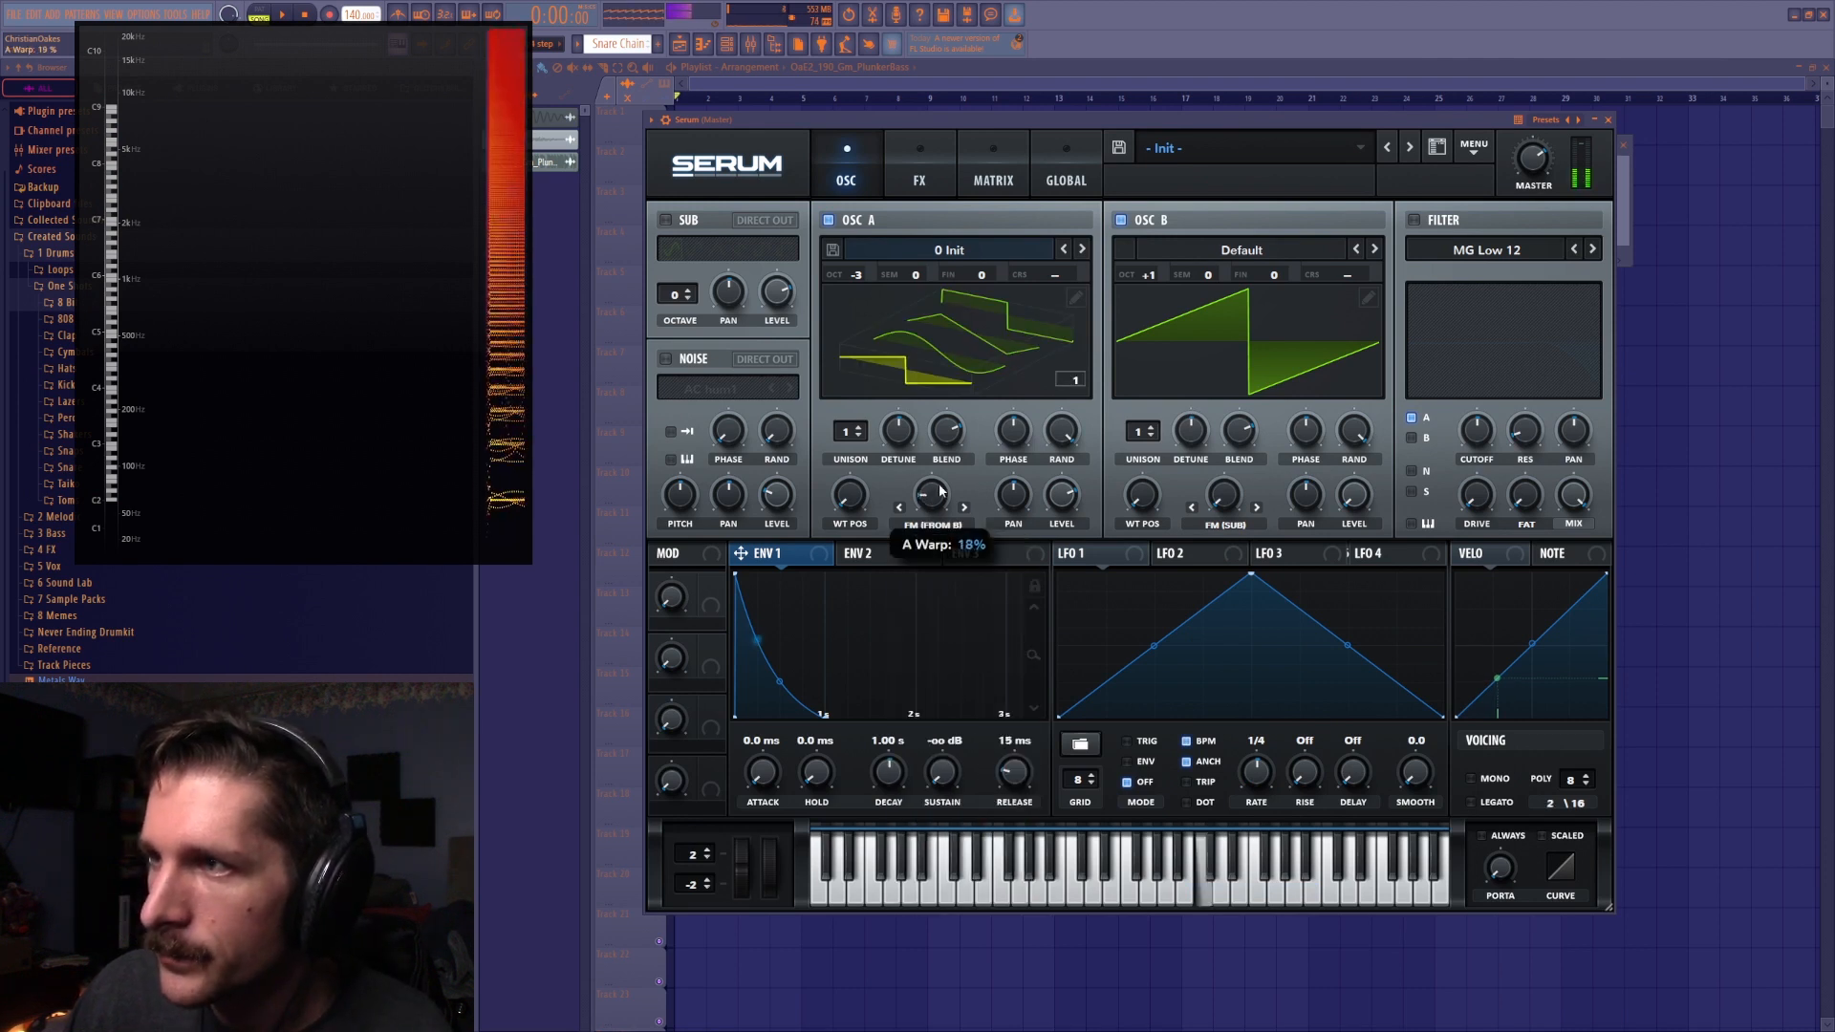
# Enable the sub oscillator and raise oscillator B's FM (Sub) warp to about 26%
pyautogui.click(666, 220)
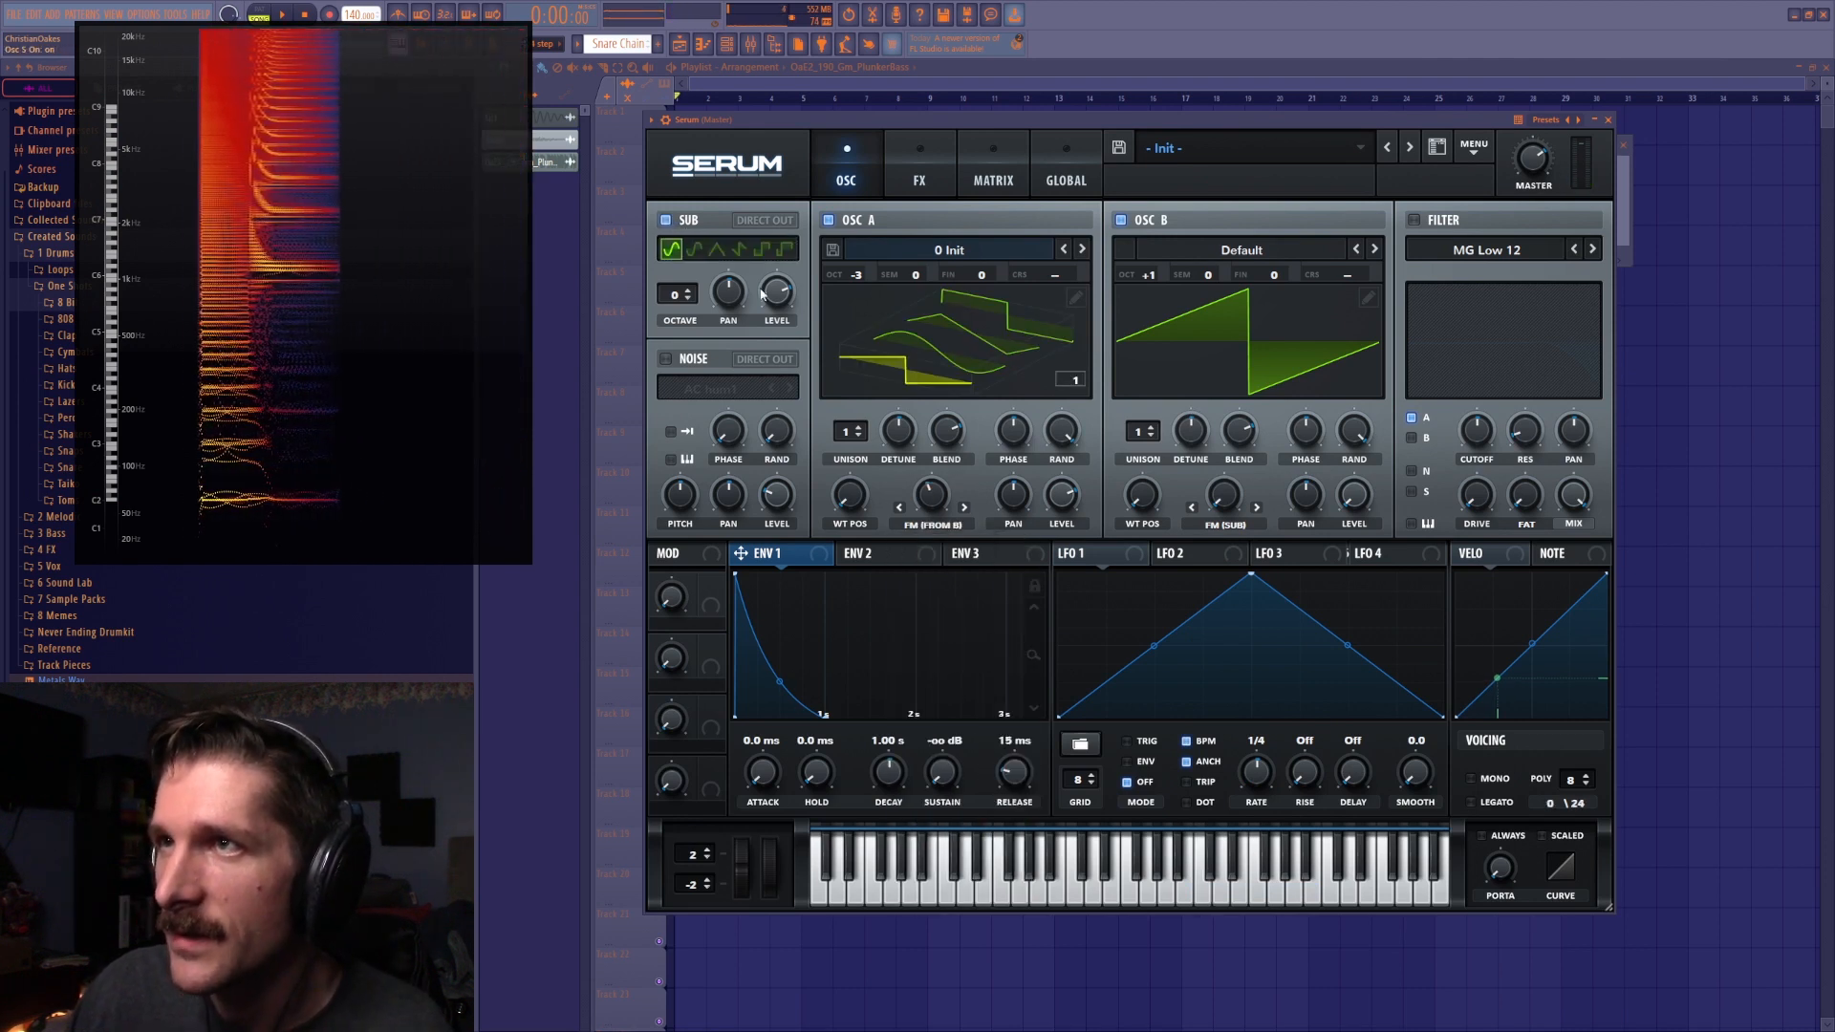
pyautogui.moveTo(1250, 510); pyautogui.dragTo(1254, 474)
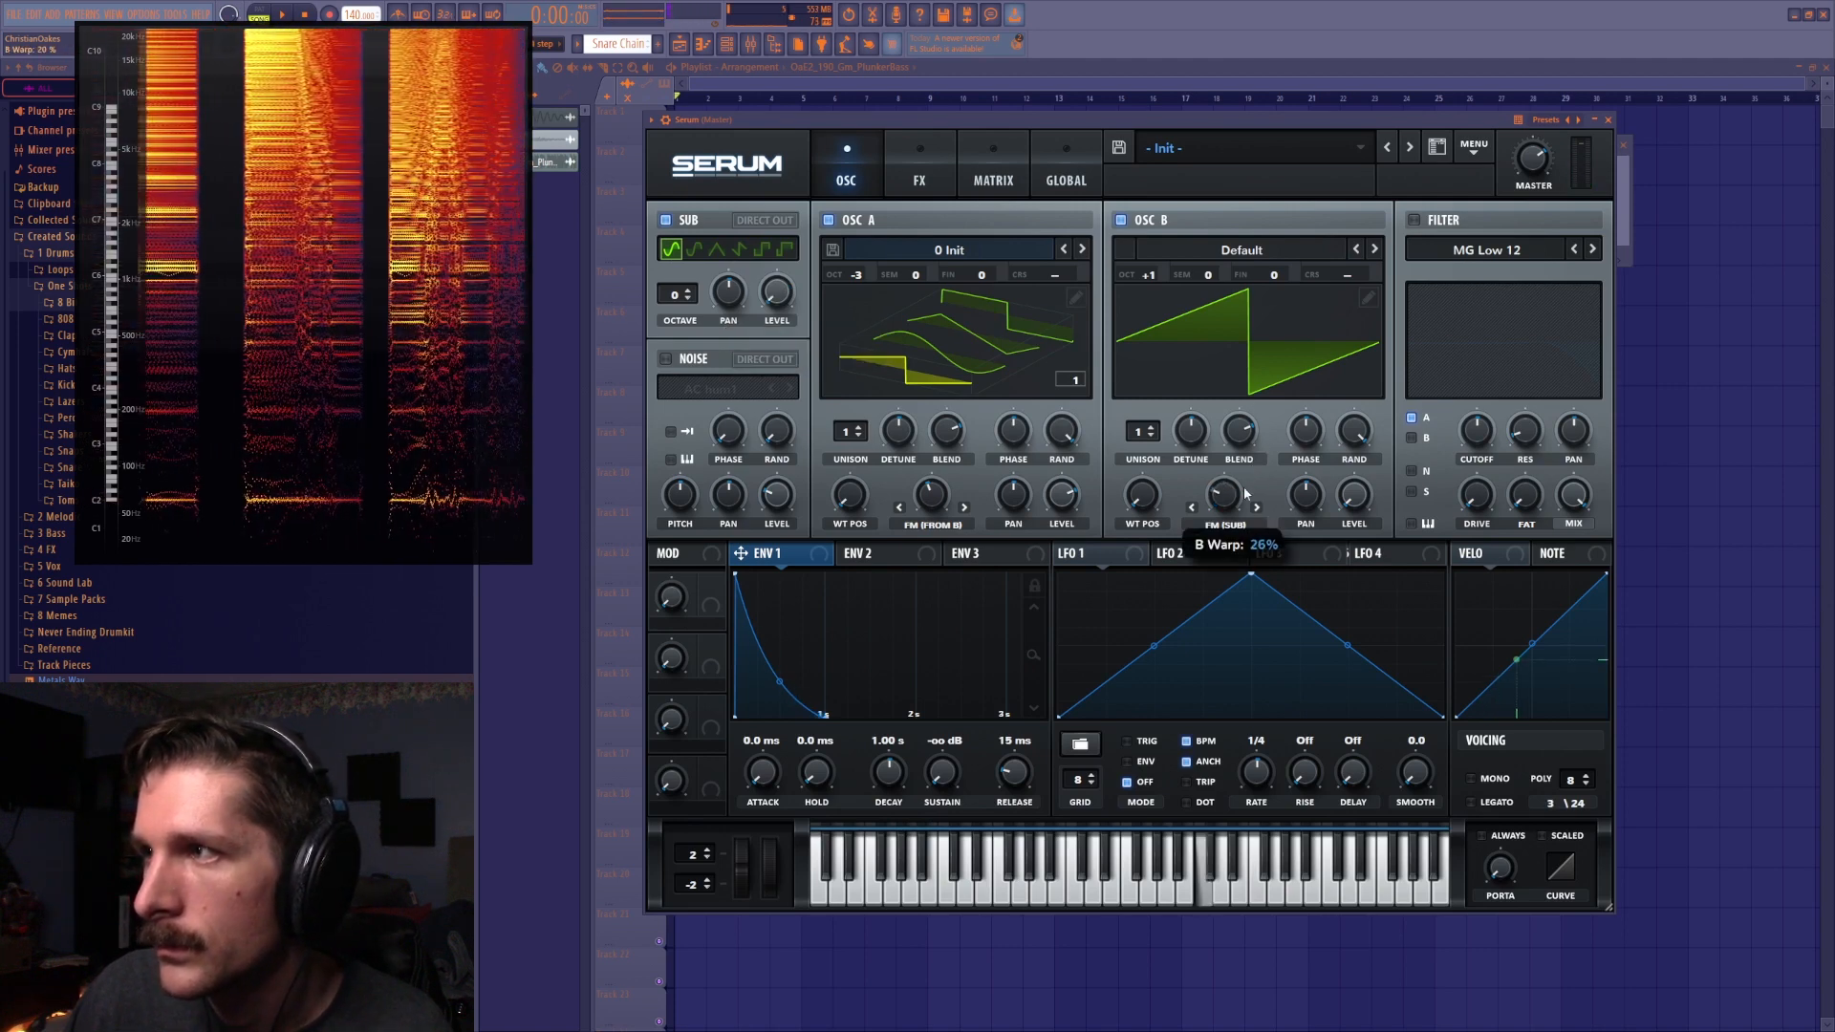
# Load the Dist d00t wavetable into oscillator B, and turn off its warp and the sub oscillator
pyautogui.click(1233, 250)
pyautogui.moveTo(1195, 284)
pyautogui.click(1315, 407)
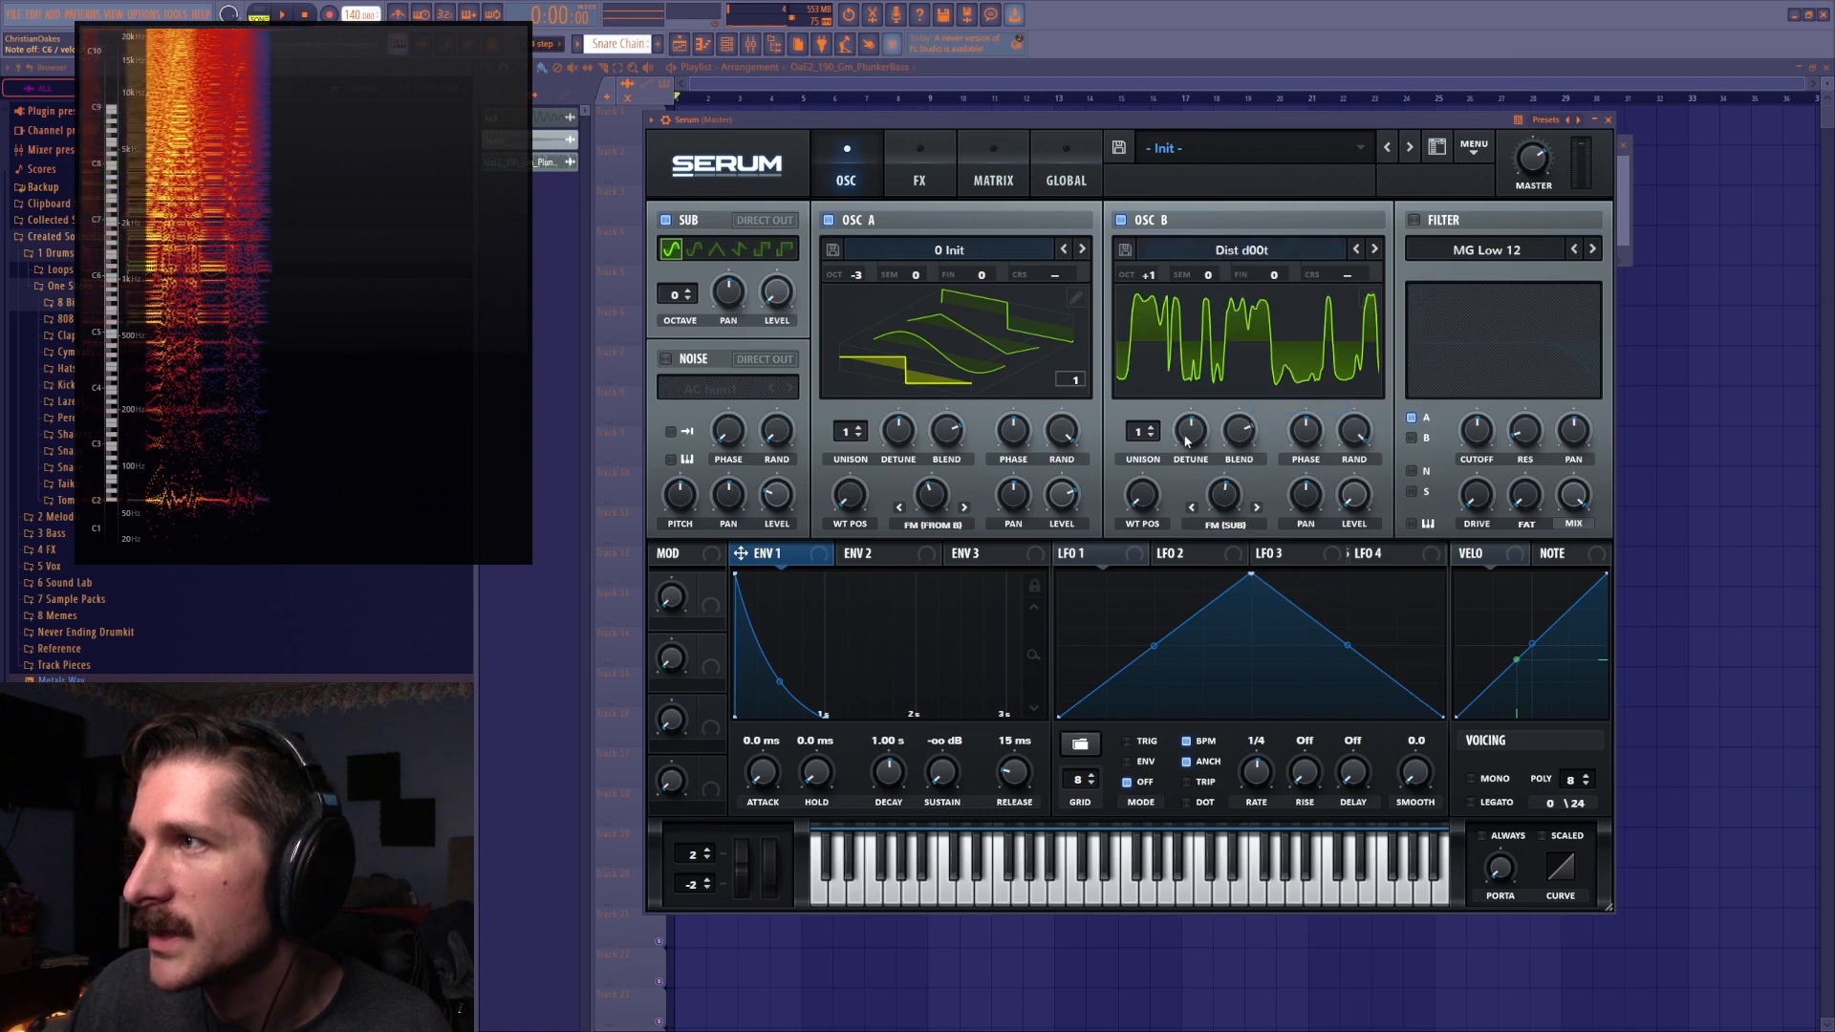
pyautogui.click(1226, 524)
pyautogui.click(1230, 547)
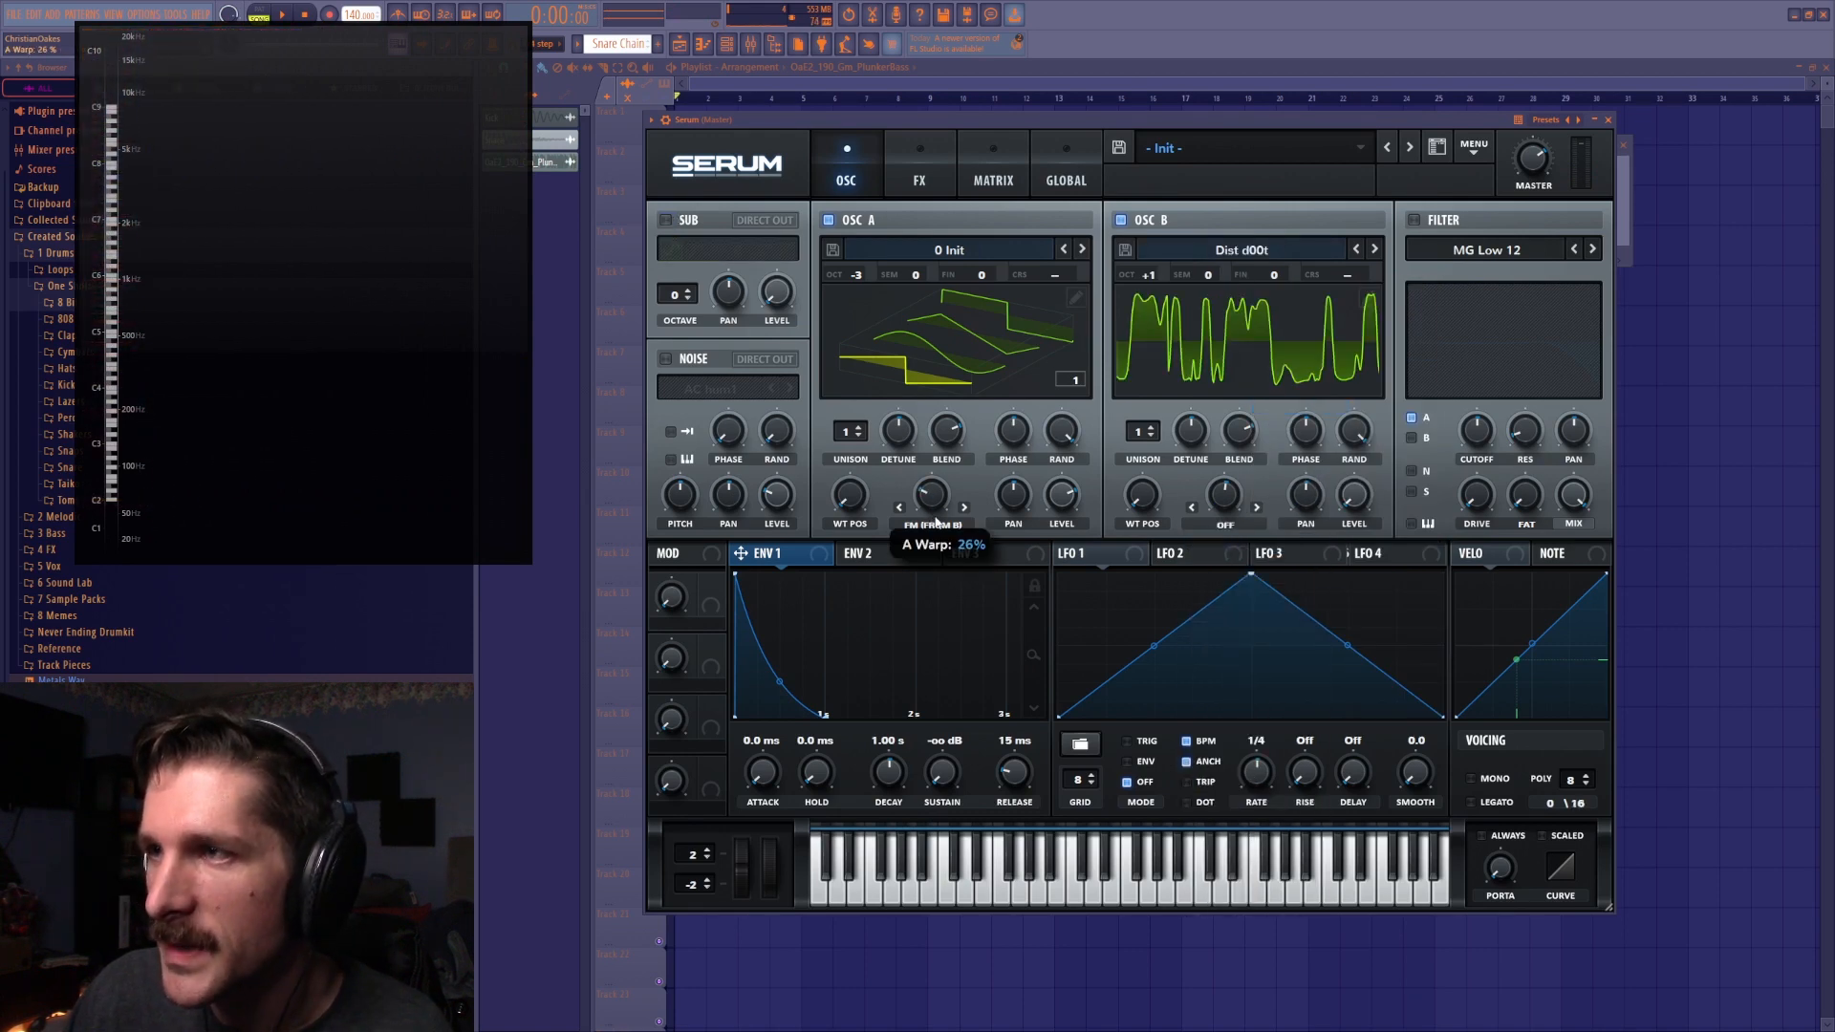
# Raise oscillator A's FM warp to about 40% and restore Envelope 1's sustain to 0.0 dB
pyautogui.moveTo(936, 529); pyautogui.dragTo(955, 501)
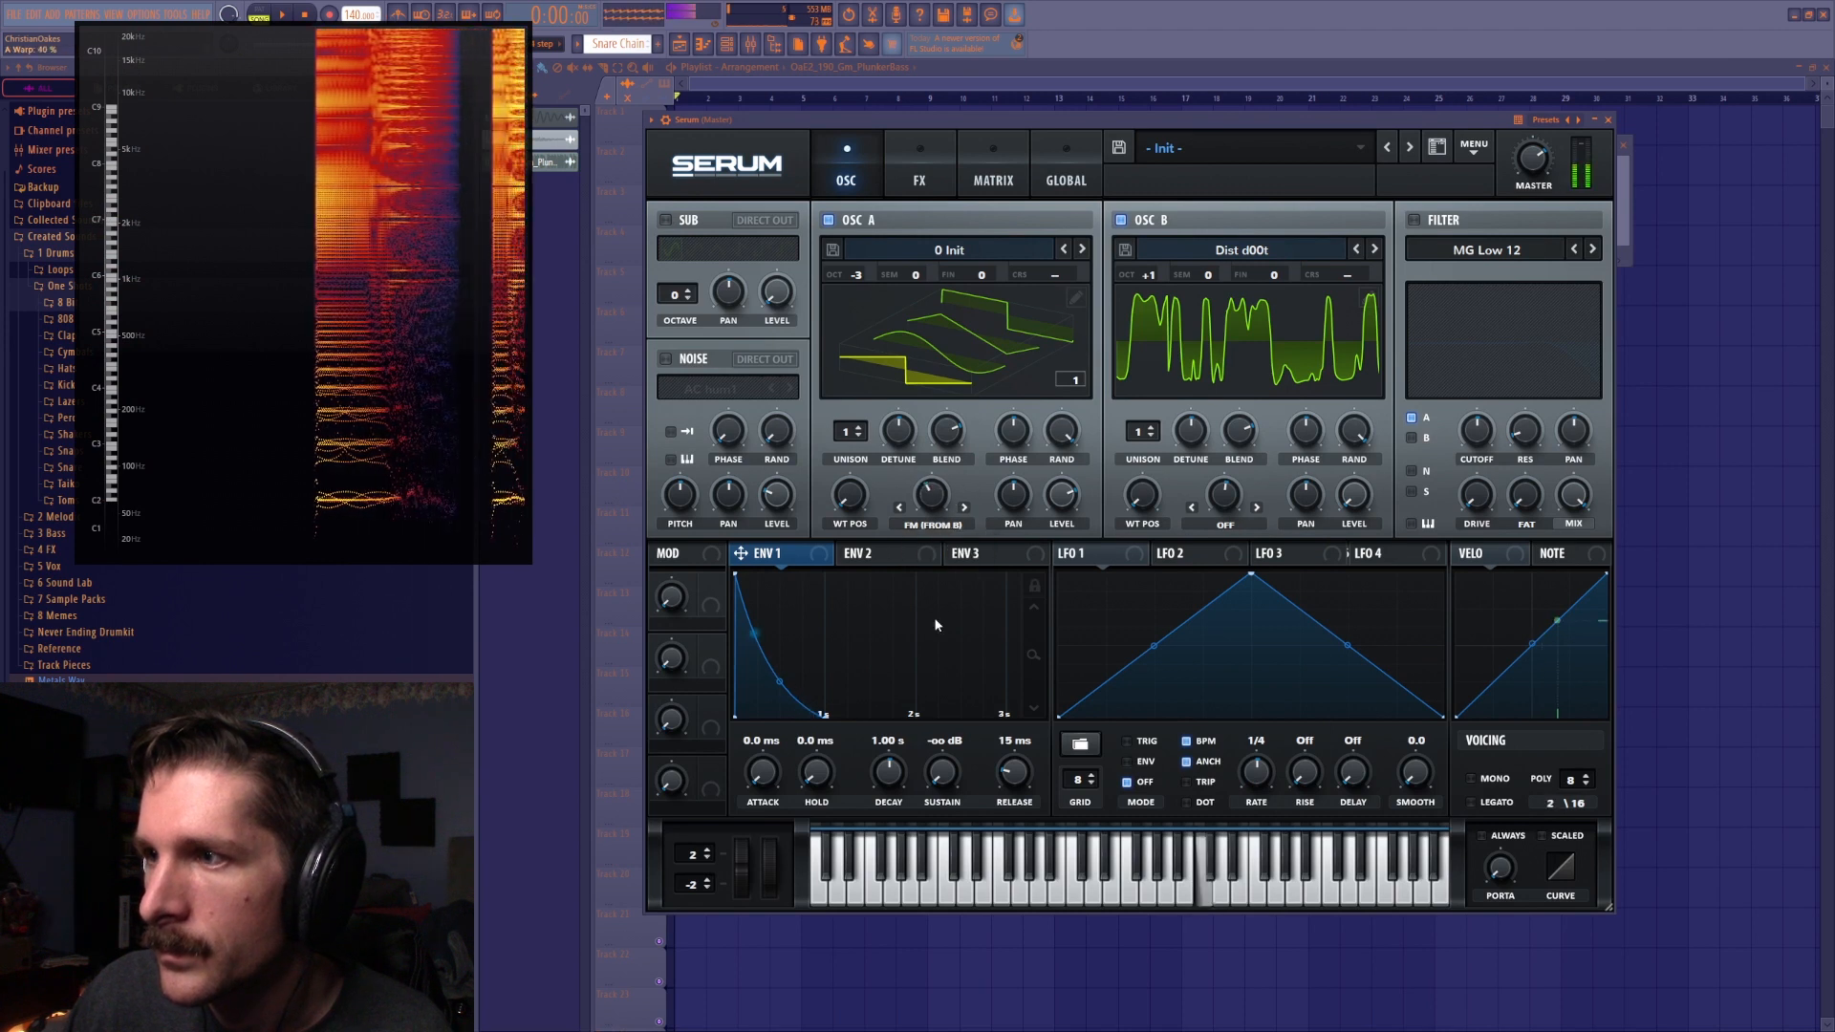
pyautogui.rightClick(938, 776)
pyautogui.click(985, 829)
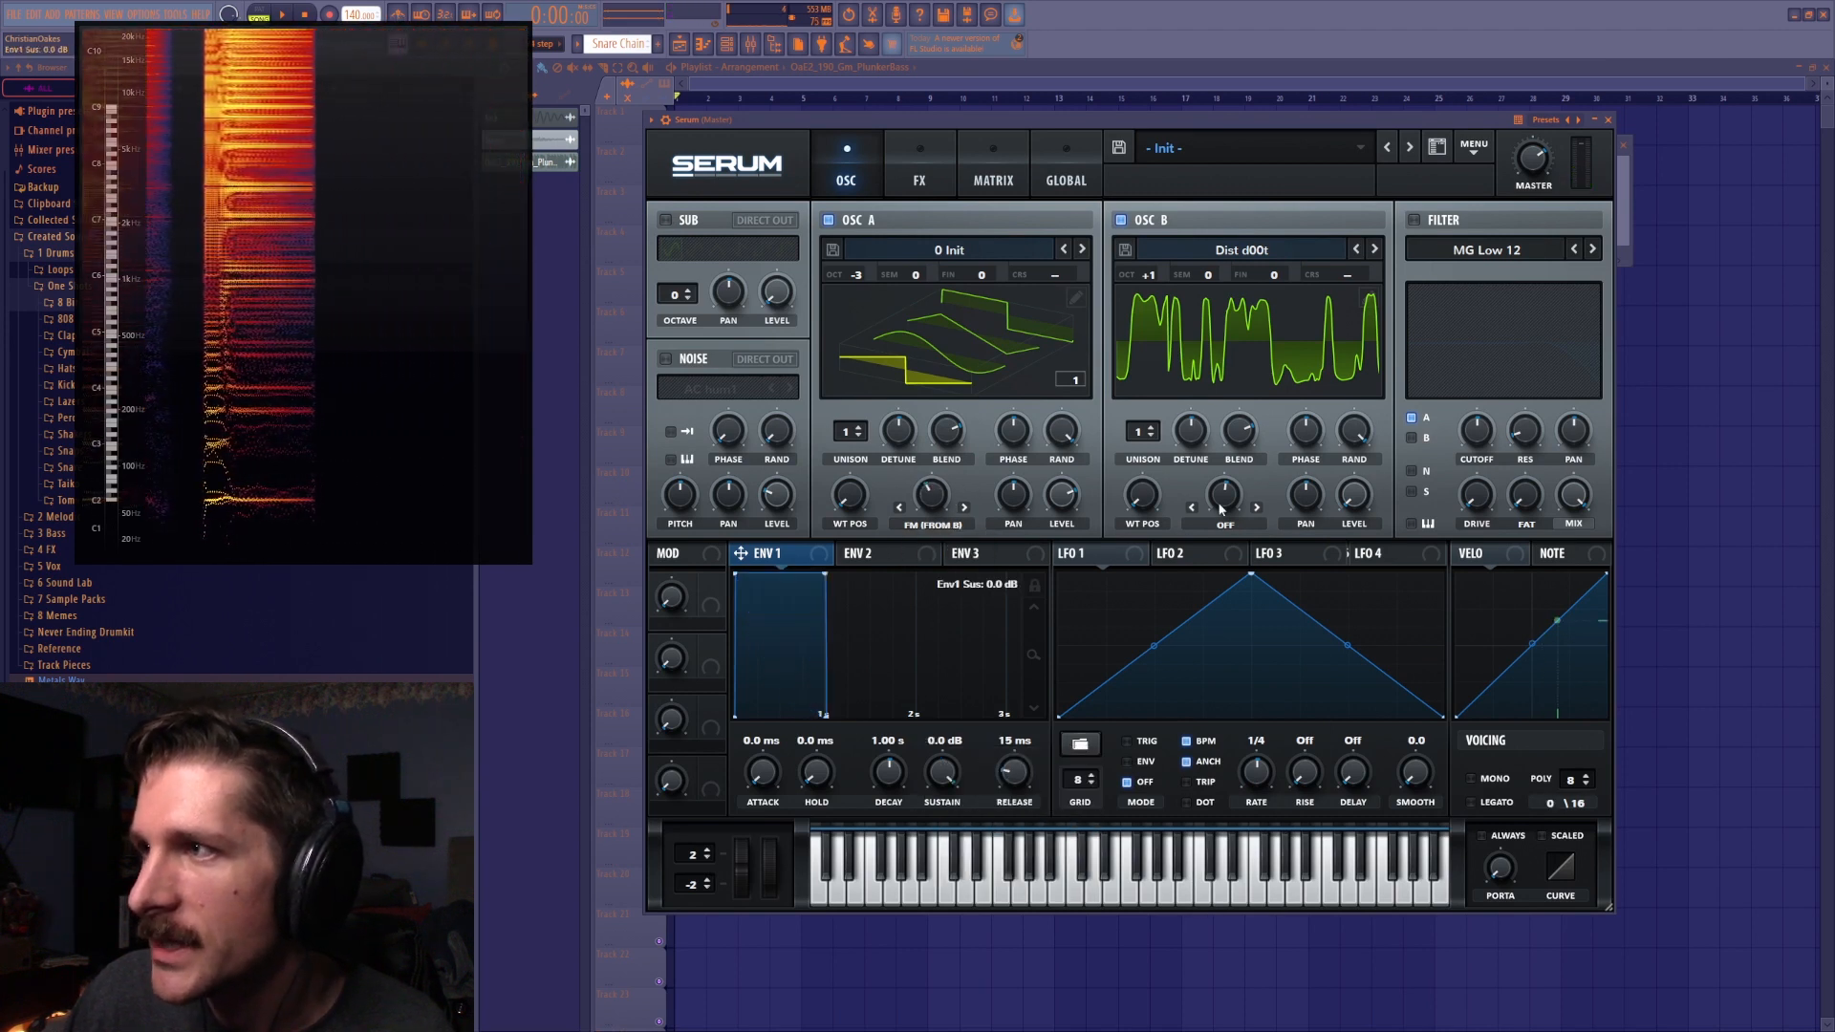
# Adjust oscillator B's wavetable position and the amount of oscillator A's FM (from B) warp
pyautogui.moveTo(1183, 348); pyautogui.dragTo(1116, 436)
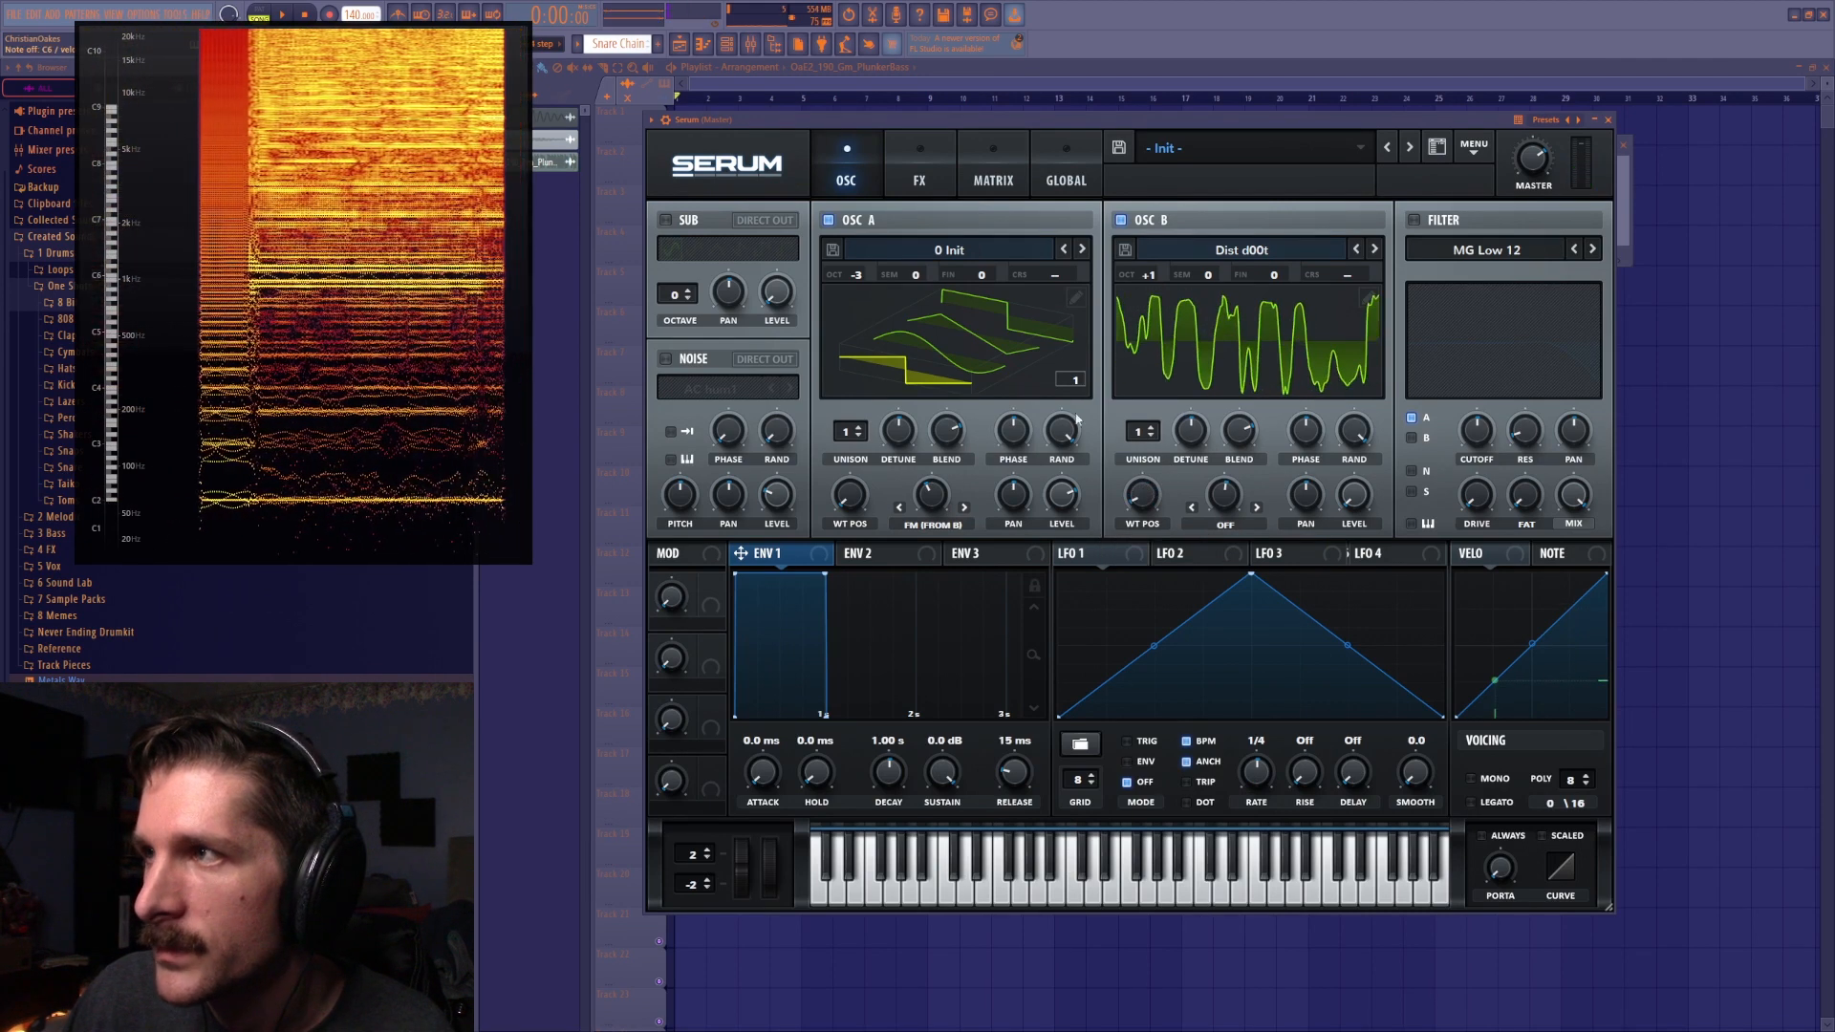
pyautogui.moveTo(942, 516); pyautogui.dragTo(953, 490)
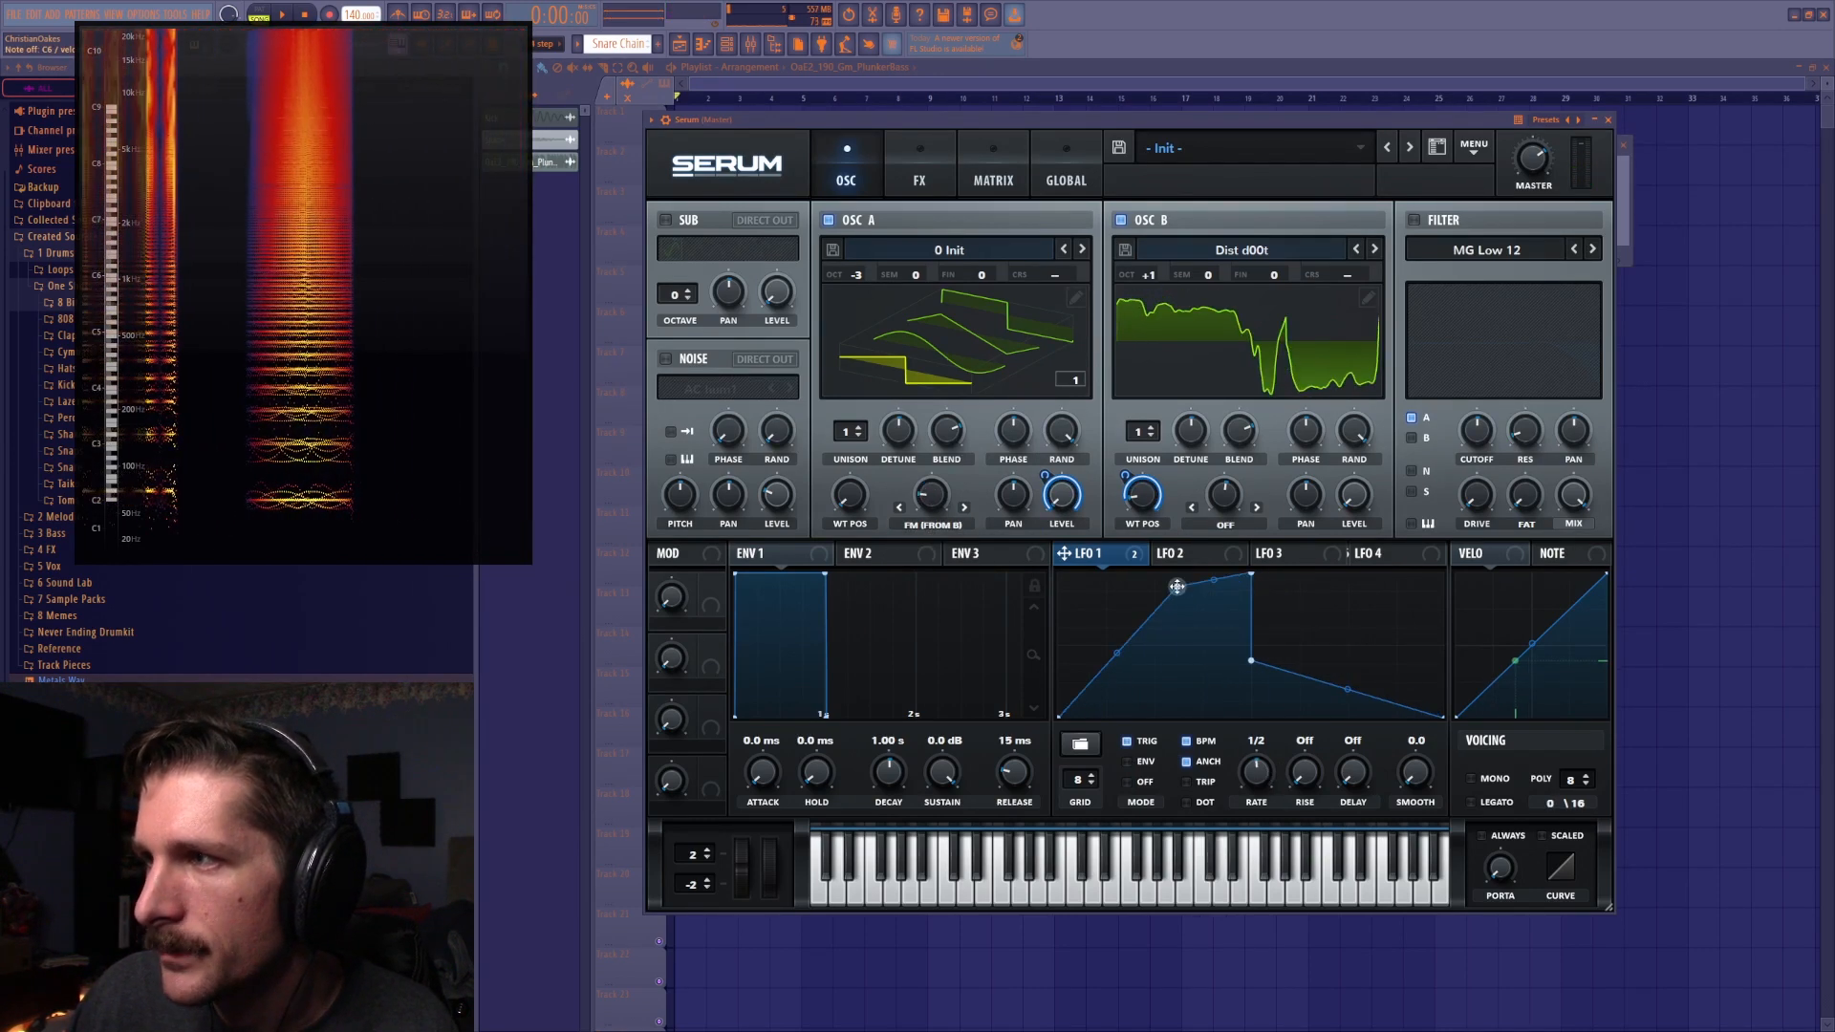
# Reshape LFO 1's curve with extra points, and reset the whole patch to Init
pyautogui.moveTo(1210, 668); pyautogui.dragTo(1204, 714)
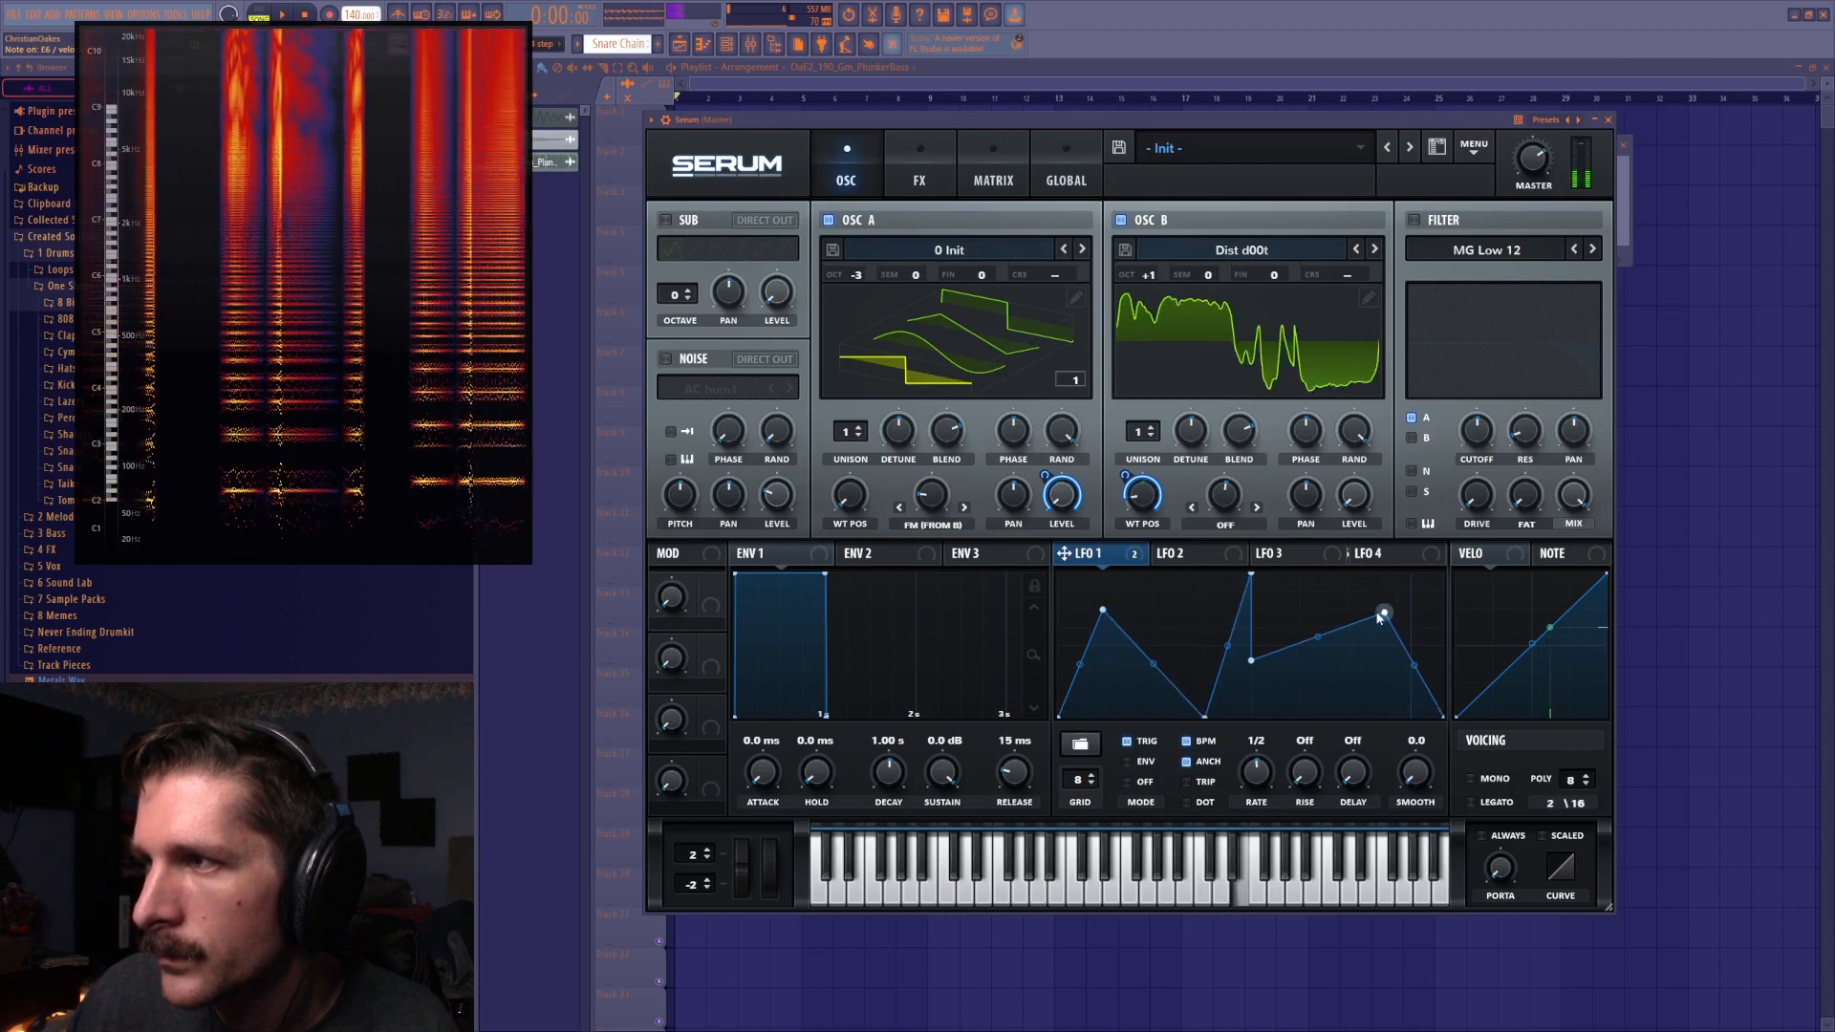
pyautogui.click(1469, 149)
pyautogui.click(1492, 244)
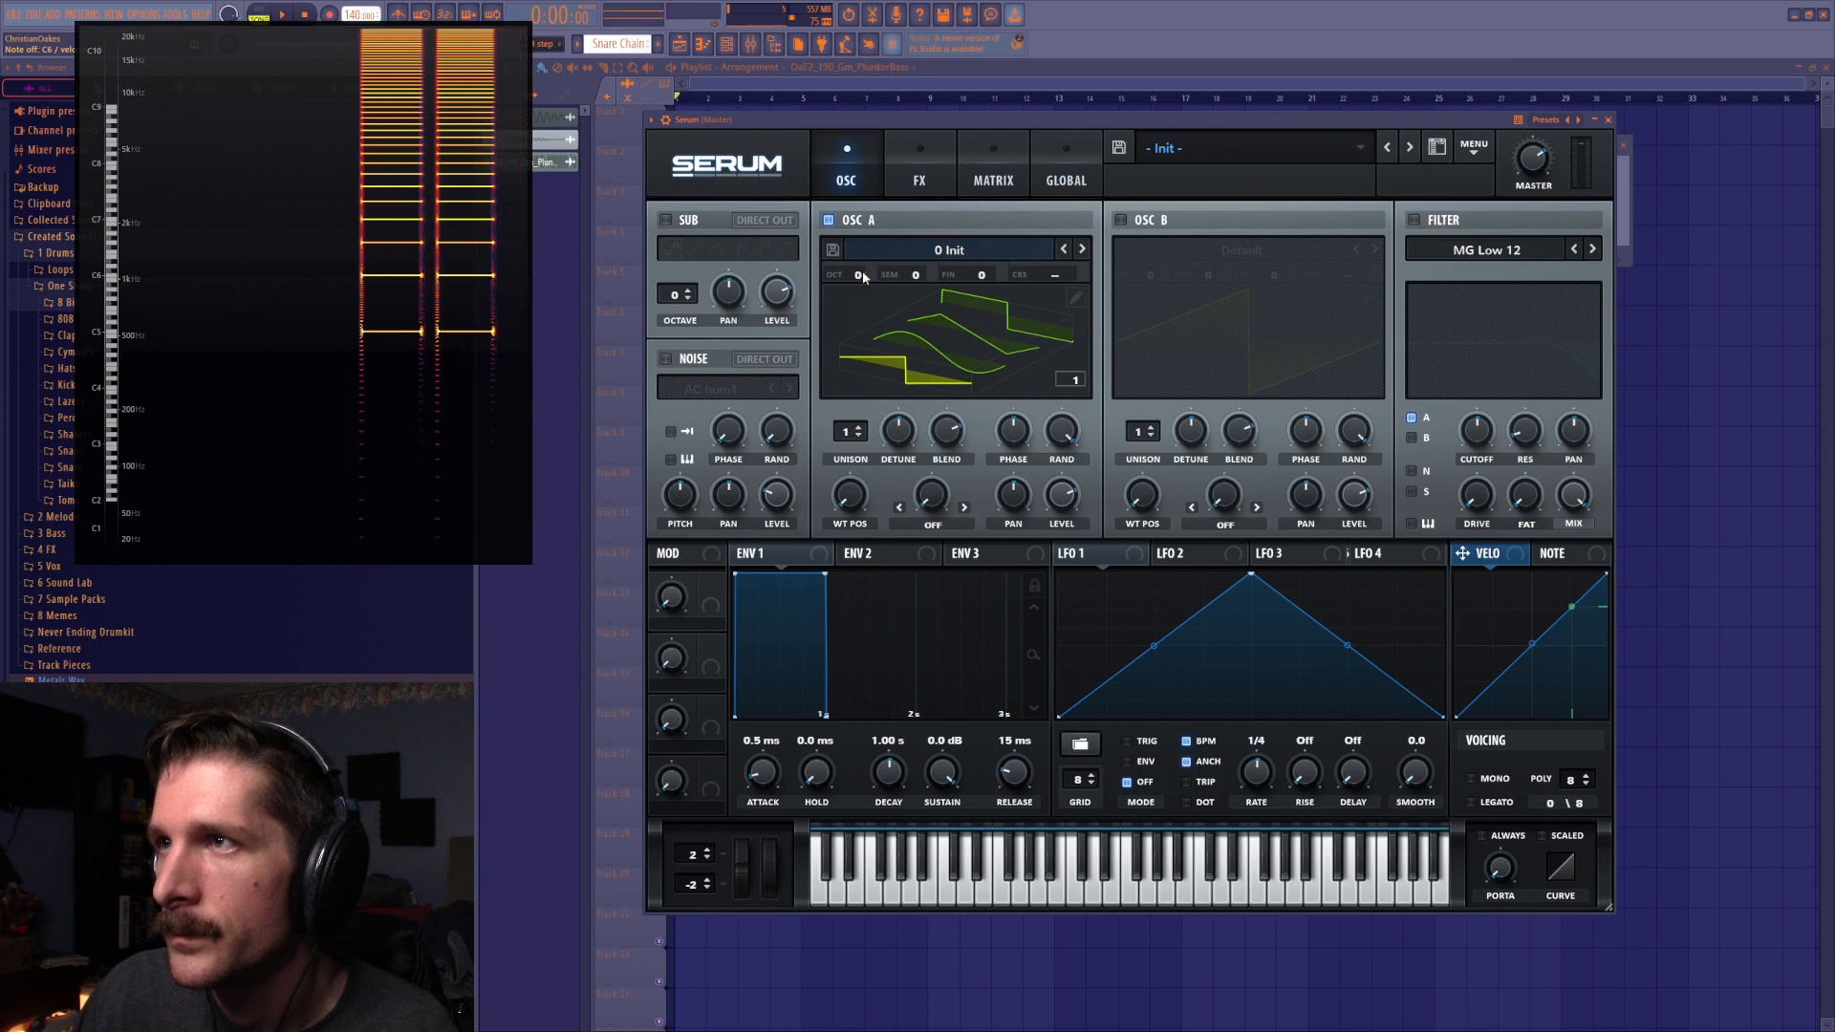
# Try changing oscillator A's semitone and fine tuning, resetting each control to its default
pyautogui.moveTo(919, 274); pyautogui.dragTo(929, 256)
pyautogui.rightClick(921, 273)
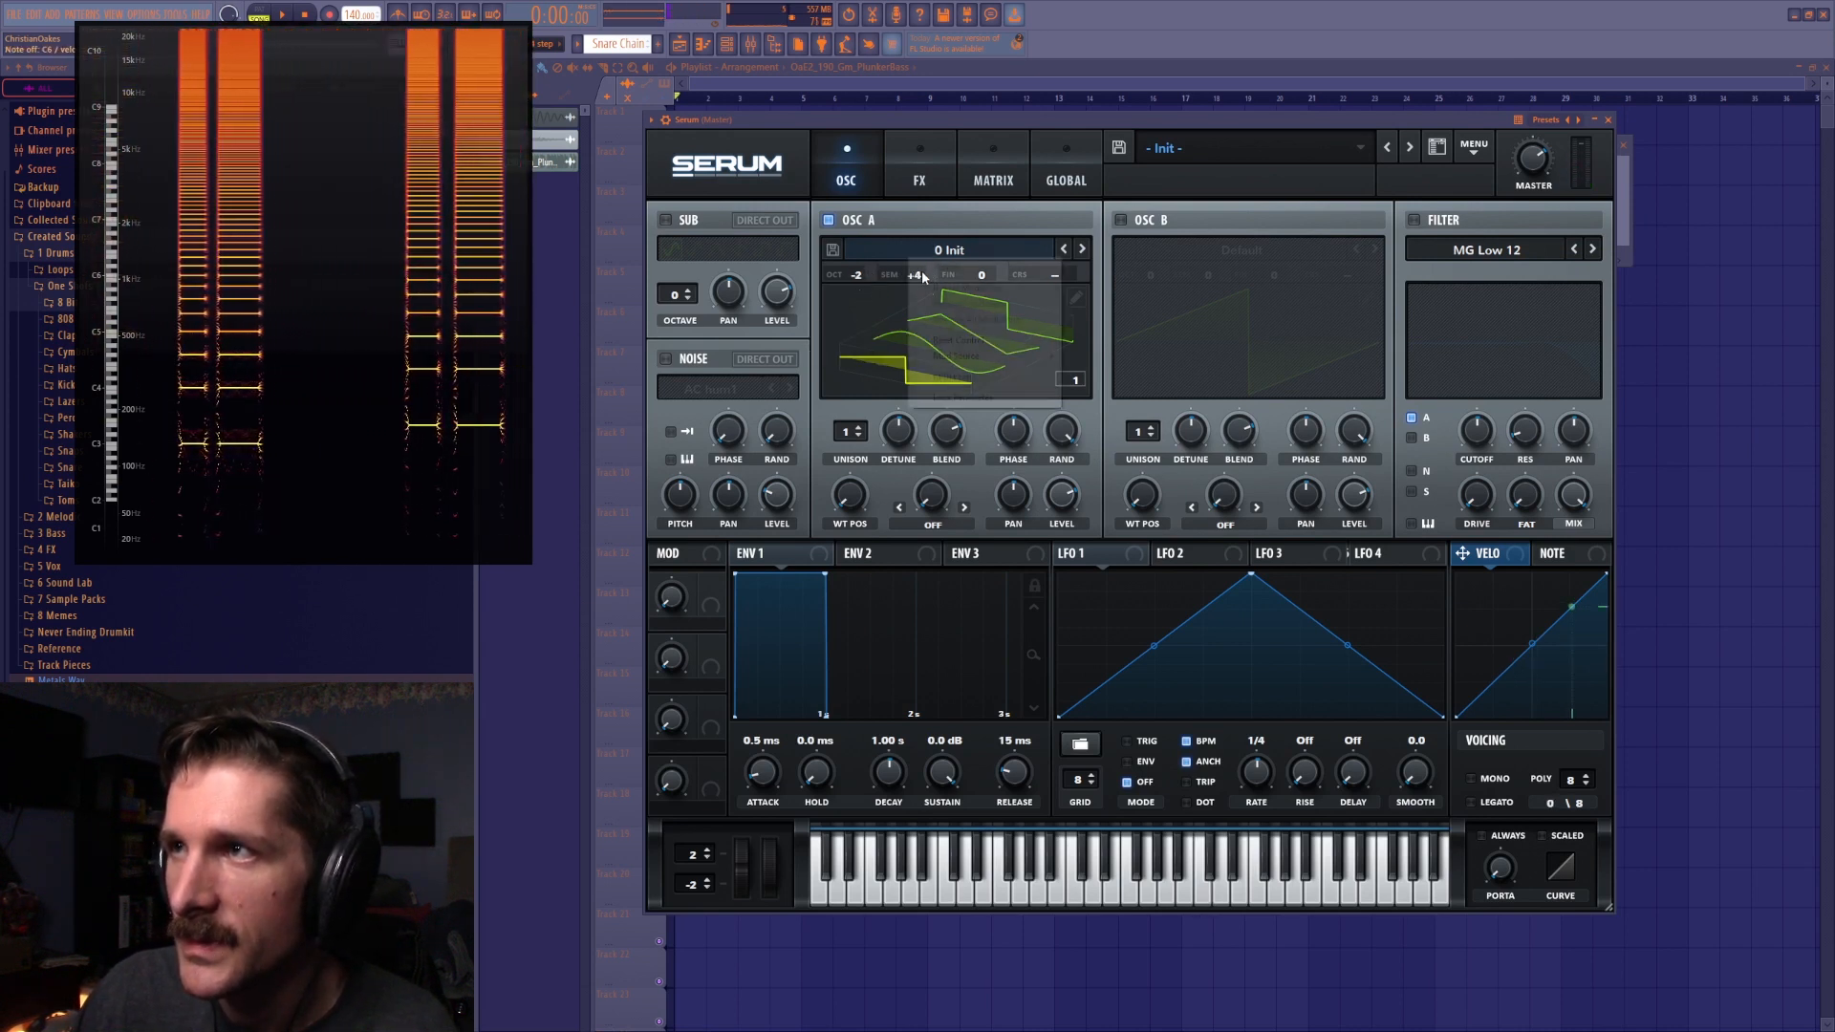
pyautogui.click(959, 340)
pyautogui.moveTo(982, 276); pyautogui.dragTo(1003, 268)
pyautogui.rightClick(983, 274)
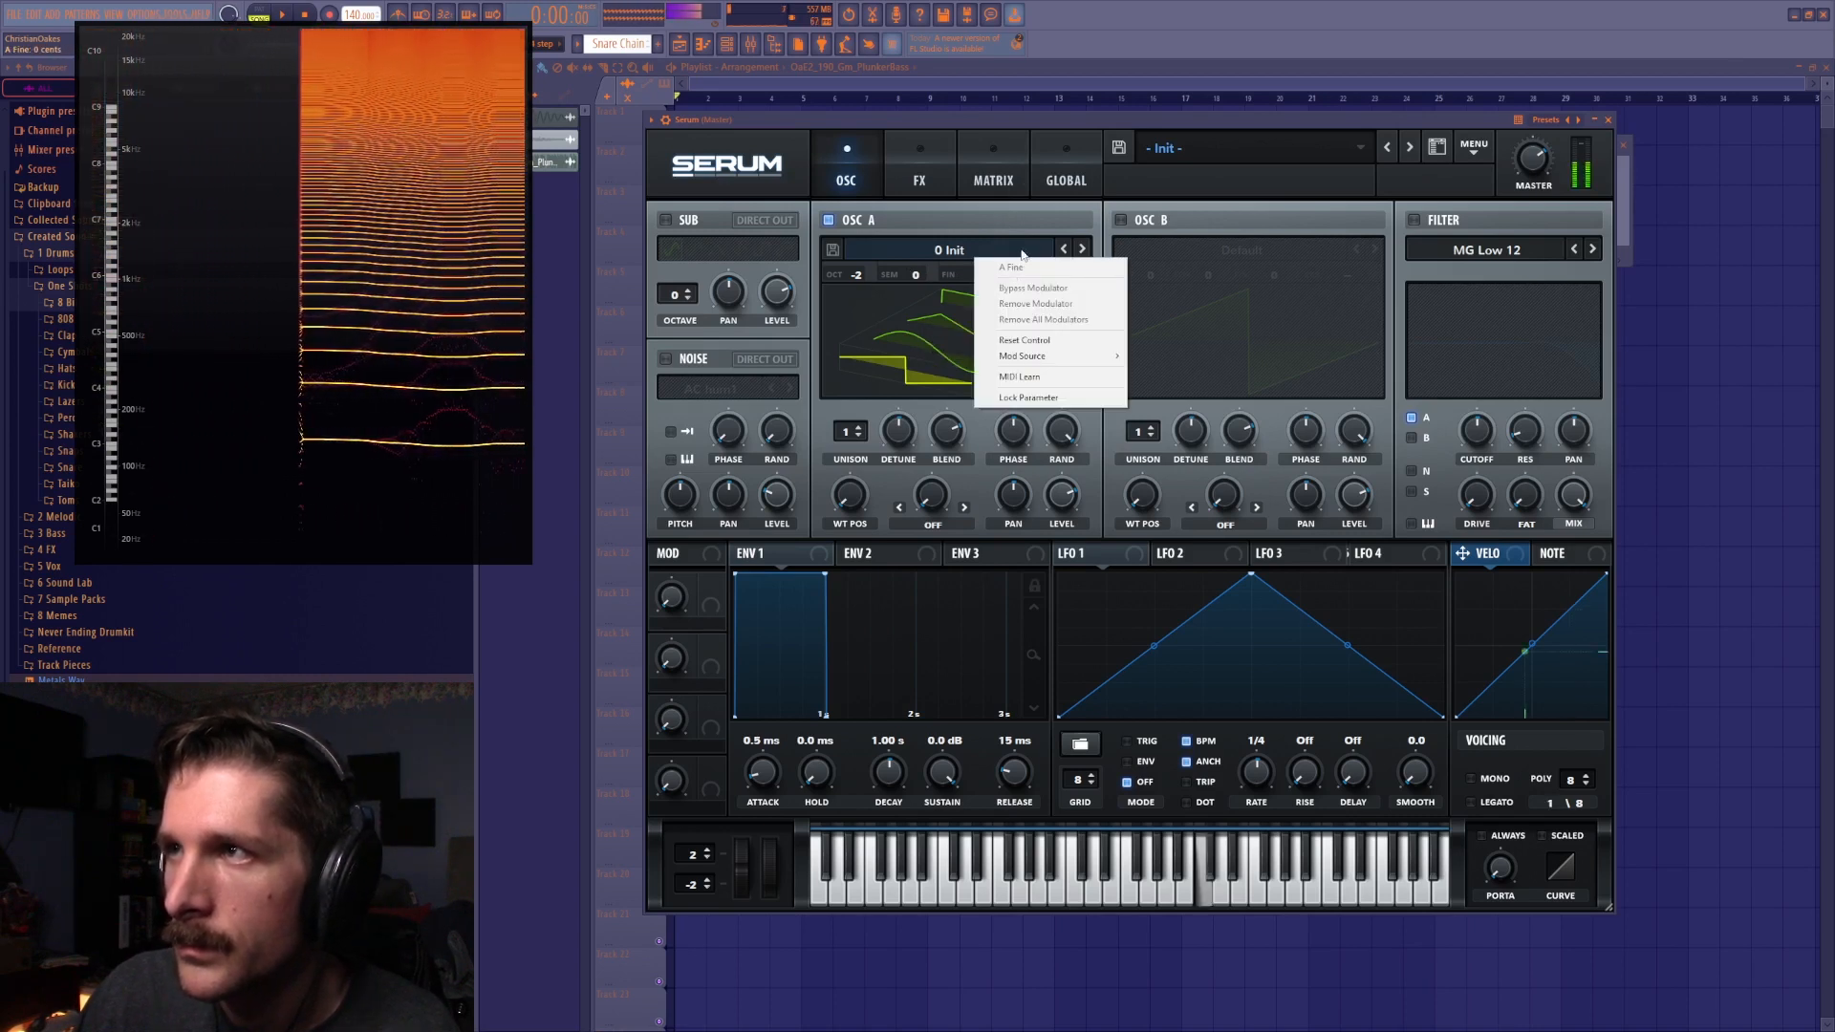
pyautogui.click(1020, 340)
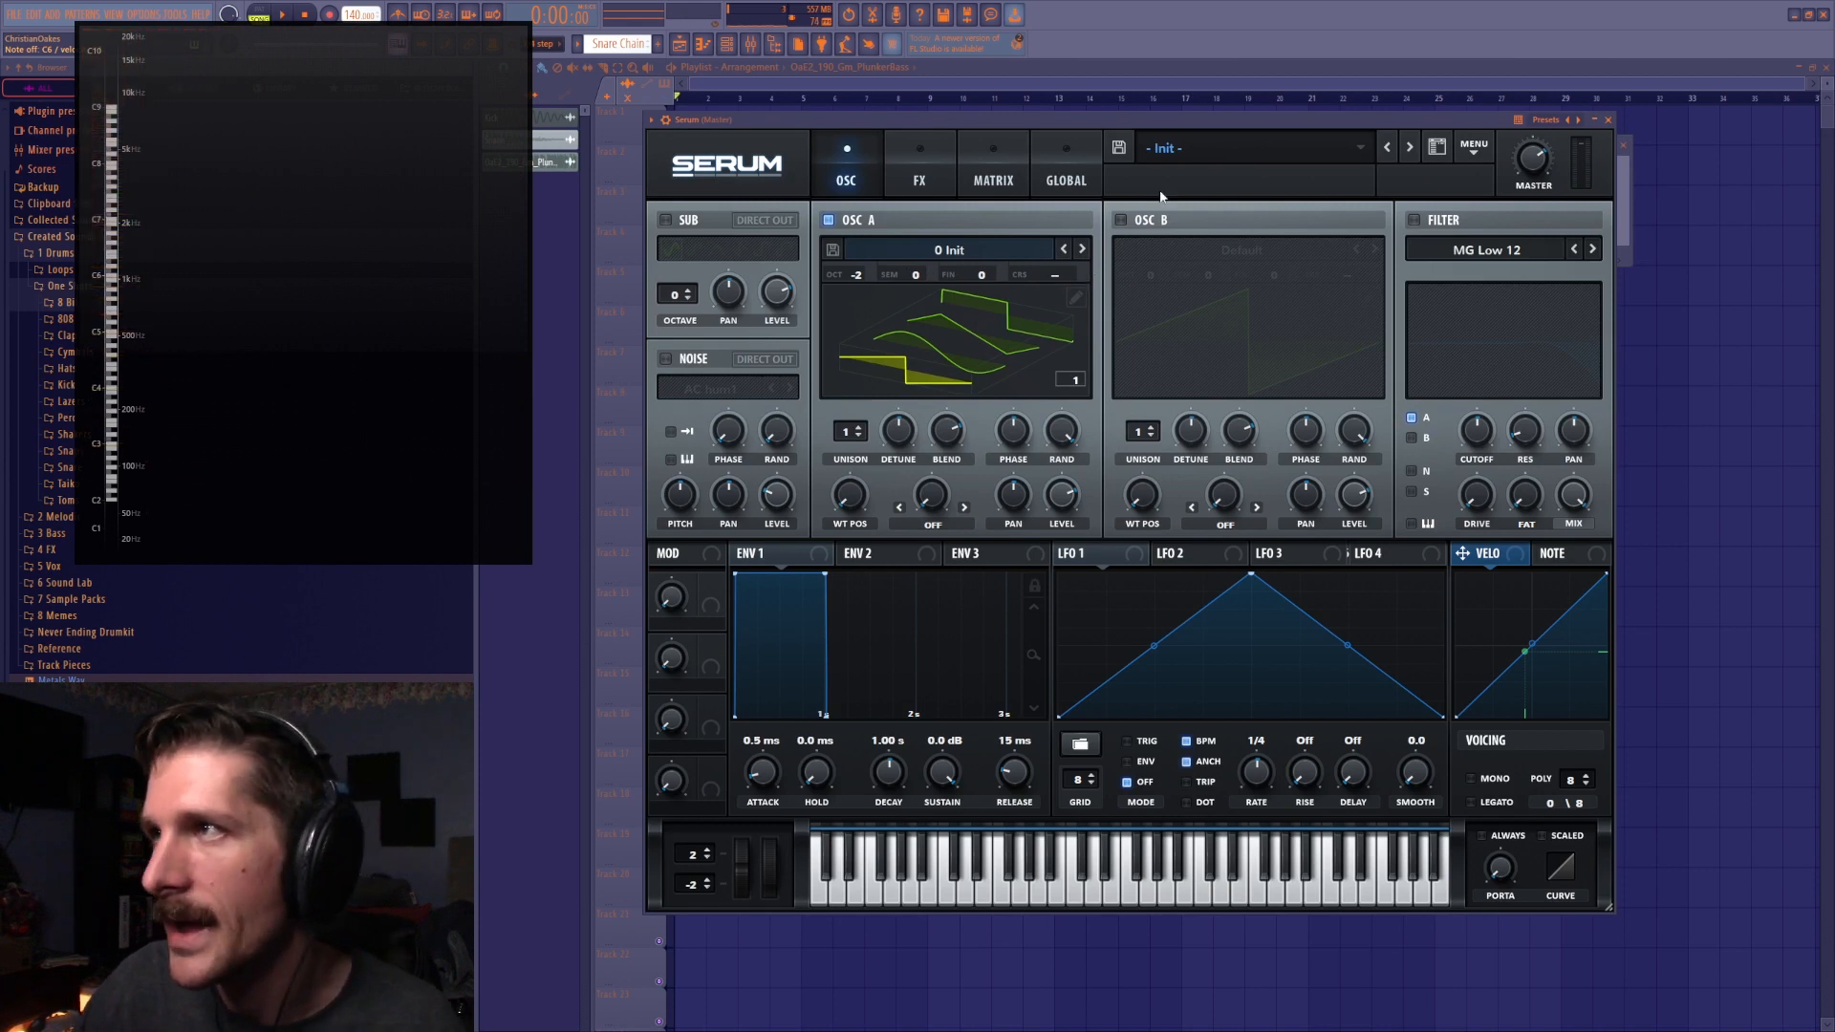
# Enable oscillator B tuned up +5 semitones, and raise oscillator A's octave to -1
pyautogui.click(1120, 220)
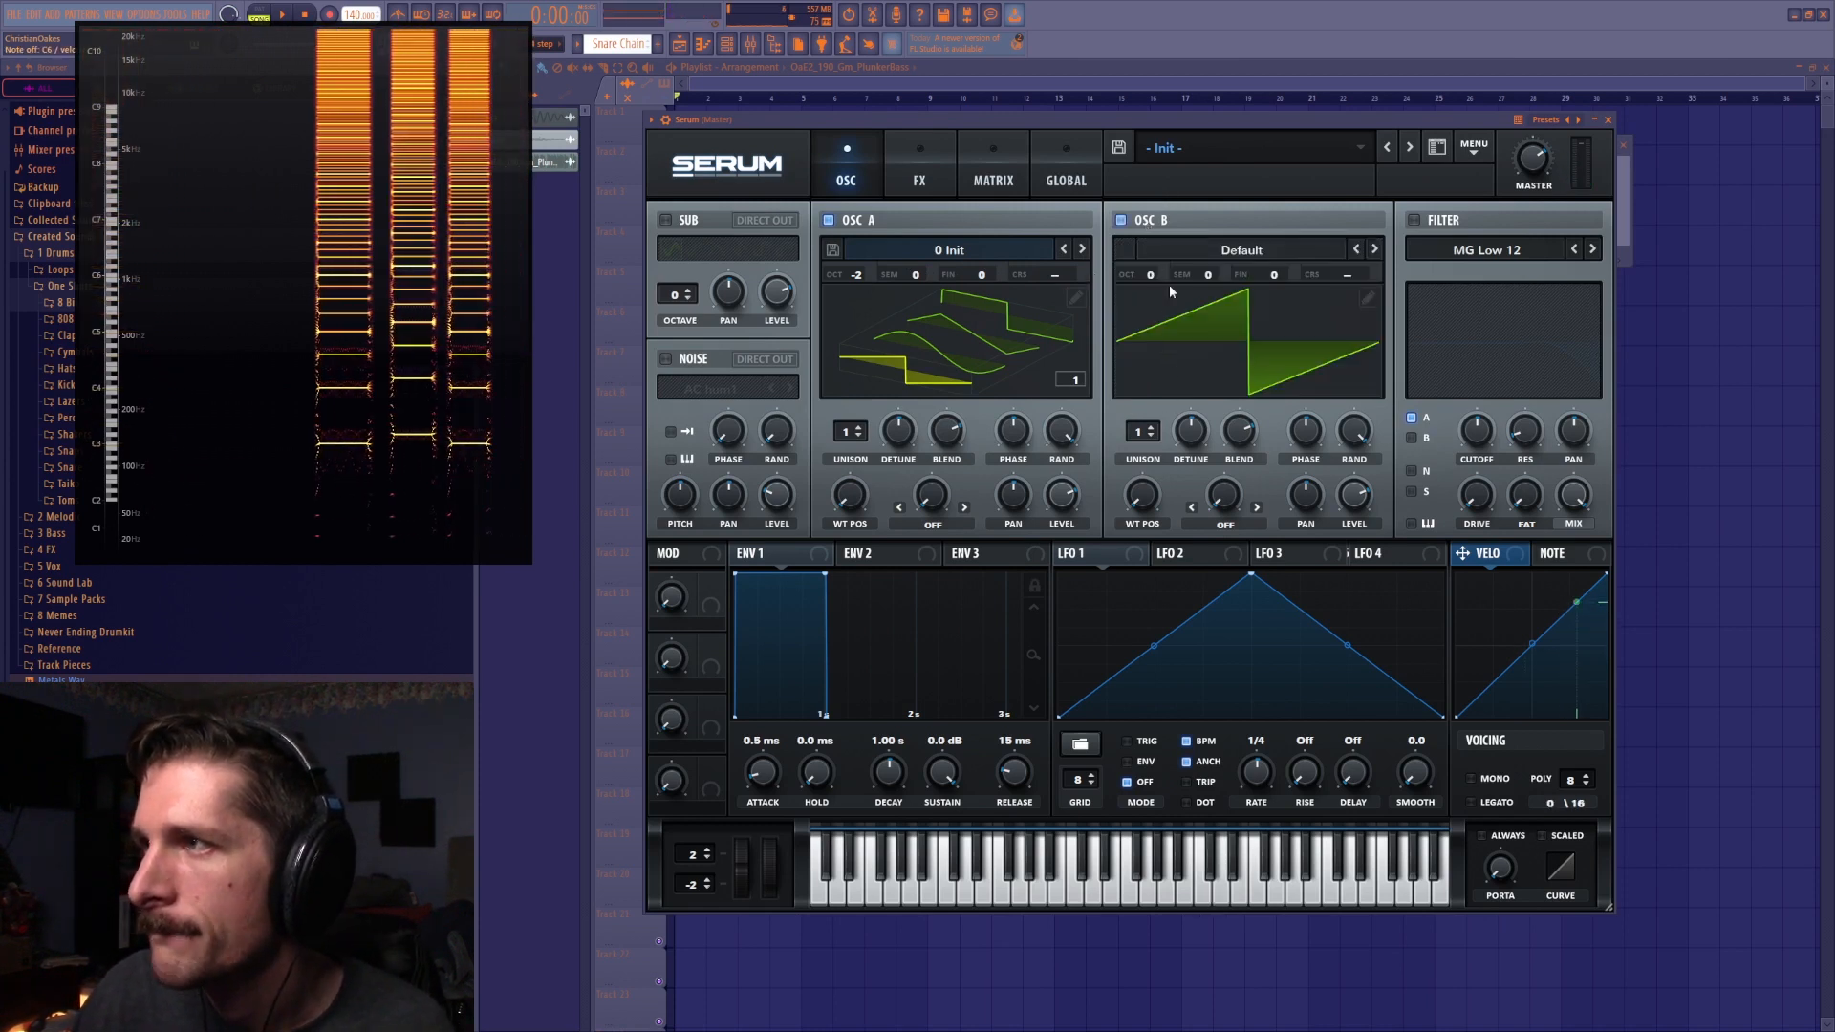
pyautogui.moveTo(1212, 275)
pyautogui.mouseDown()
pyautogui.moveTo(1224, 246)
pyautogui.moveTo(1213, 264)
pyautogui.mouseUp()
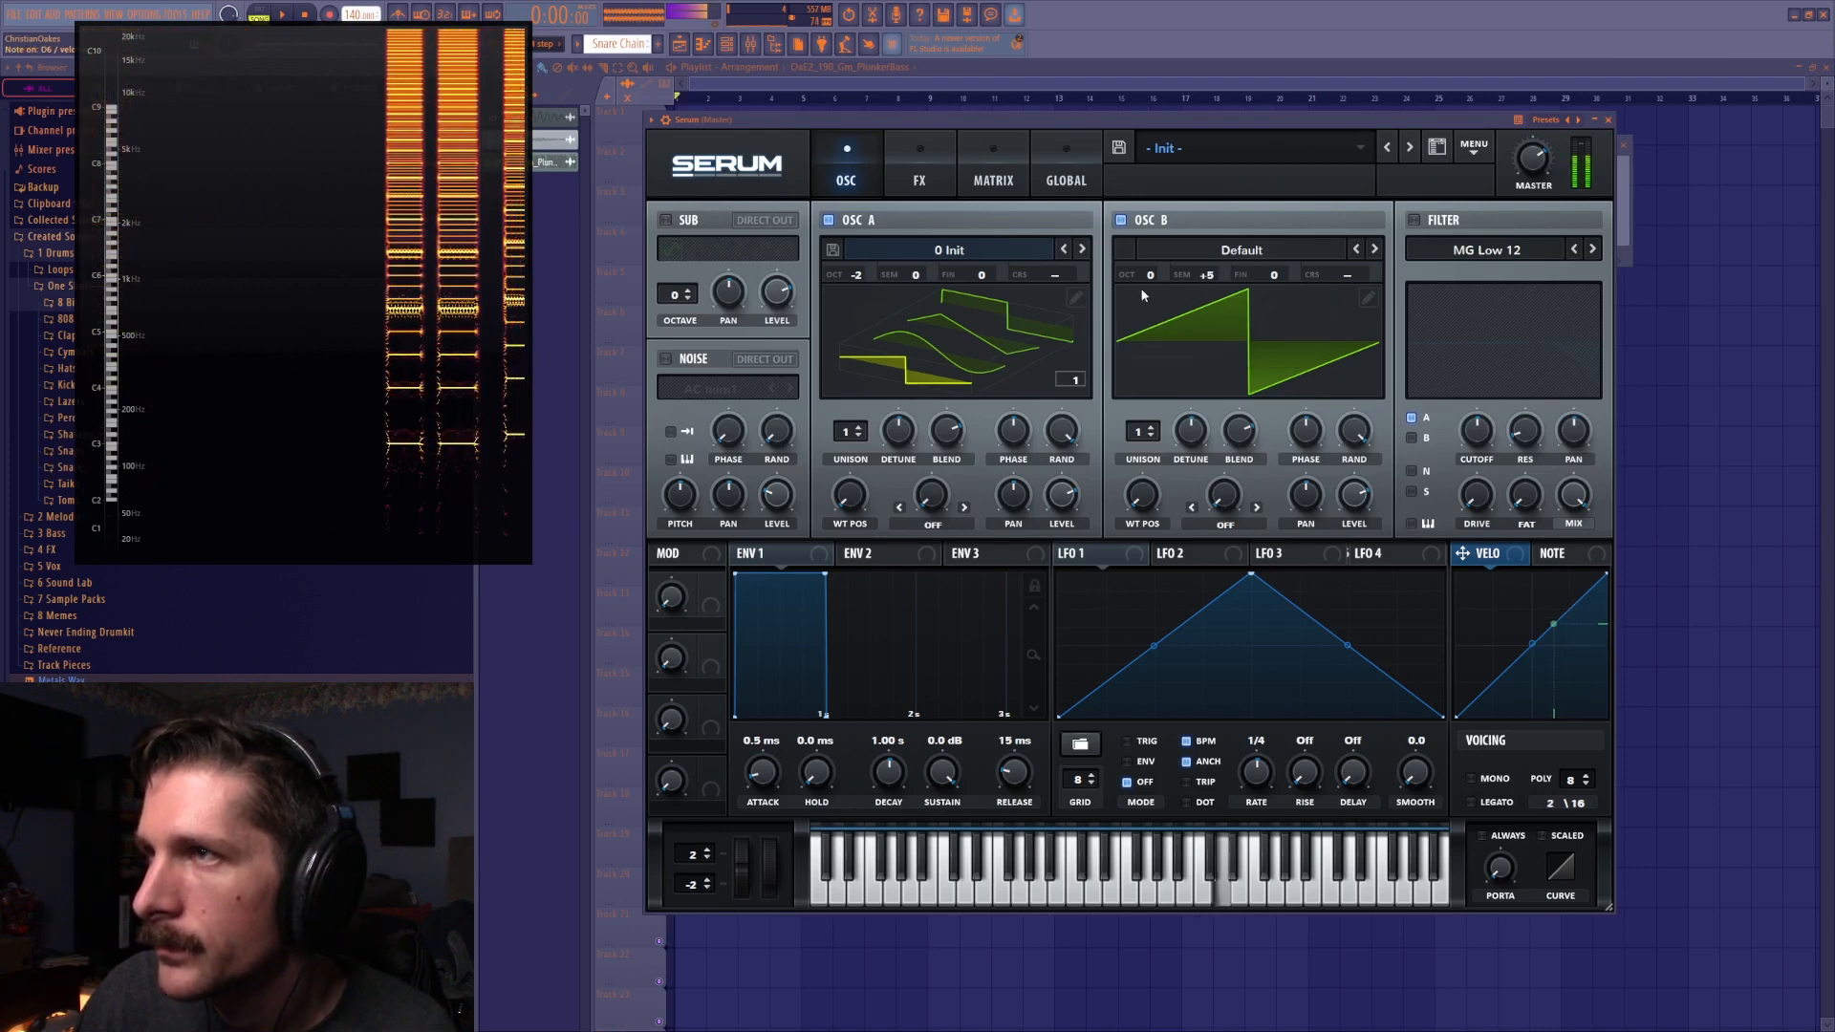
pyautogui.moveTo(868, 272); pyautogui.dragTo(869, 267)
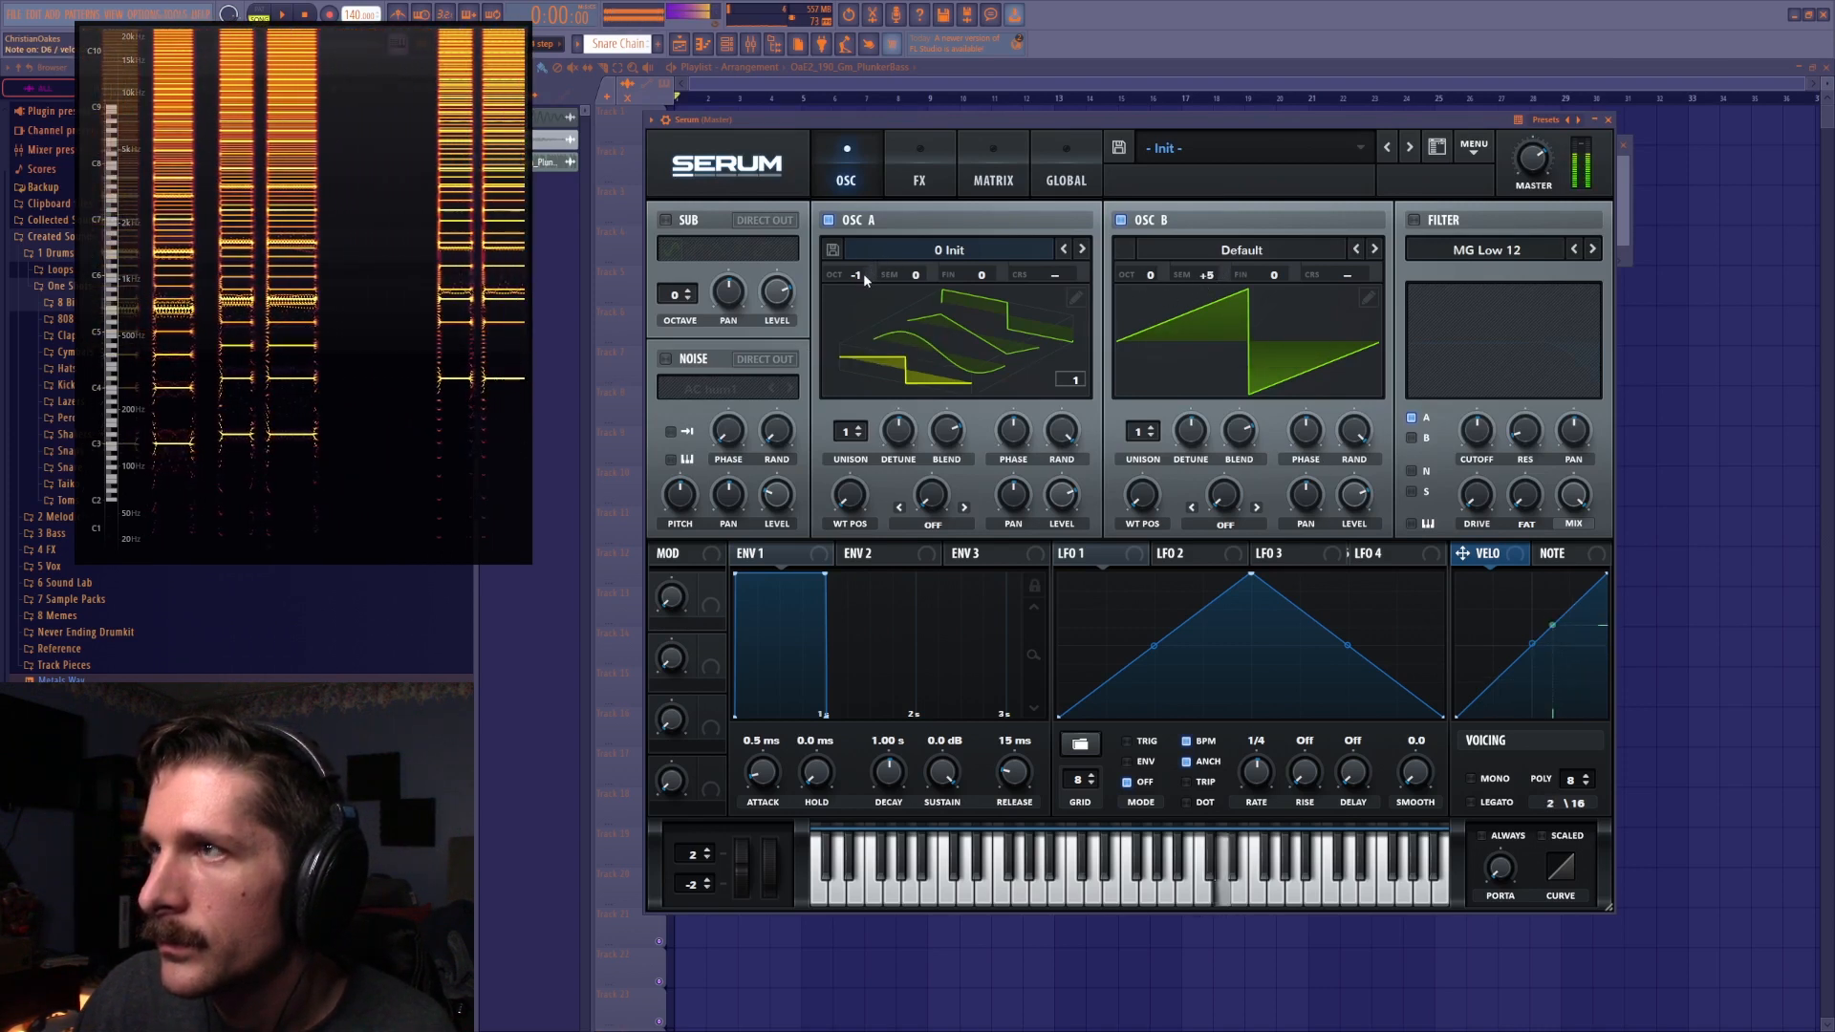
# Leave only the sub oscillator on at octave -1, and audition its waveforms through to the last one
pyautogui.click(665, 220)
pyautogui.click(1134, 220)
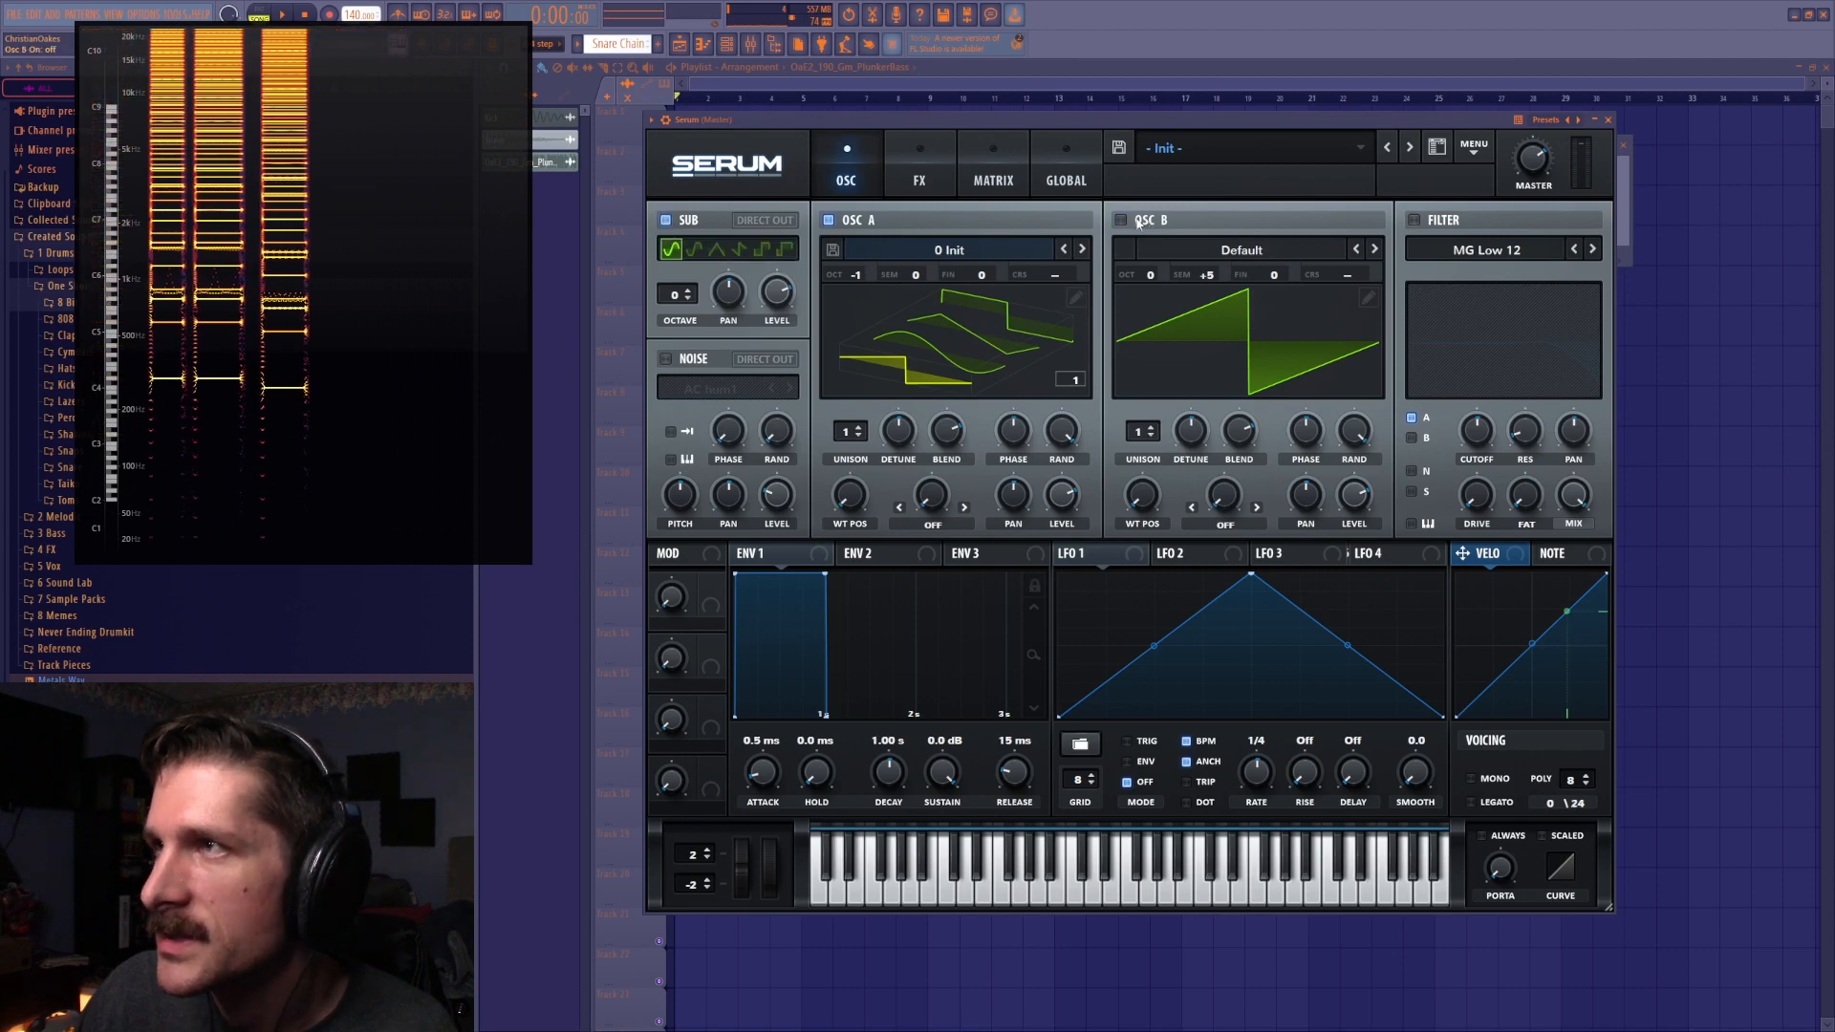
pyautogui.click(828, 220)
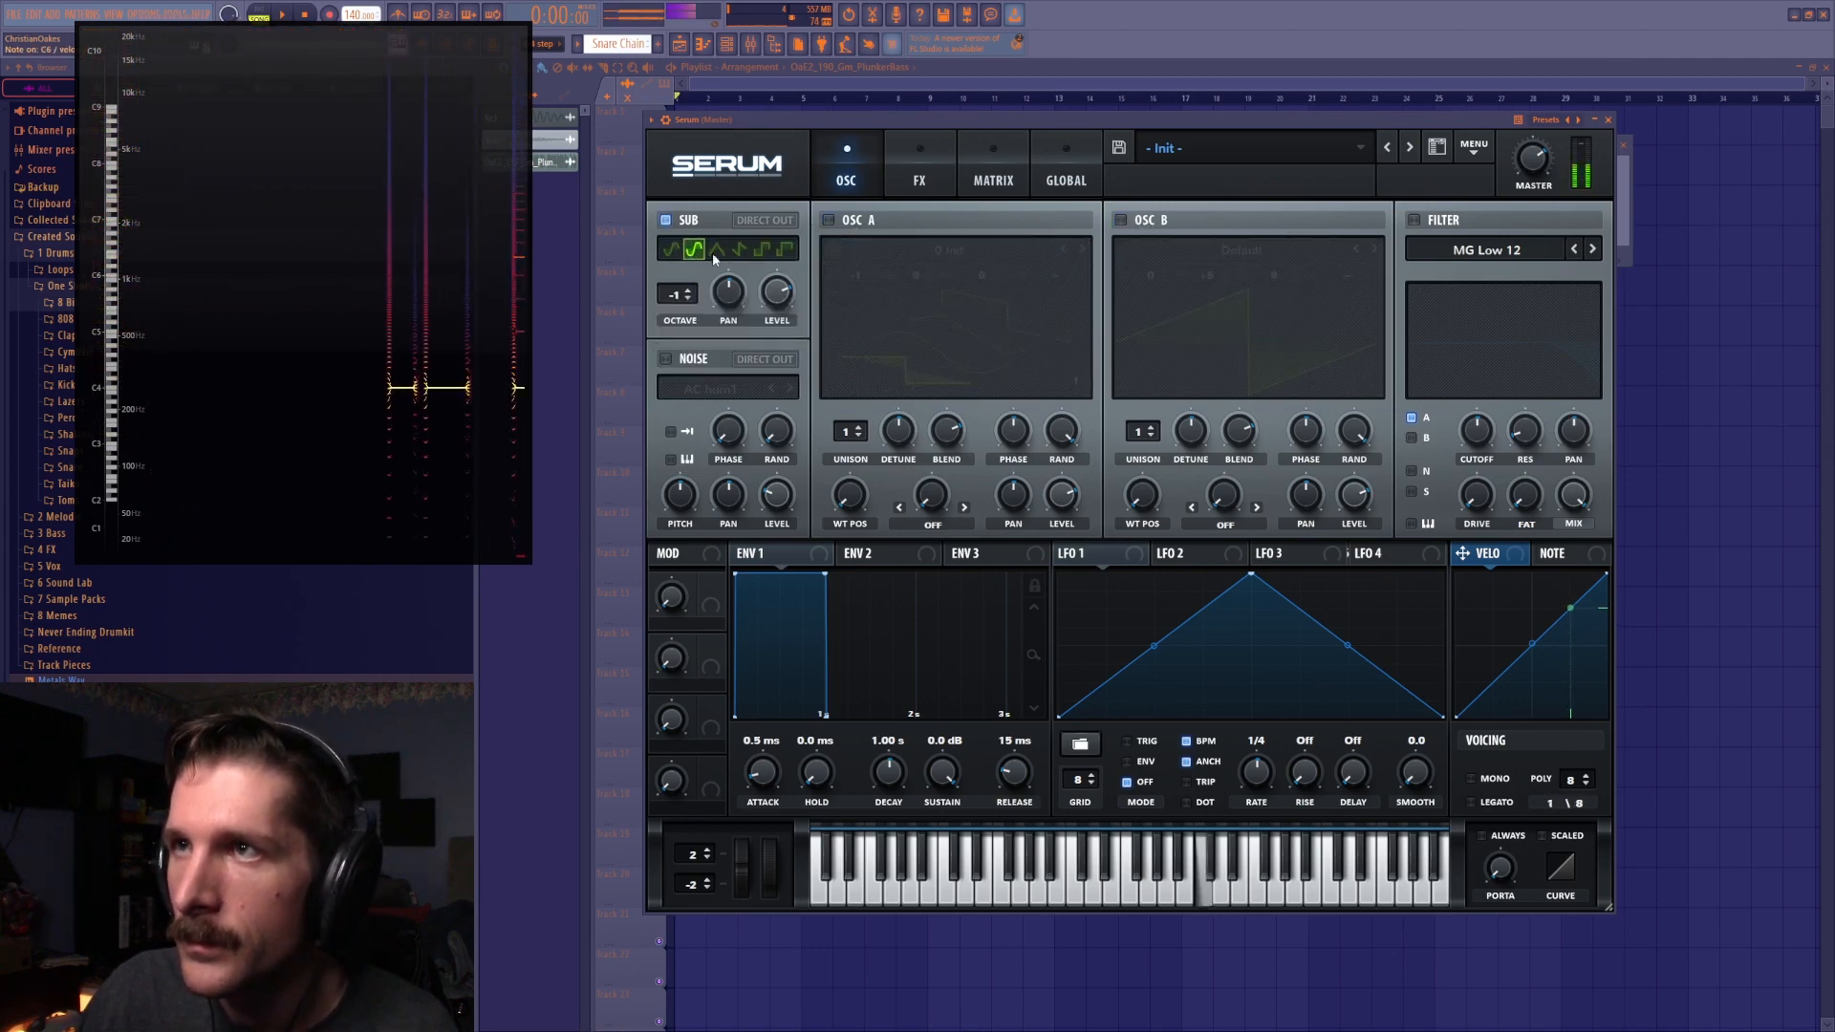
pyautogui.click(740, 253)
pyautogui.click(763, 252)
pyautogui.click(784, 252)
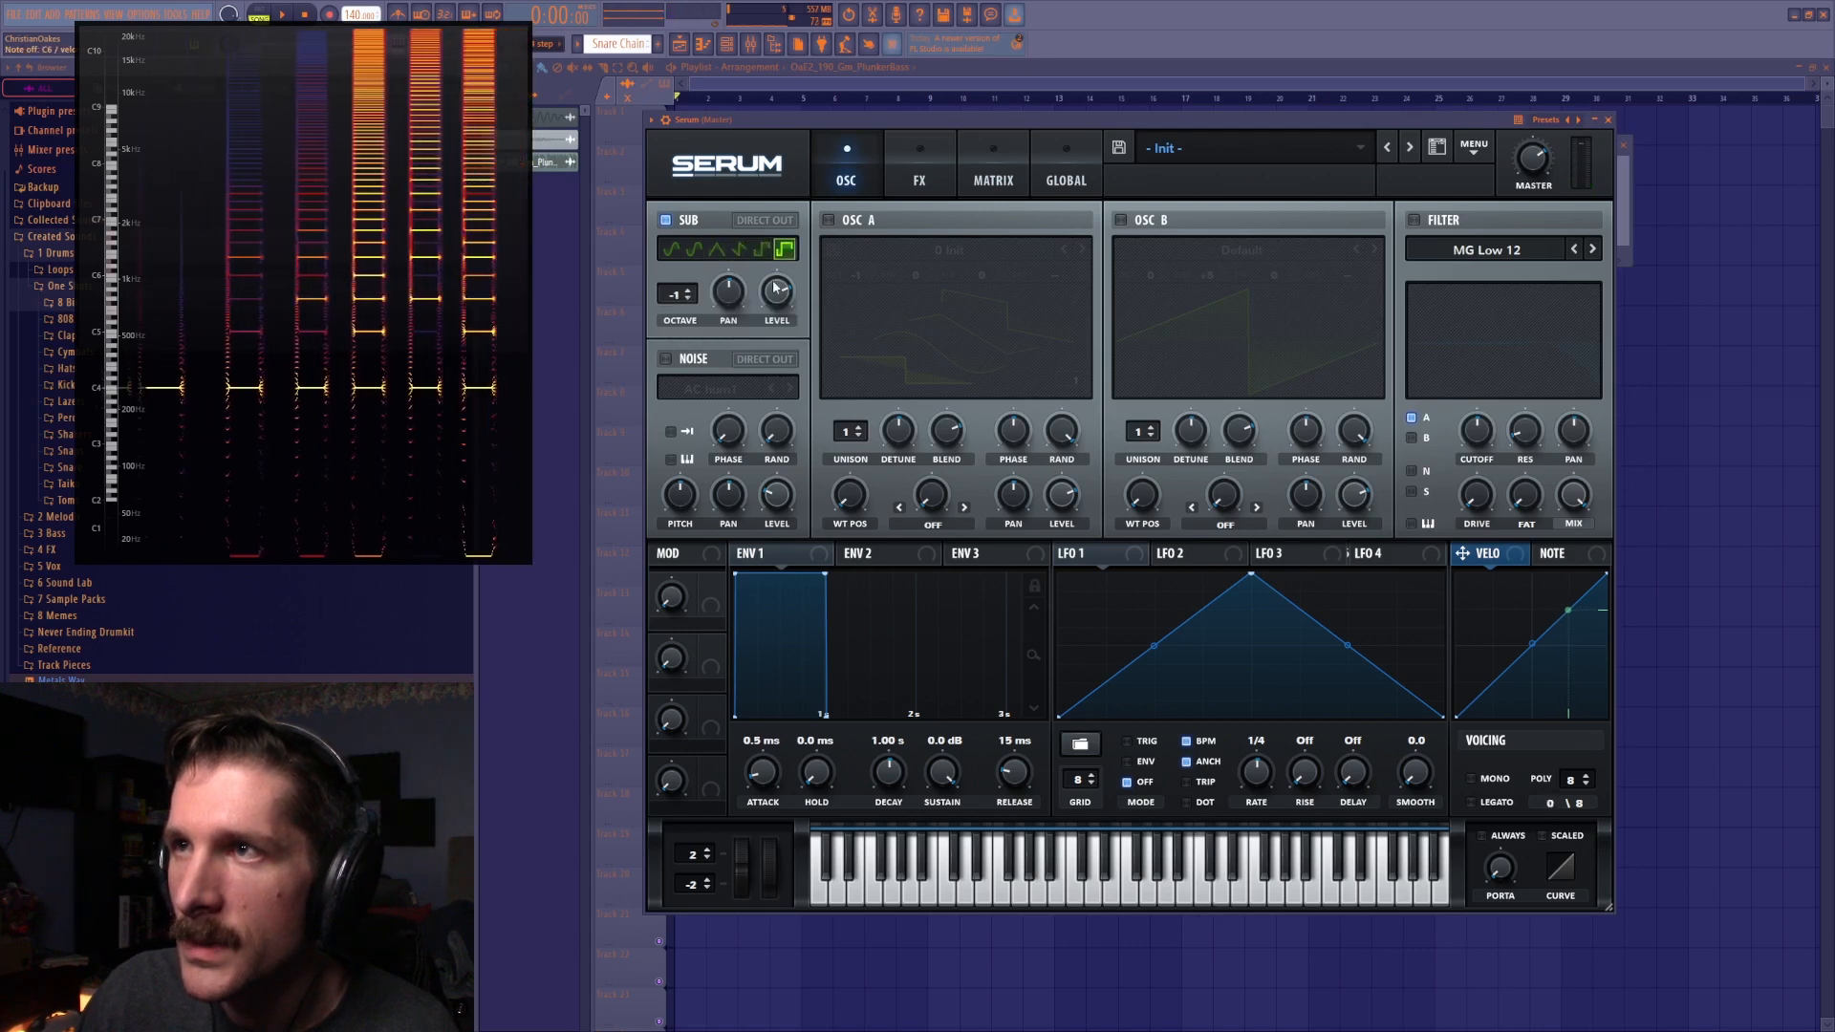
# Try different pan and level amounts on the sub oscillator, and reset both to their defaults
pyautogui.moveTo(740, 293); pyautogui.dragTo(779, 374)
pyautogui.moveTo(728, 294); pyautogui.dragTo(728, 336)
pyautogui.rightClick(728, 291)
pyautogui.click(774, 341)
pyautogui.rightClick(777, 289)
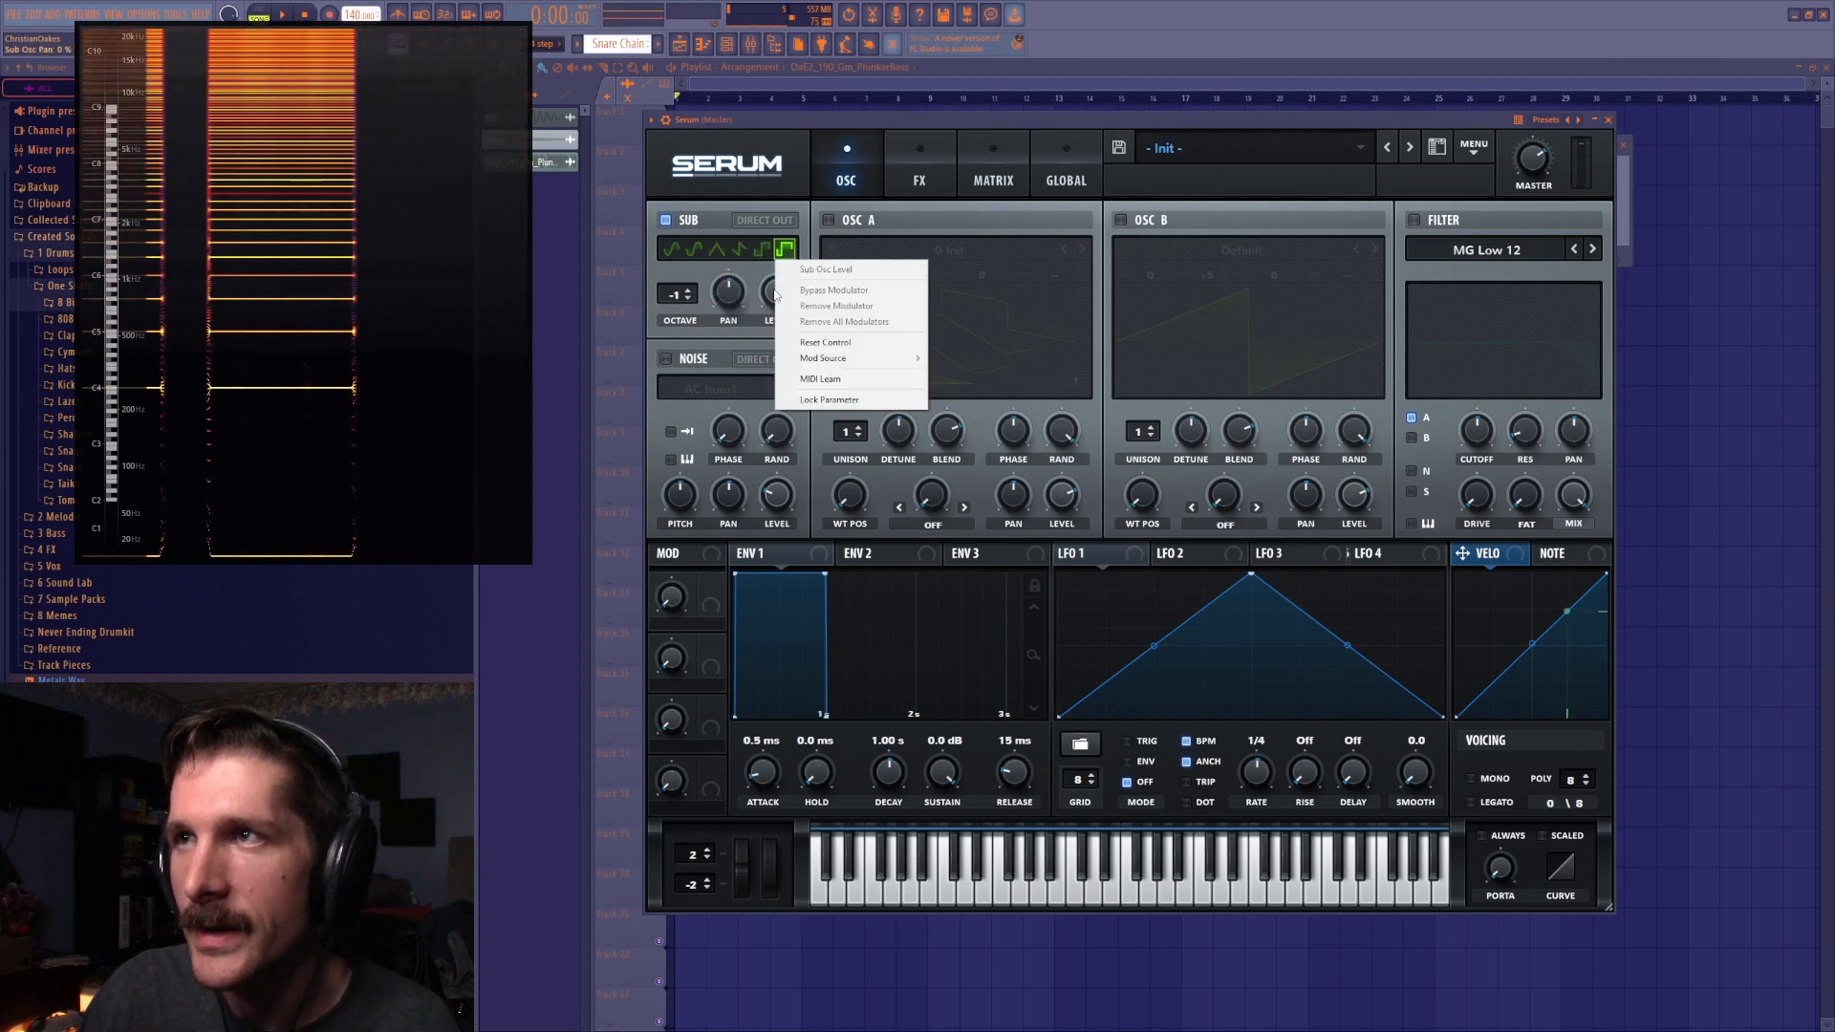
pyautogui.click(821, 343)
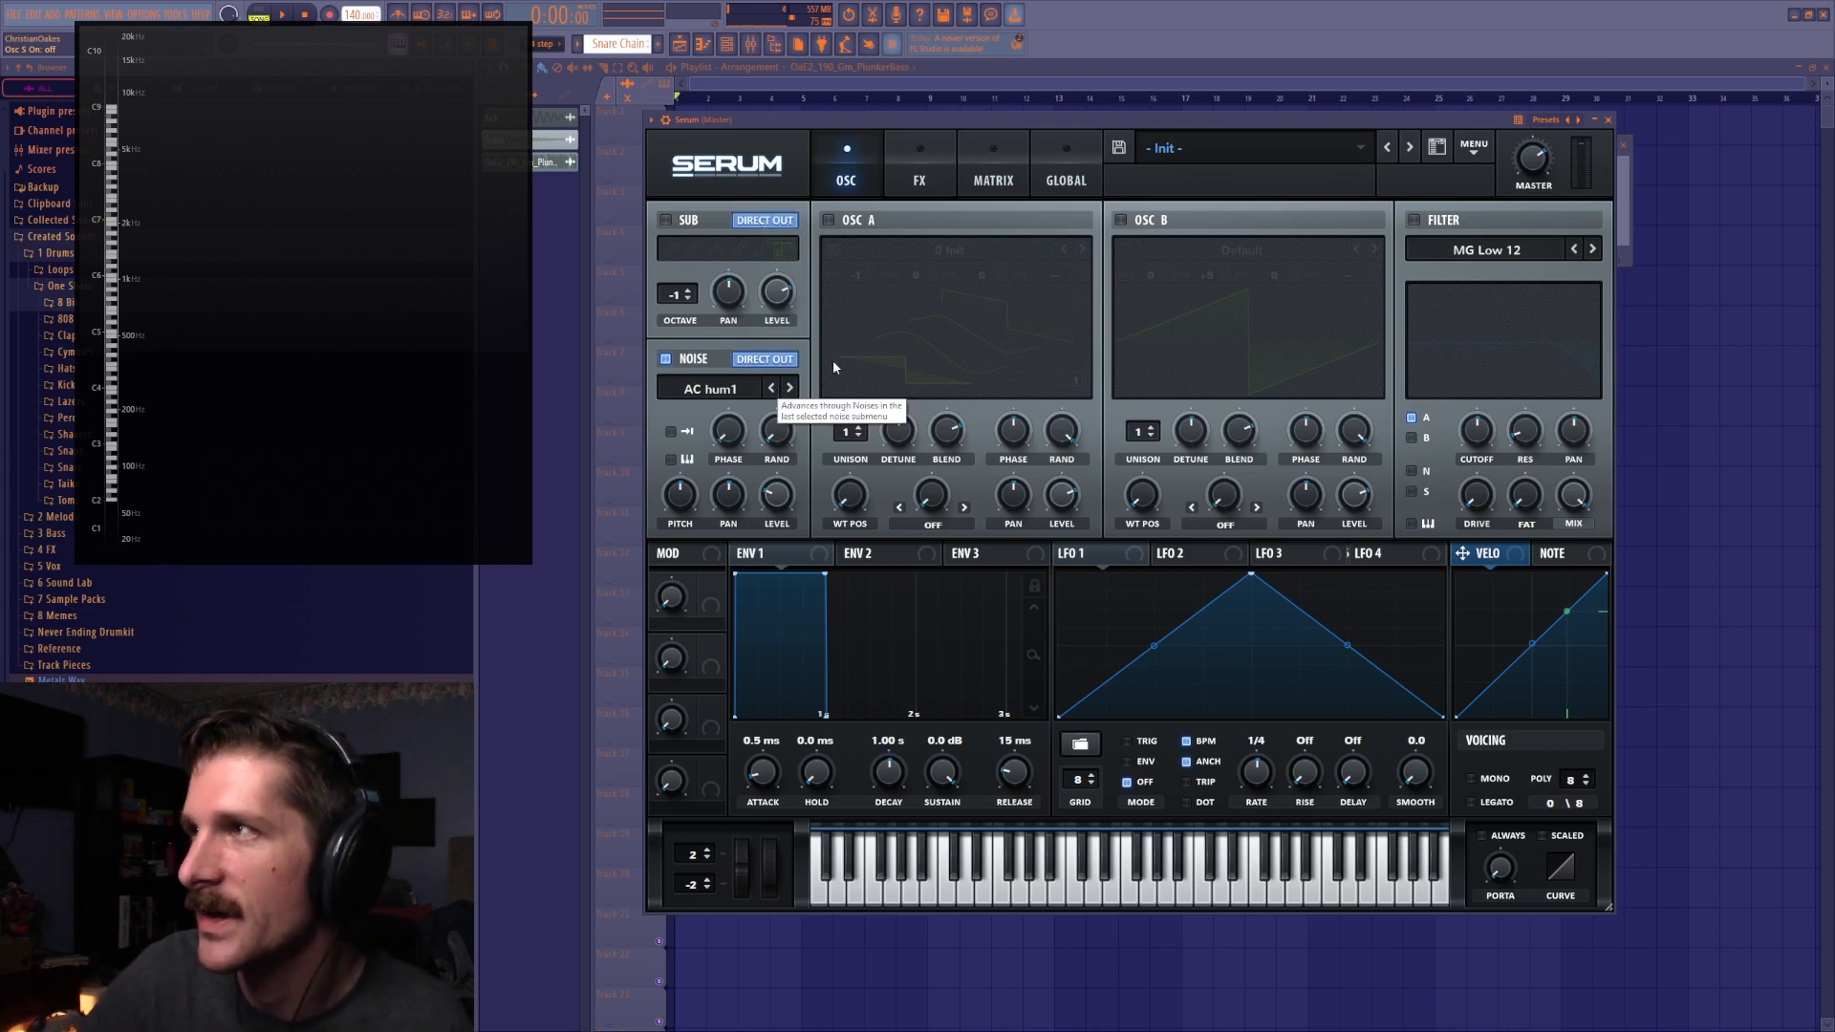
# Raise the AC hum1 noise level to about 43%, sweep its pitch, and turn the noise oscillator off
pyautogui.moveTo(777, 495); pyautogui.dragTo(781, 463)
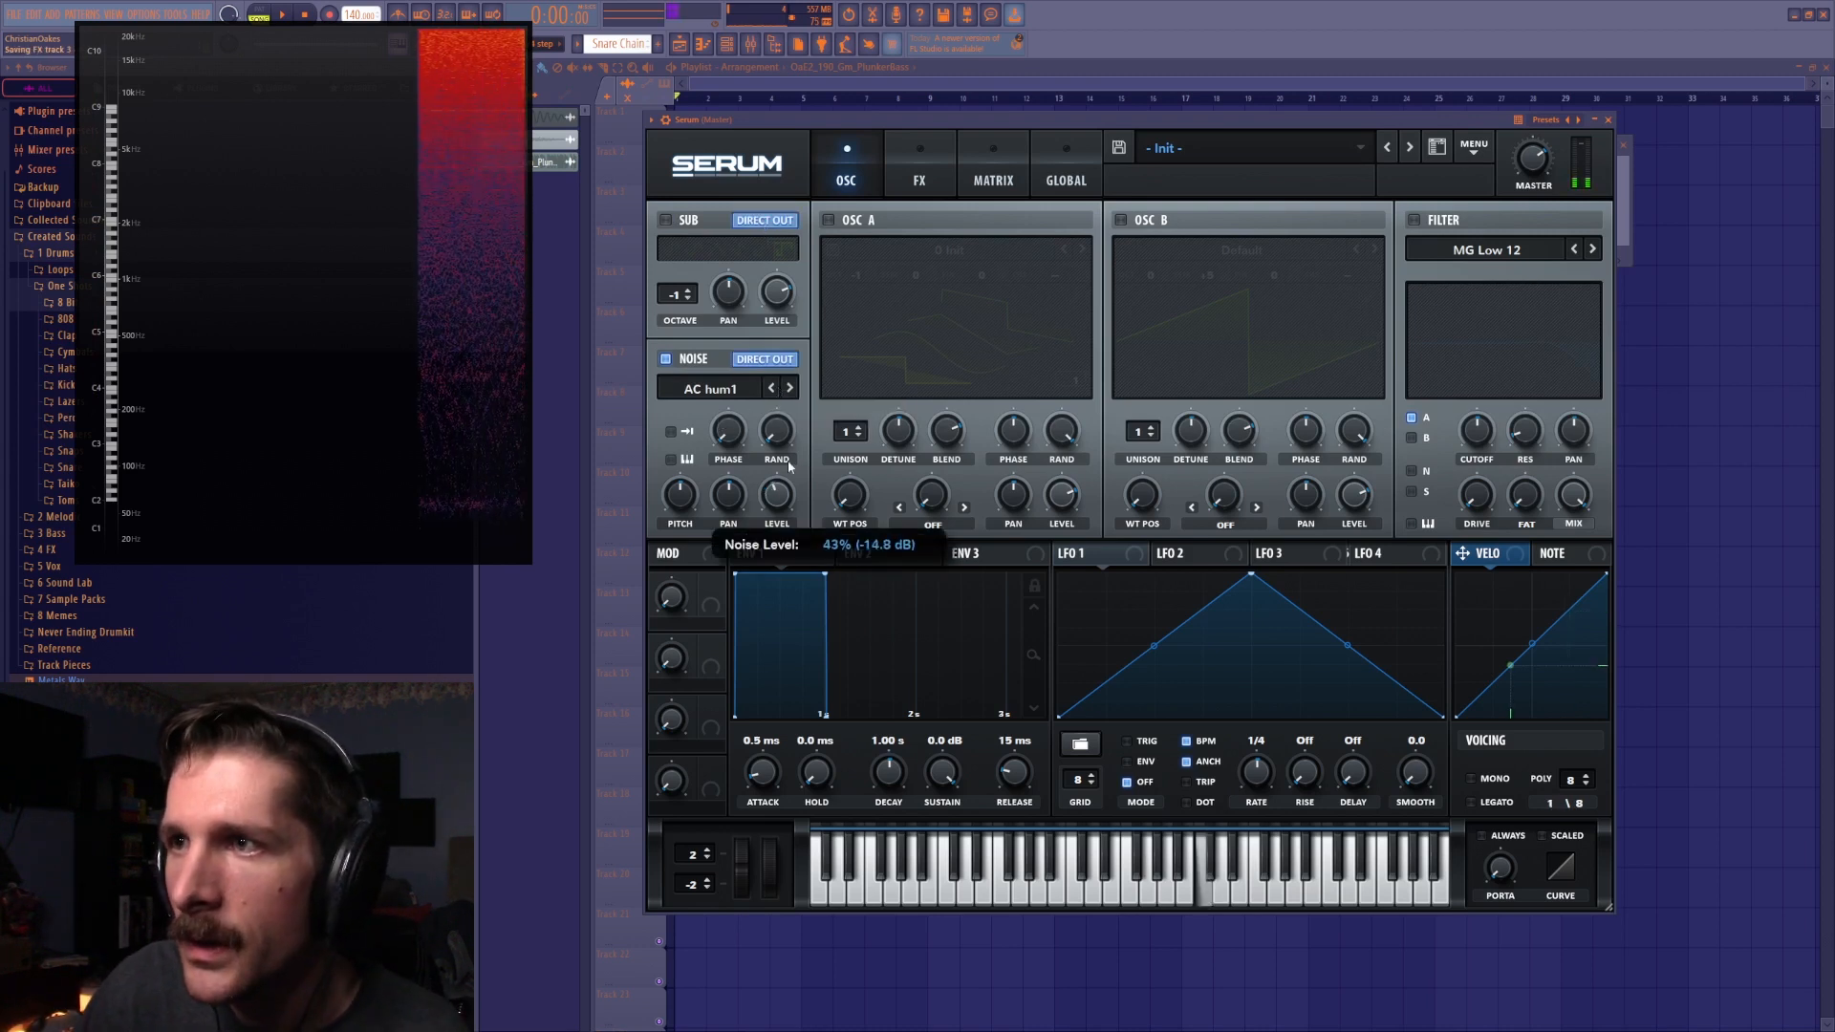
pyautogui.moveTo(683, 495)
pyautogui.mouseDown()
pyautogui.moveTo(691, 468)
pyautogui.moveTo(687, 516)
pyautogui.moveTo(690, 489)
pyautogui.mouseUp()
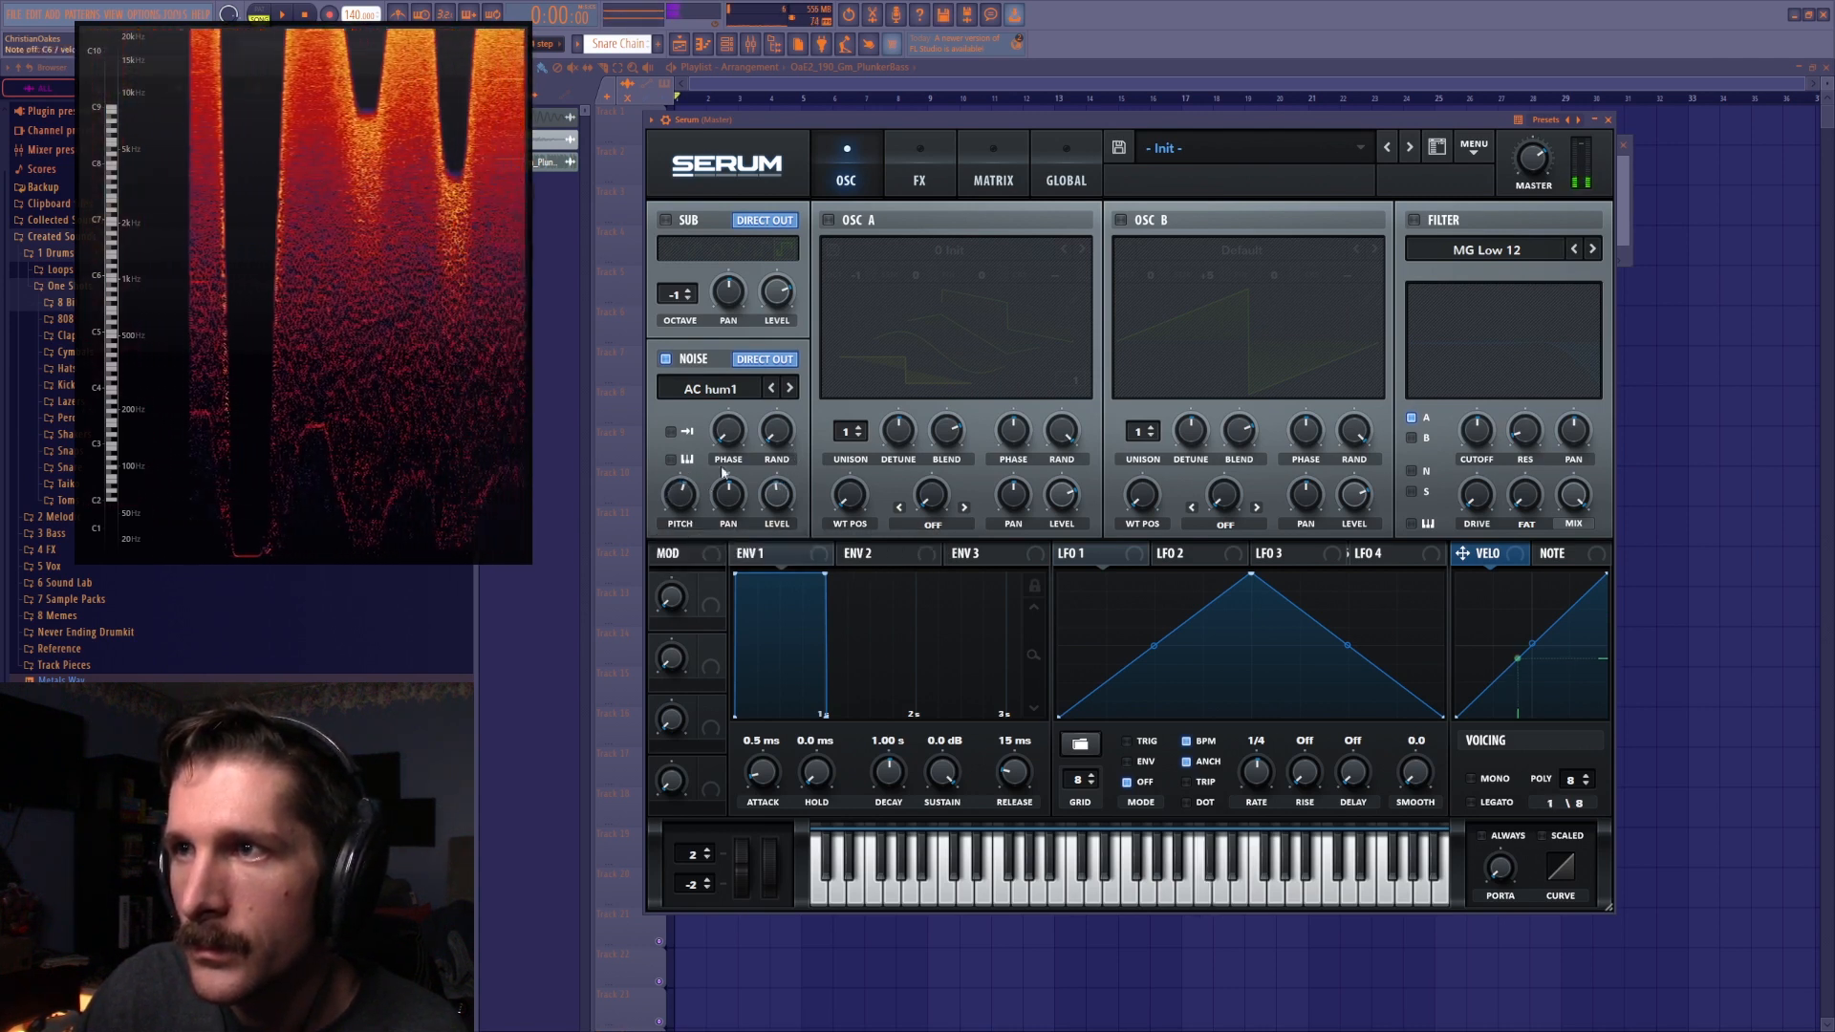
pyautogui.click(665, 358)
# Turn oscillators A and B back on, and reset the whole patch to Init
pyautogui.click(829, 219)
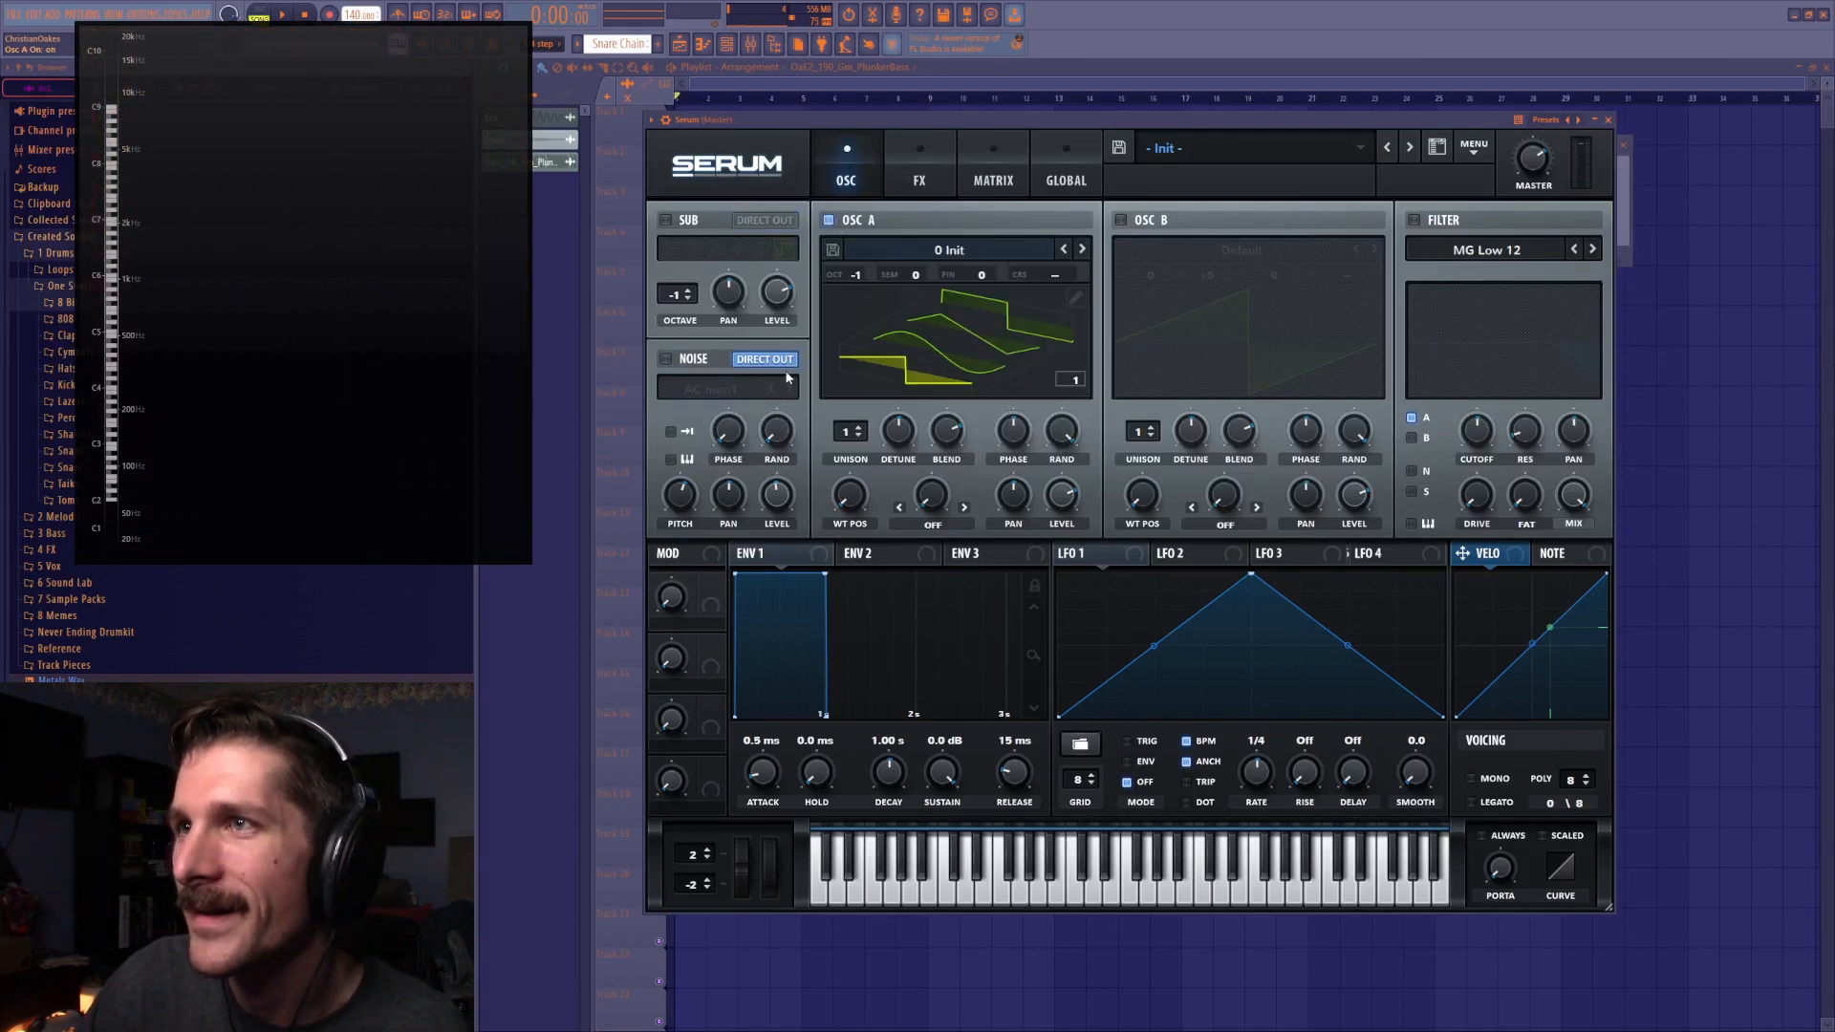
pyautogui.click(1121, 220)
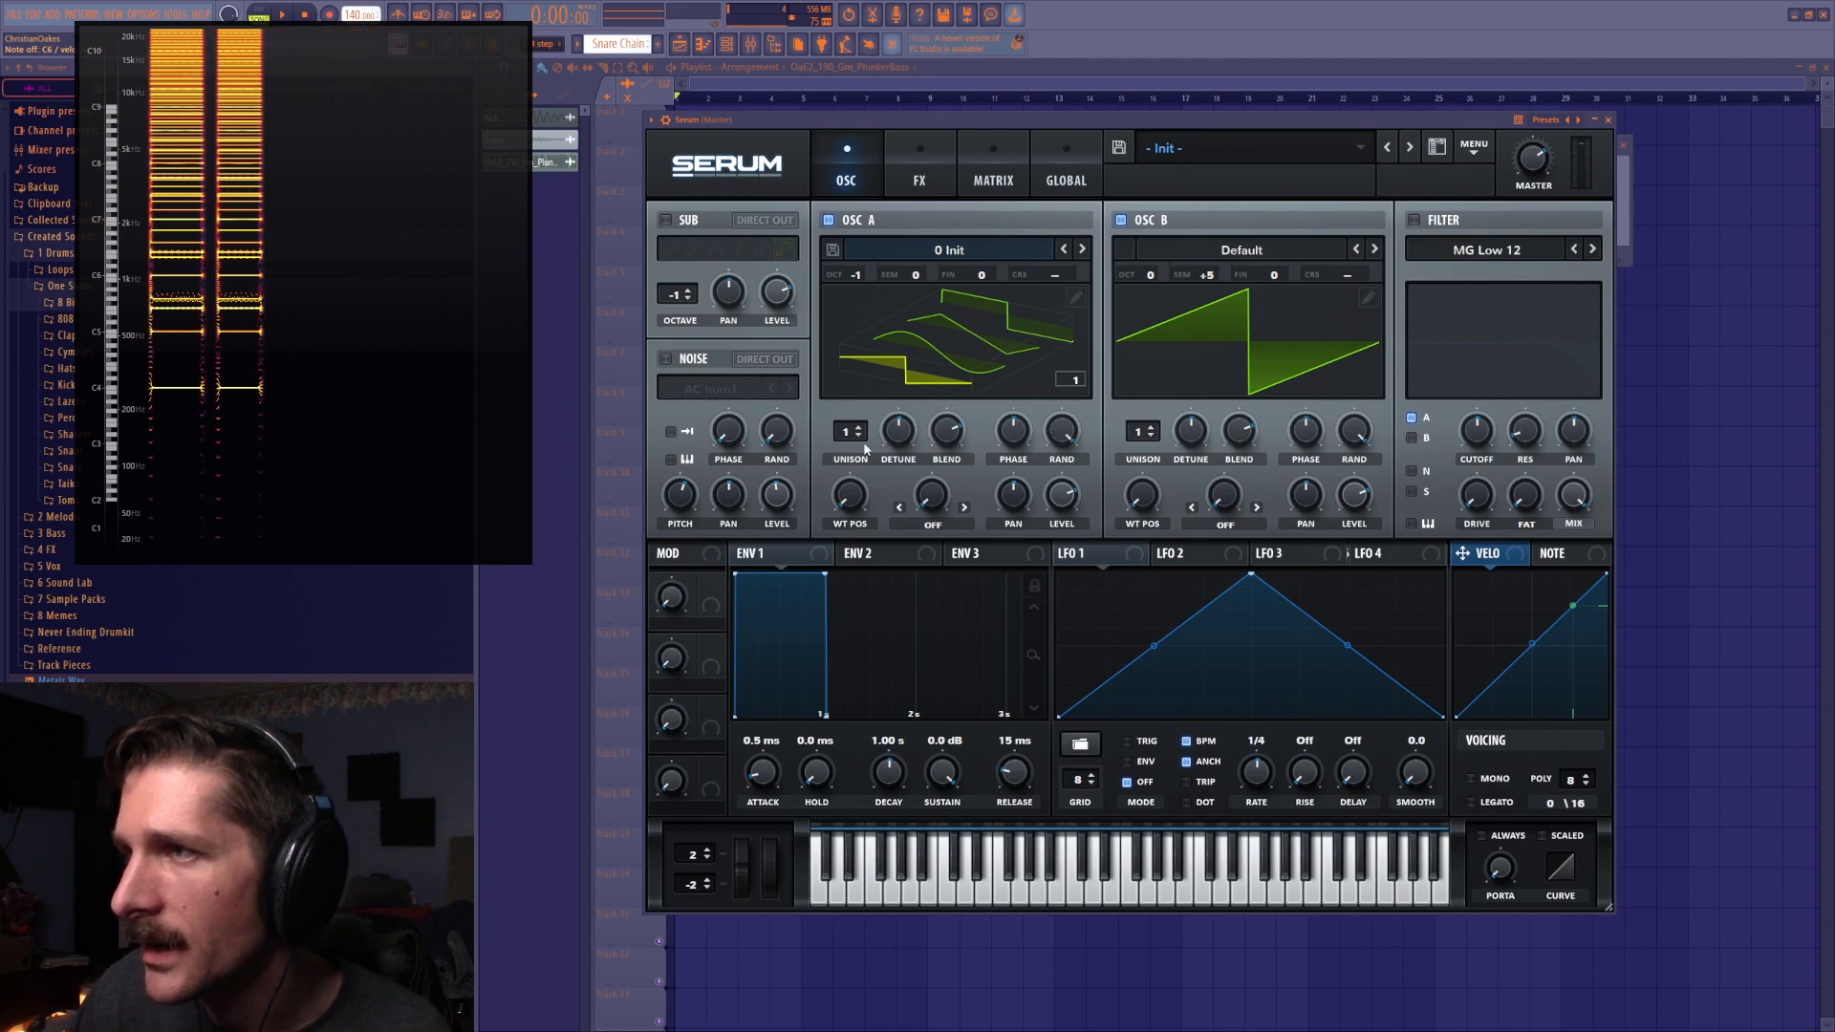
pyautogui.moveTo(860, 437); pyautogui.dragTo(856, 382)
pyautogui.click(1474, 157)
pyautogui.click(1500, 239)
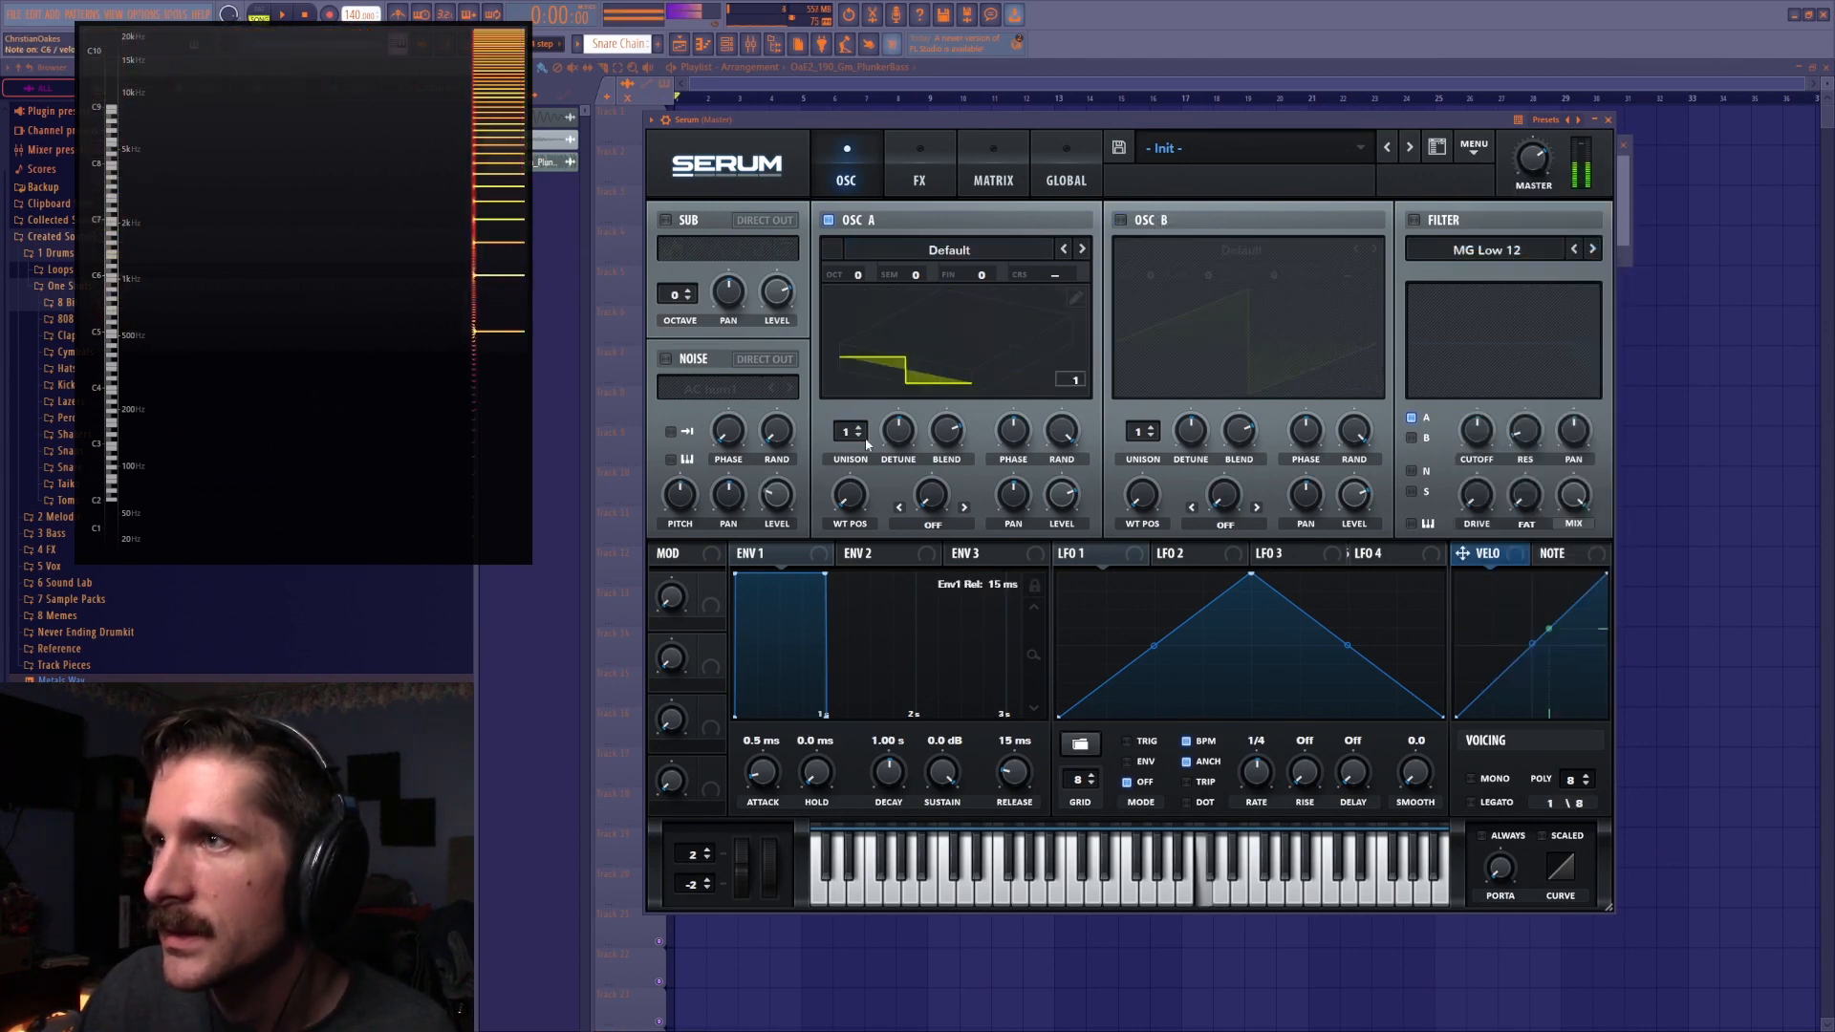
# Adjust oscillator A's detune and blend with 7 unison voices, and return its unison to 1
pyautogui.moveTo(898, 430)
pyautogui.mouseDown()
pyautogui.moveTo(926, 381)
pyautogui.moveTo(893, 528)
pyautogui.moveTo(913, 430)
pyautogui.moveTo(888, 485)
pyautogui.moveTo(894, 430)
pyautogui.mouseUp()
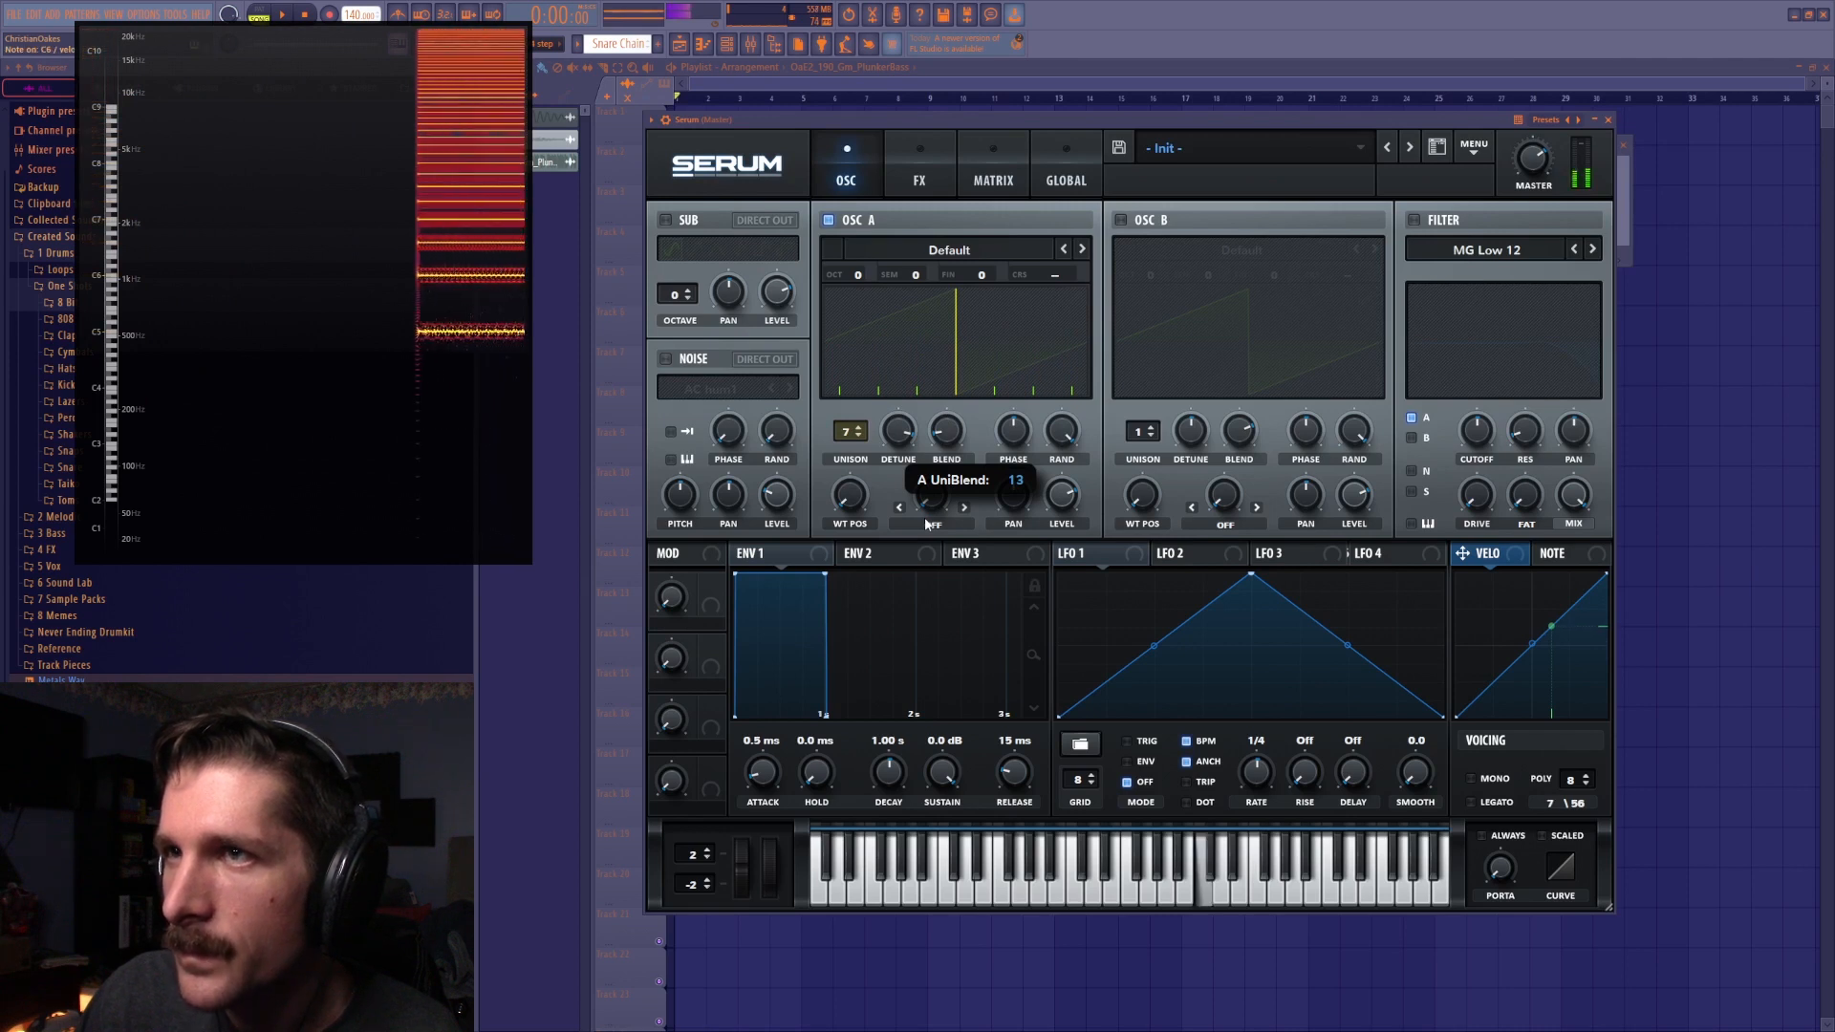
pyautogui.moveTo(936, 482); pyautogui.dragTo(967, 348)
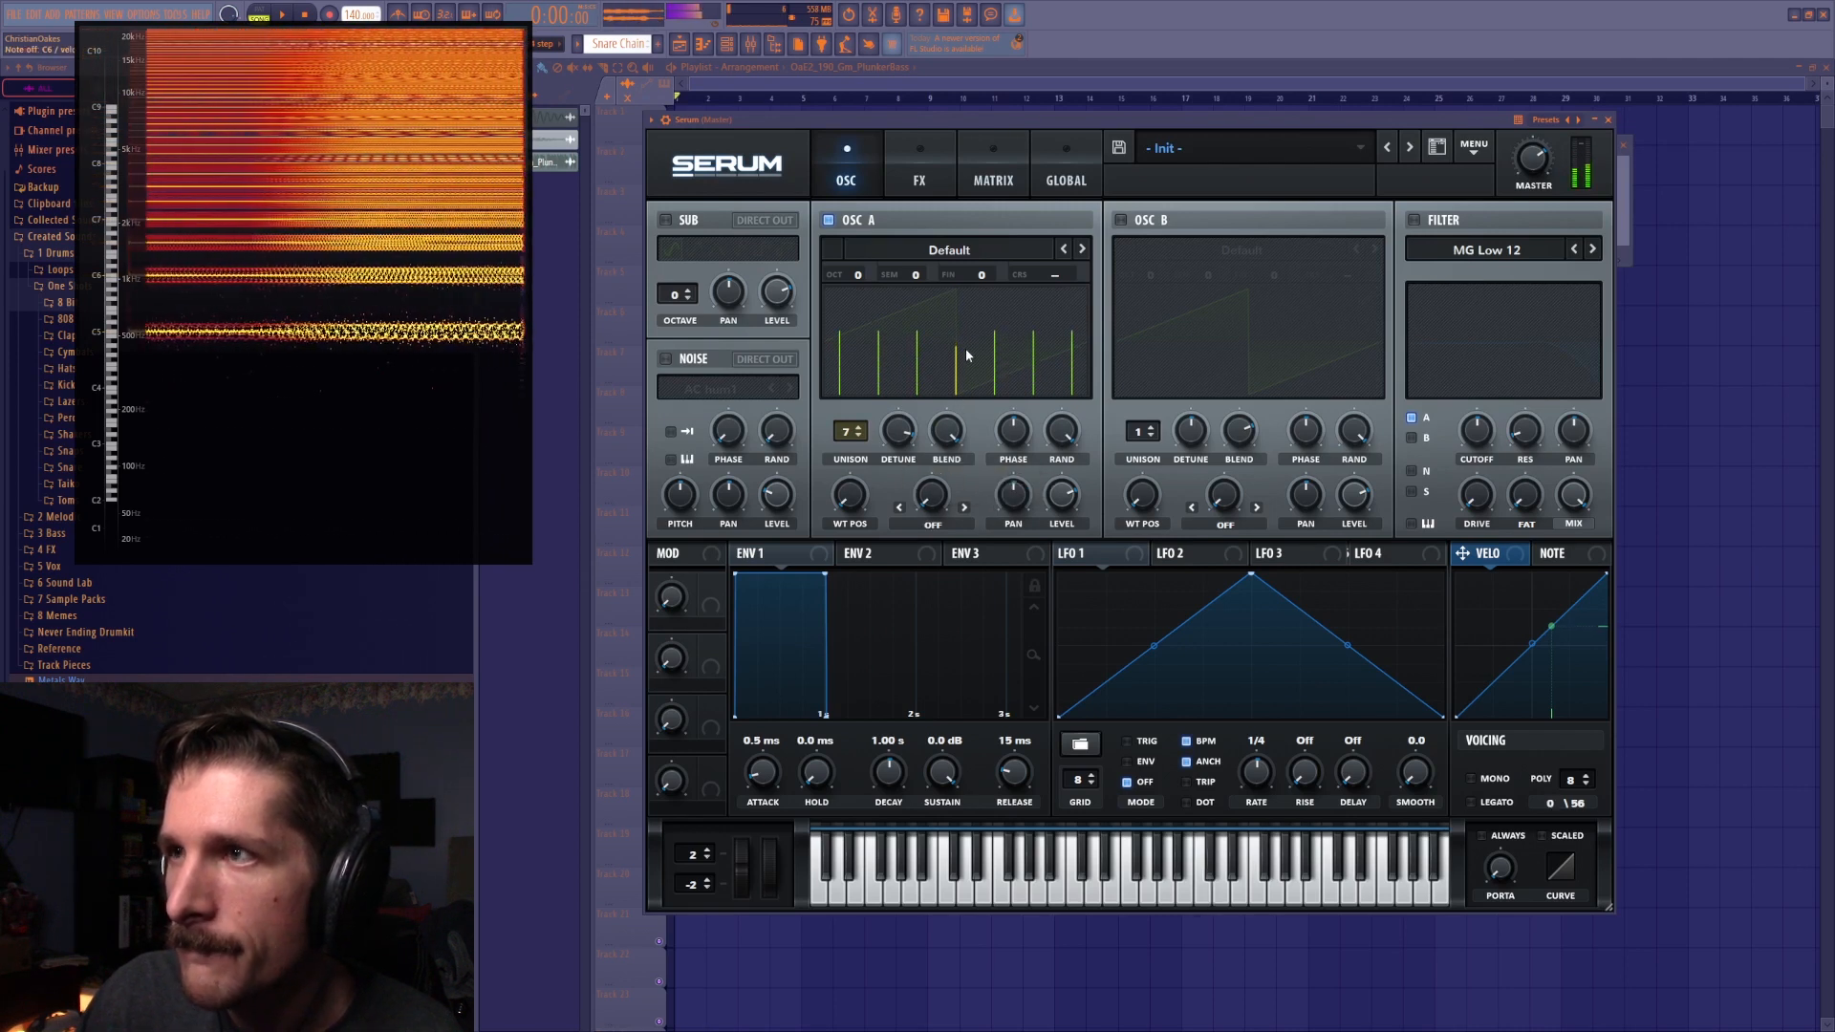
pyautogui.moveTo(848, 439); pyautogui.dragTo(852, 577)
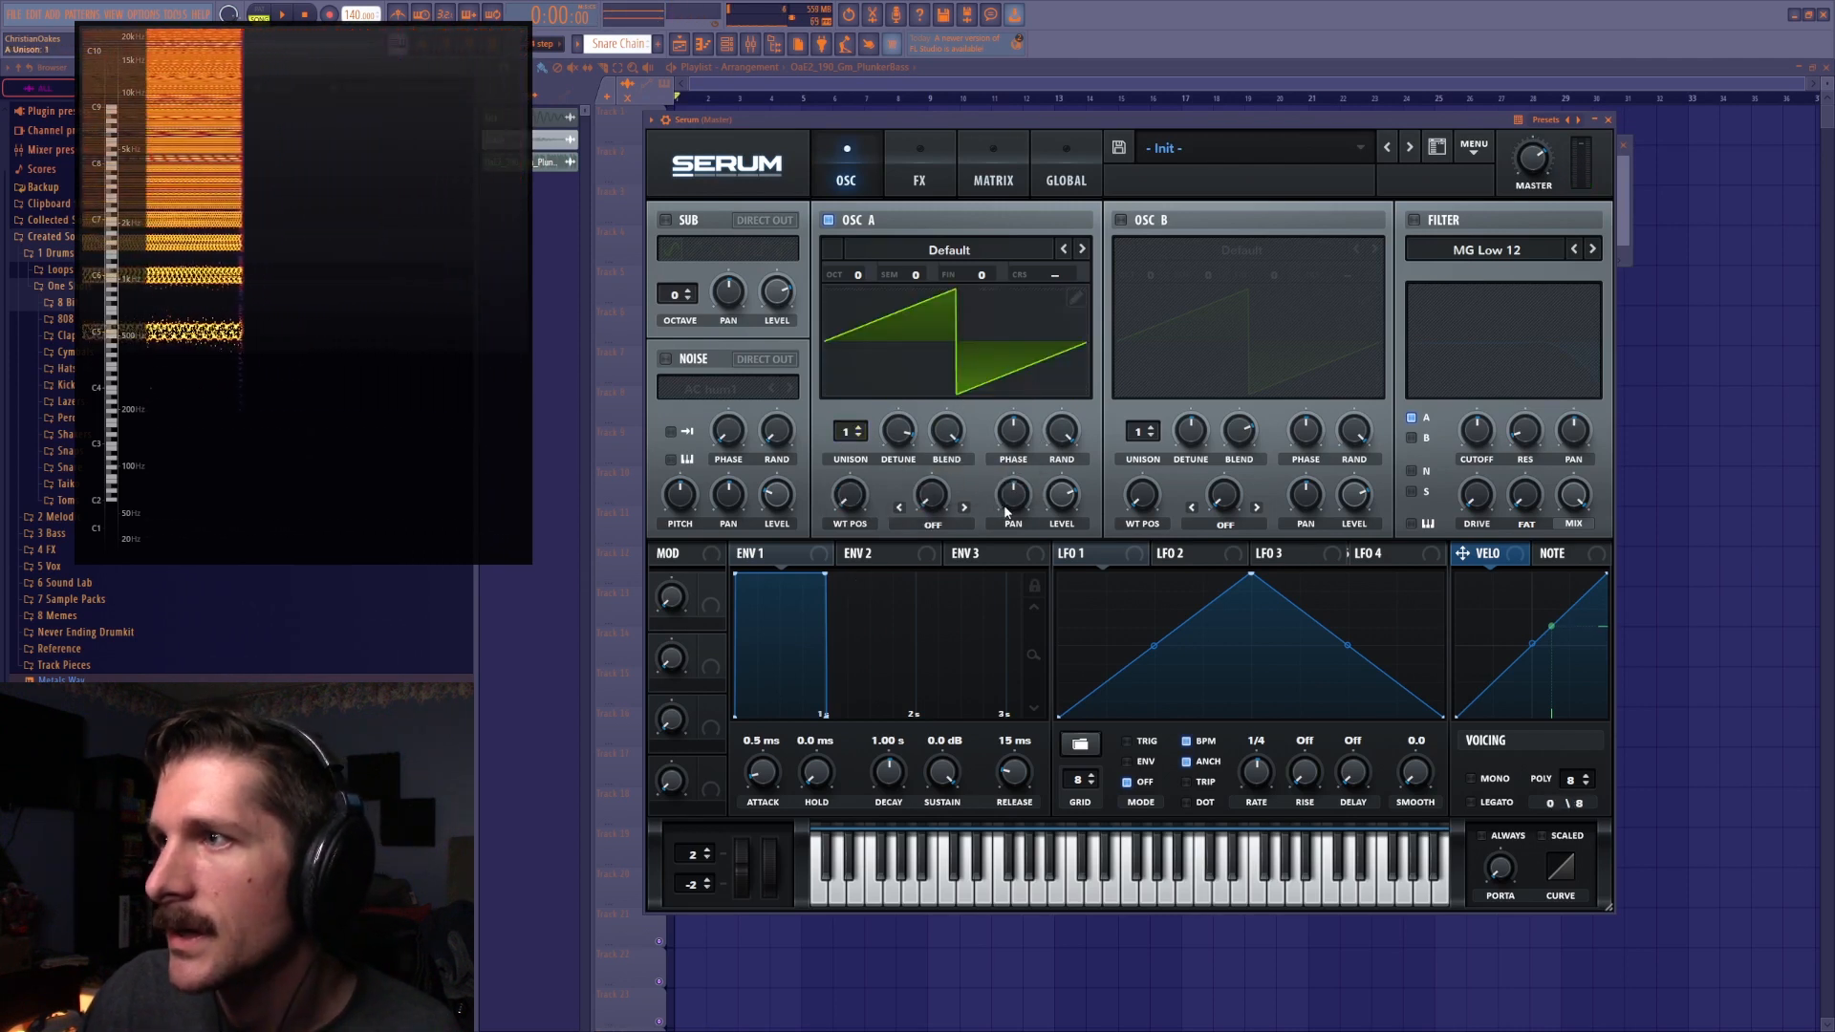
# Lower oscillator A's phase and set its random phase to 0%
pyautogui.moveTo(1037, 522); pyautogui.dragTo(1032, 612)
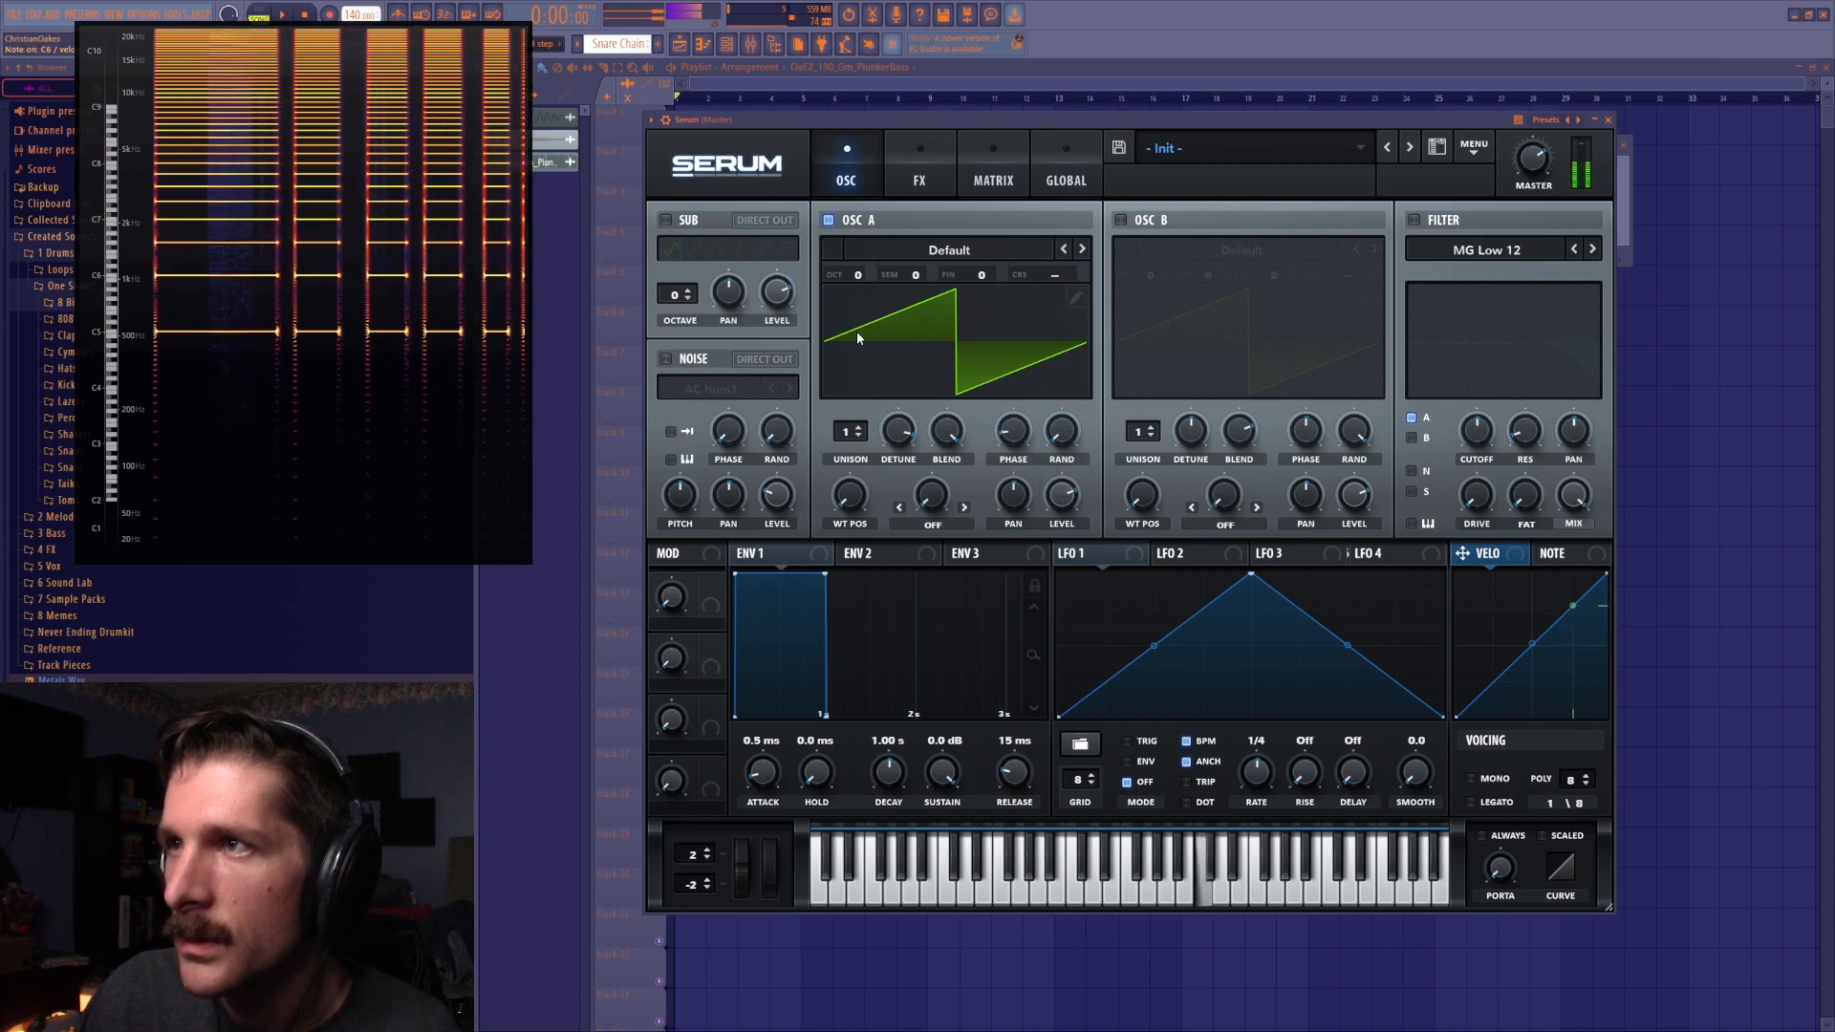
pyautogui.click(1011, 429)
pyautogui.click(1061, 429)
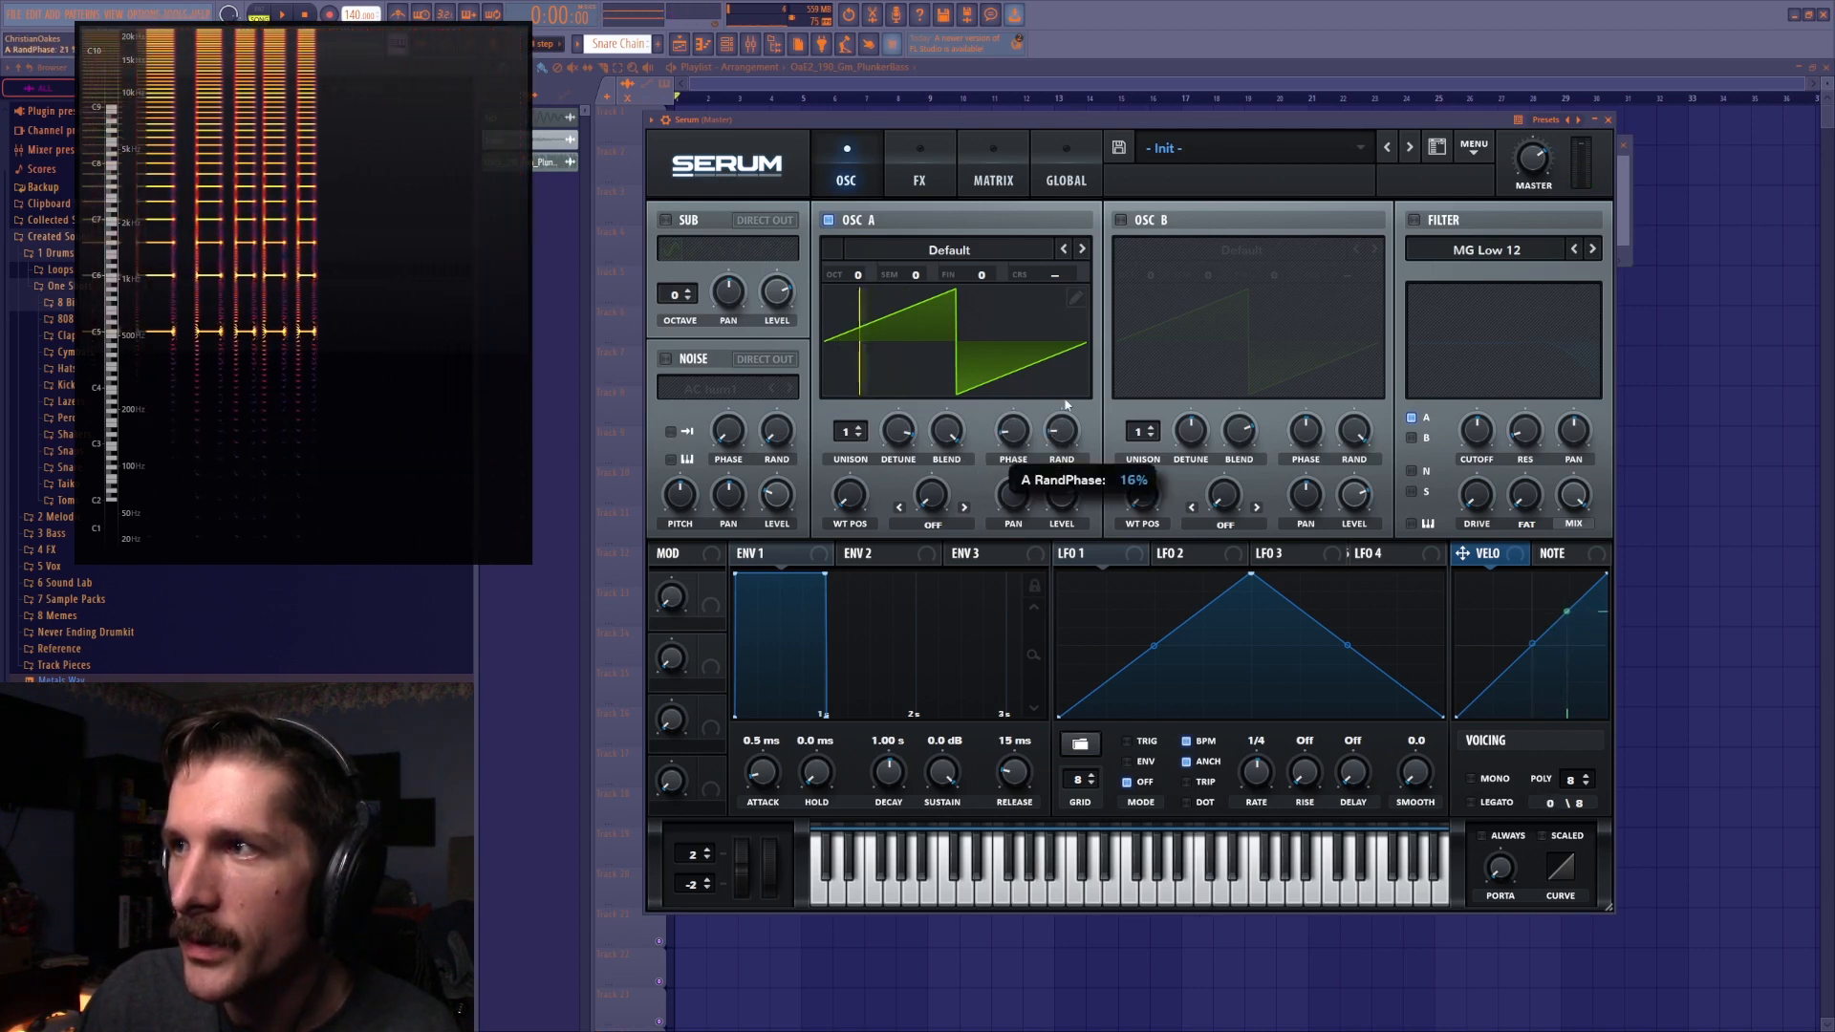
pyautogui.moveTo(1060, 429); pyautogui.dragTo(1143, 208)
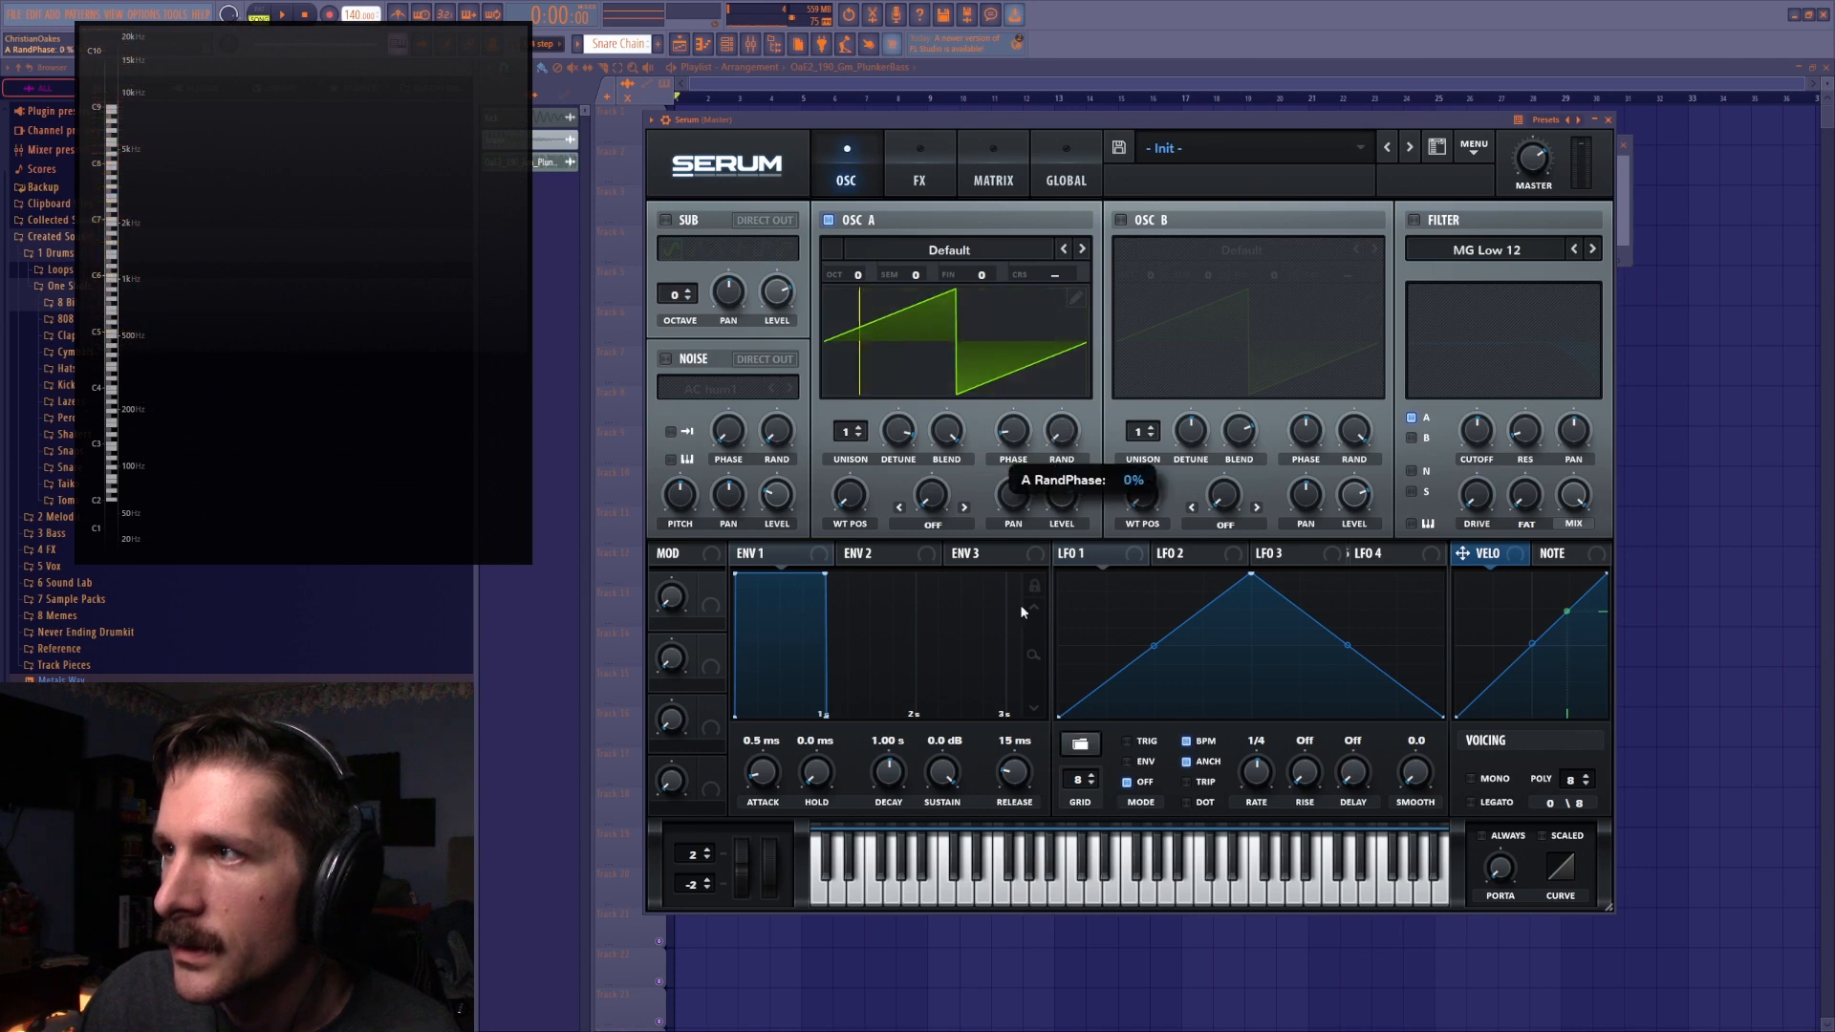
# Try oscillator A with its random phase raised to the maximum, and reset that control to its default
pyautogui.moveTo(1060, 429); pyautogui.dragTo(1082, 372)
pyautogui.moveTo(1056, 436); pyautogui.dragTo(922, 351)
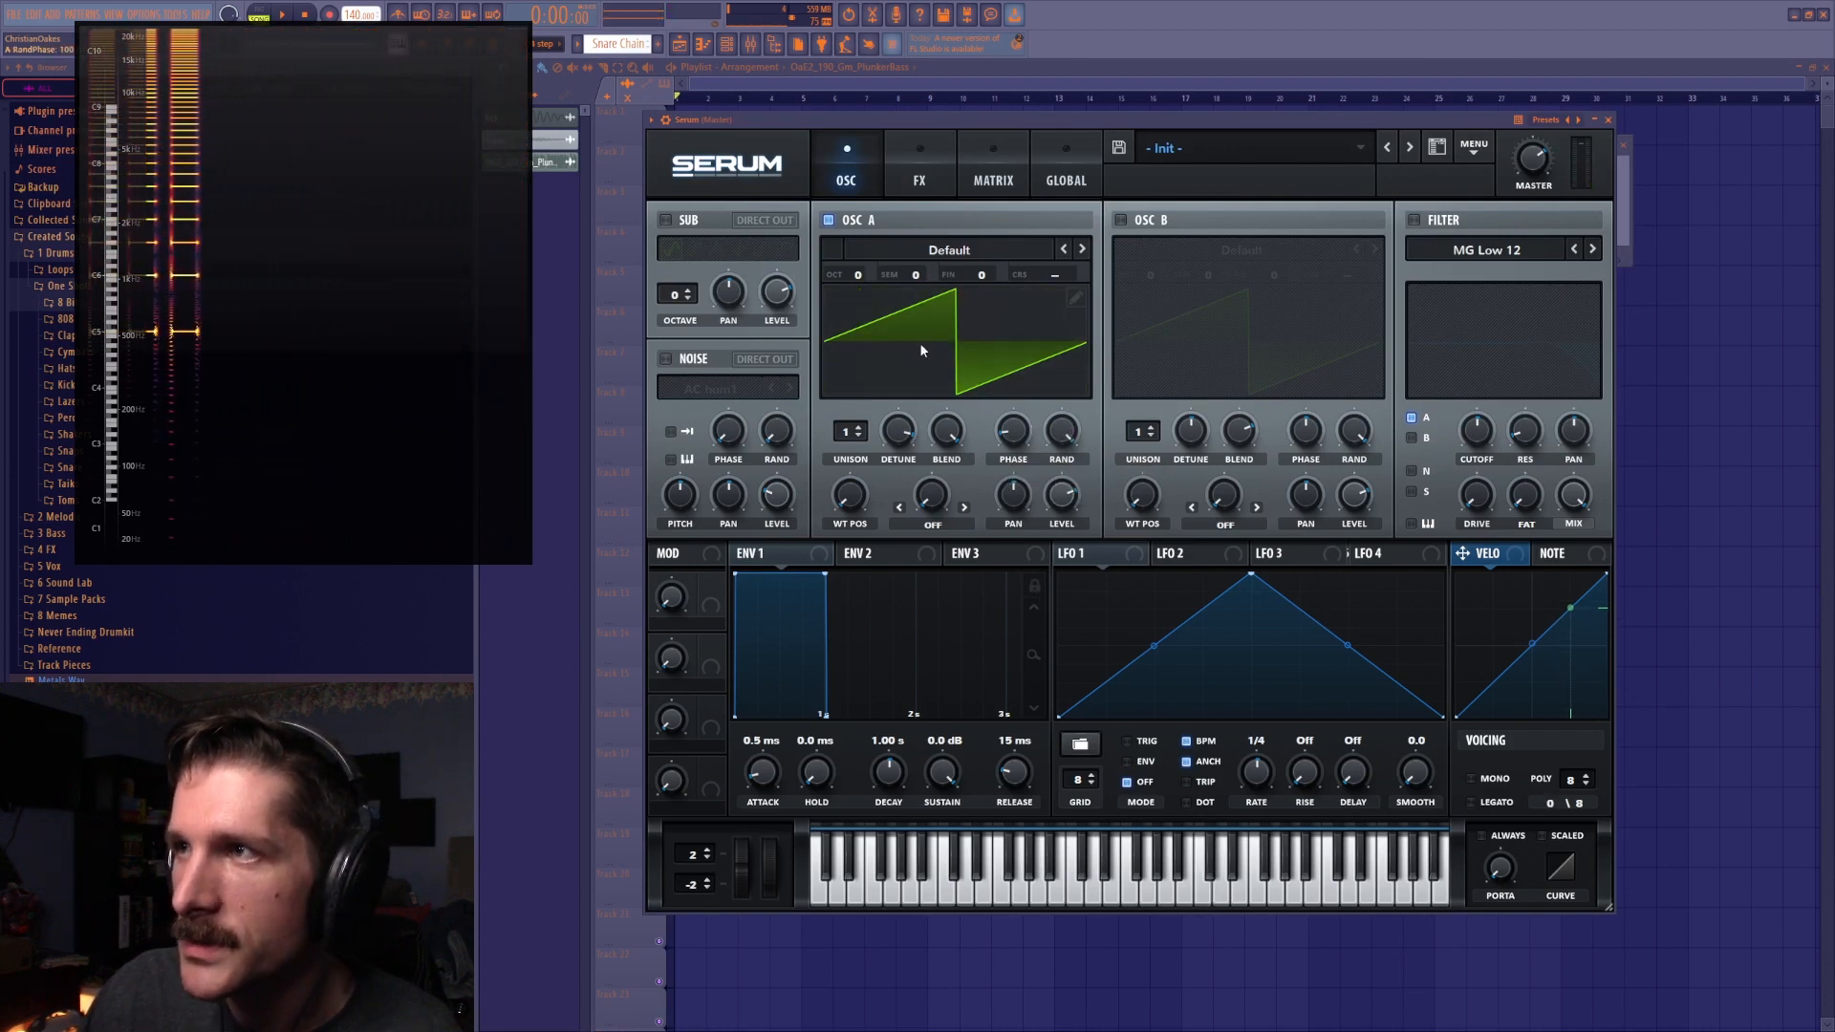
pyautogui.moveTo(1026, 528); pyautogui.dragTo(1025, 535)
pyautogui.rightClick(1061, 428)
pyautogui.click(1095, 481)
# Try different start phases on oscillator A, including 303 degrees, and reset the phase to its default
pyautogui.moveTo(1010, 430)
pyautogui.mouseDown()
pyautogui.moveTo(1012, 500)
pyautogui.moveTo(1027, 377)
pyautogui.moveTo(1028, 392)
pyautogui.mouseUp()
pyautogui.click(1026, 386)
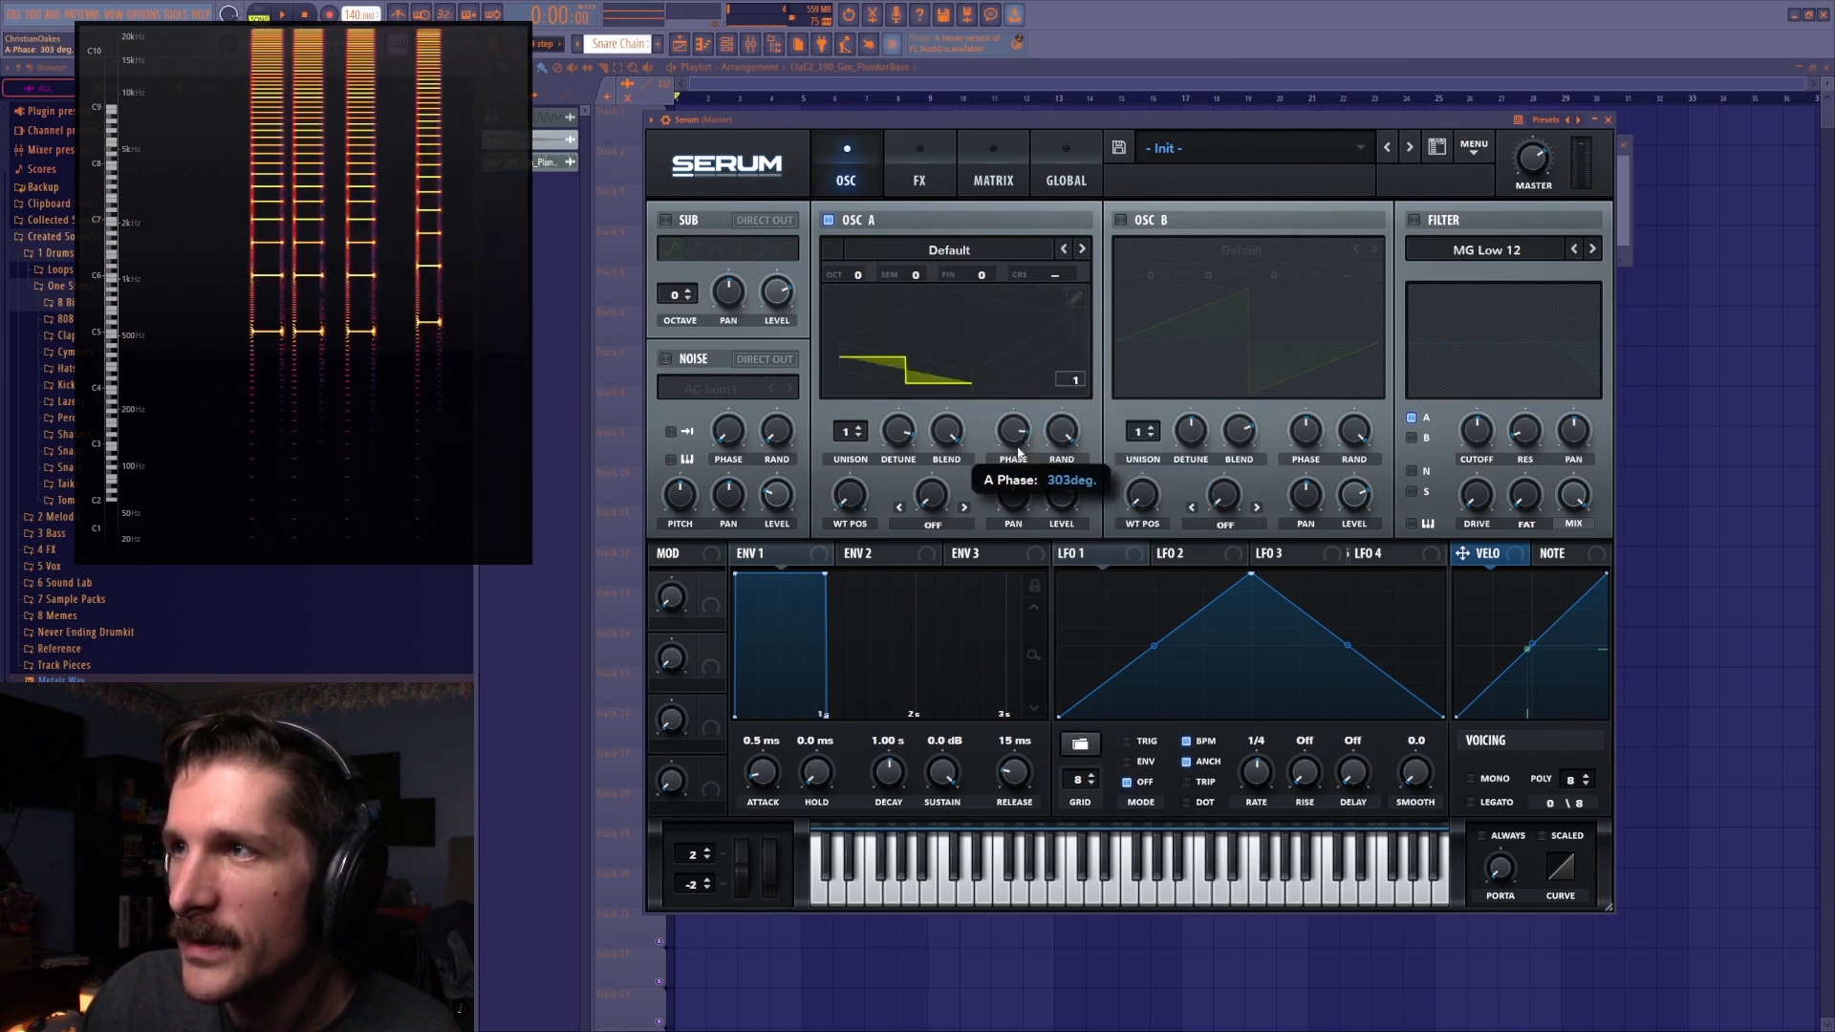
pyautogui.click(960, 376)
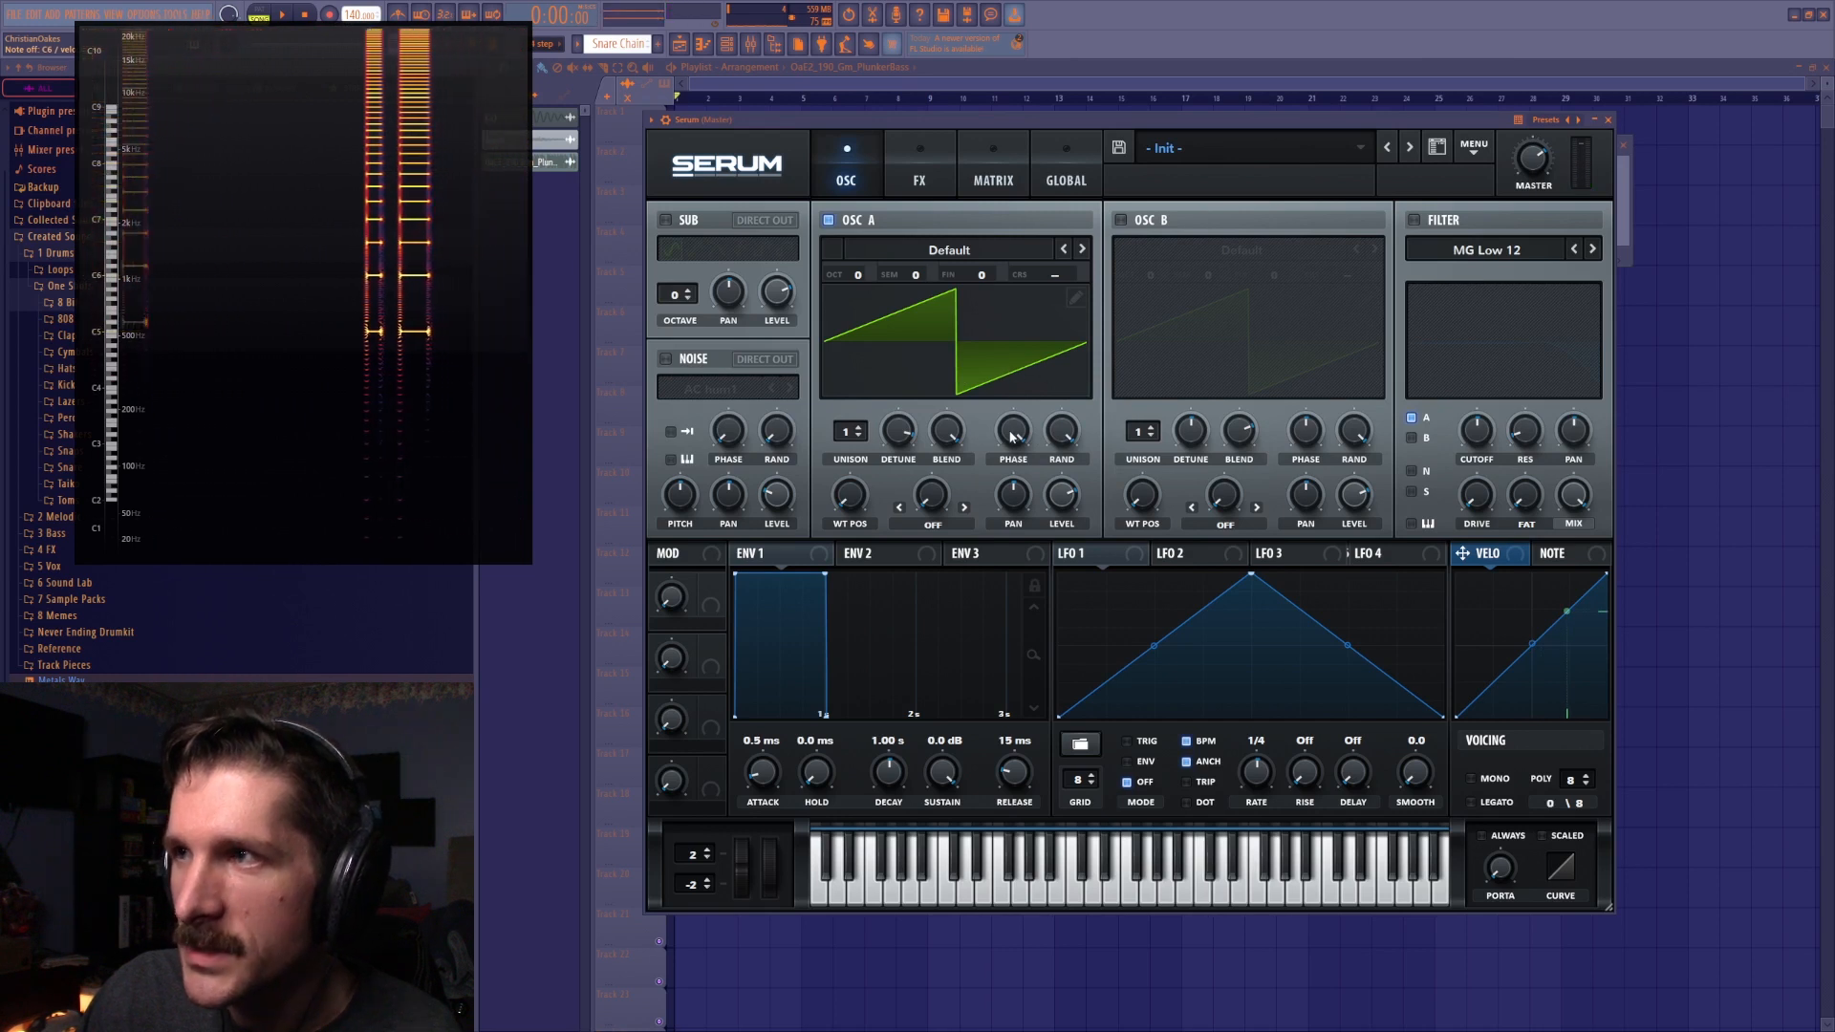
pyautogui.moveTo(1012, 431); pyautogui.dragTo(1010, 462)
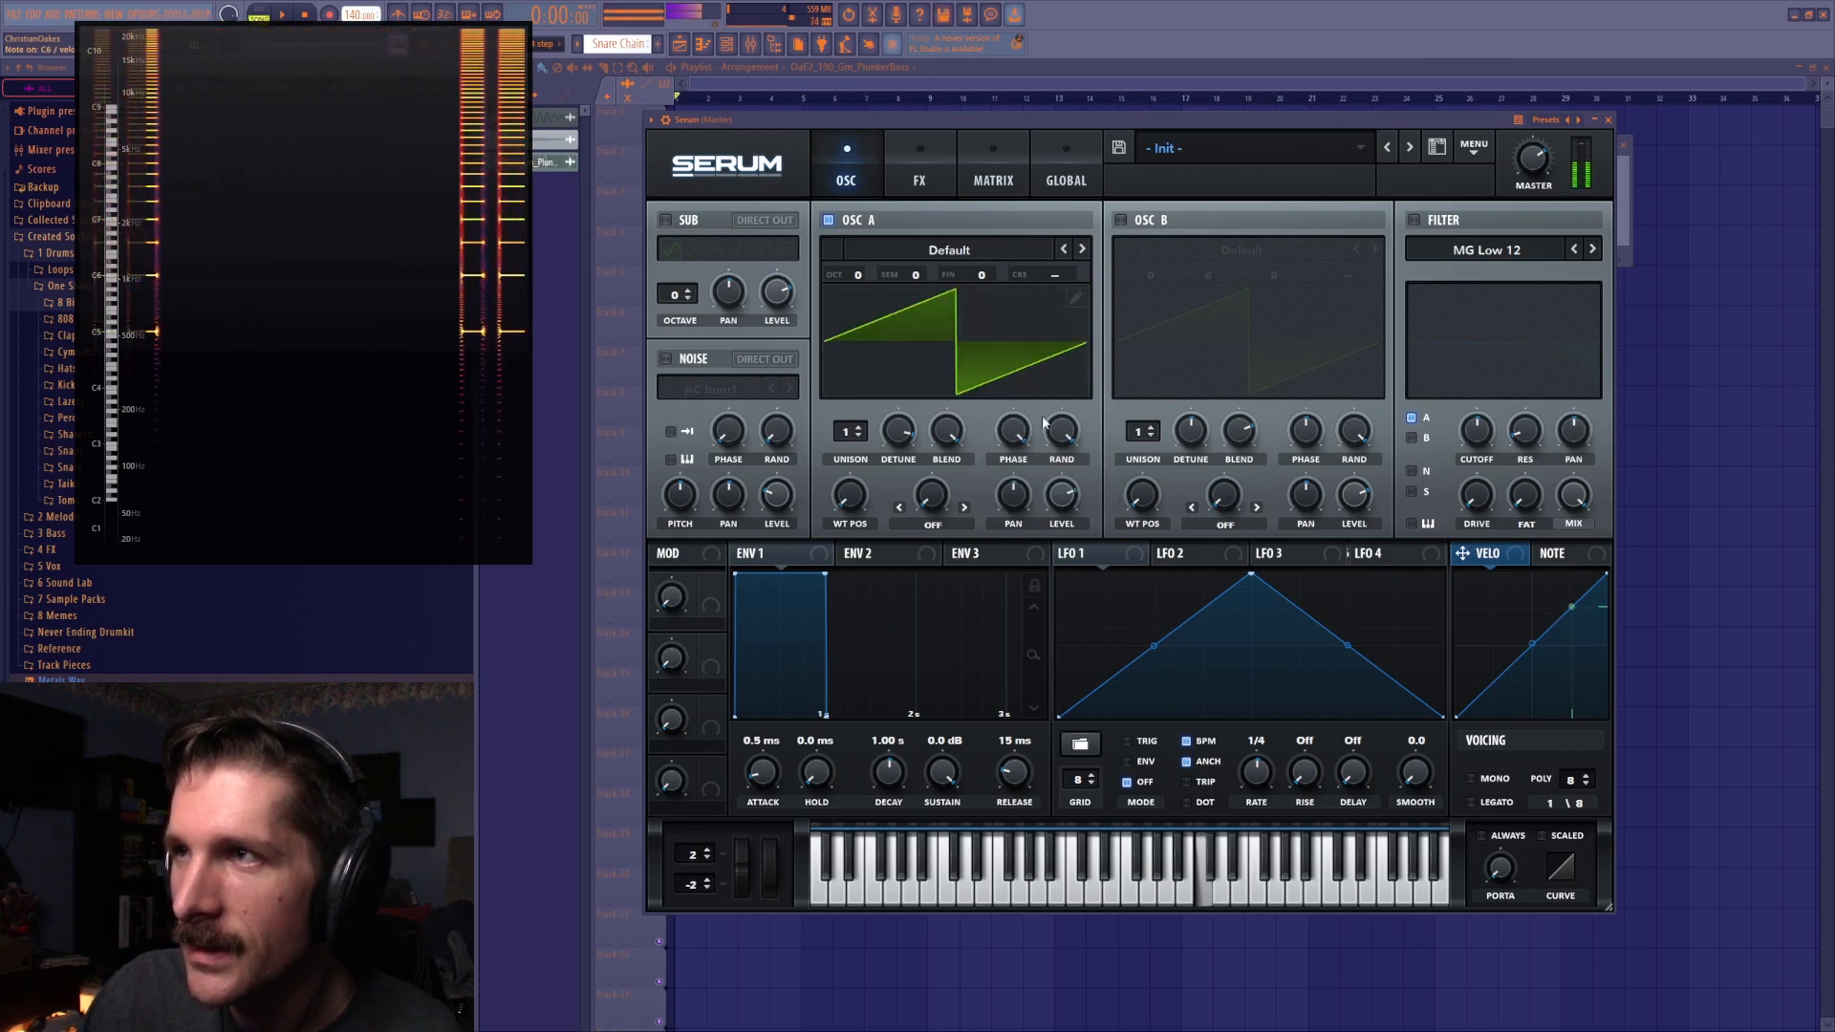
pyautogui.rightClick(1027, 433)
pyautogui.click(1073, 483)
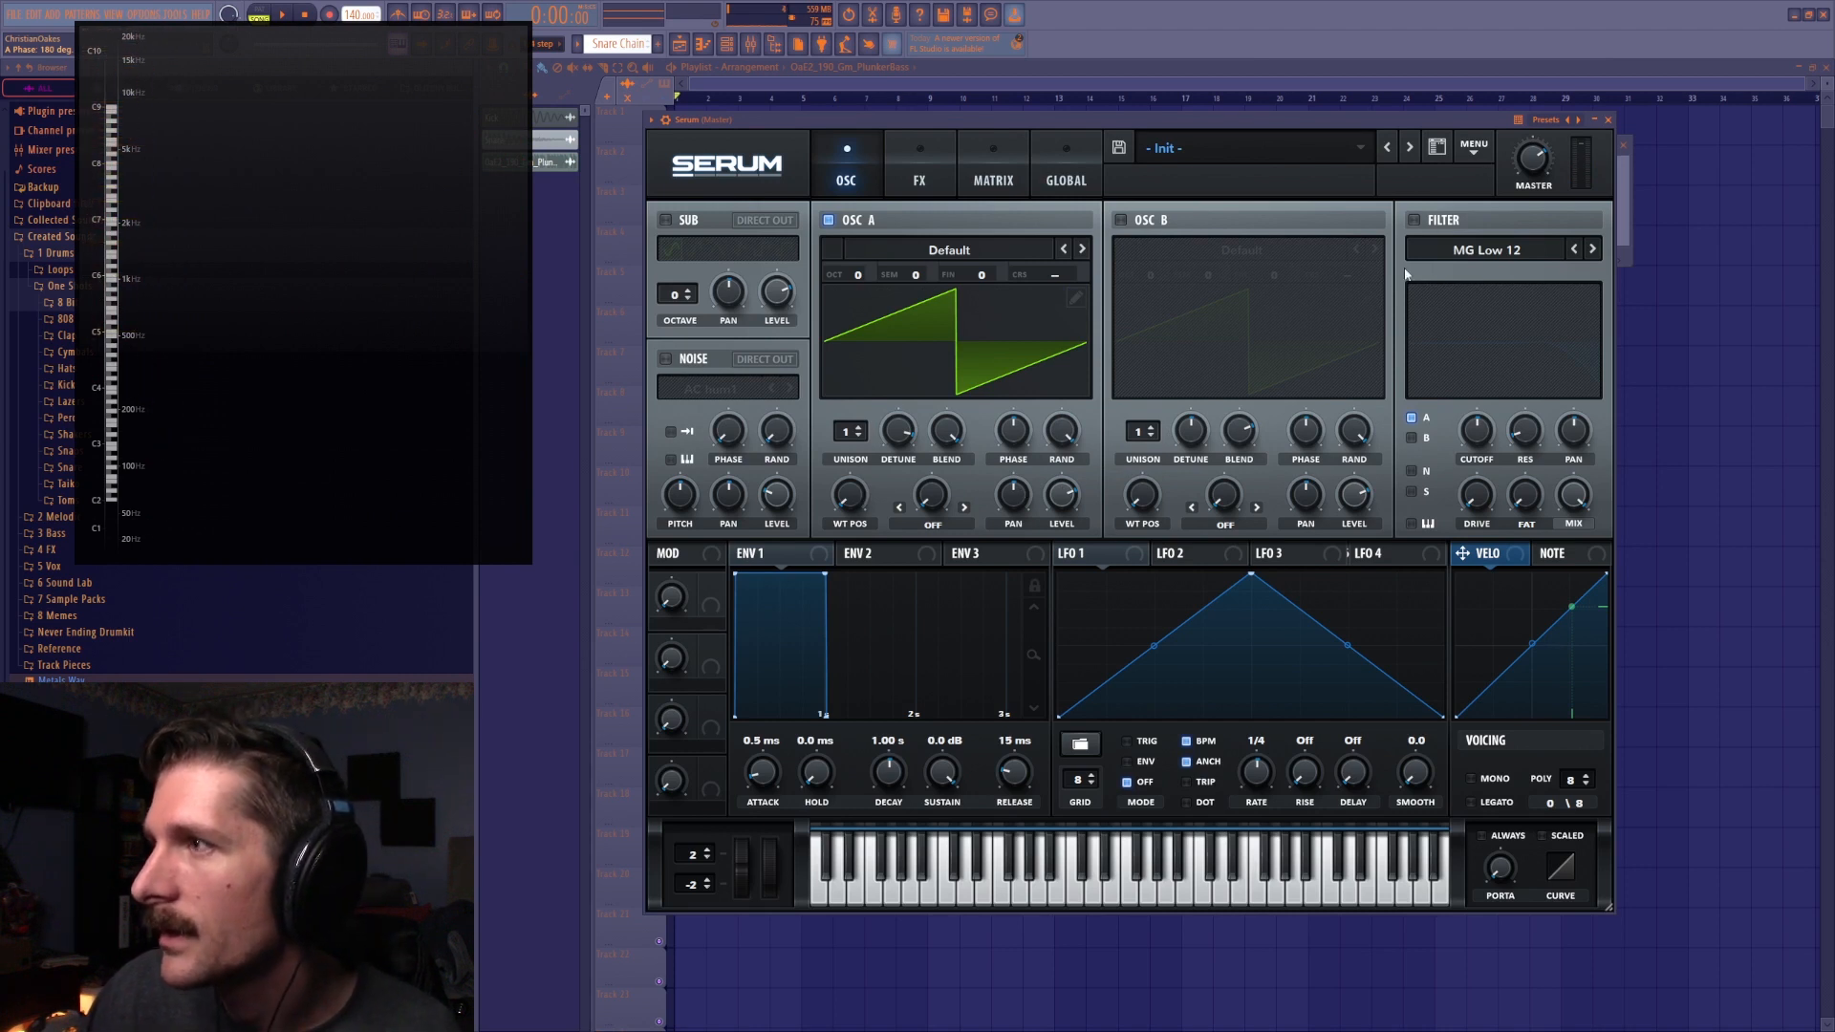
# Enable the filter, switch its type to MG Low 24, and adjust its cutoff and drive
pyautogui.click(1415, 221)
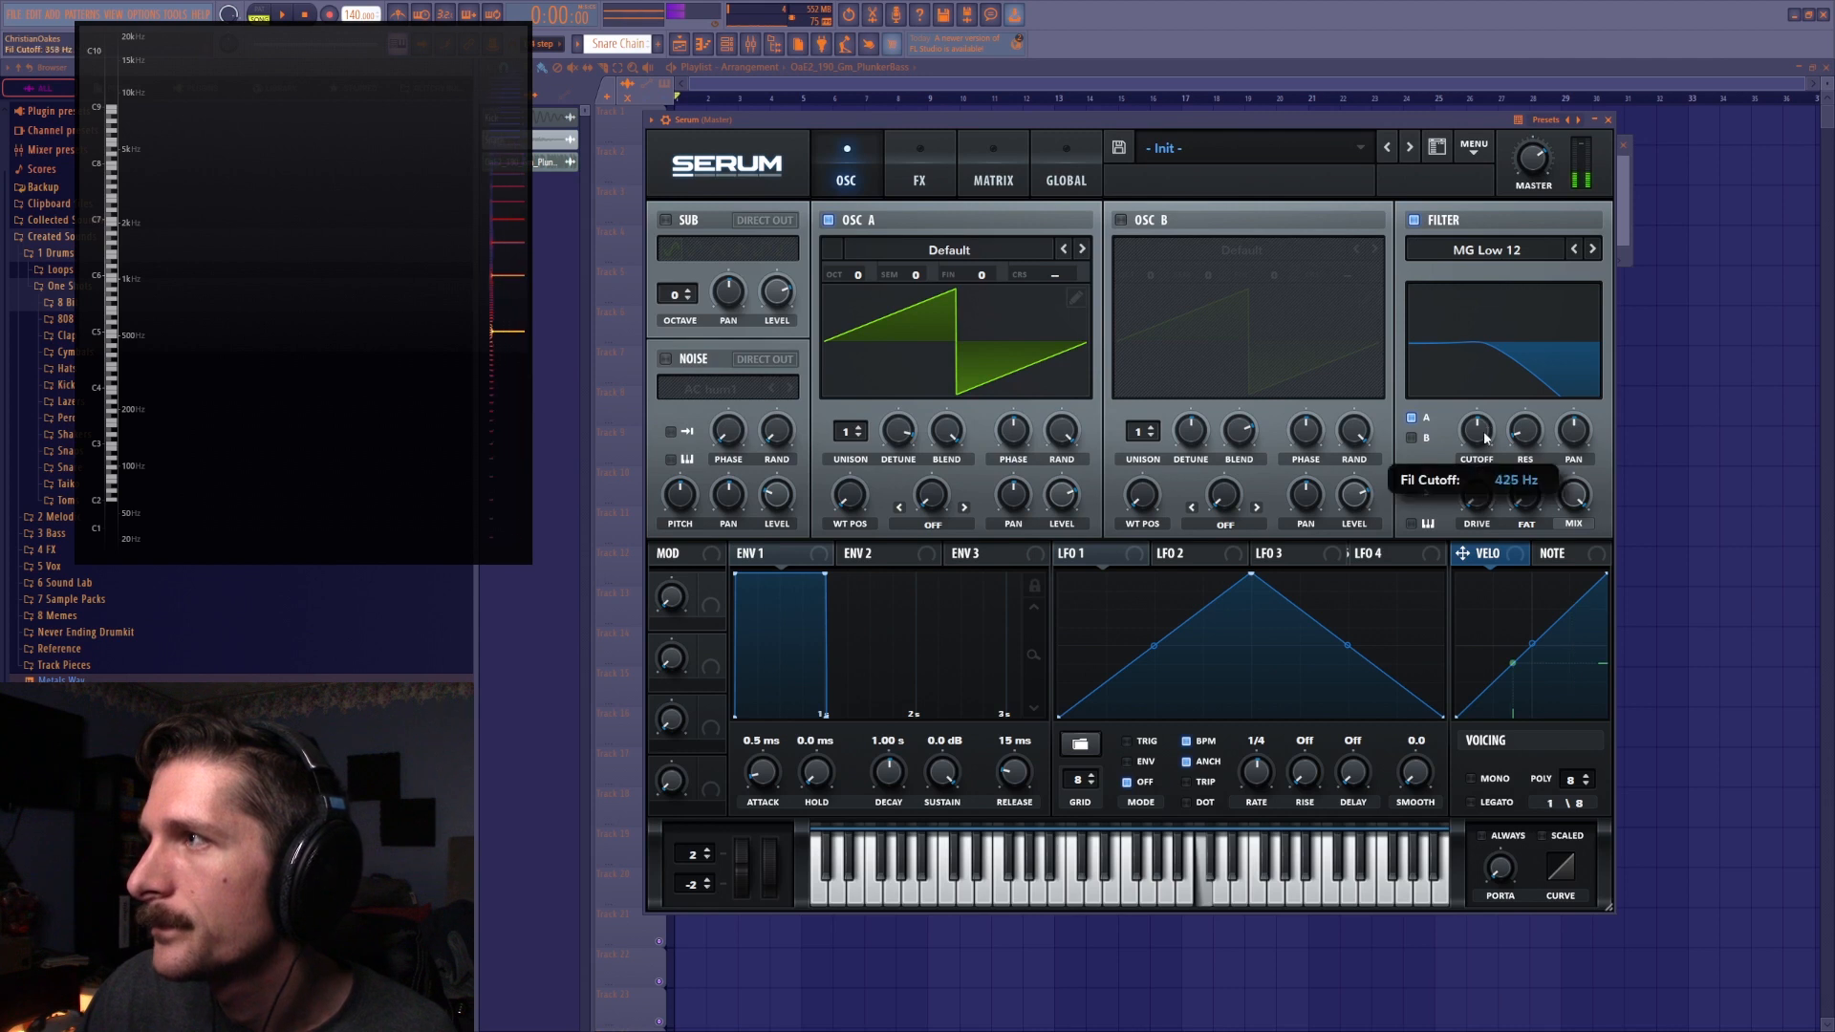
pyautogui.click(1486, 250)
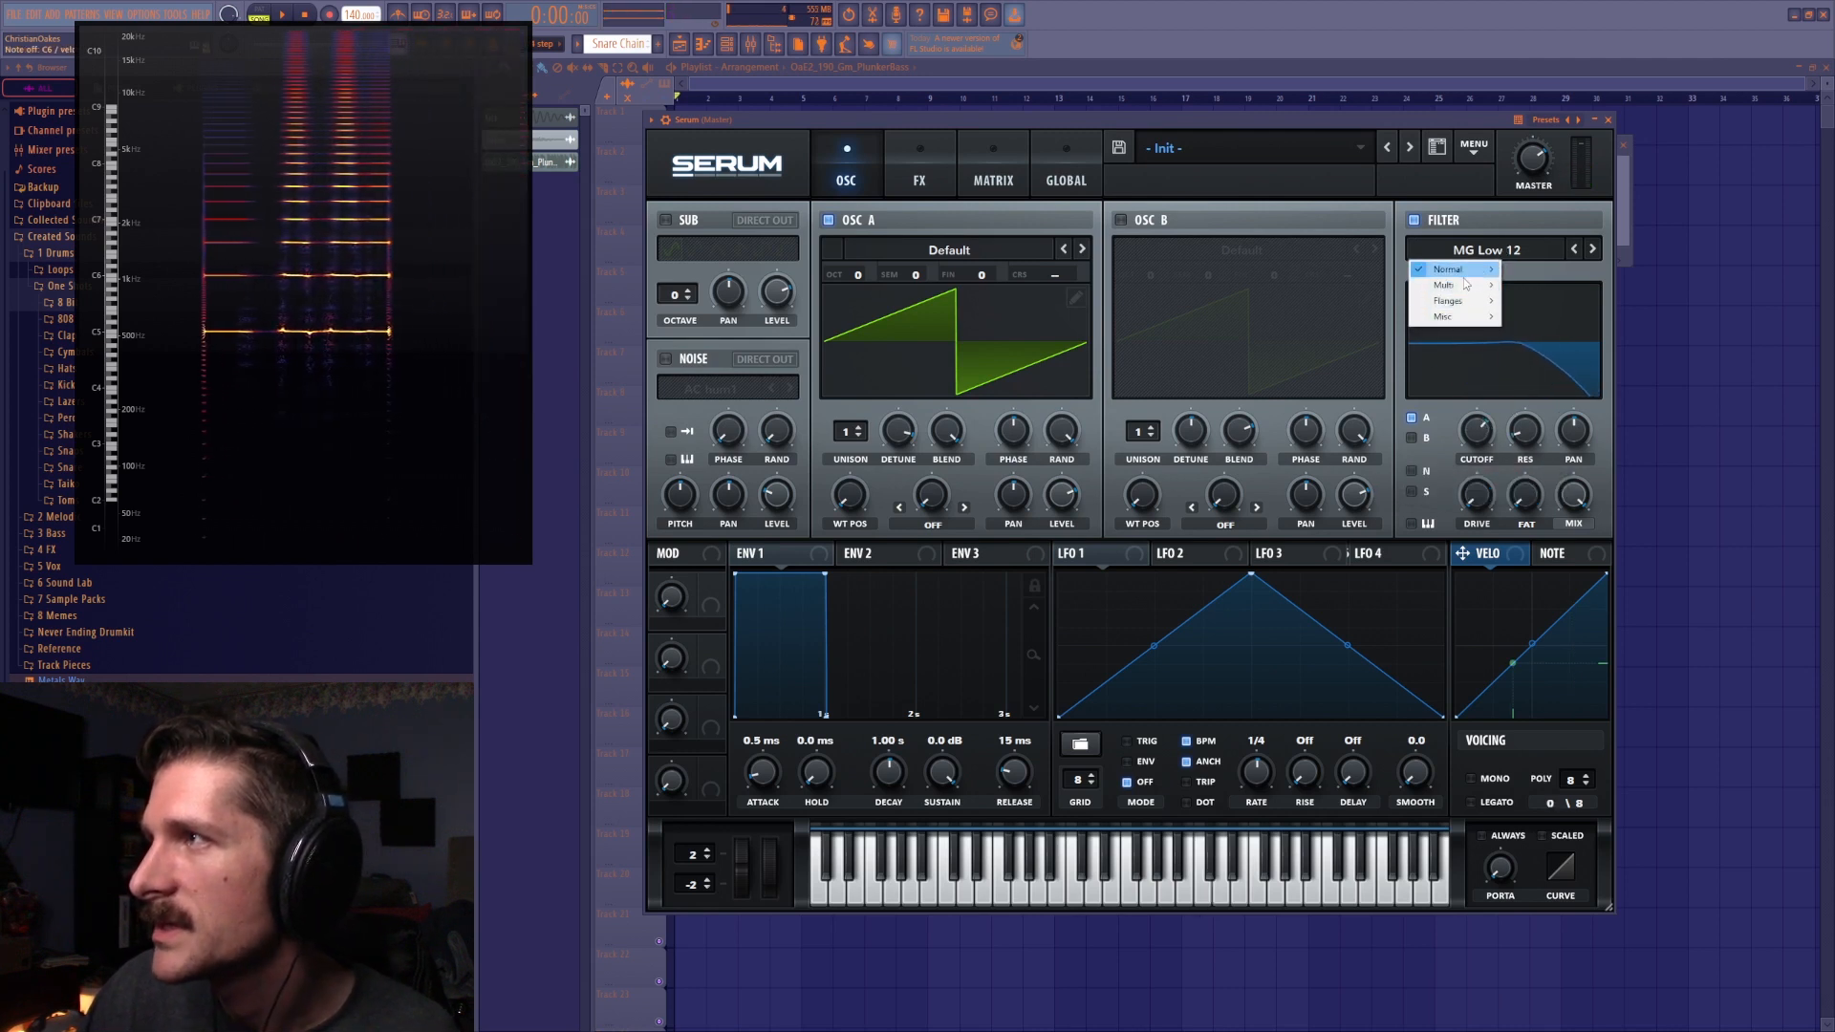
pyautogui.click(1592, 252)
pyautogui.moveTo(1476, 430); pyautogui.dragTo(1463, 484)
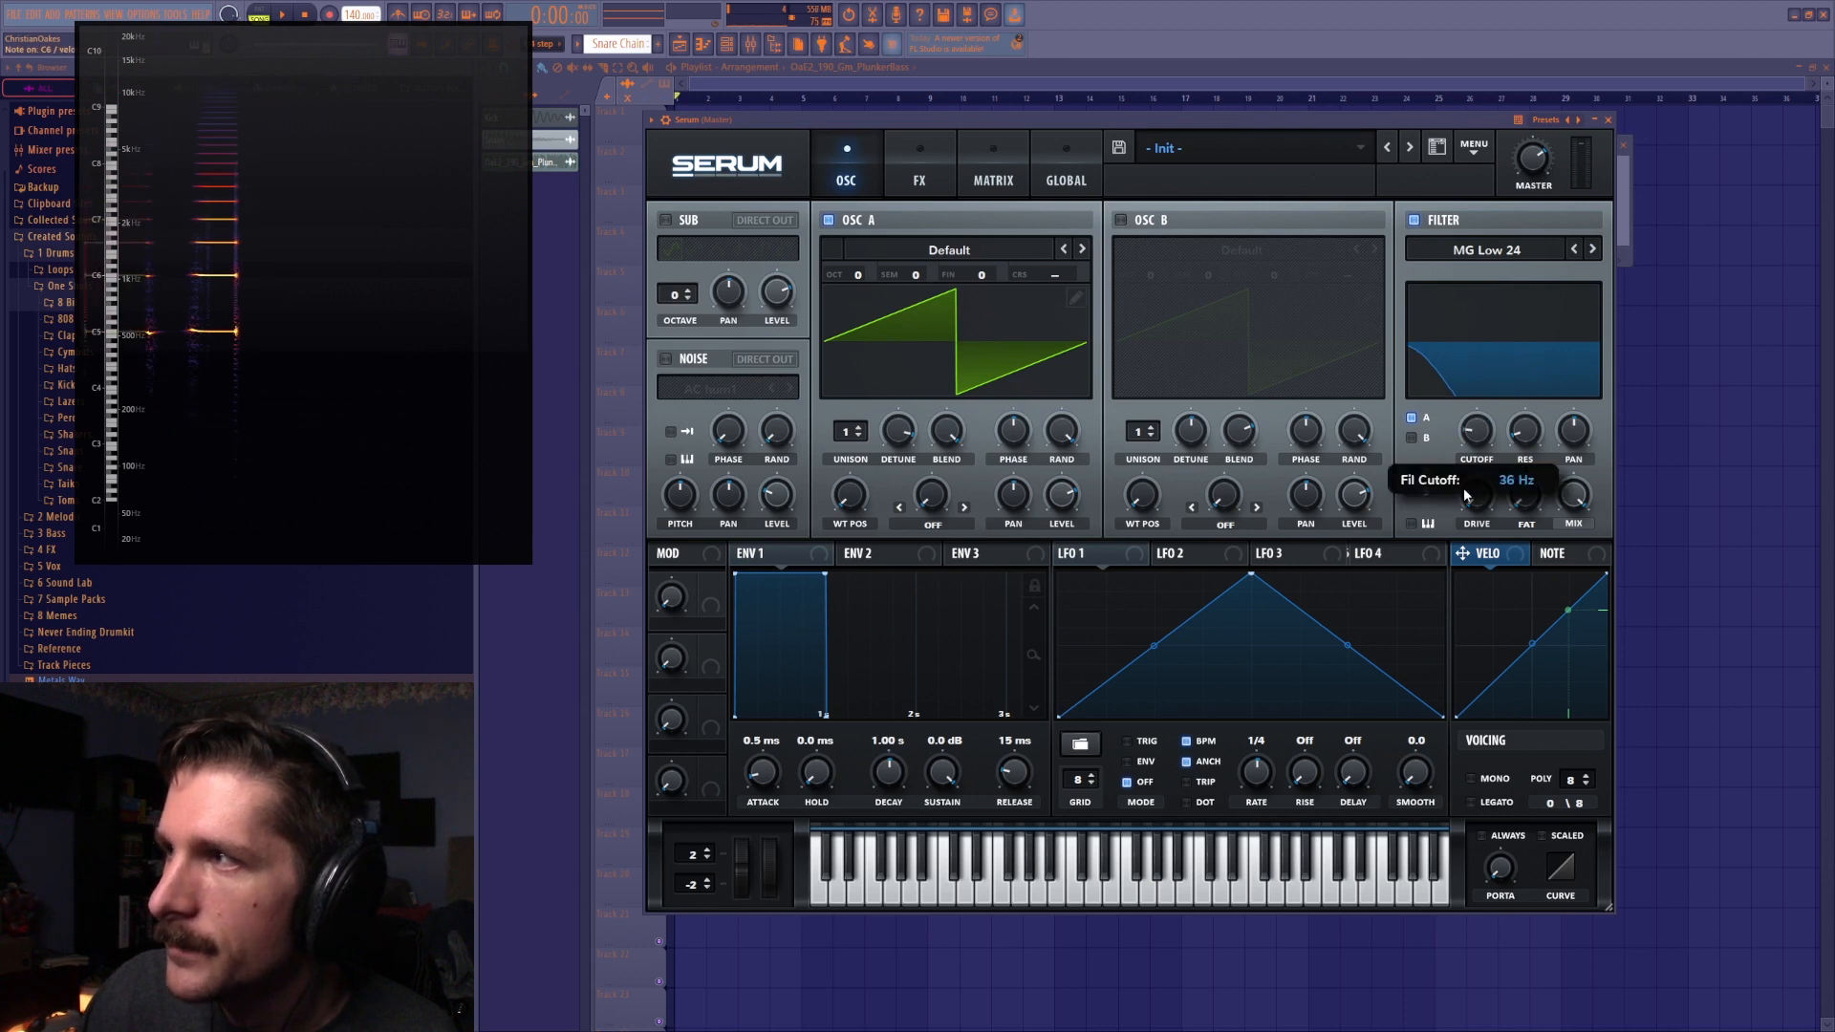
pyautogui.moveTo(1498, 414); pyautogui.dragTo(1482, 416)
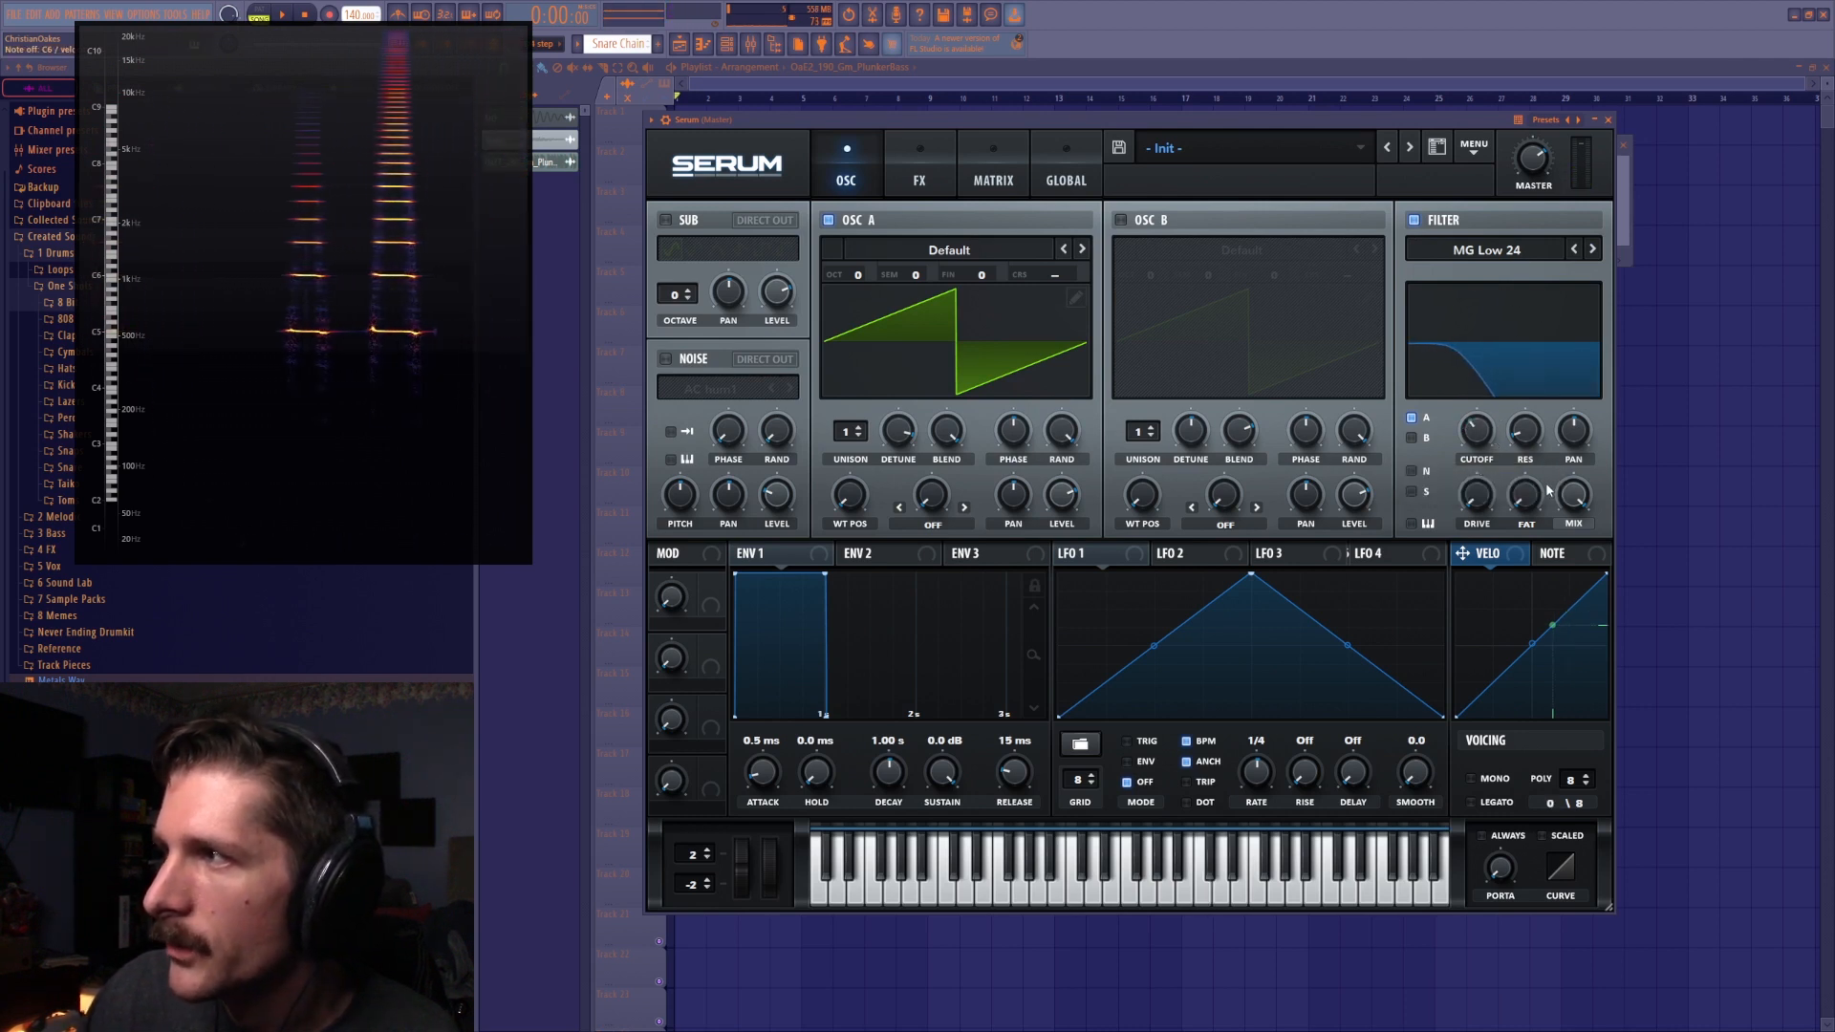
pyautogui.moveTo(1559, 570); pyautogui.dragTo(1584, 470)
pyautogui.moveTo(1476, 497)
pyautogui.mouseDown()
pyautogui.moveTo(1489, 394)
pyautogui.moveTo(1490, 479)
pyautogui.mouseUp()
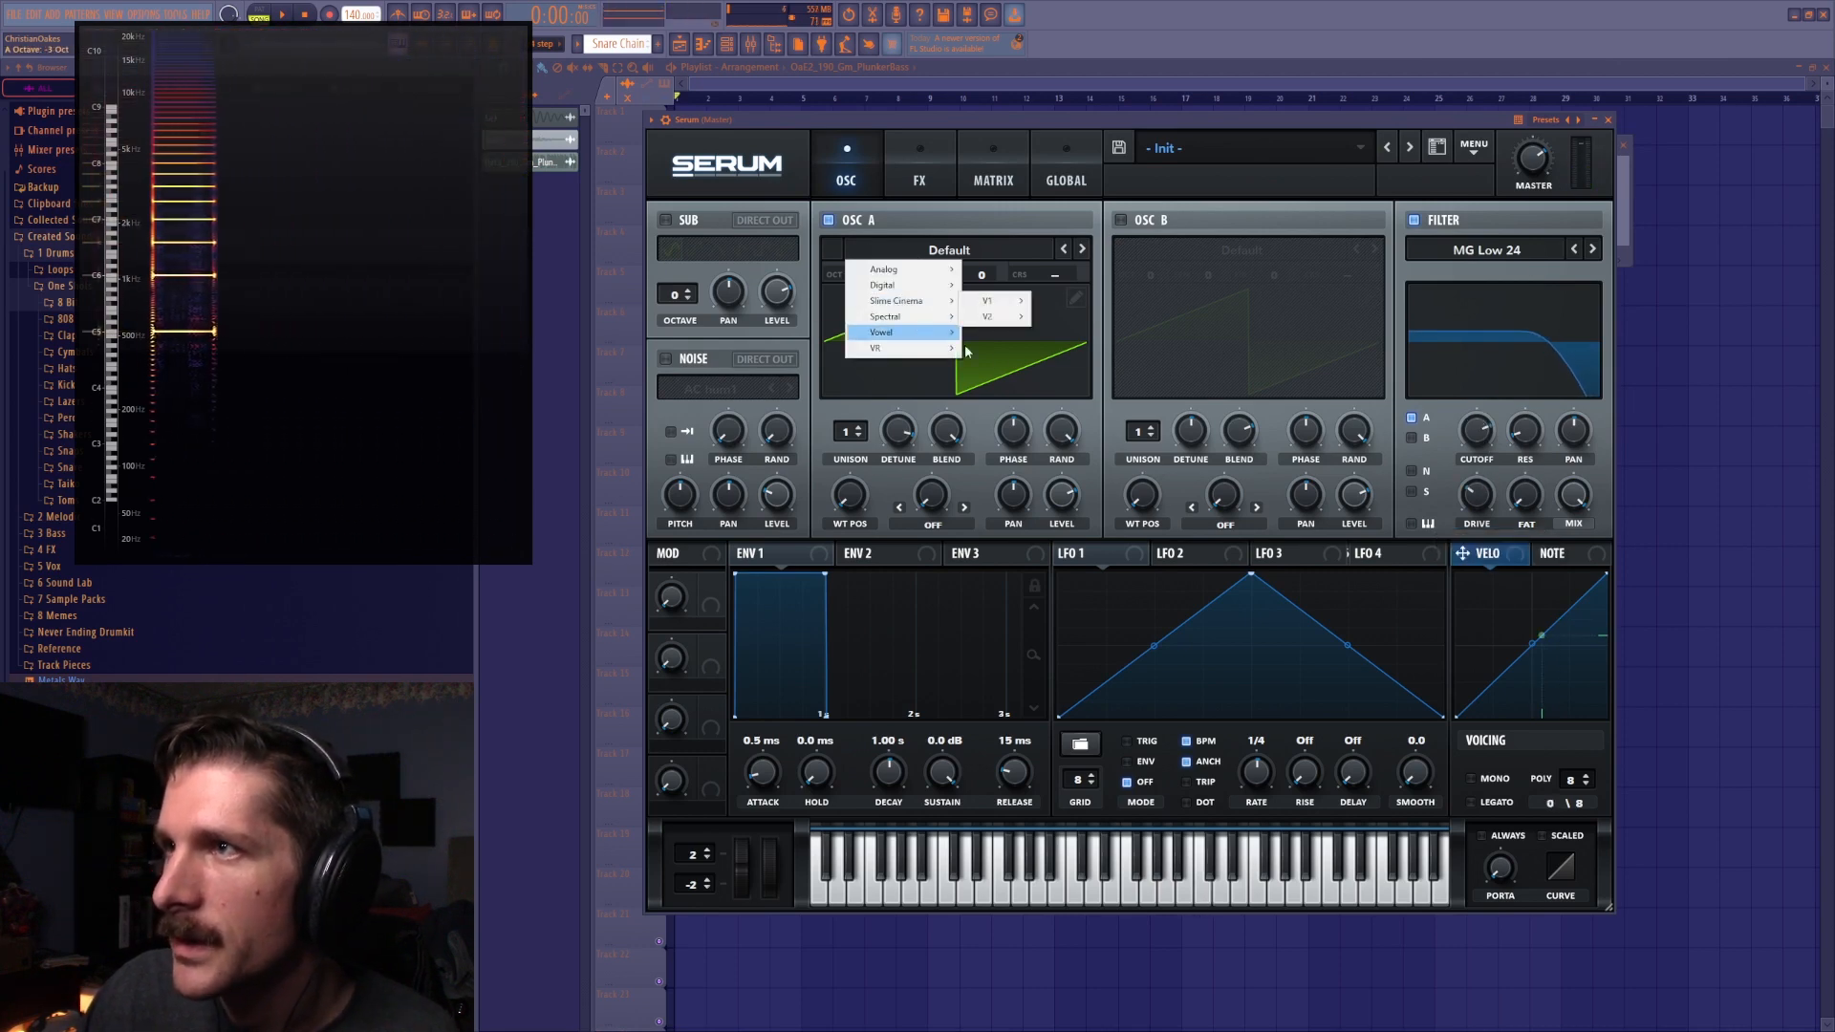
# Load the FMed Saws wavetable into oscillator A with its octave at -3
pyautogui.moveTo(989, 300)
pyautogui.click(1061, 490)
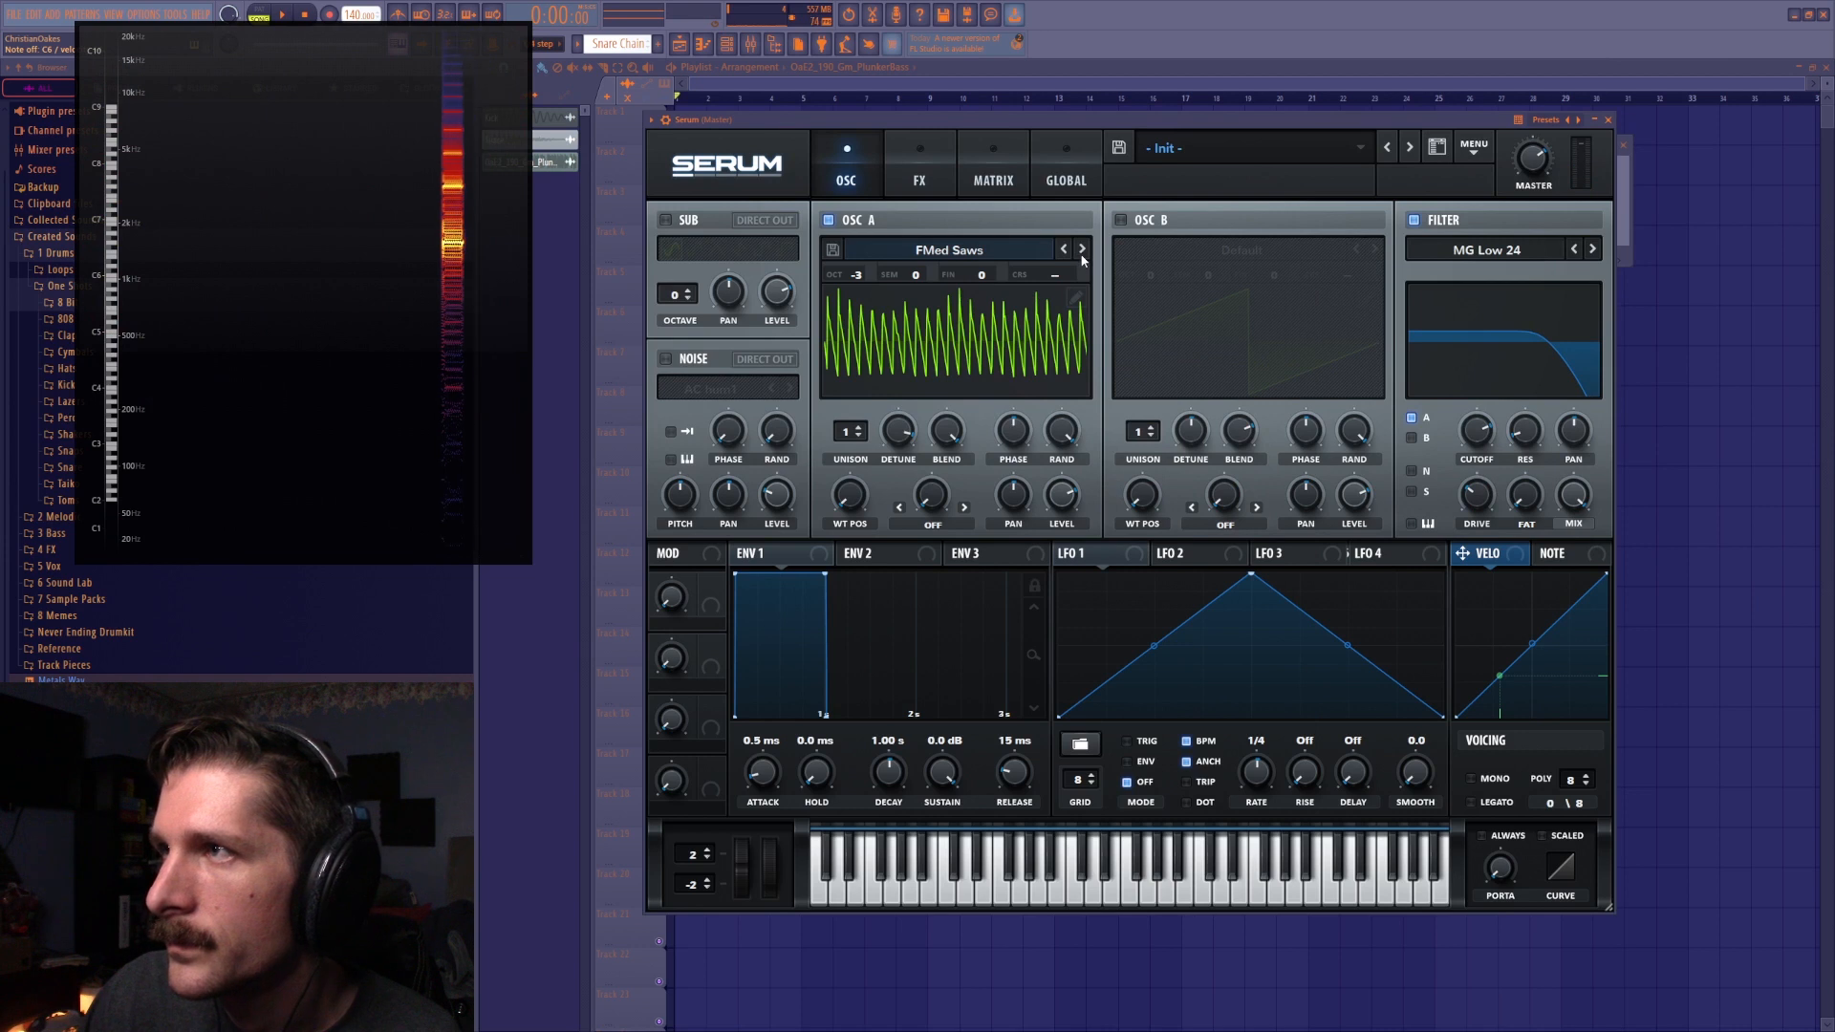
# Load the Gurgley wavetable into oscillator A and try the High 12 filter's cutoff with resonance at about 60%
pyautogui.moveTo(1498, 421); pyautogui.dragTo(1493, 451)
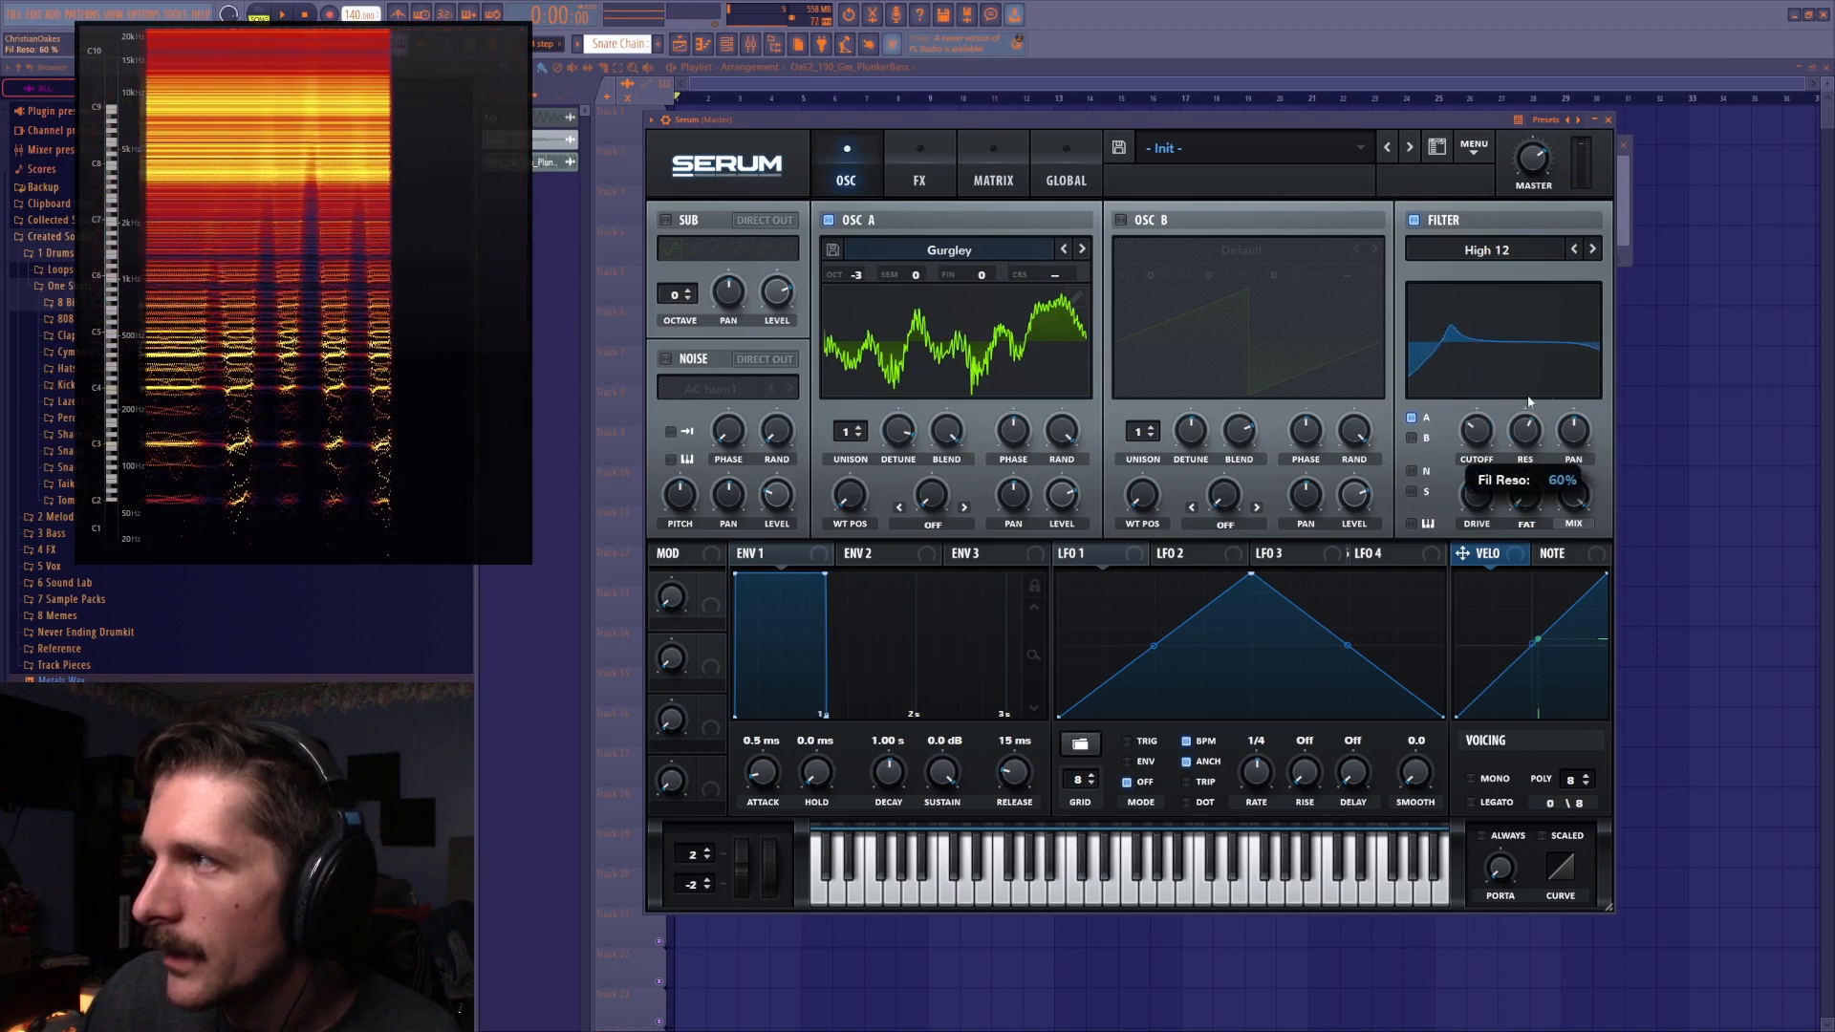
pyautogui.scroll(5, 1485, 426)
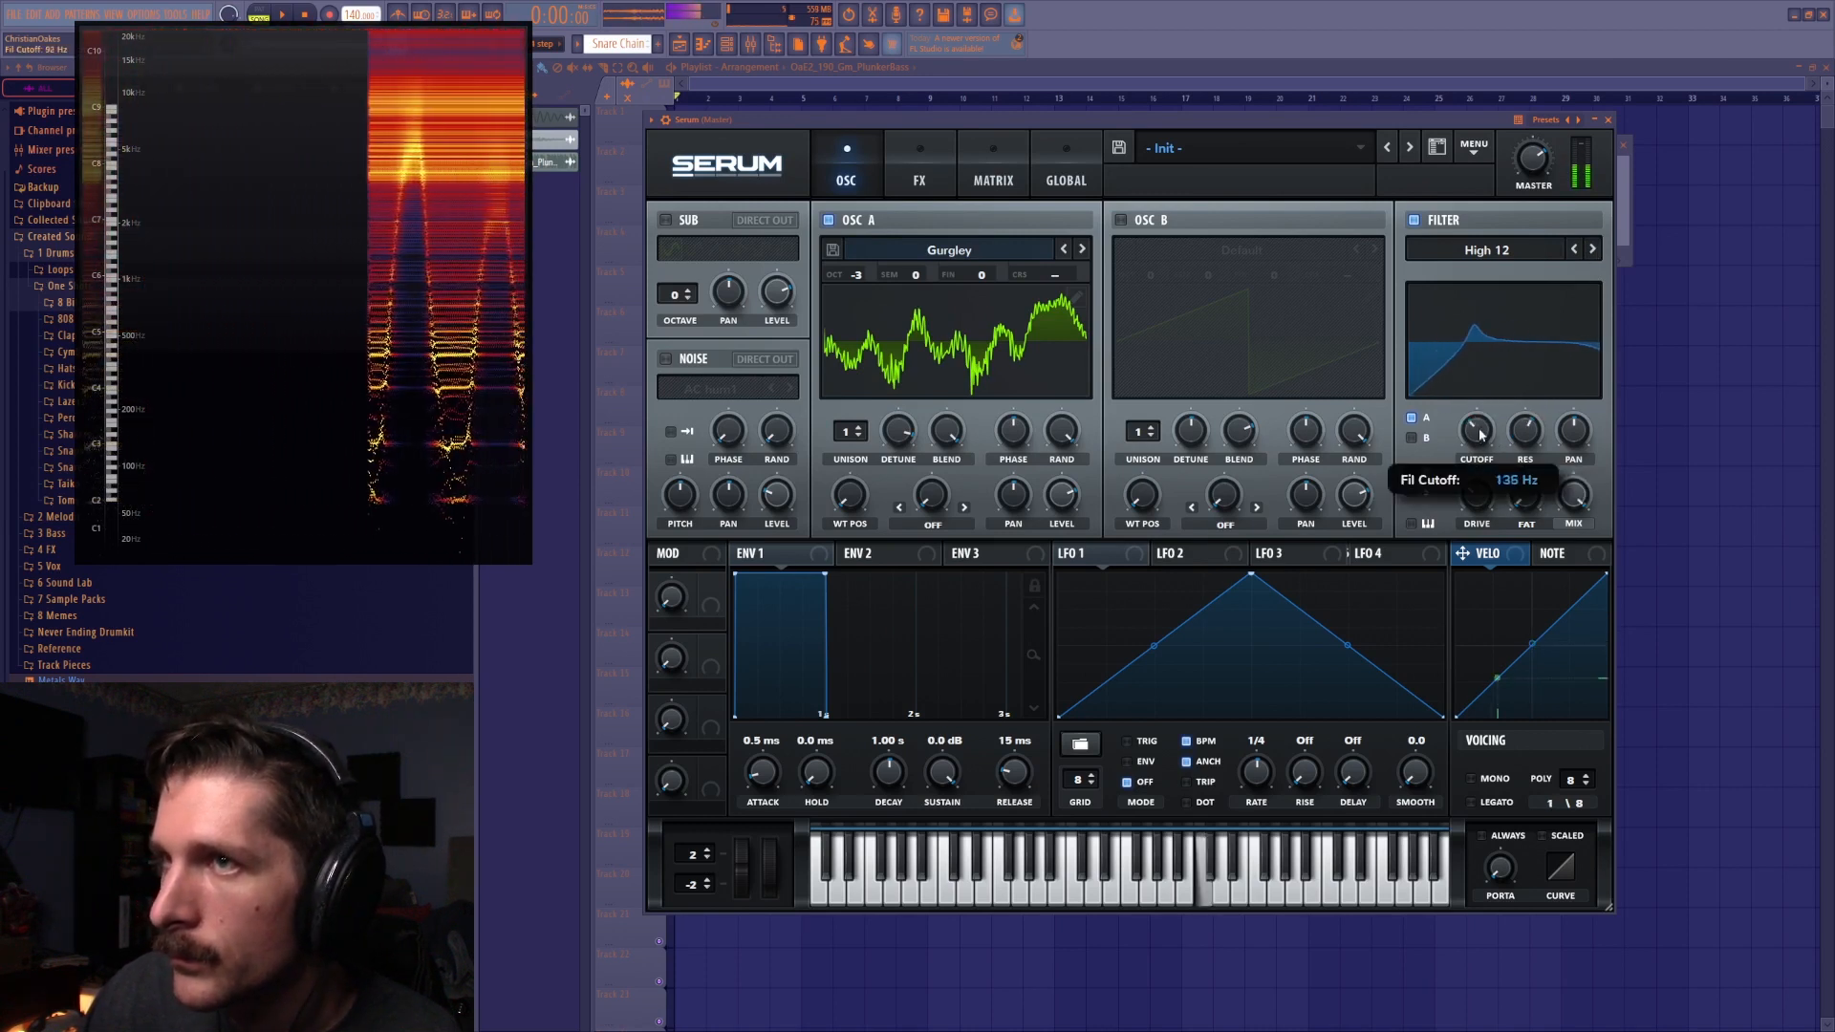
pyautogui.scroll(-3, 1481, 426)
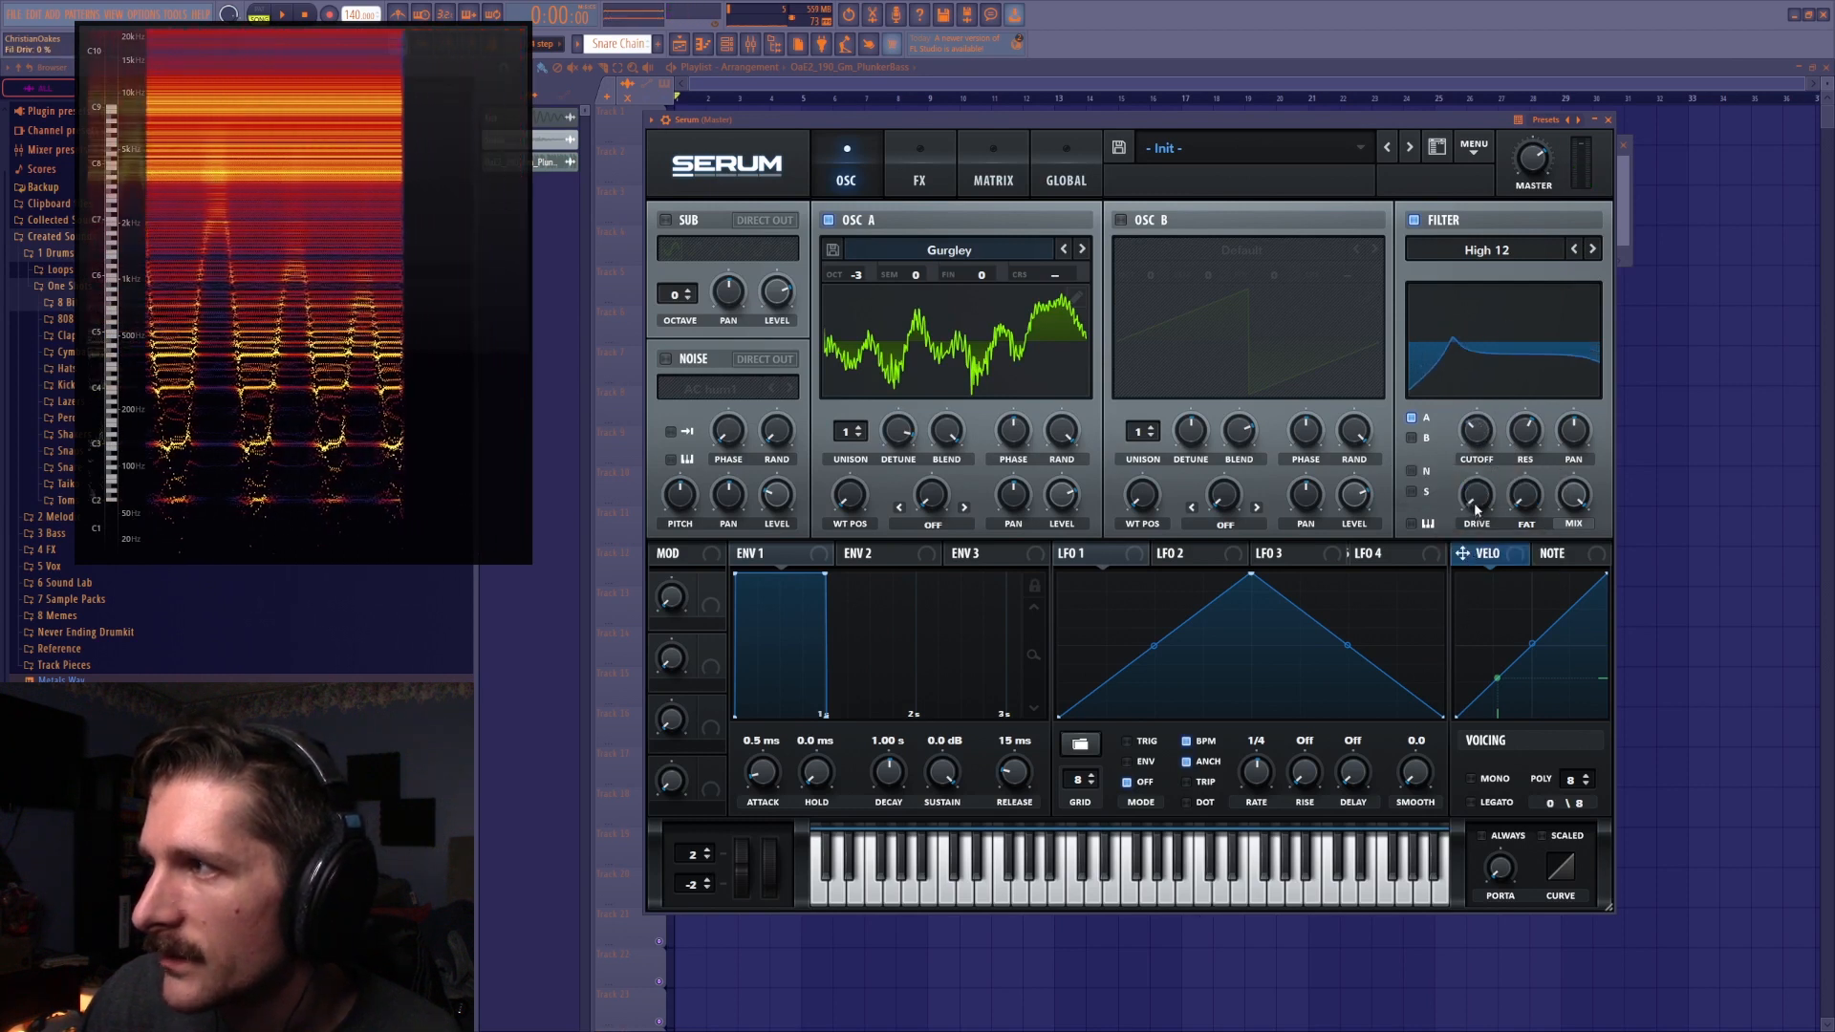
# Try different drive and fat amounts on the High 12 filter, bringing fat back down to 0%
pyautogui.rightClick(1476, 481)
pyautogui.click(1465, 490)
pyautogui.moveTo(1477, 495); pyautogui.dragTo(1532, 426)
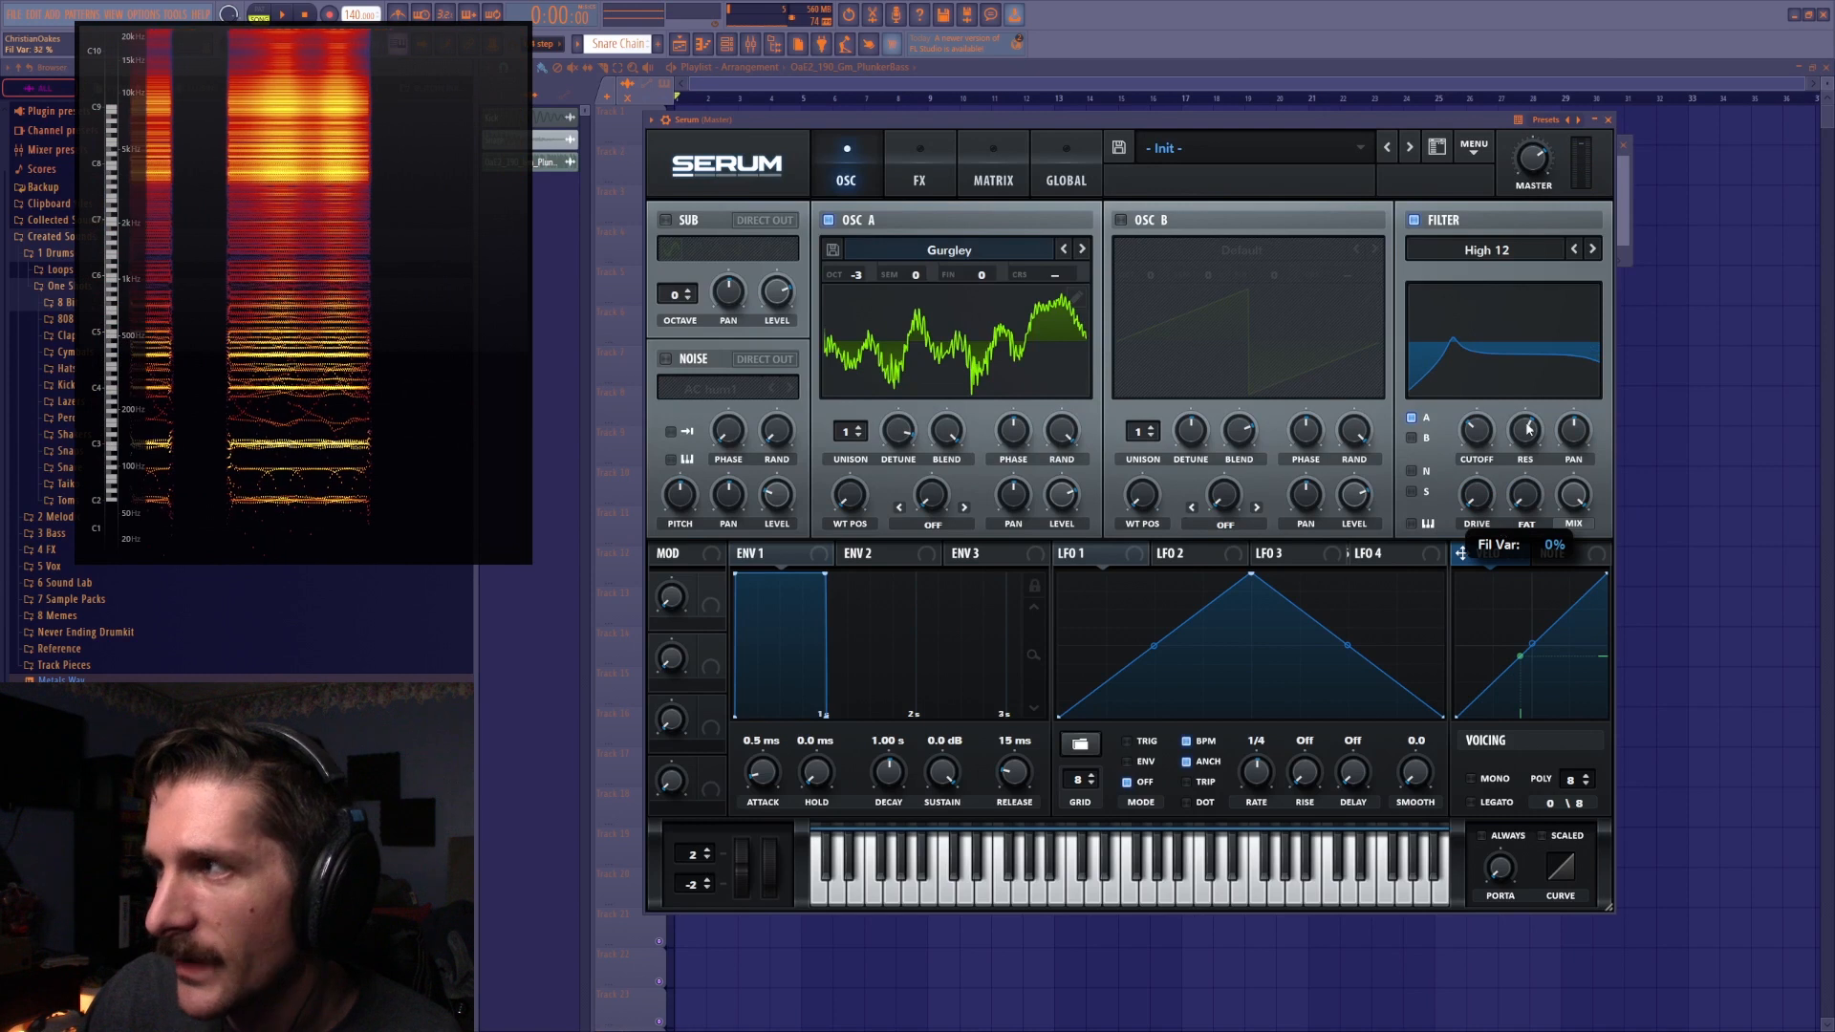
pyautogui.moveTo(1528, 488); pyautogui.dragTo(1526, 495)
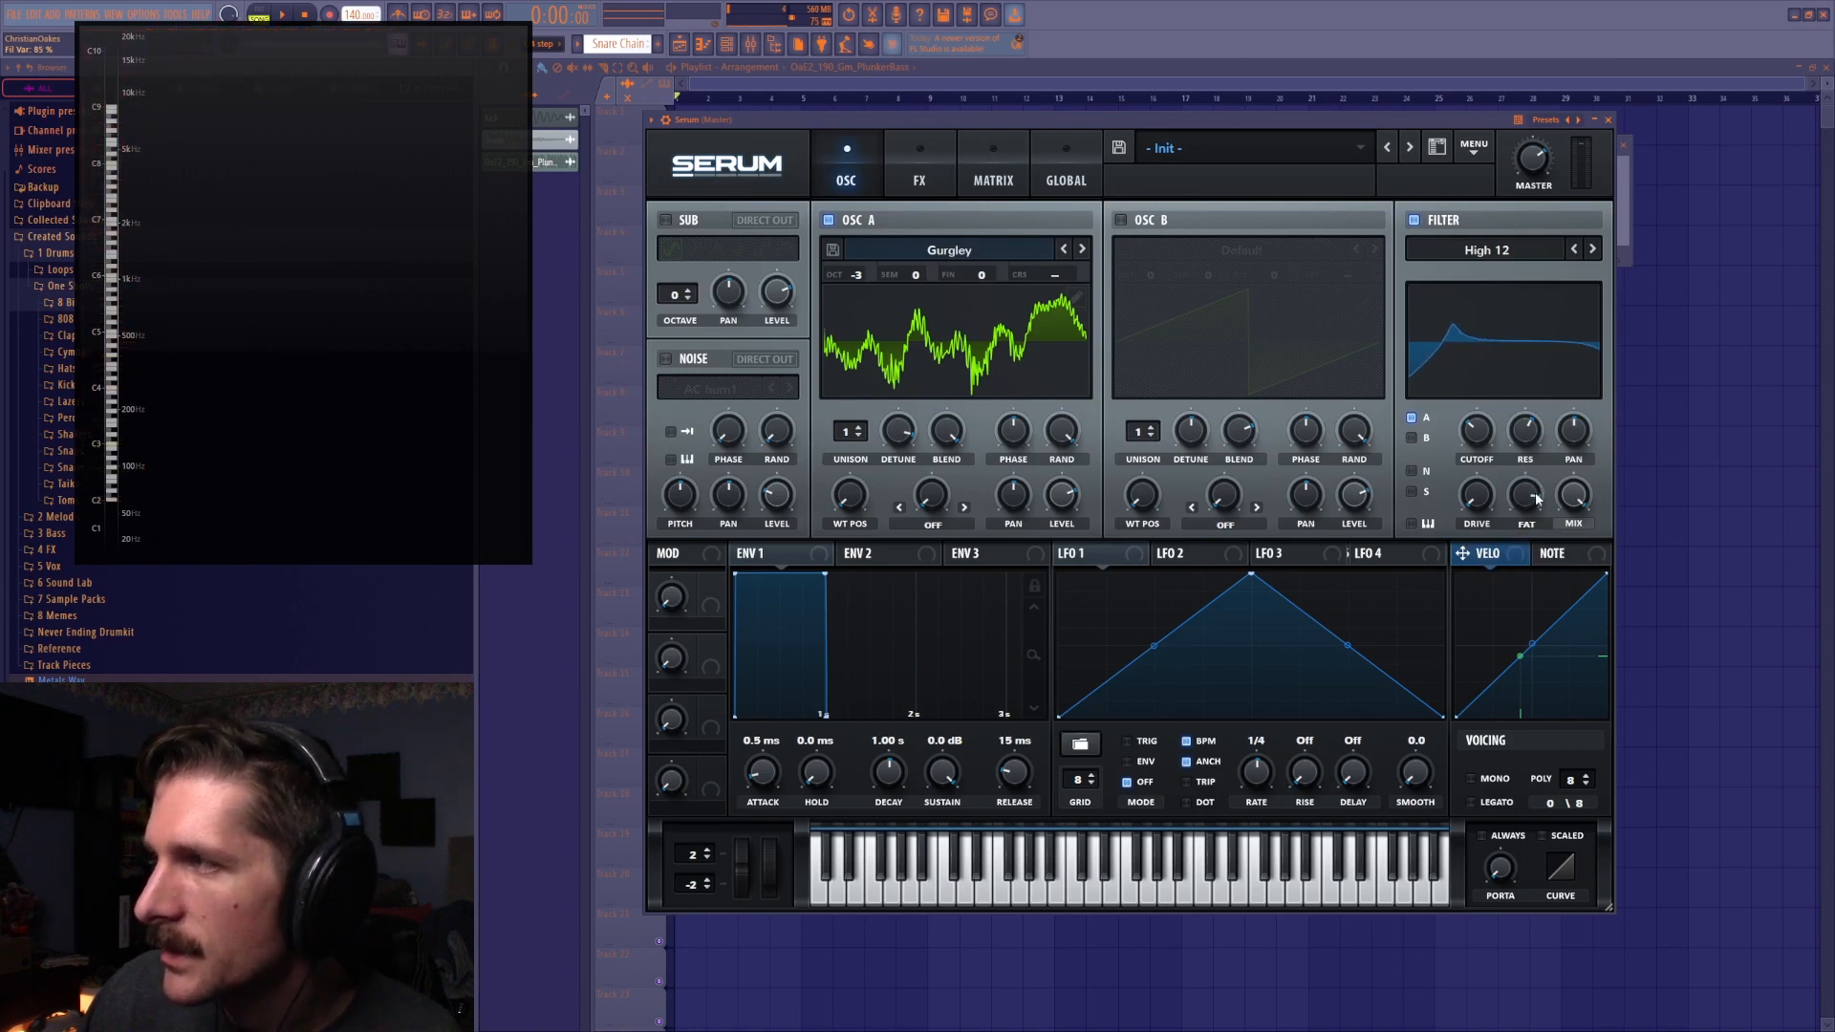
pyautogui.moveTo(1526, 495); pyautogui.dragTo(1484, 686)
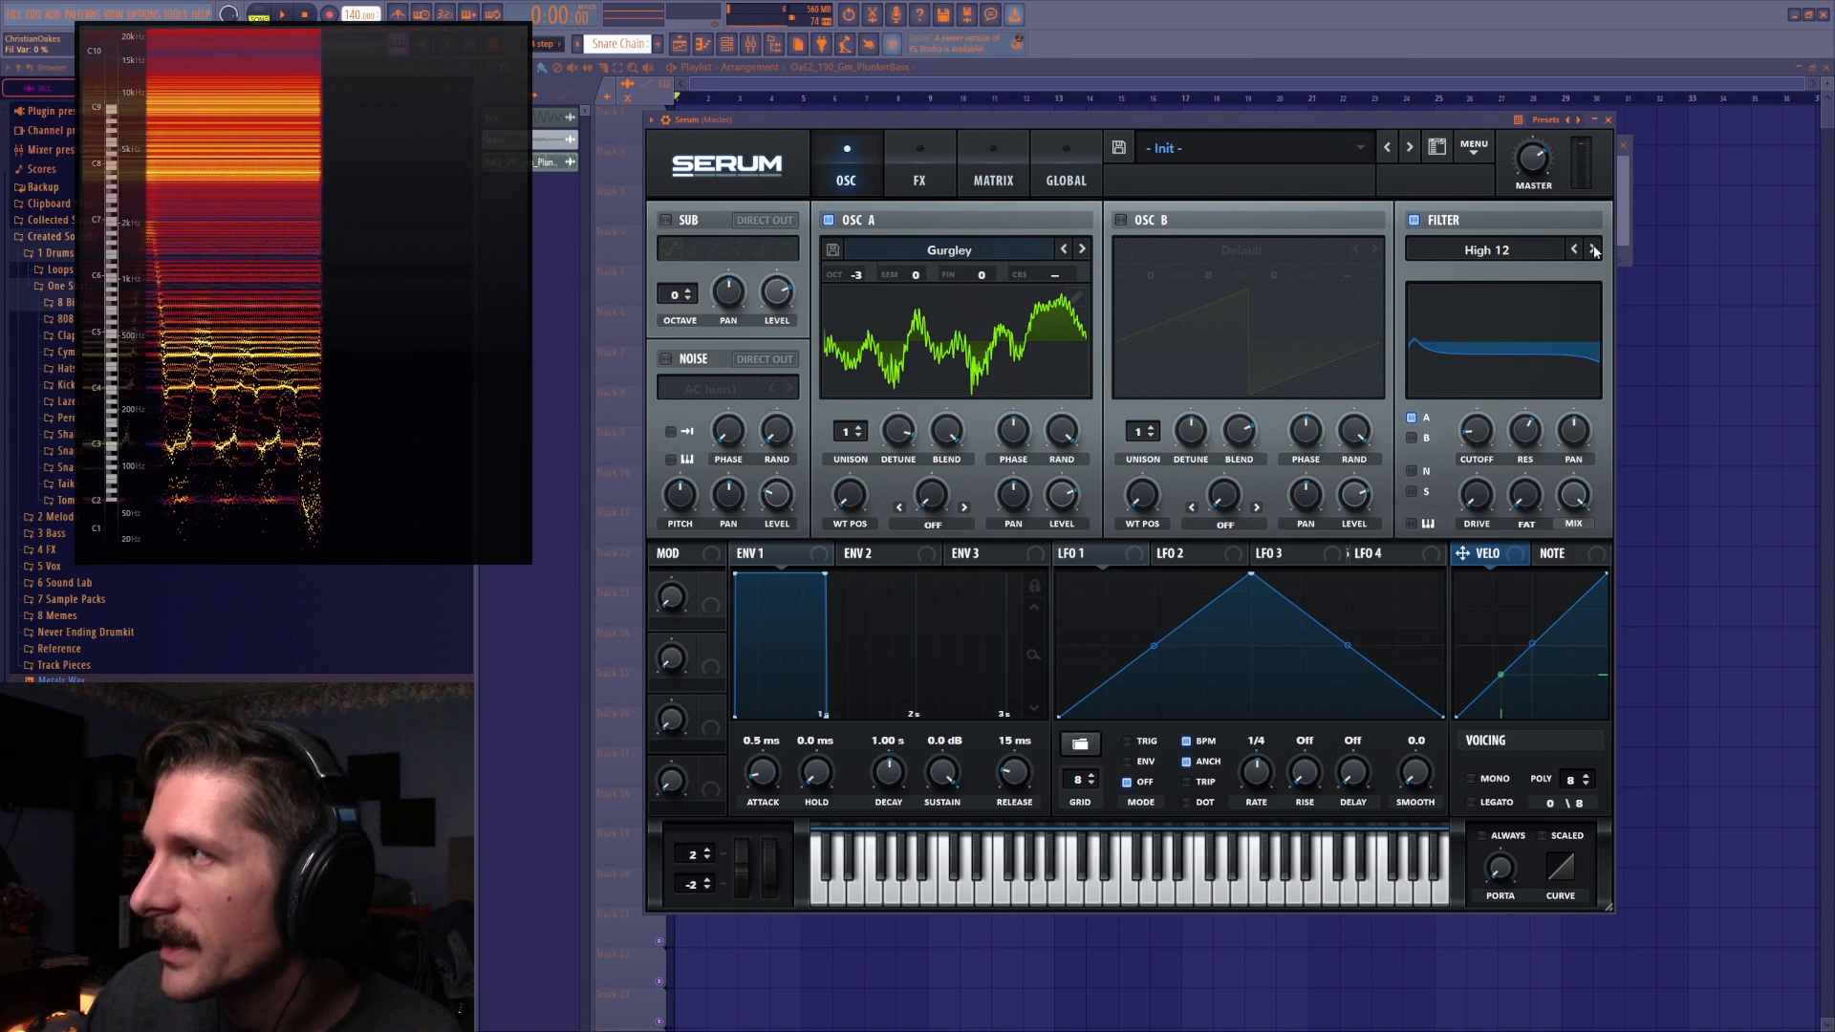
# Browse past the High 12 filter type and switch the filter to the multi type BP 12
pyautogui.click(1593, 249)
pyautogui.click(1592, 249)
pyautogui.click(1593, 249)
pyautogui.click(1480, 250)
pyautogui.moveTo(1447, 285)
pyautogui.click(1533, 412)
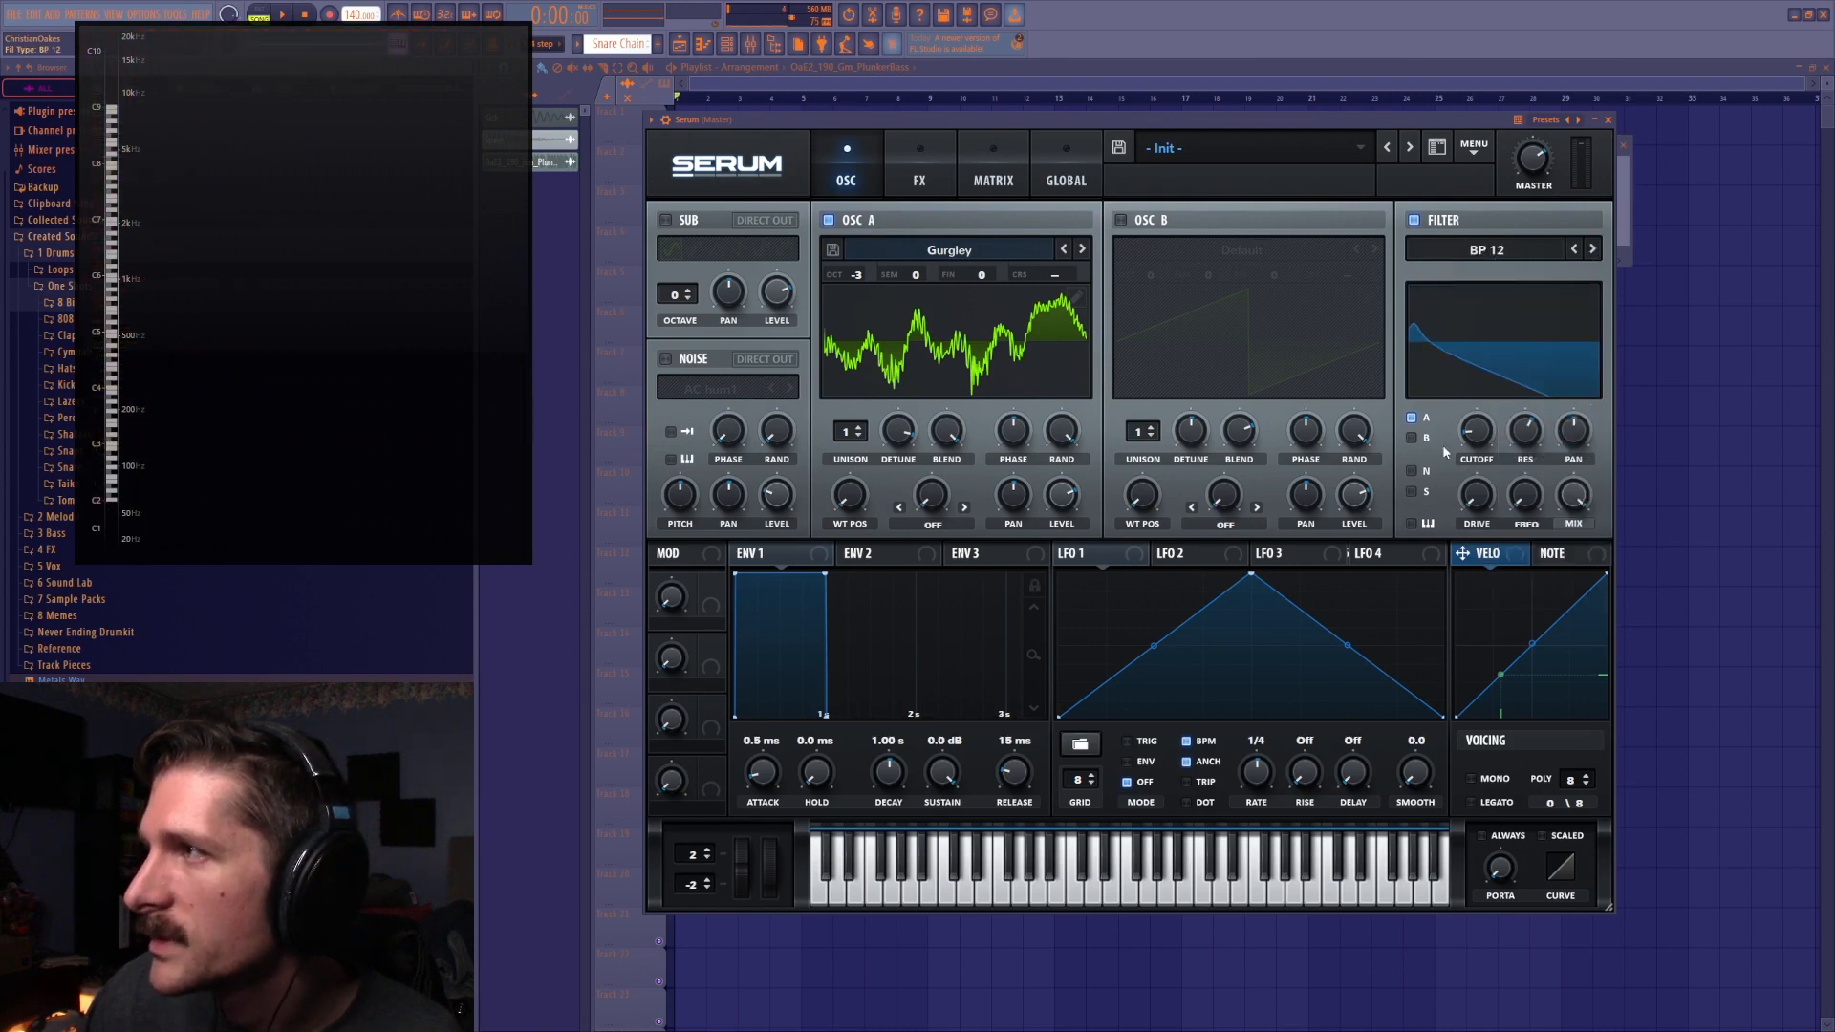
# Adjust the multi filter's cutoff and secondary frequency while trying the HP 12 and HN 12 types
pyautogui.doubleClick(1476, 431)
pyautogui.moveTo(1526, 495); pyautogui.dragTo(1553, 425)
pyautogui.click(1593, 249)
pyautogui.click(1593, 250)
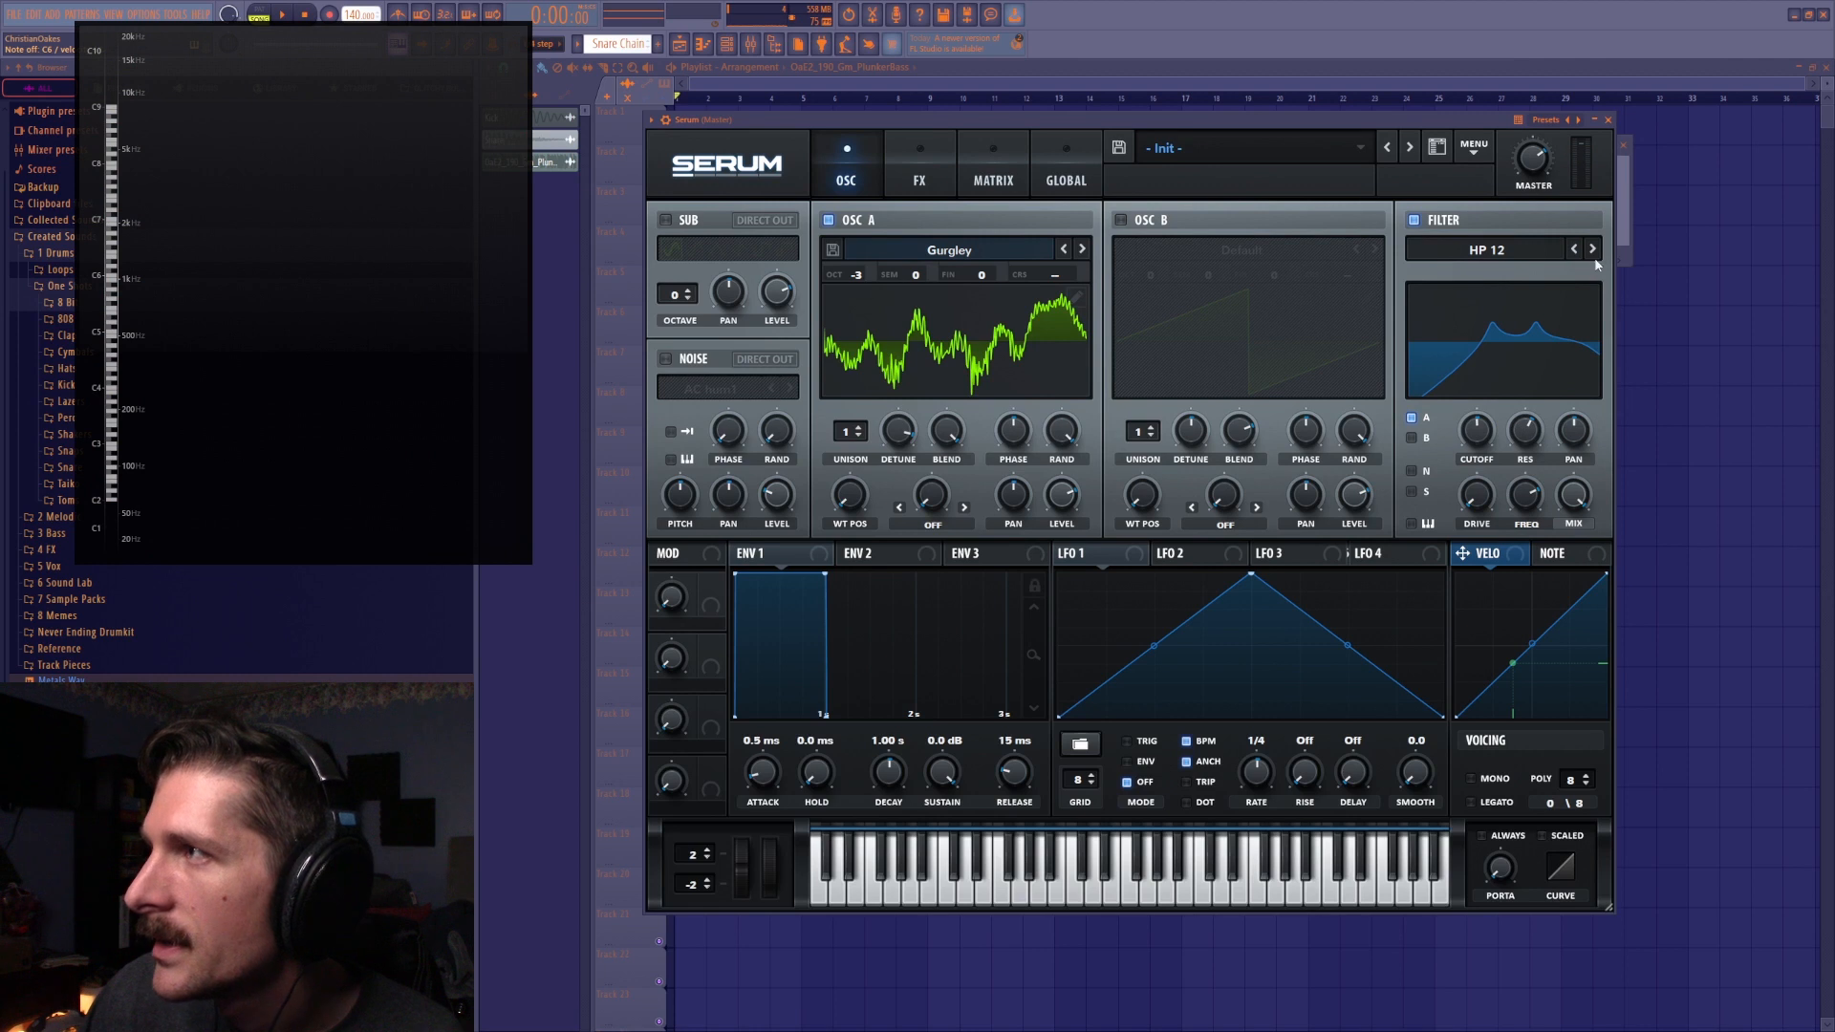
pyautogui.moveTo(1480, 454); pyautogui.dragTo(1527, 499)
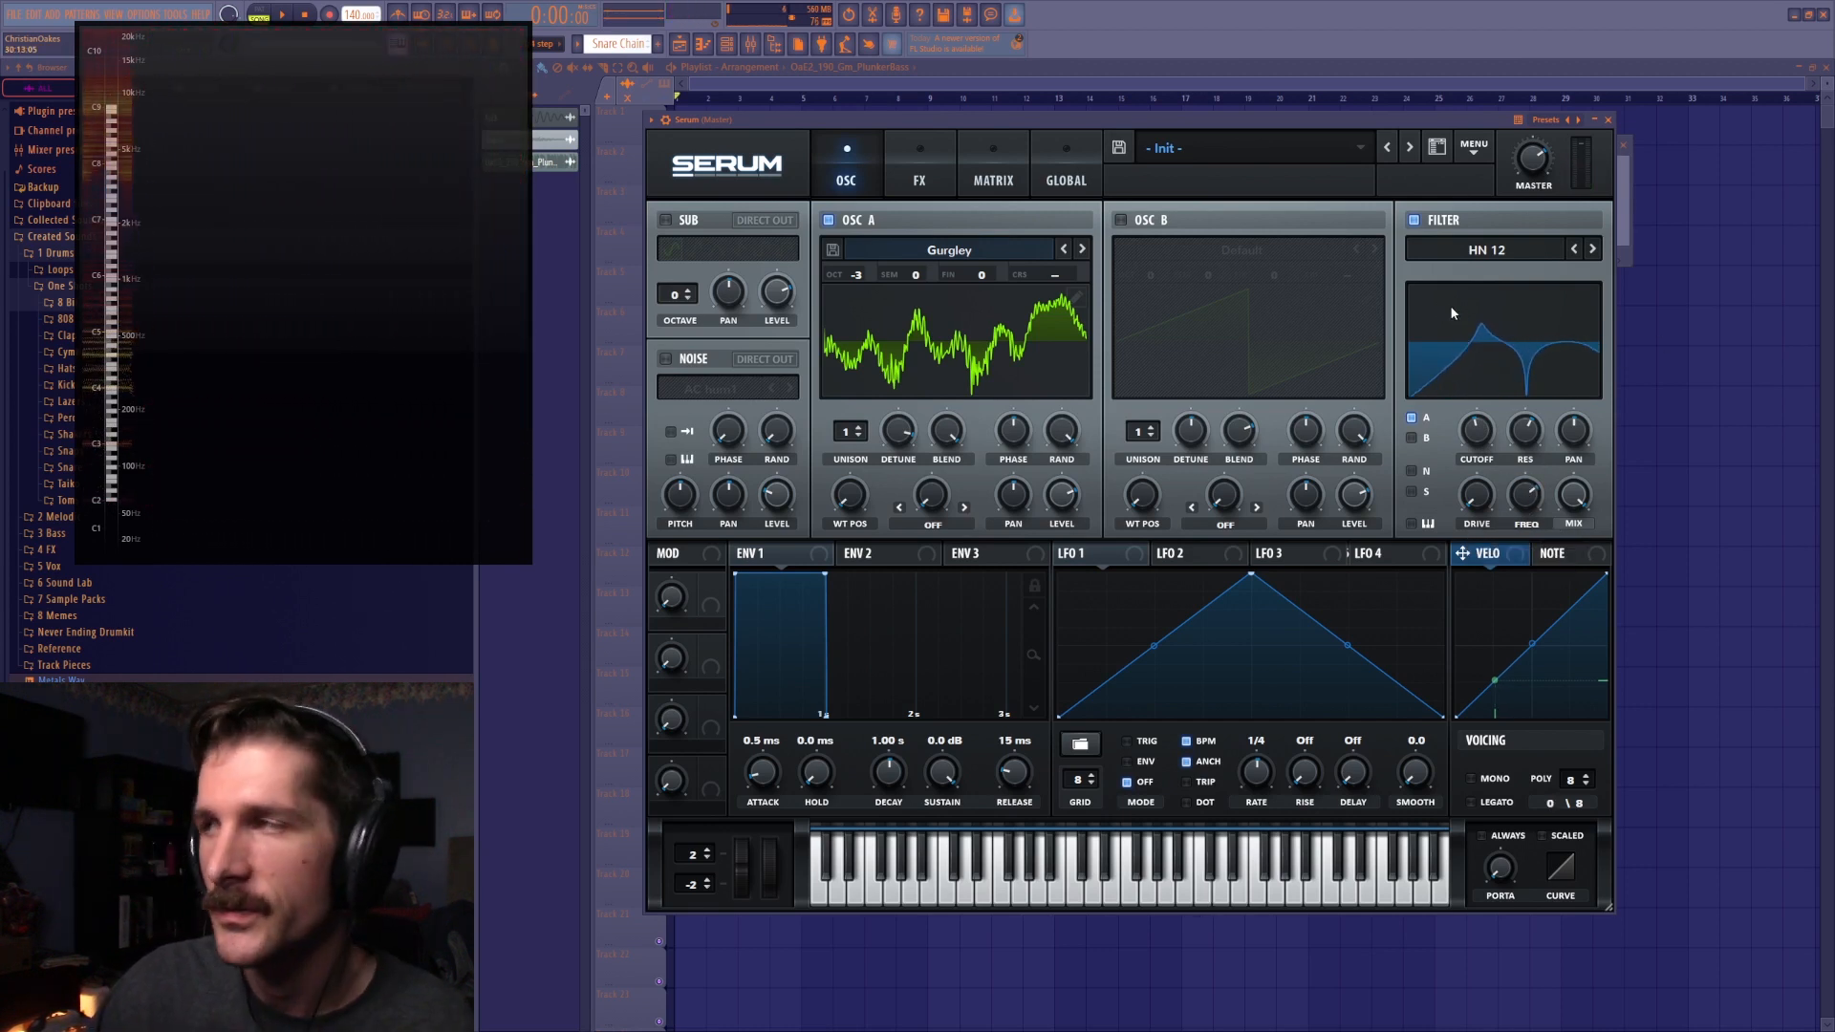
# Switch the filter to the Flg + flanger type and sweep its cutoff
pyautogui.click(1479, 249)
pyautogui.moveTo(1462, 296)
pyautogui.click(1544, 432)
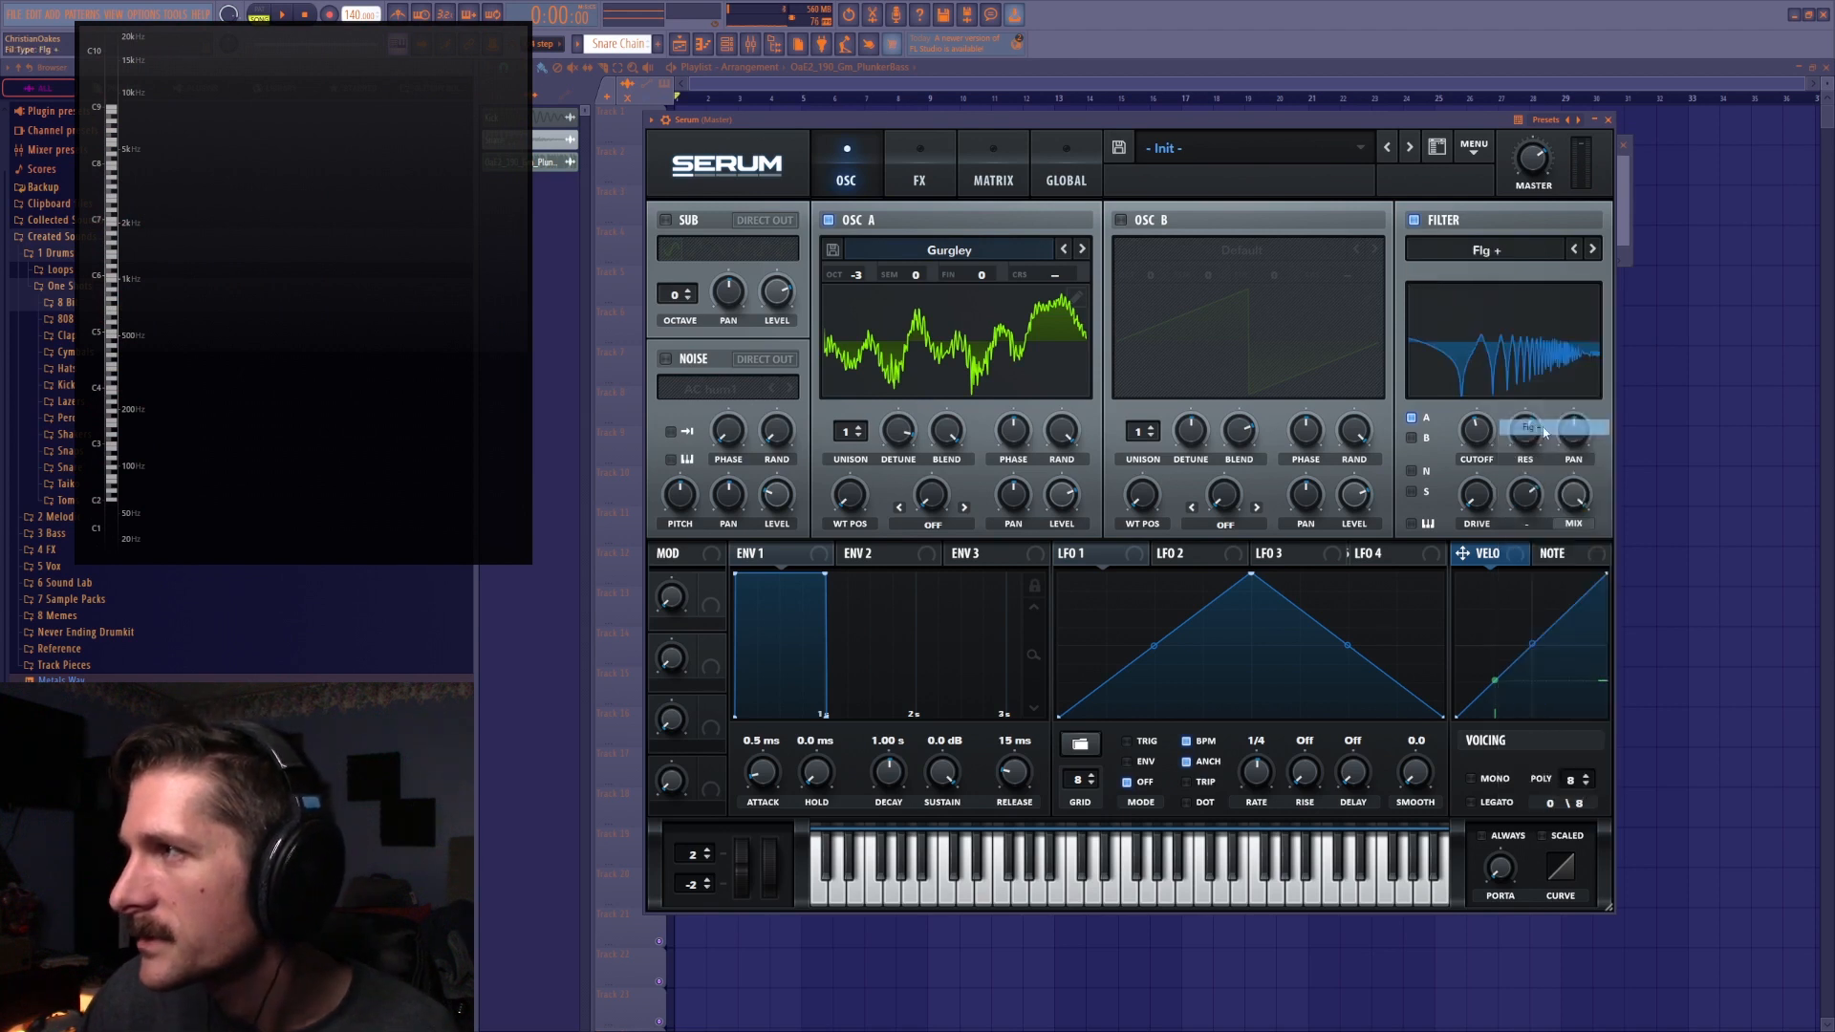
pyautogui.moveTo(1483, 441); pyautogui.dragTo(1480, 482)
# Try the Phs 36+ phaser filter with a cutoff sweep, and switch to Phs 36-
pyautogui.click(1490, 249)
pyautogui.moveTo(1467, 331)
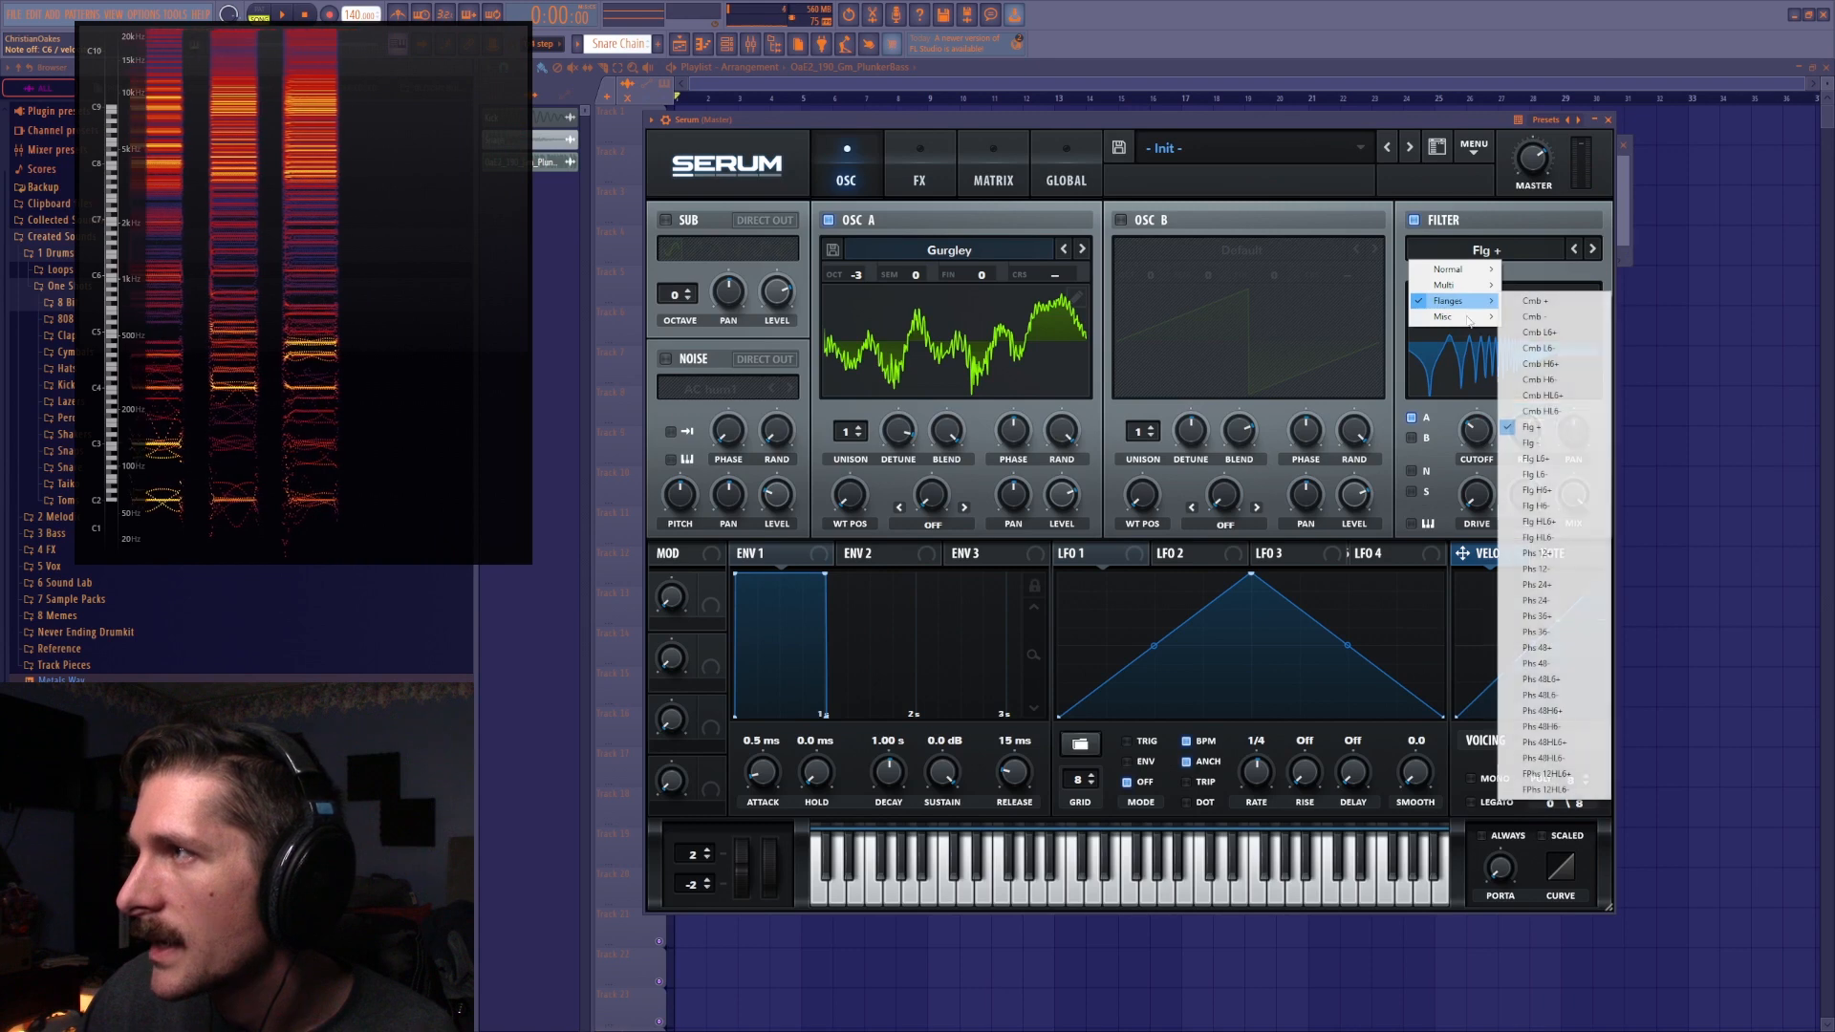
pyautogui.click(1529, 606)
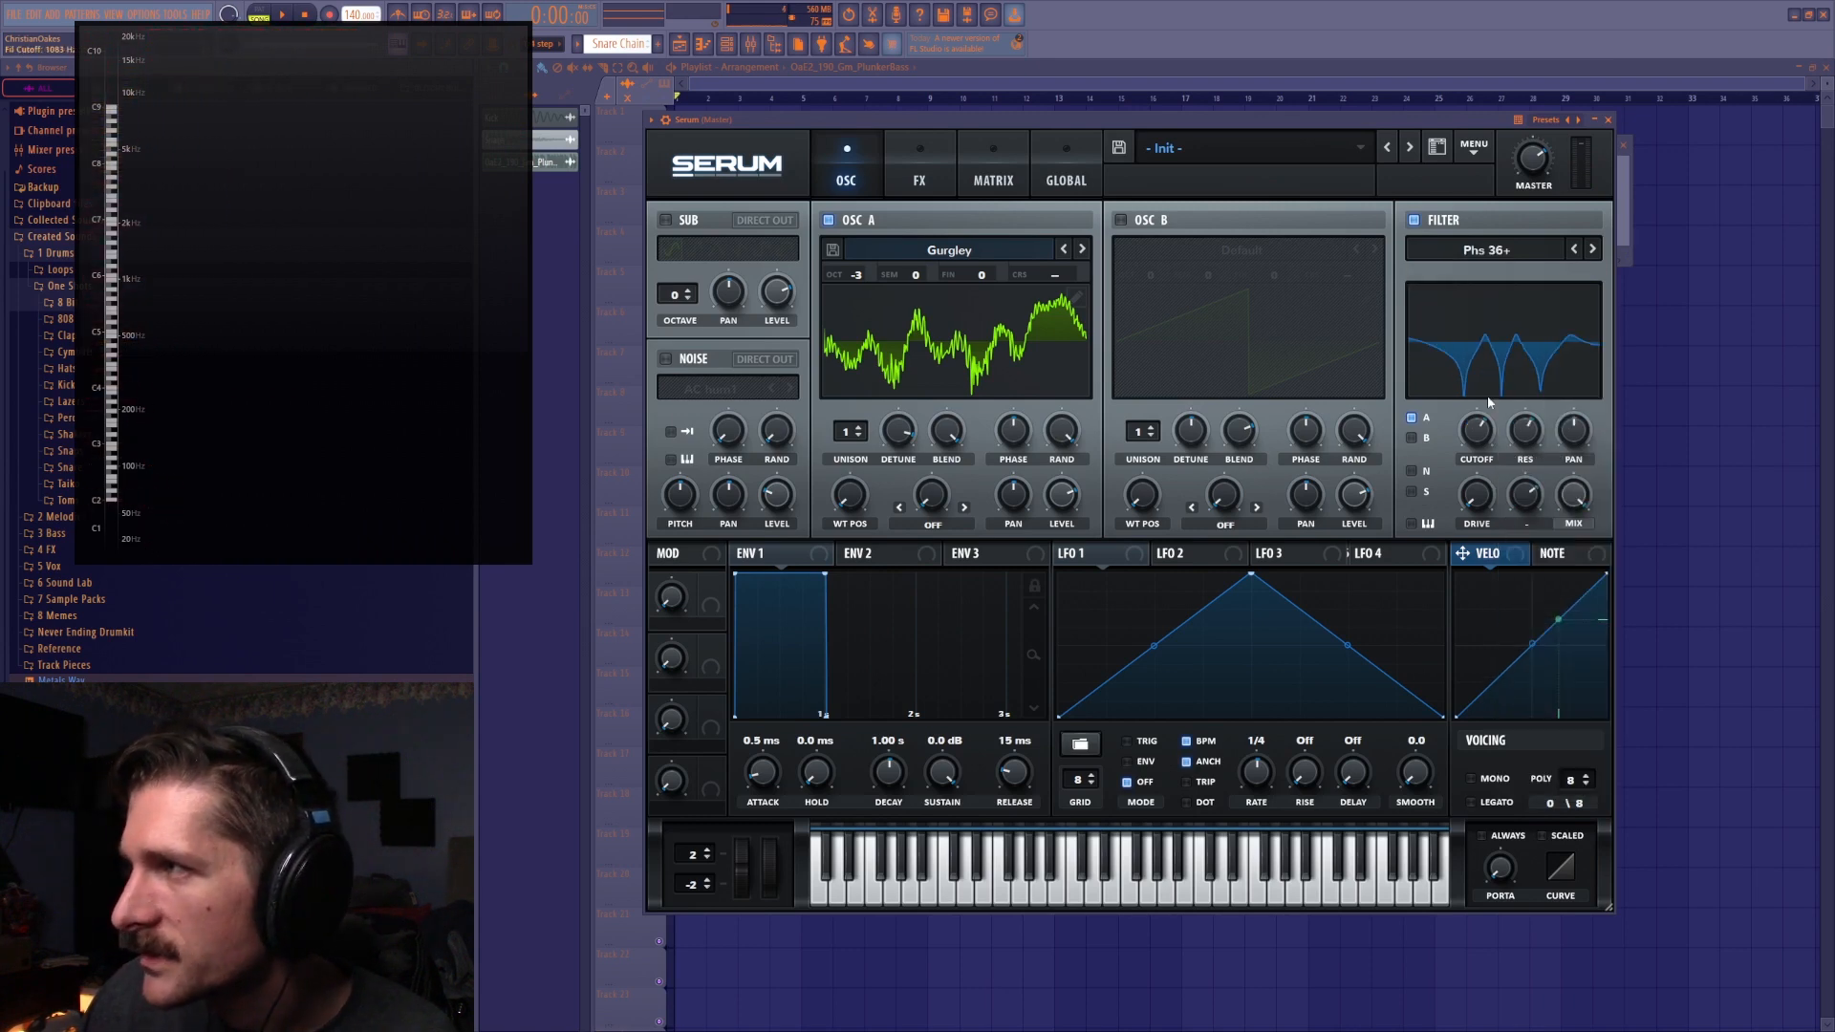
pyautogui.moveTo(1480, 443); pyautogui.dragTo(1481, 446)
pyautogui.rightClick(1481, 444)
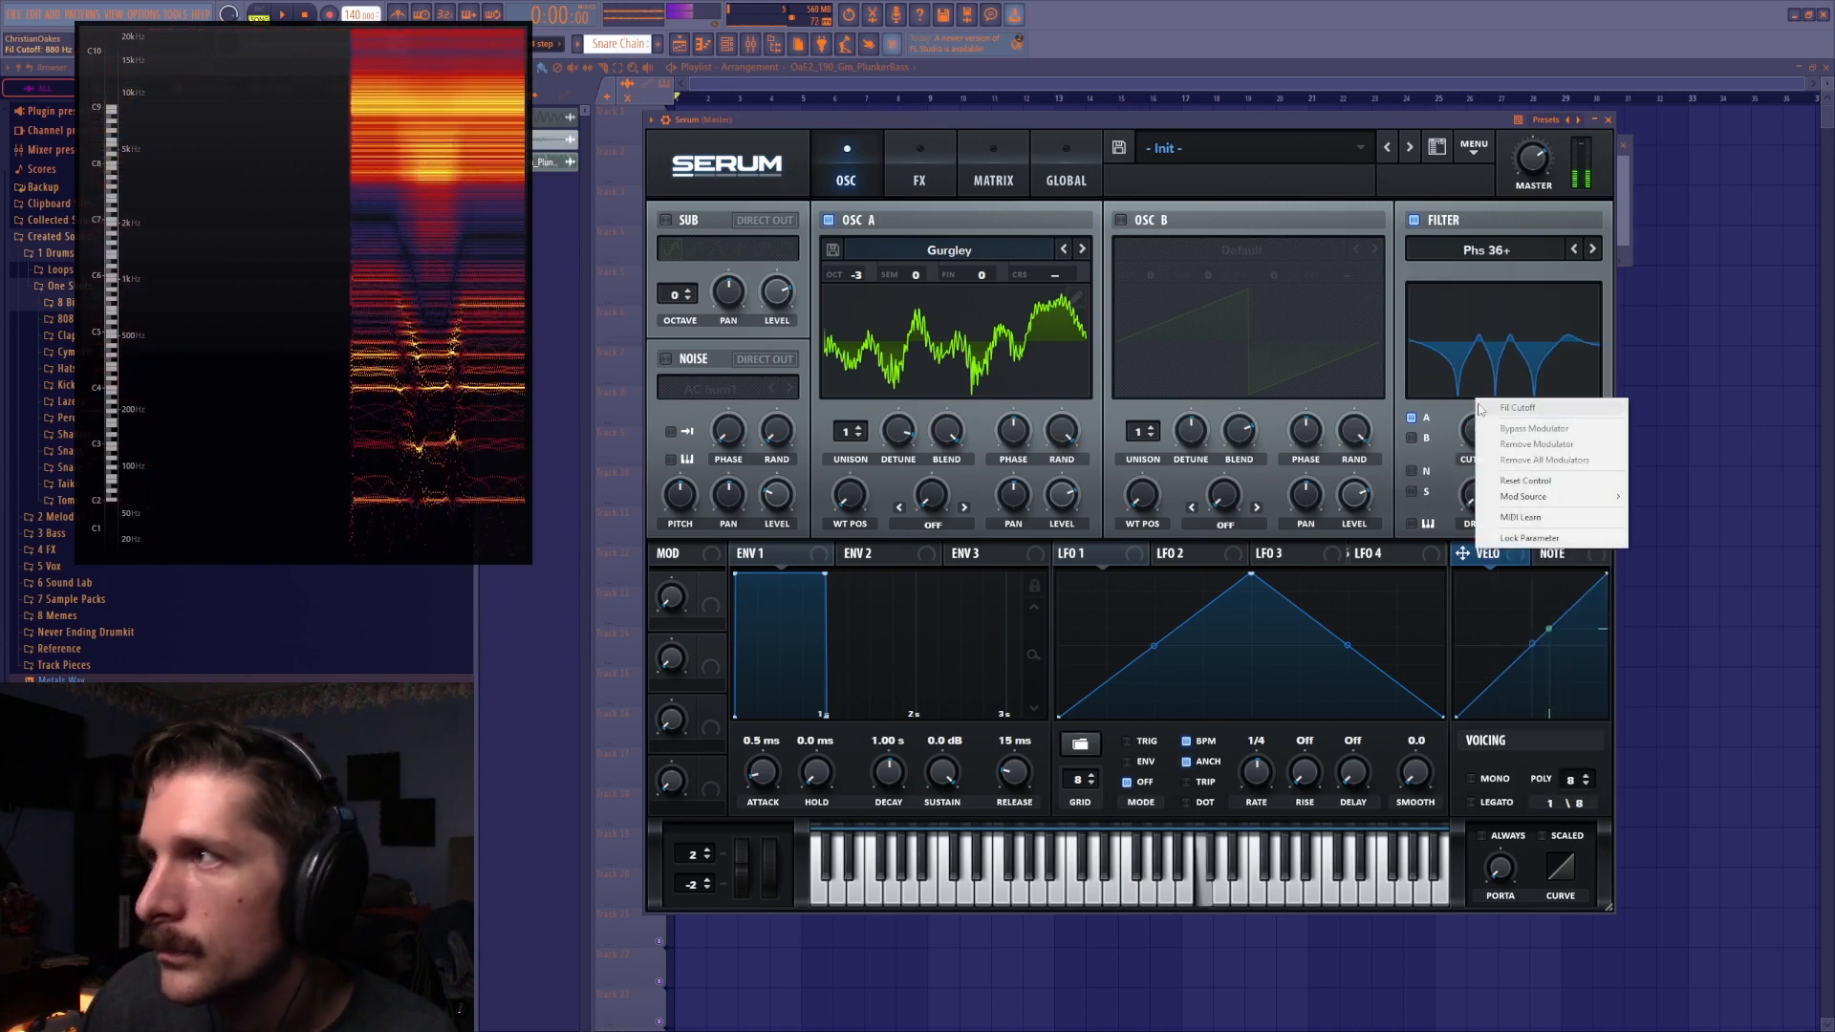
pyautogui.click(1592, 249)
# Switch the filter to the Low EQ 6 type and advance through the EQ types to Band EQ 12
pyautogui.click(1540, 250)
pyautogui.moveTo(1462, 300)
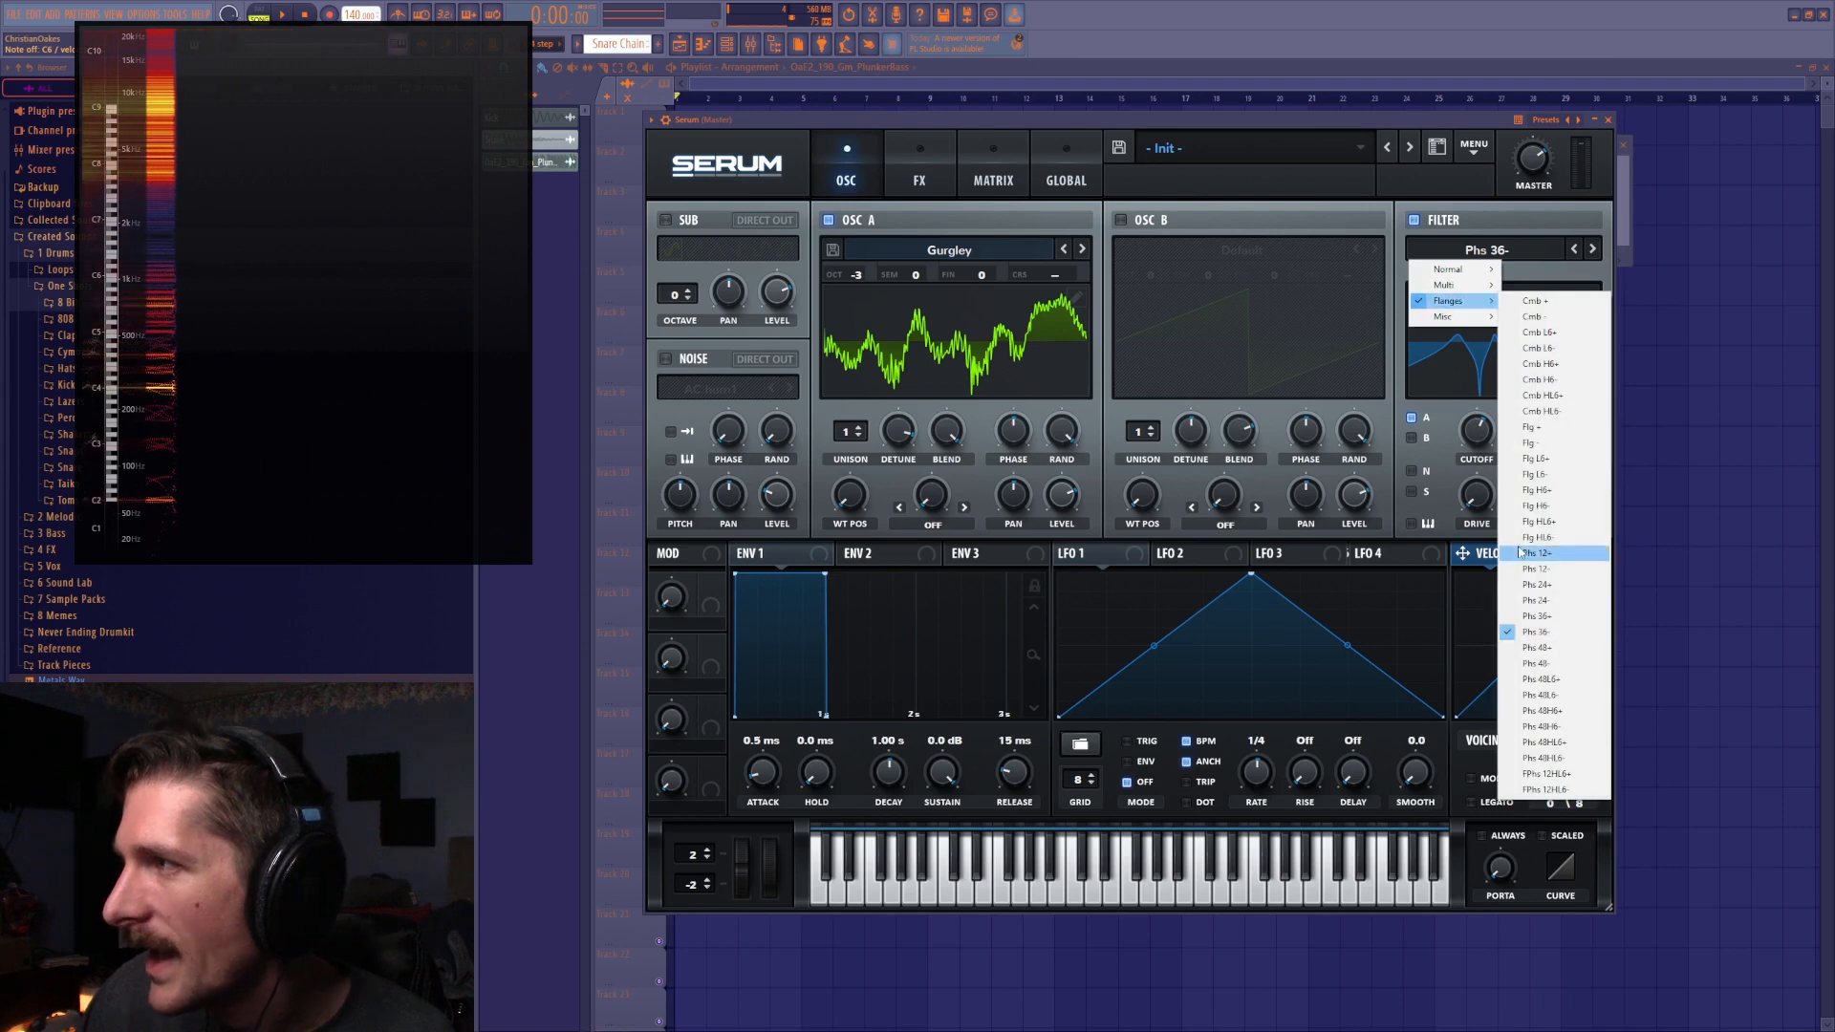
pyautogui.click(1541, 318)
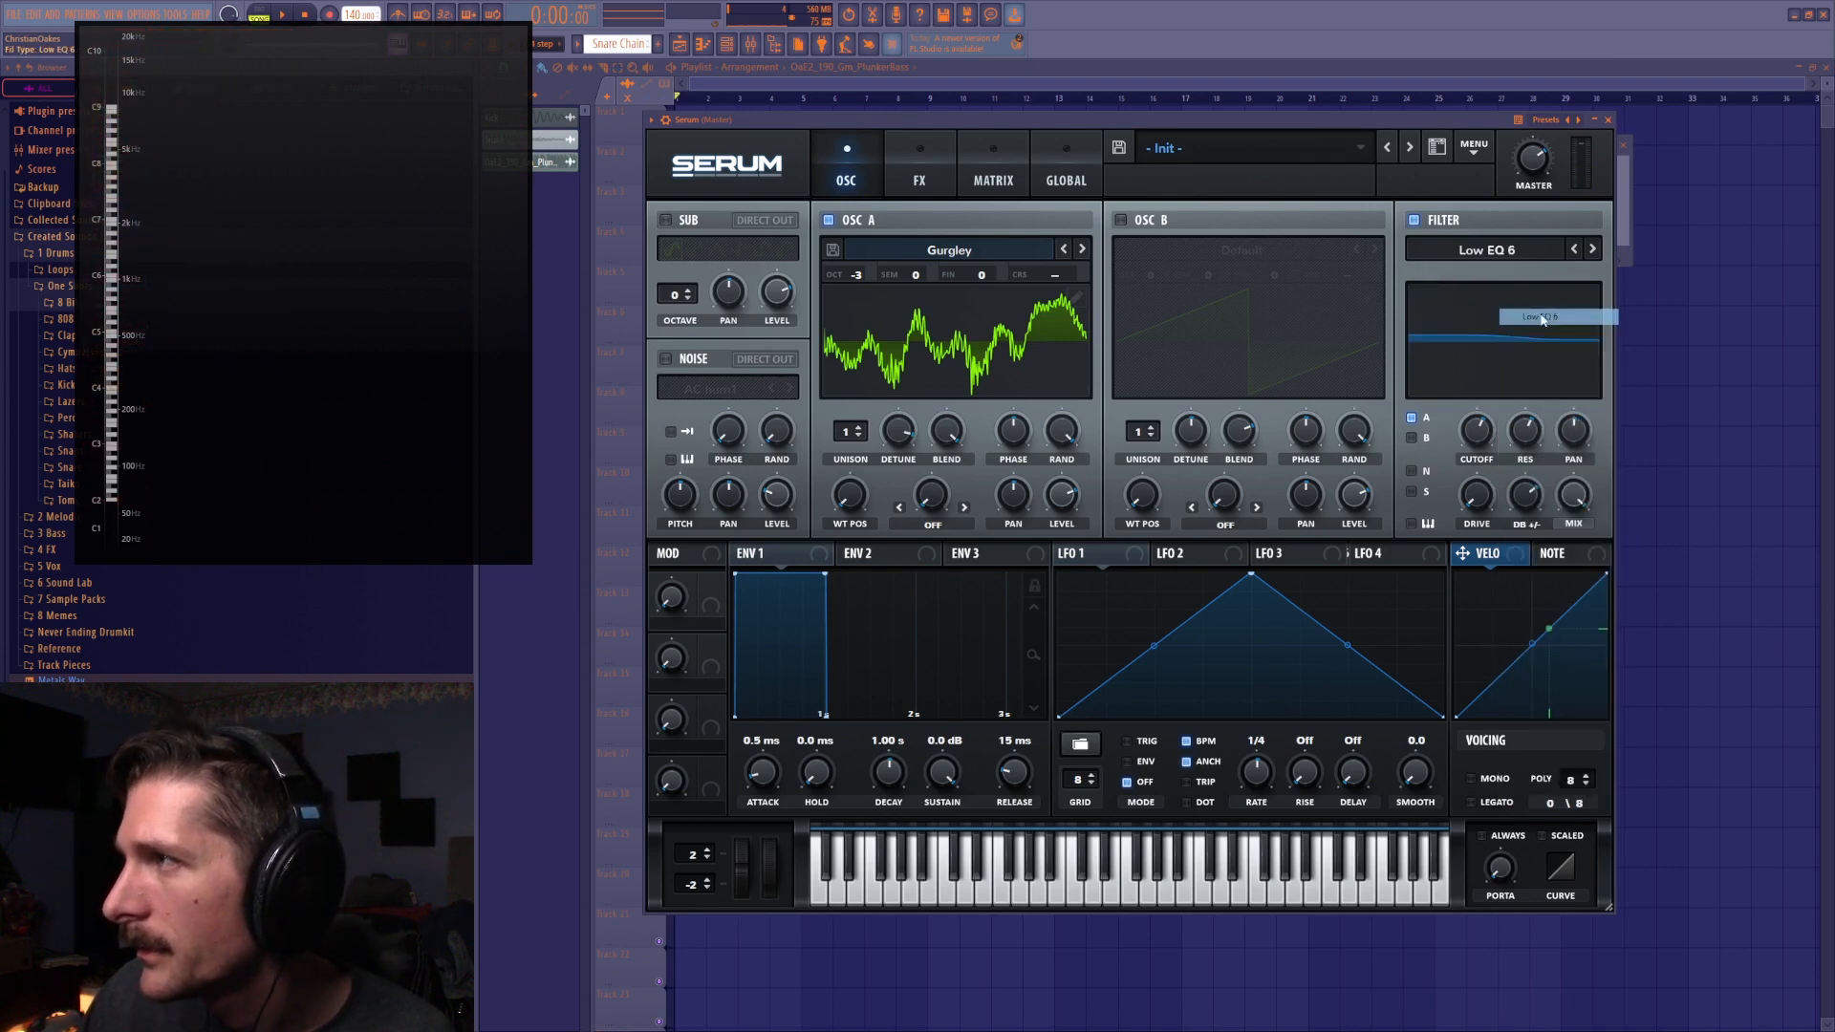
pyautogui.click(1592, 249)
pyautogui.click(1592, 250)
# Switch the filter to Ring Modx2 and sweep its cutoff through about 191 Hz
pyautogui.click(1529, 250)
pyautogui.moveTo(1452, 316)
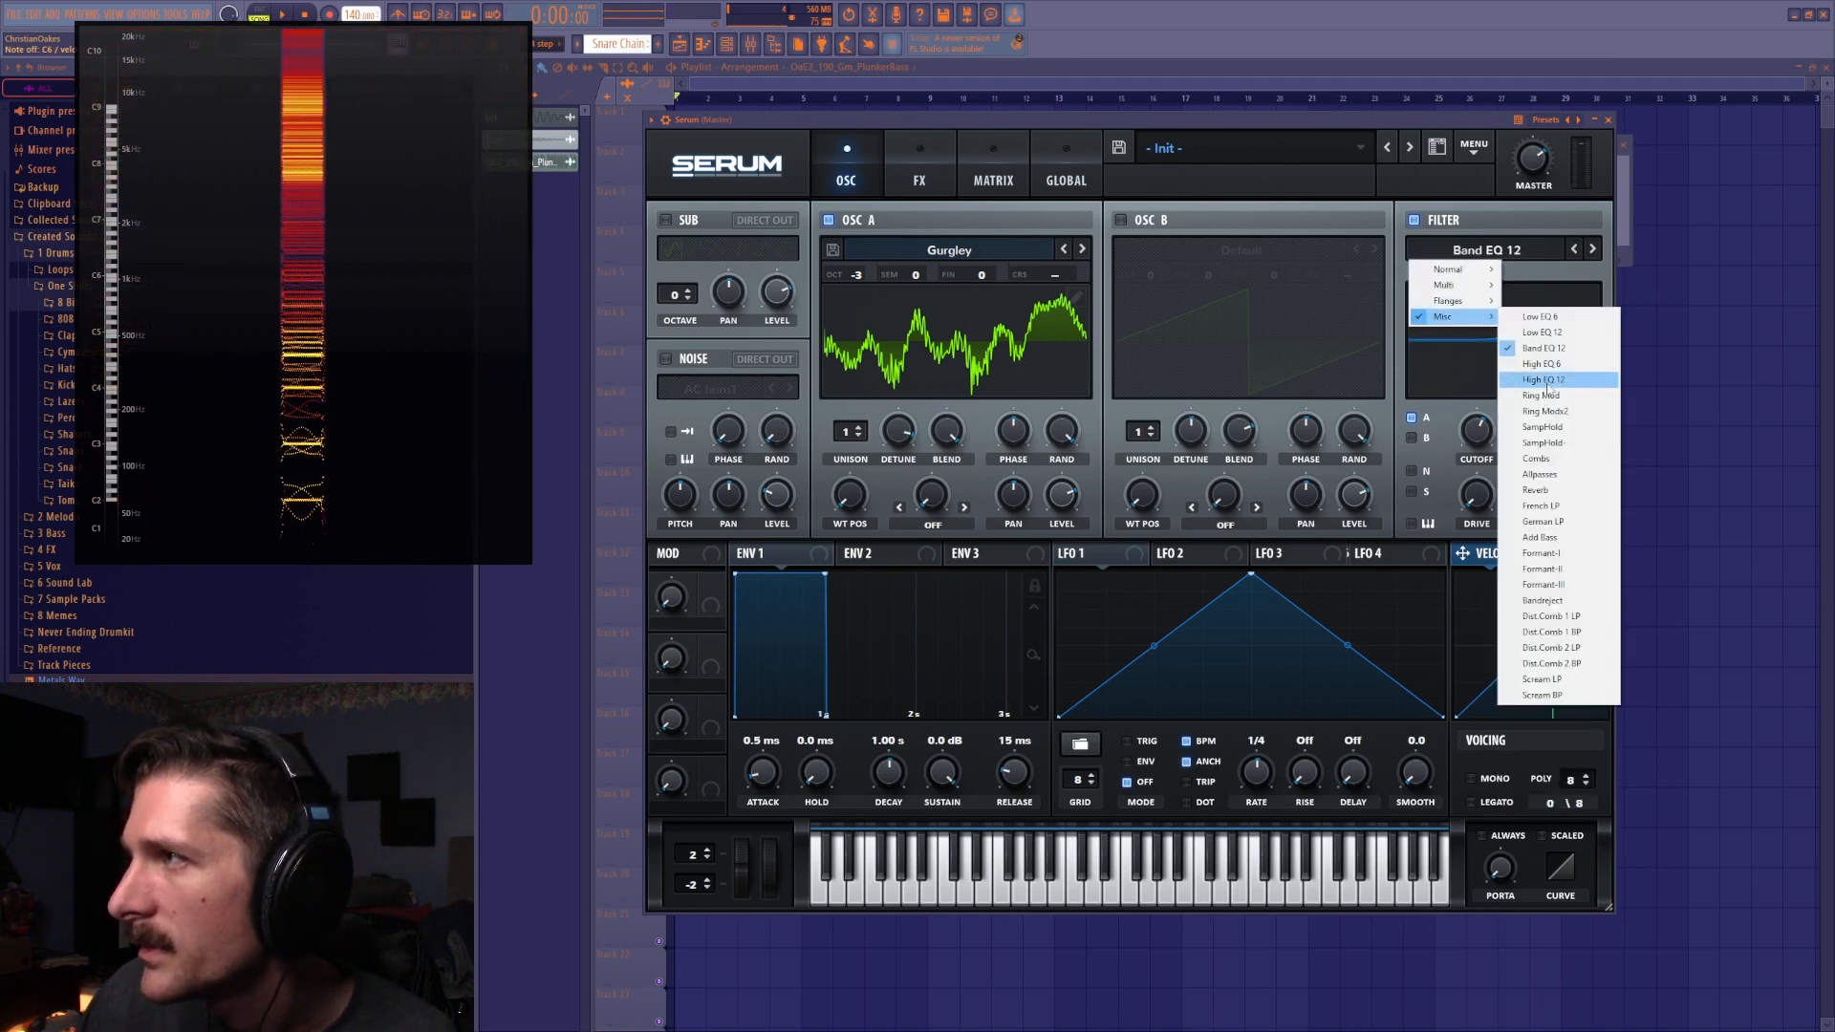
pyautogui.click(1550, 412)
pyautogui.moveTo(1476, 432)
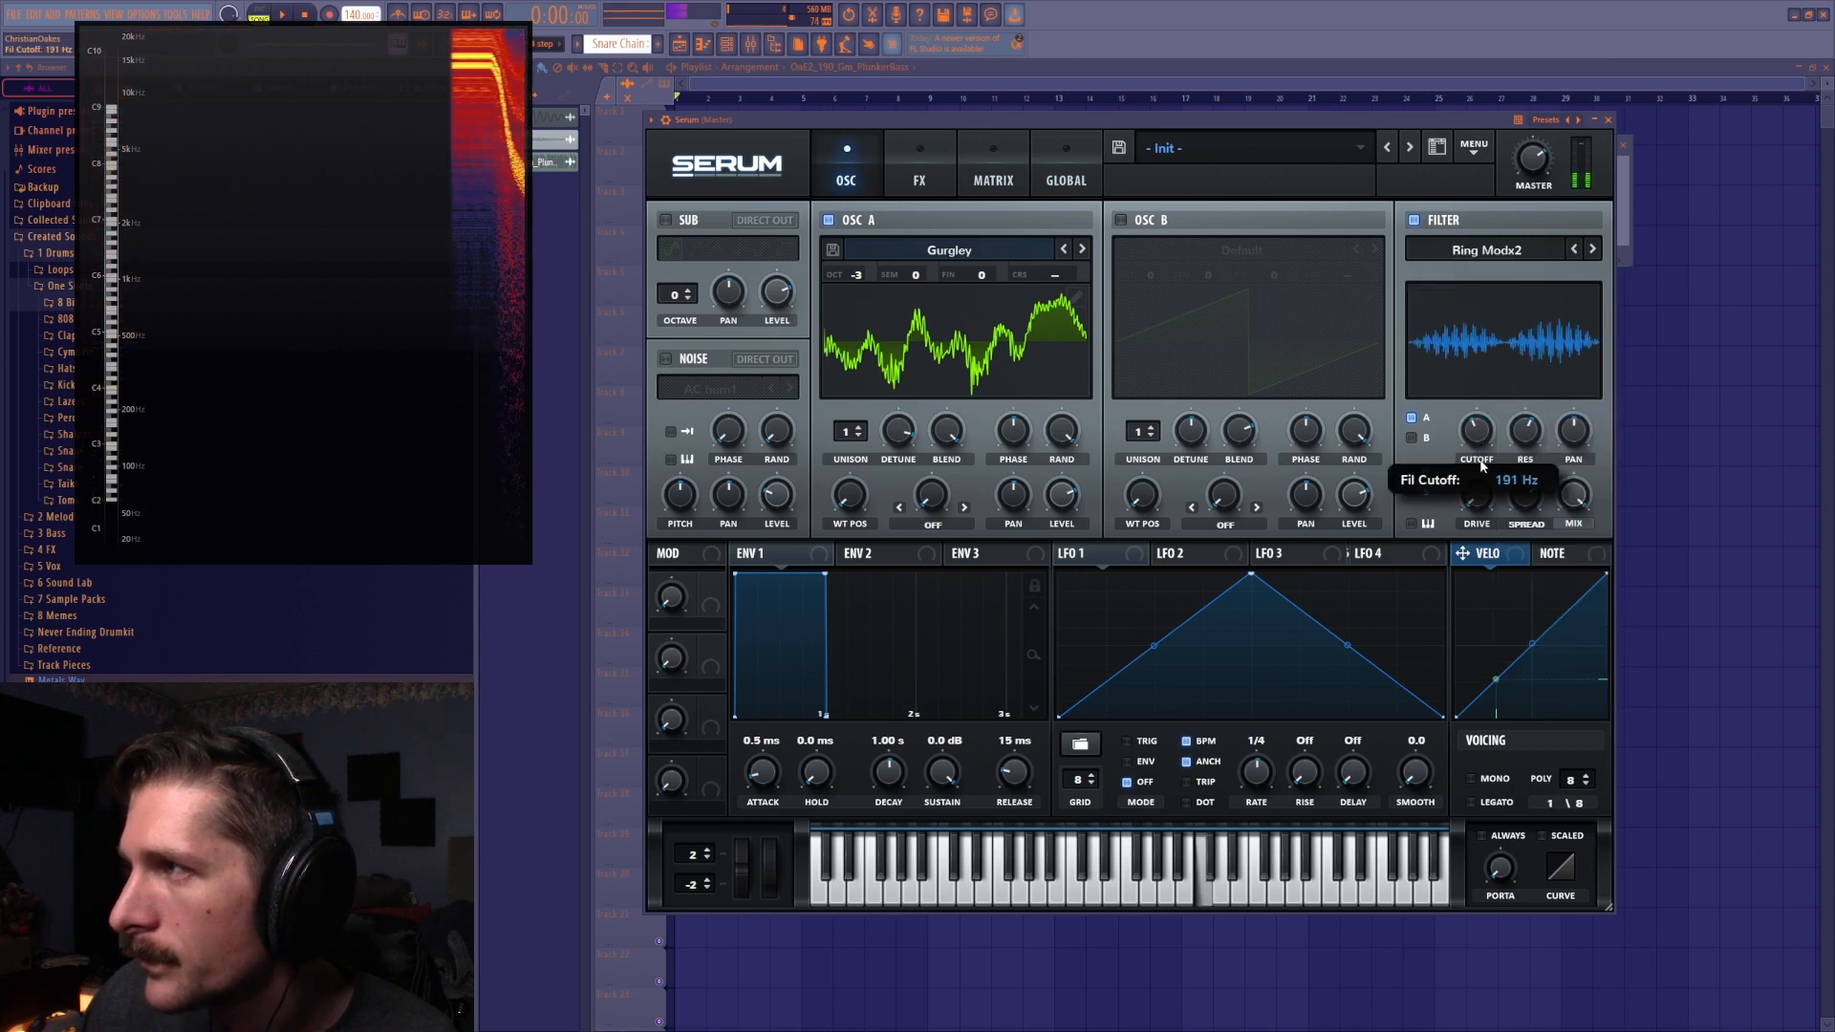
# Advance the filter type to Allpasses and sweep its cutoff through about 57 Hz
pyautogui.click(1592, 249)
pyautogui.click(1593, 249)
pyautogui.moveTo(1472, 432)
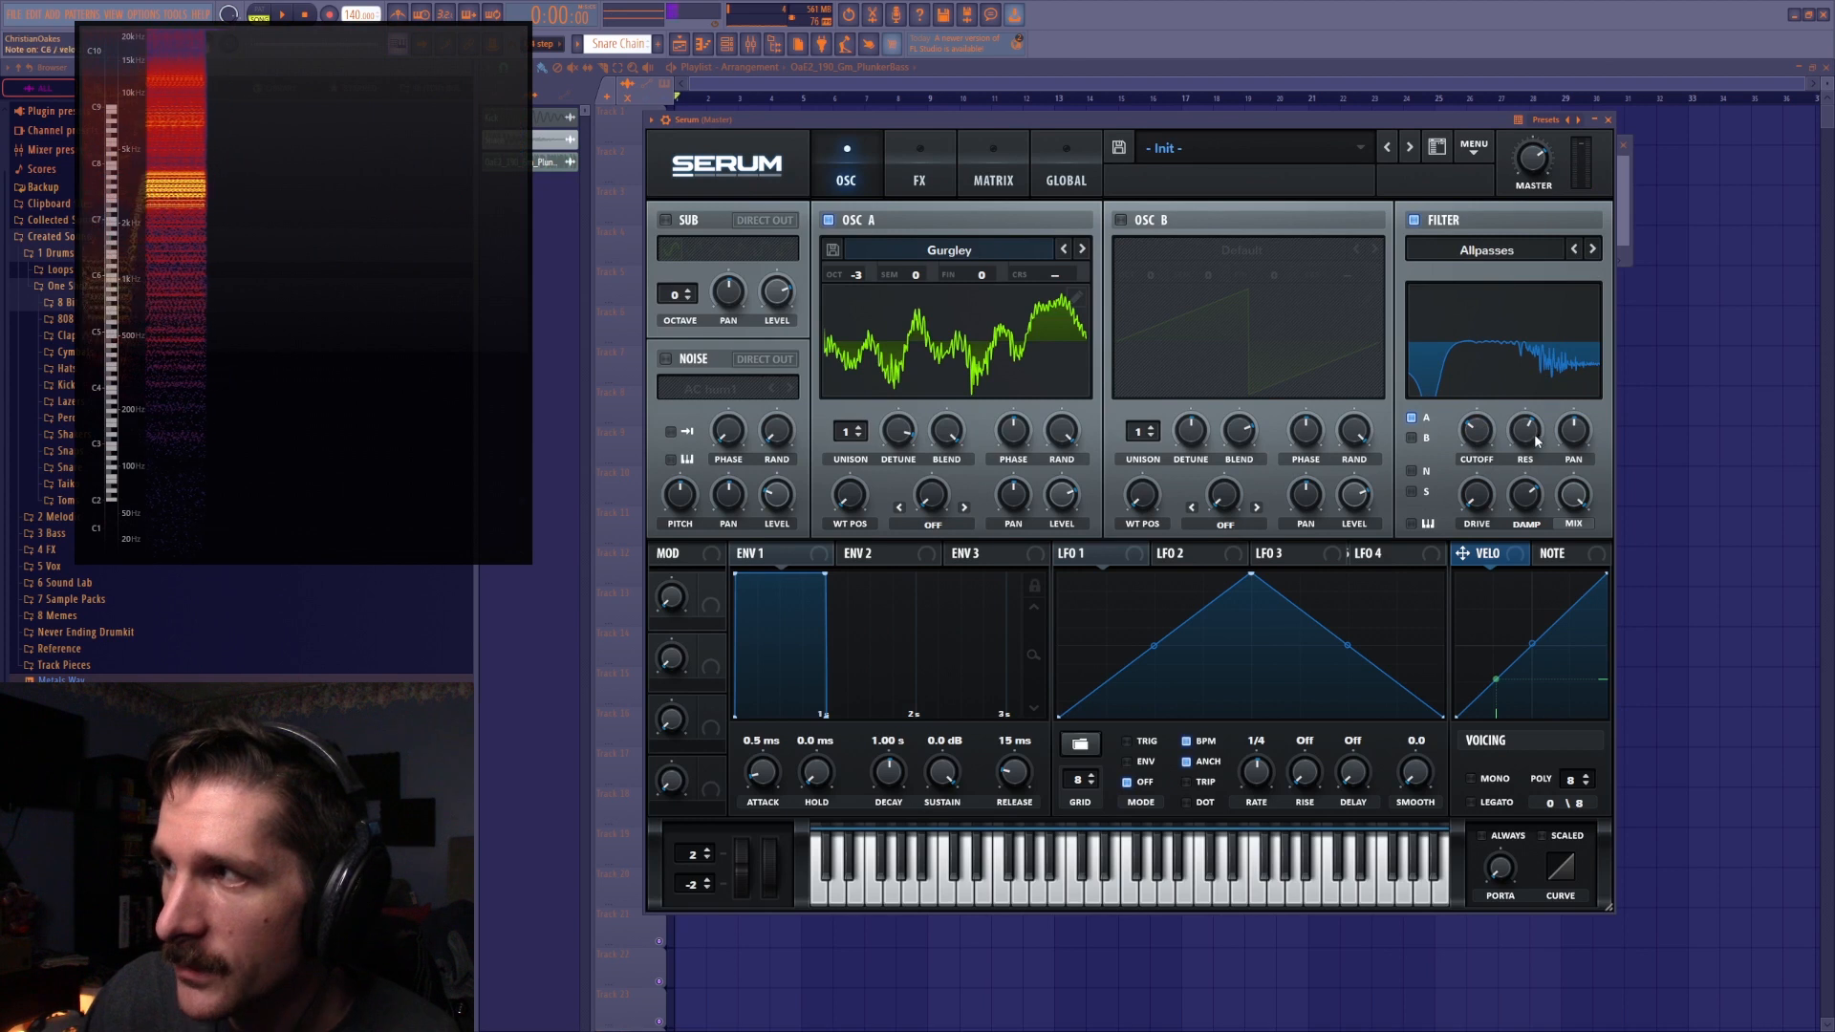
pyautogui.moveTo(1472, 432); pyautogui.dragTo(1476, 459)
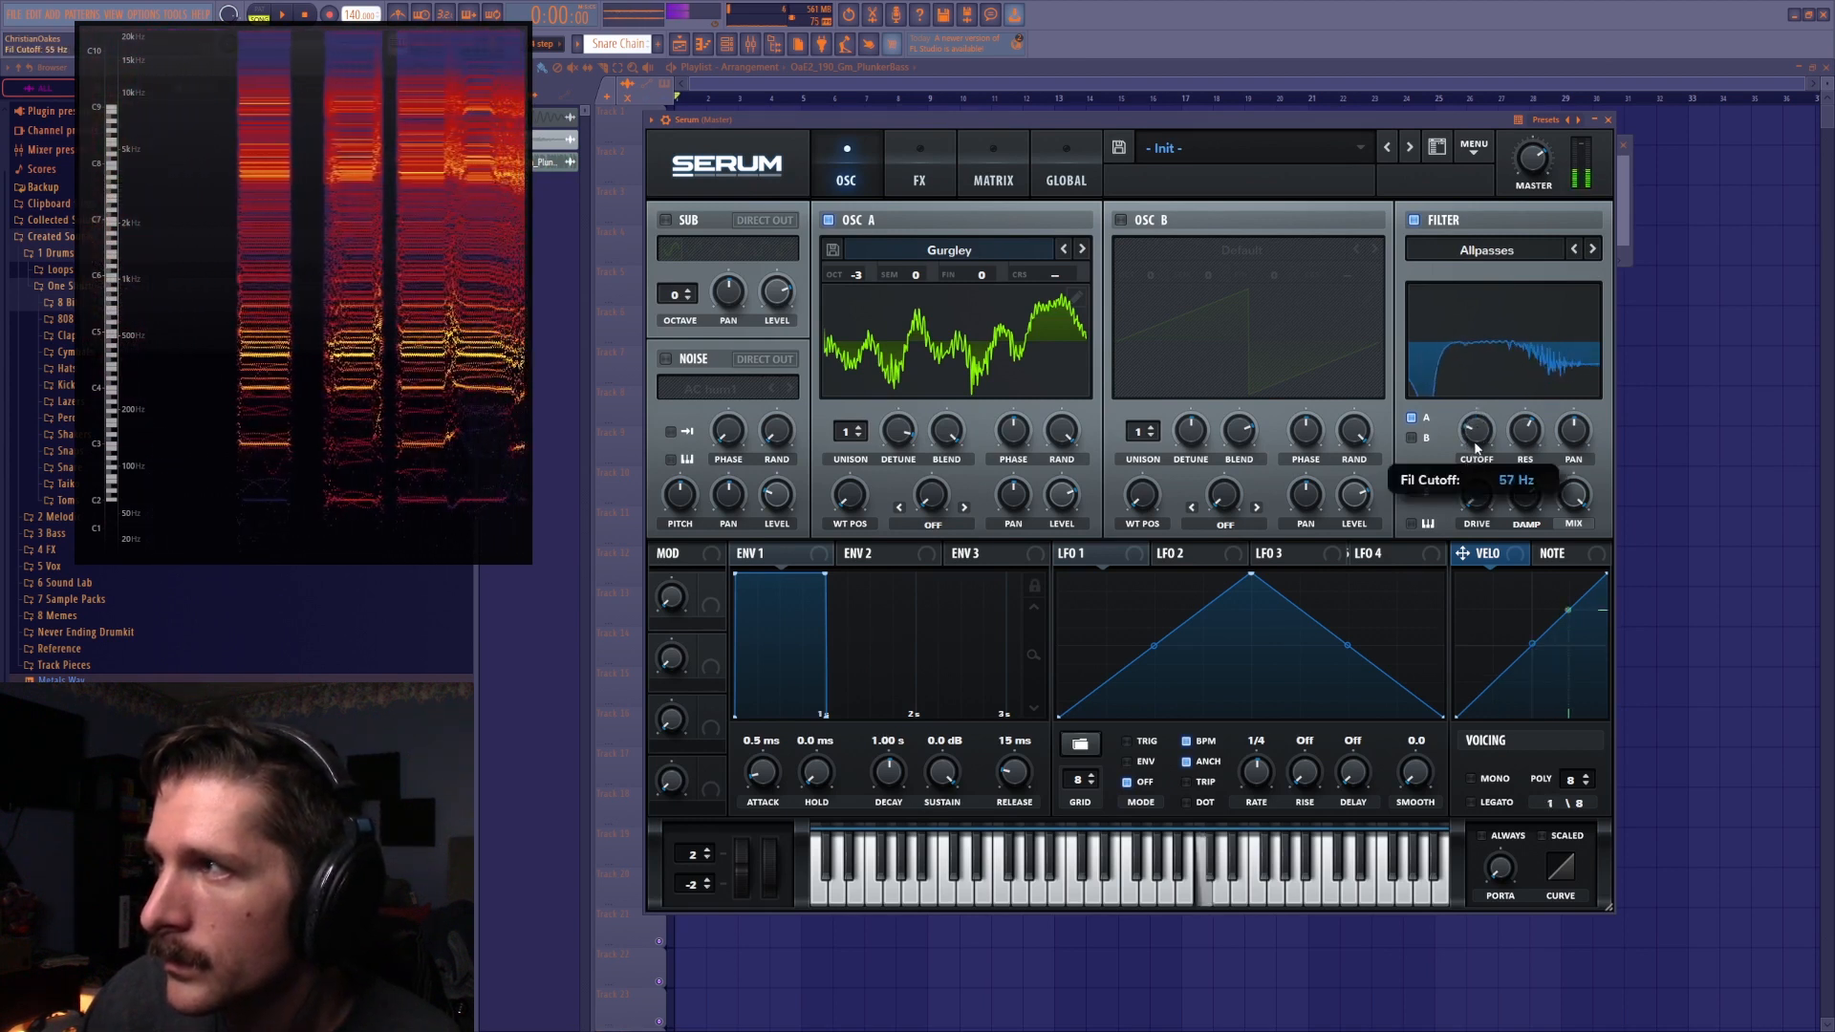
pyautogui.scroll(-2, 1539, 325)
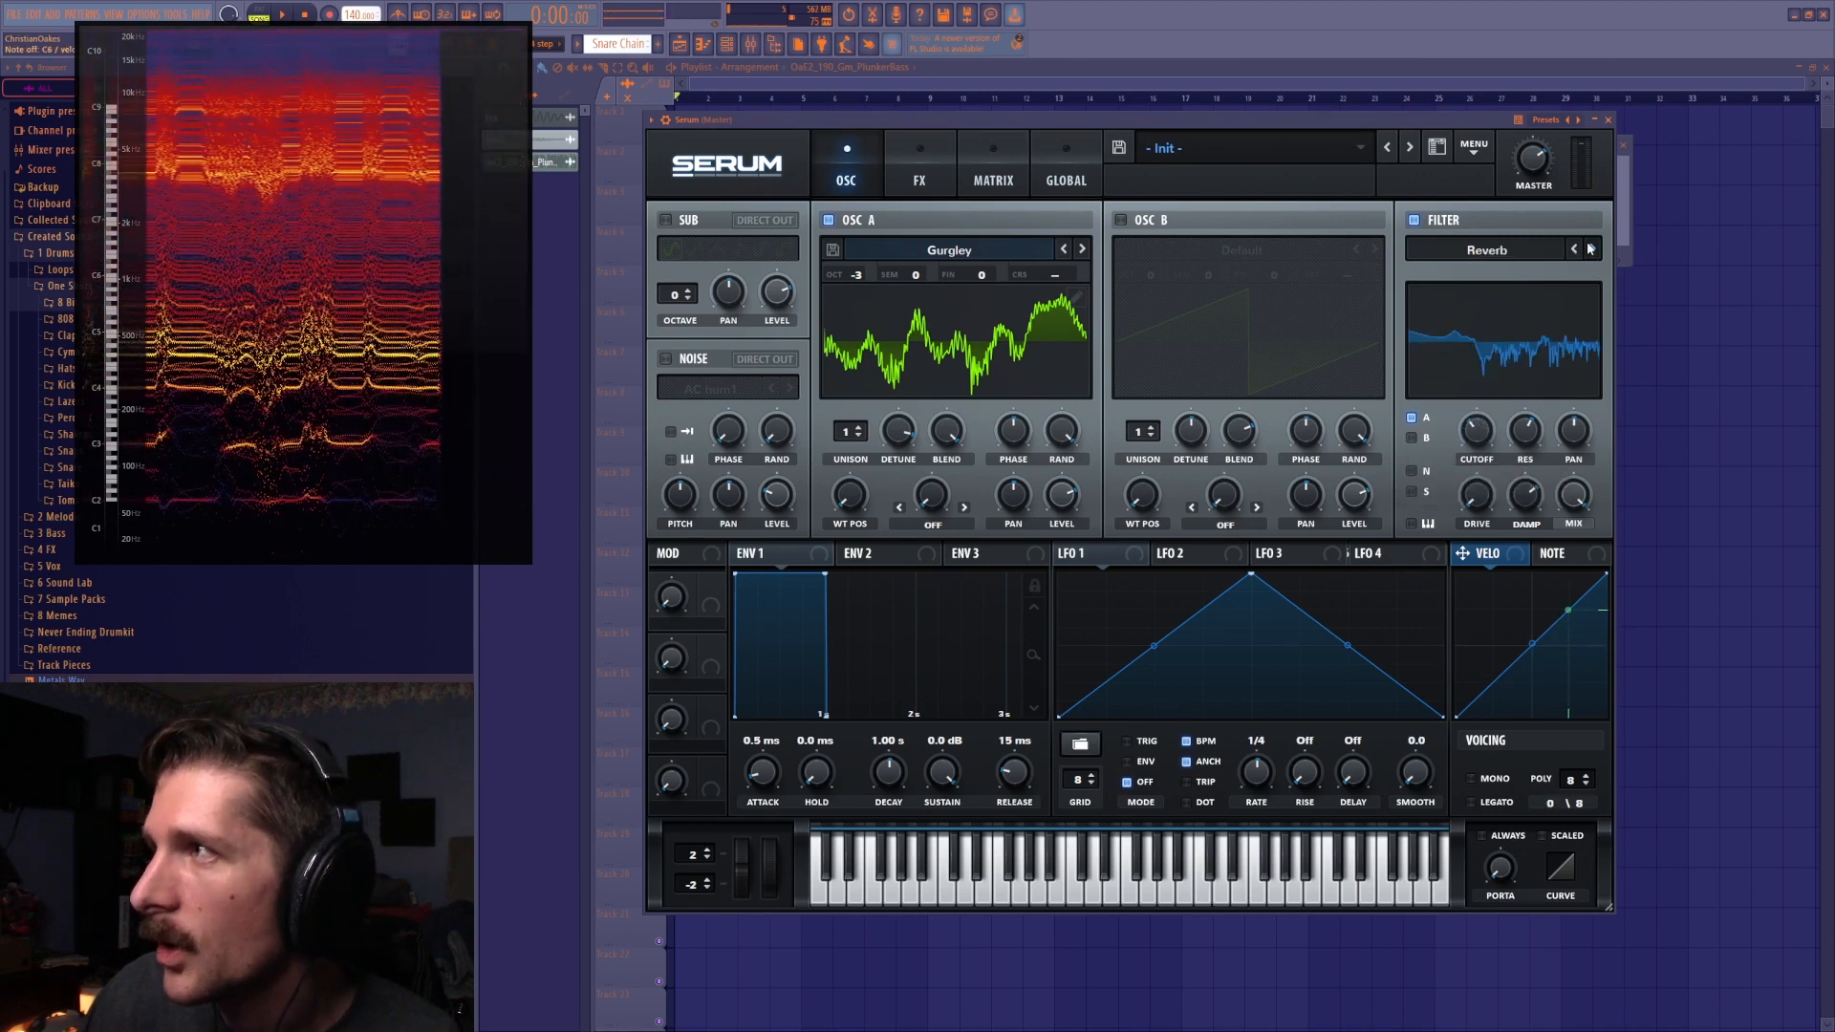
# Raise the drive on the French LP filter, switch to Add Bass, and toggle the filter off and on
pyautogui.moveTo(1476, 492)
pyautogui.mouseDown()
pyautogui.moveTo(1497, 381)
pyautogui.moveTo(1490, 492)
pyautogui.mouseUp()
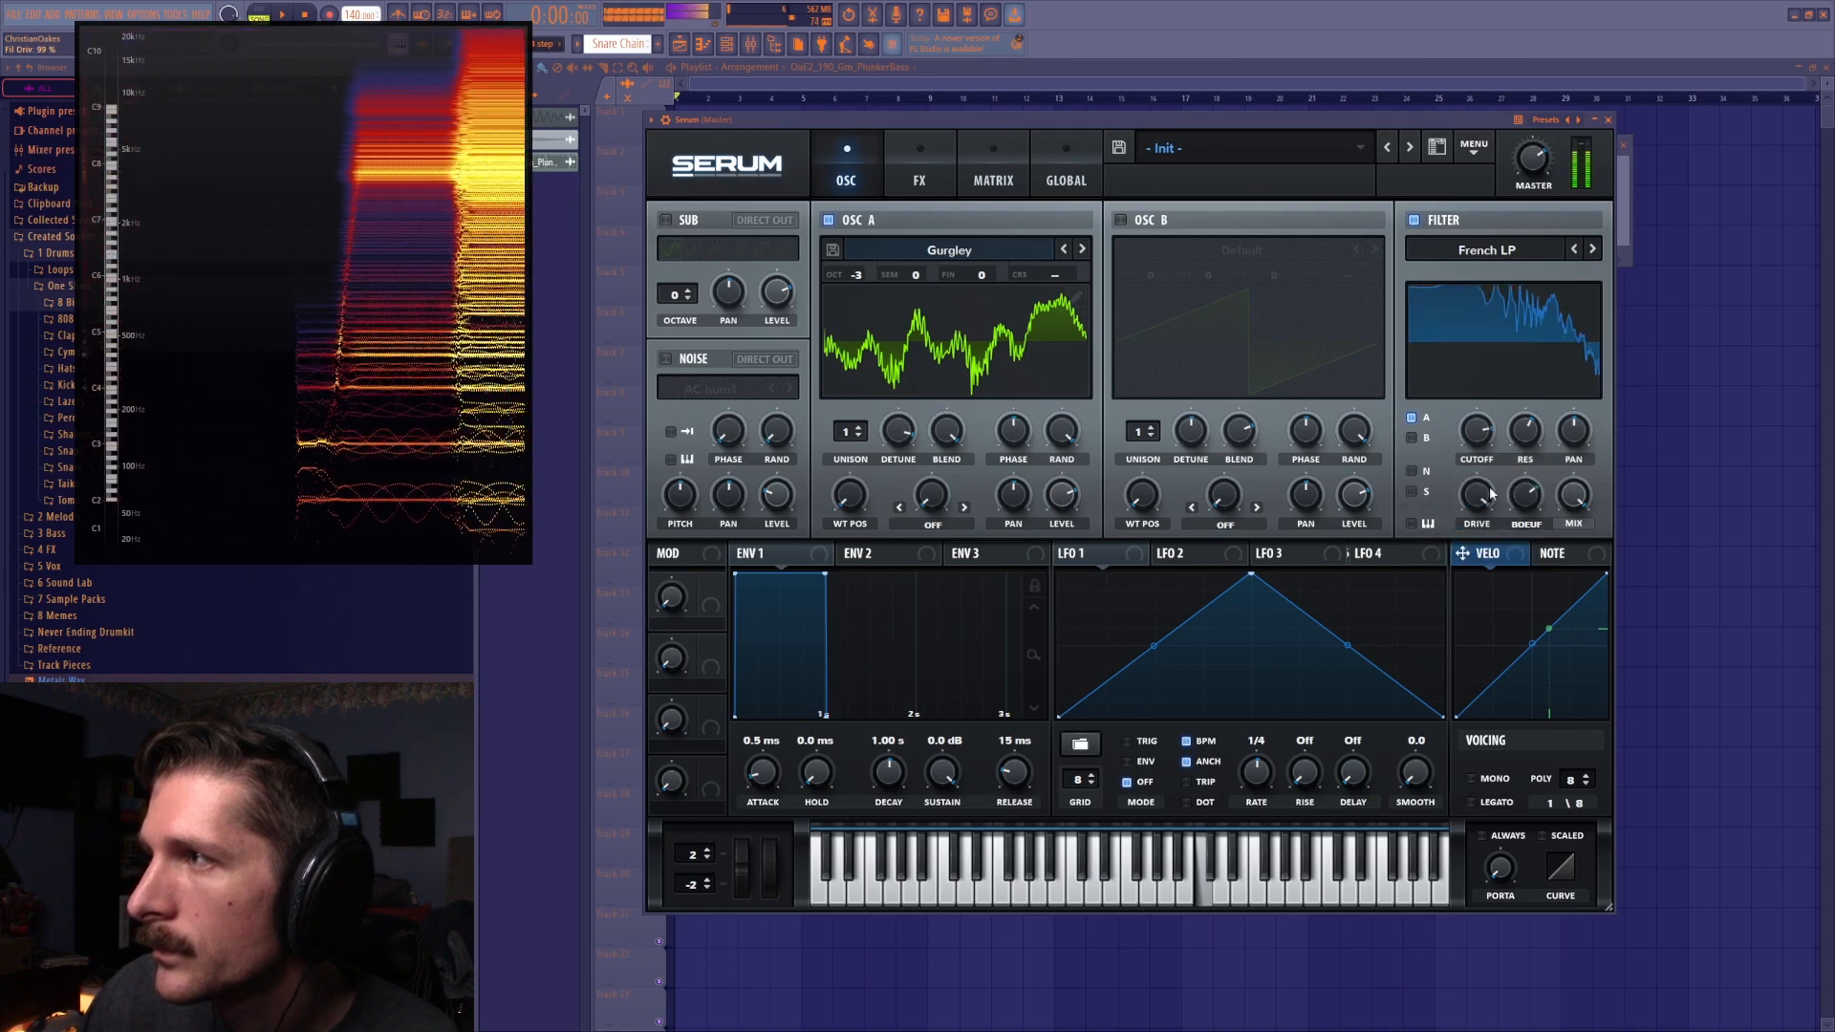
pyautogui.click(1592, 249)
pyautogui.click(1592, 249)
pyautogui.click(1414, 219)
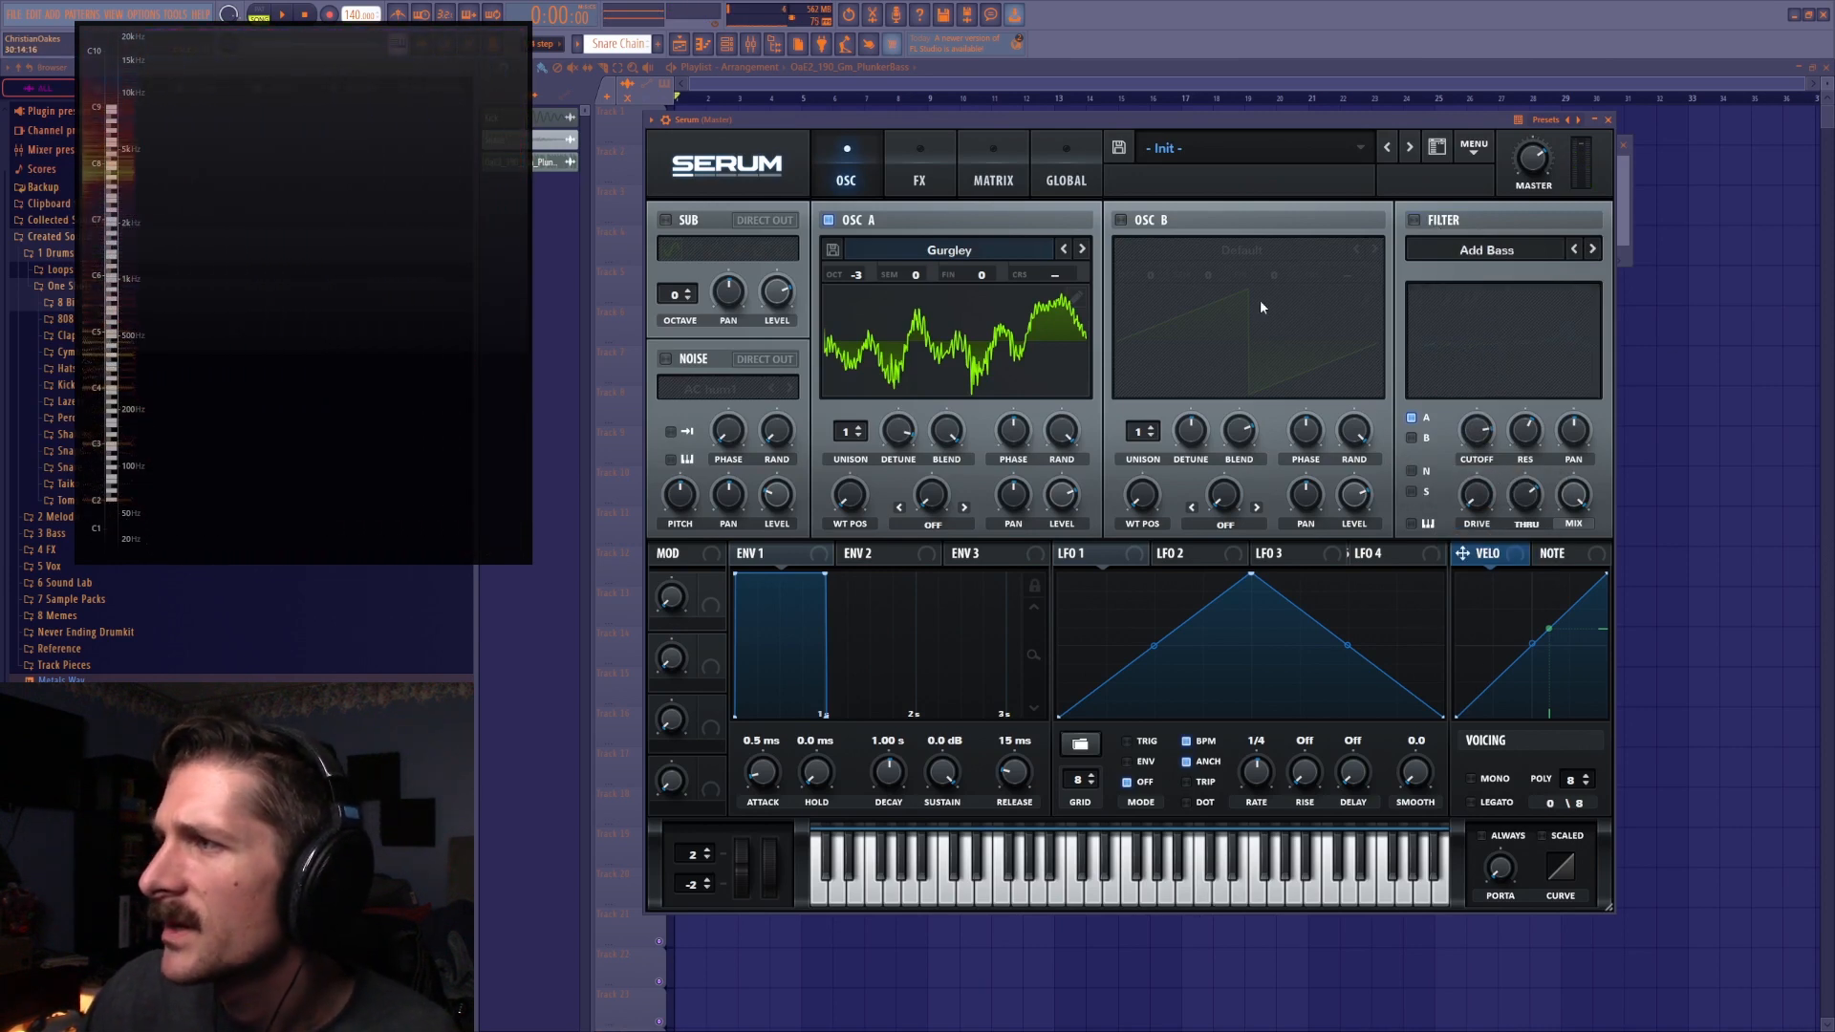
pyautogui.click(1414, 220)
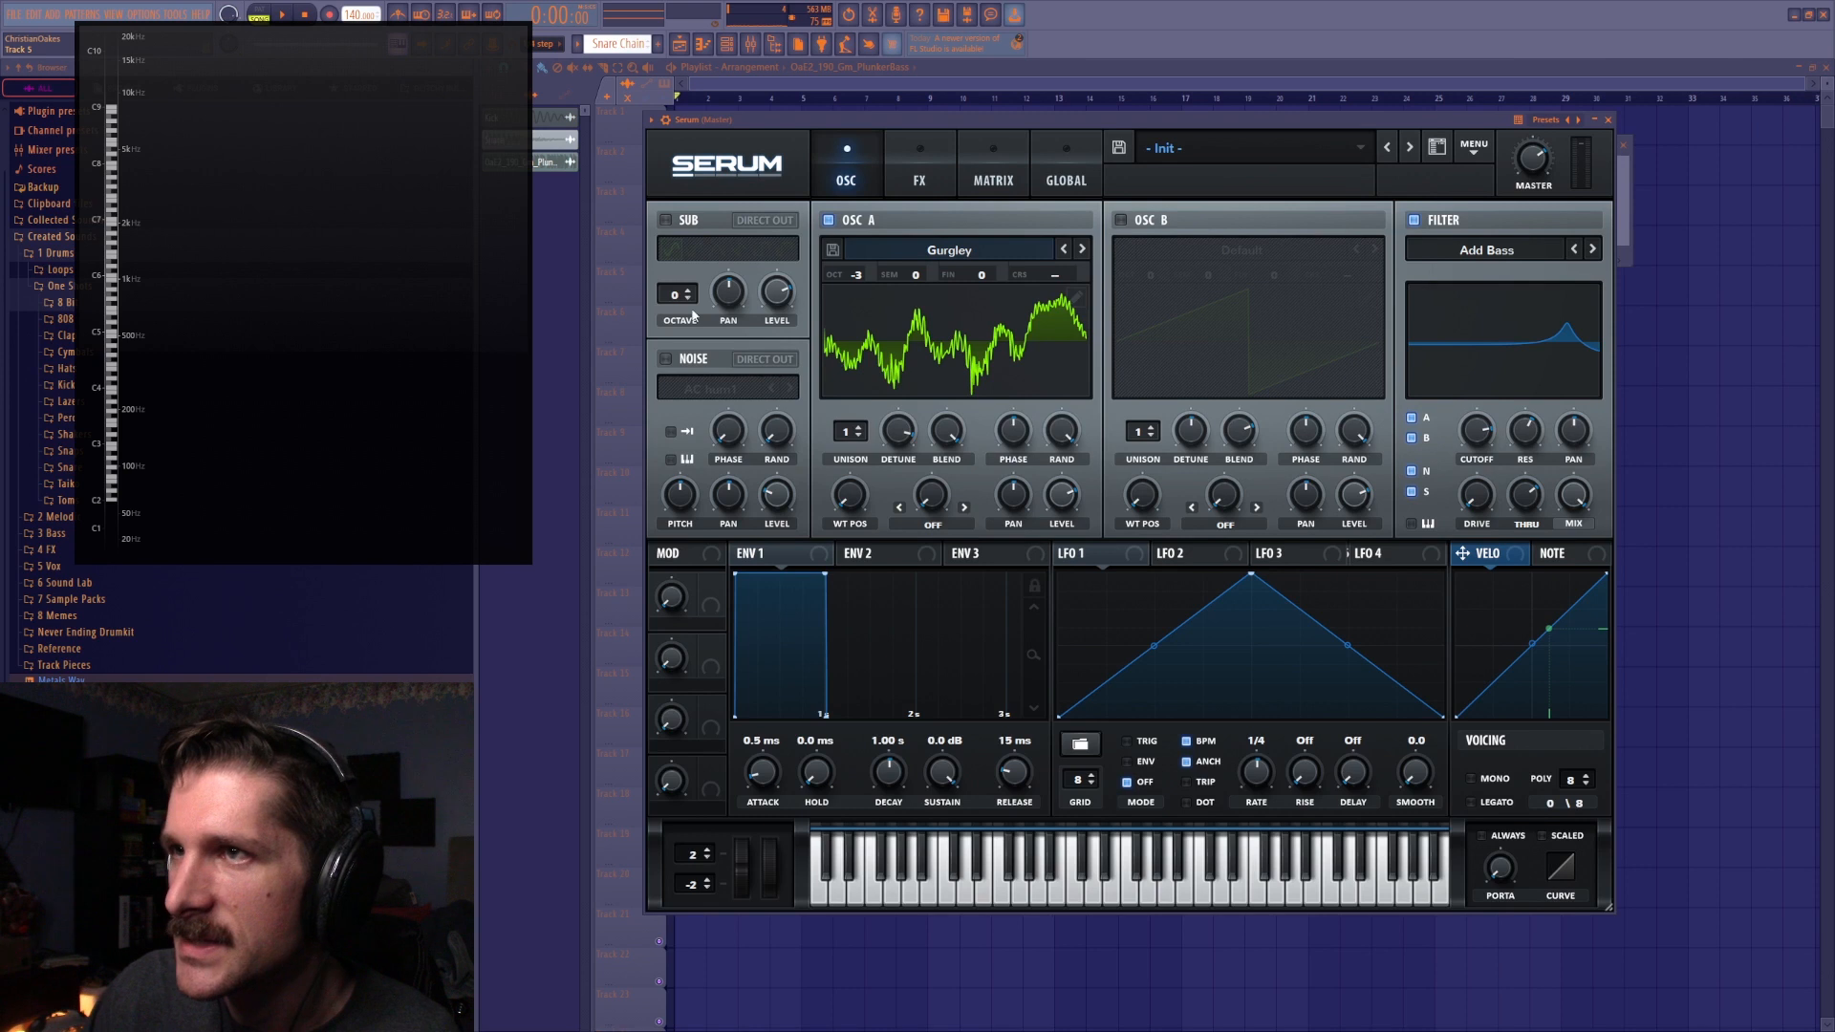
# Enable oscillator B, try the filter's source routing with a cutoff sweep, and turn the filter off
pyautogui.click(1121, 219)
pyautogui.moveTo(1478, 491)
pyautogui.mouseDown()
pyautogui.moveTo(1479, 411)
pyautogui.moveTo(1479, 485)
pyautogui.mouseUp()
pyautogui.click(1412, 438)
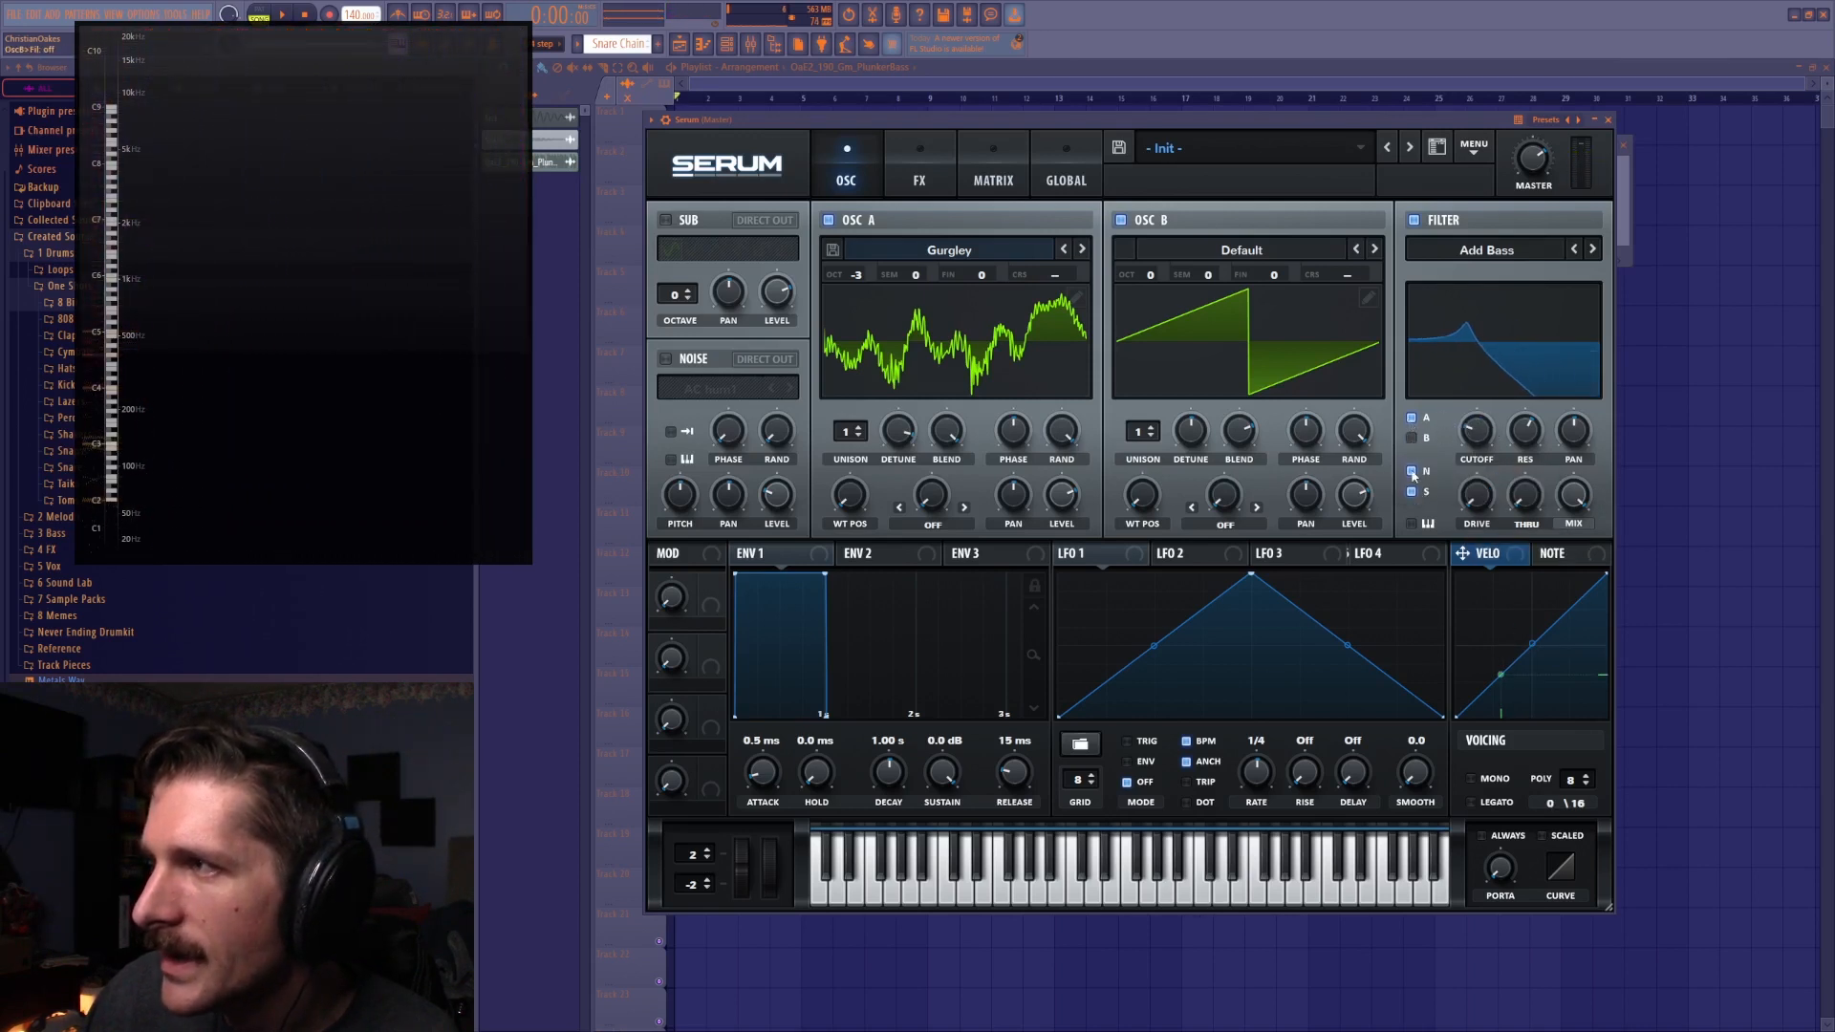
pyautogui.moveTo(1477, 445)
pyautogui.mouseDown()
pyautogui.moveTo(1502, 398)
pyautogui.moveTo(1489, 473)
pyautogui.mouseUp()
pyautogui.click(1415, 221)
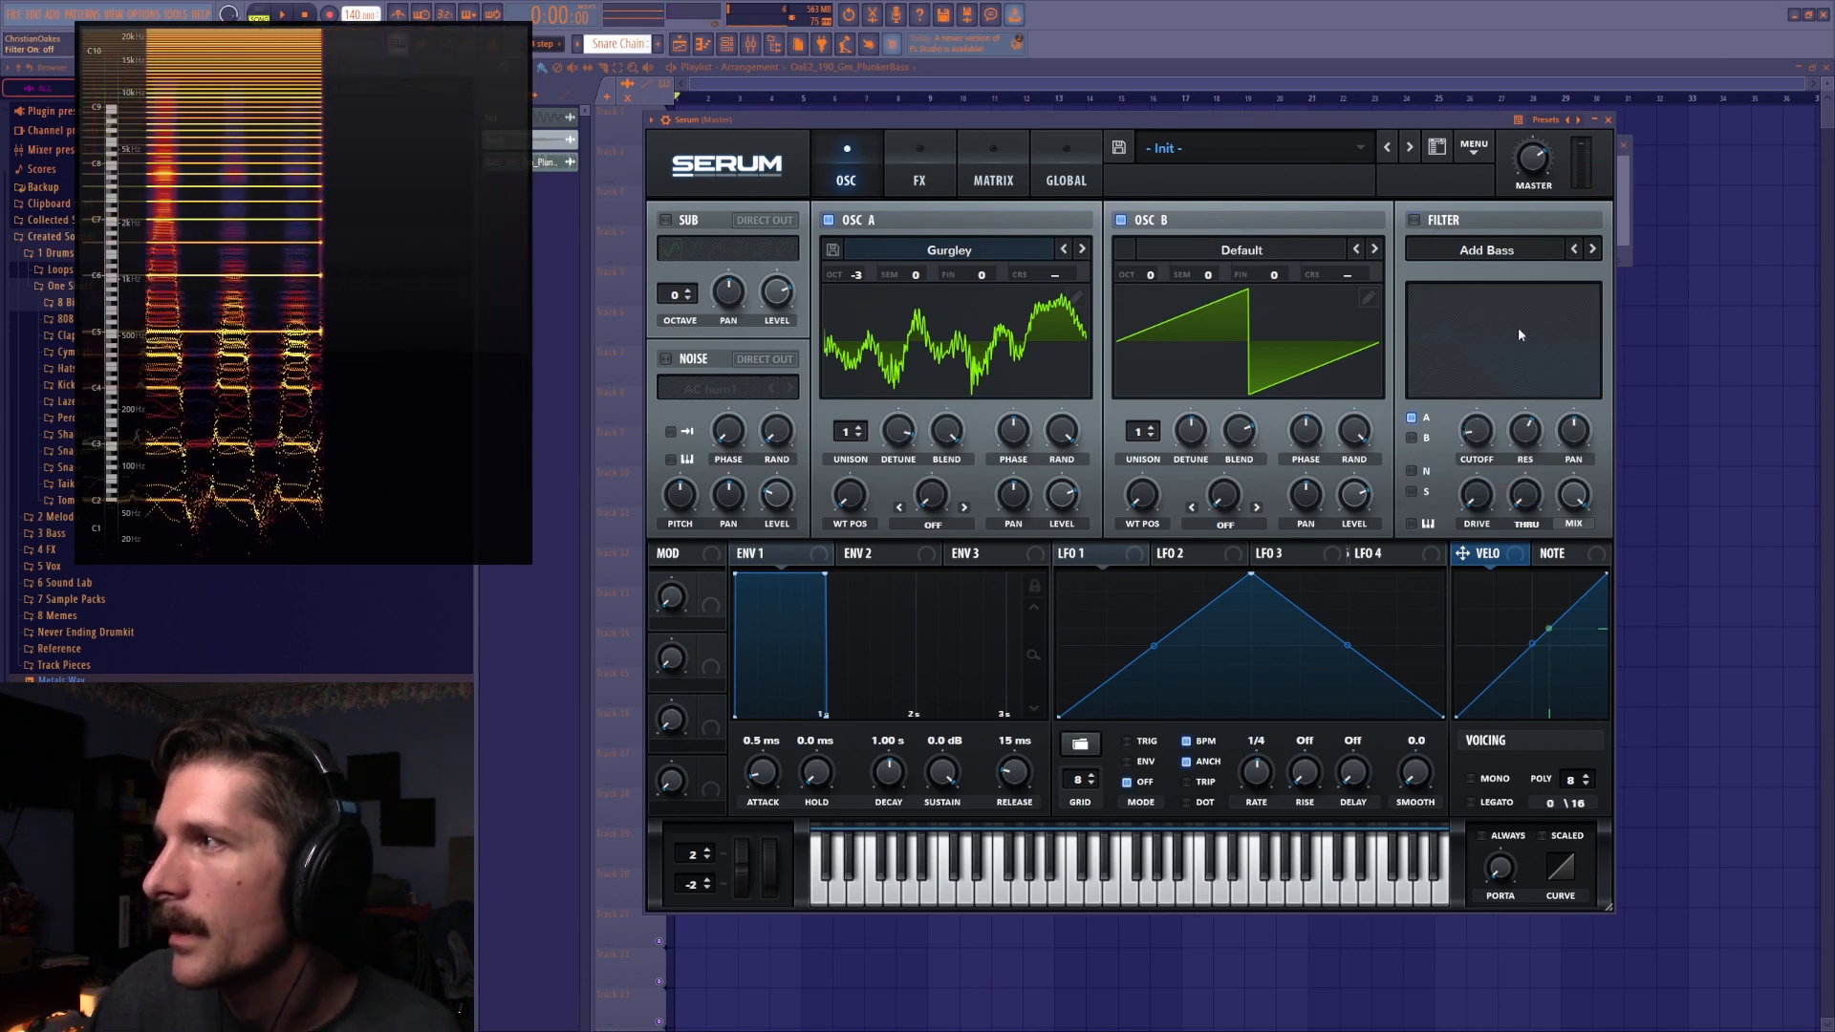
# Enable the Hyper/Dimension effect and turn off oscillator B
pyautogui.click(916, 157)
pyautogui.click(674, 225)
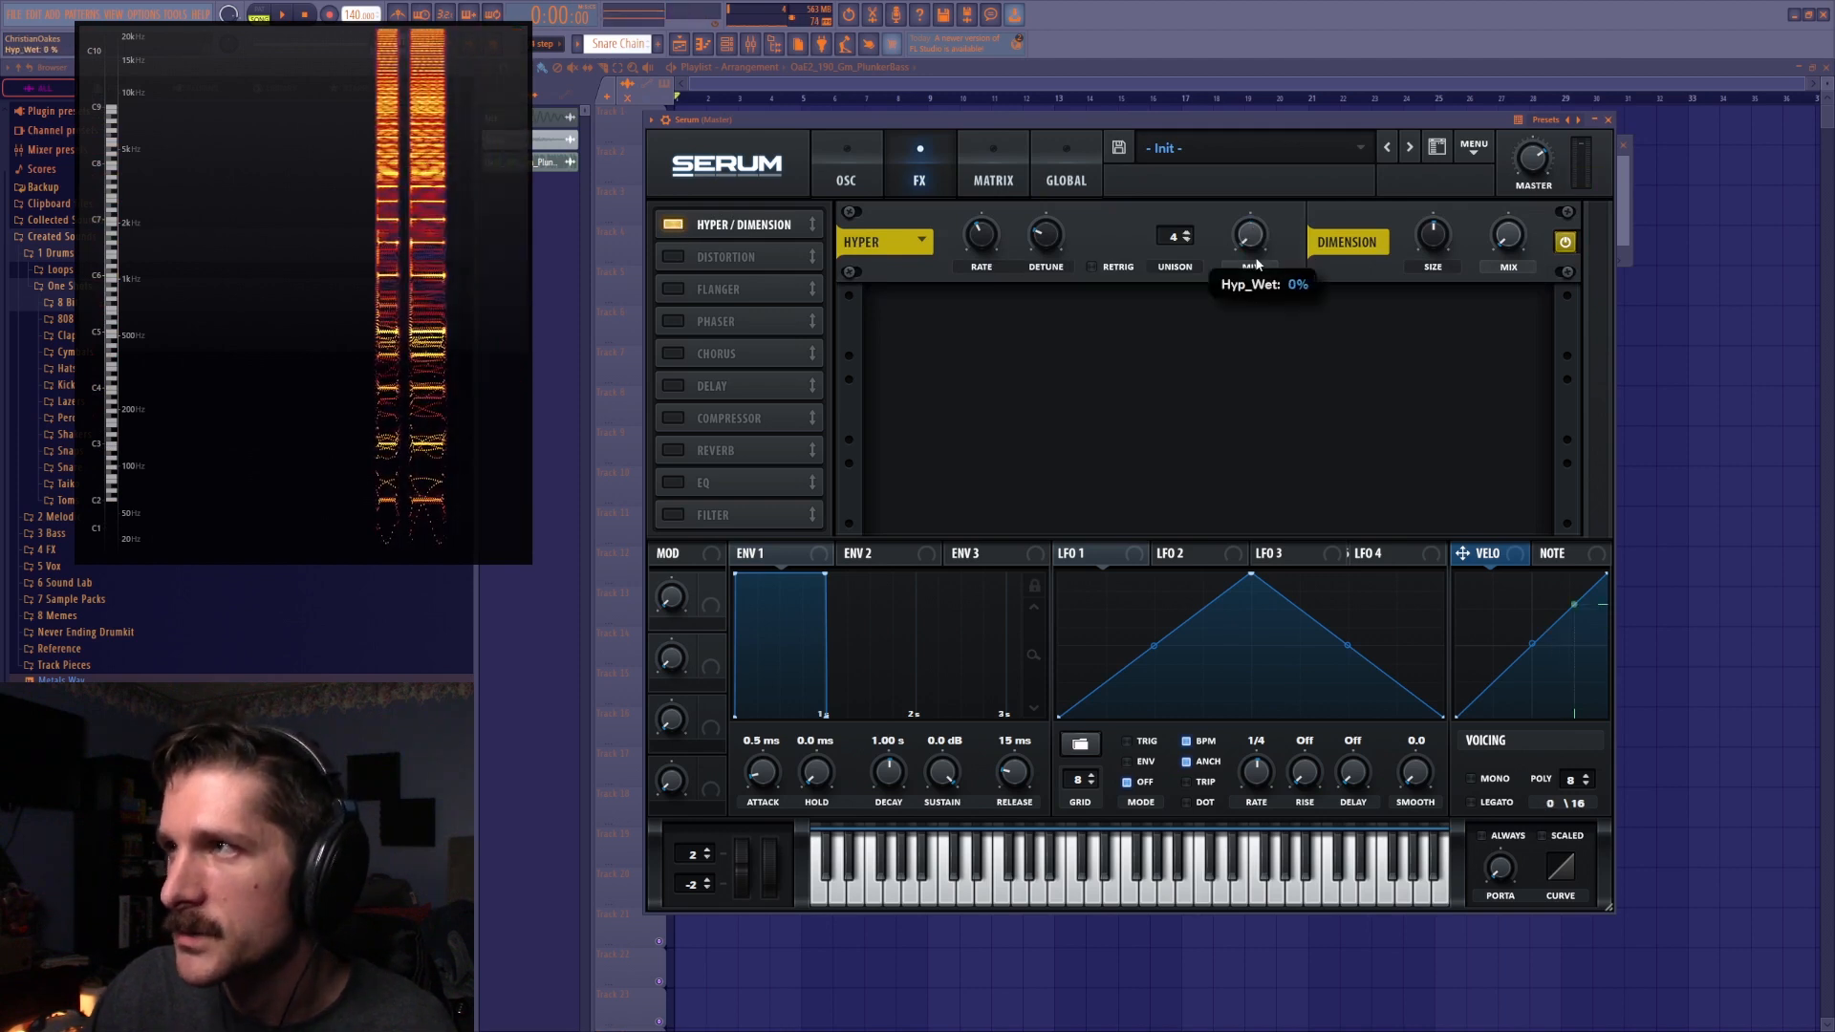
pyautogui.click(846, 167)
pyautogui.click(920, 167)
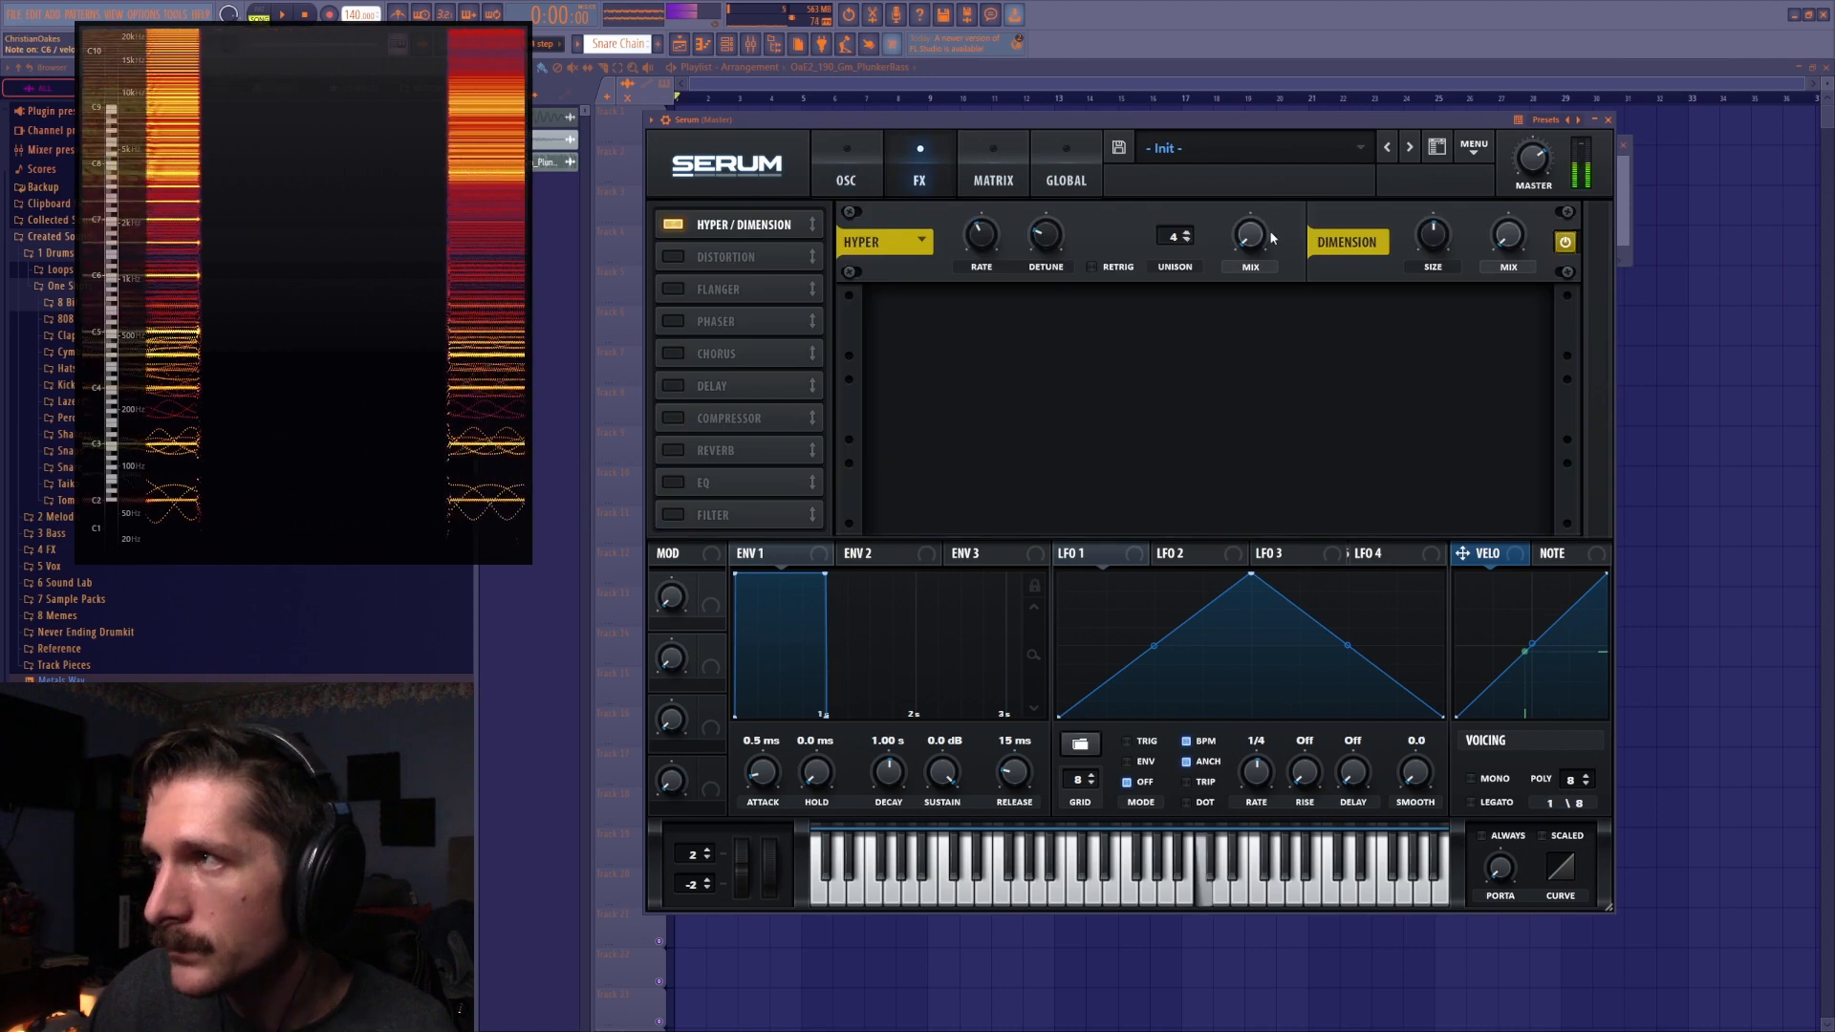
# Try extra unison voices on oscillator A, adjust the Dimension size and mix, and disable Hyper/Dimension
pyautogui.click(846, 168)
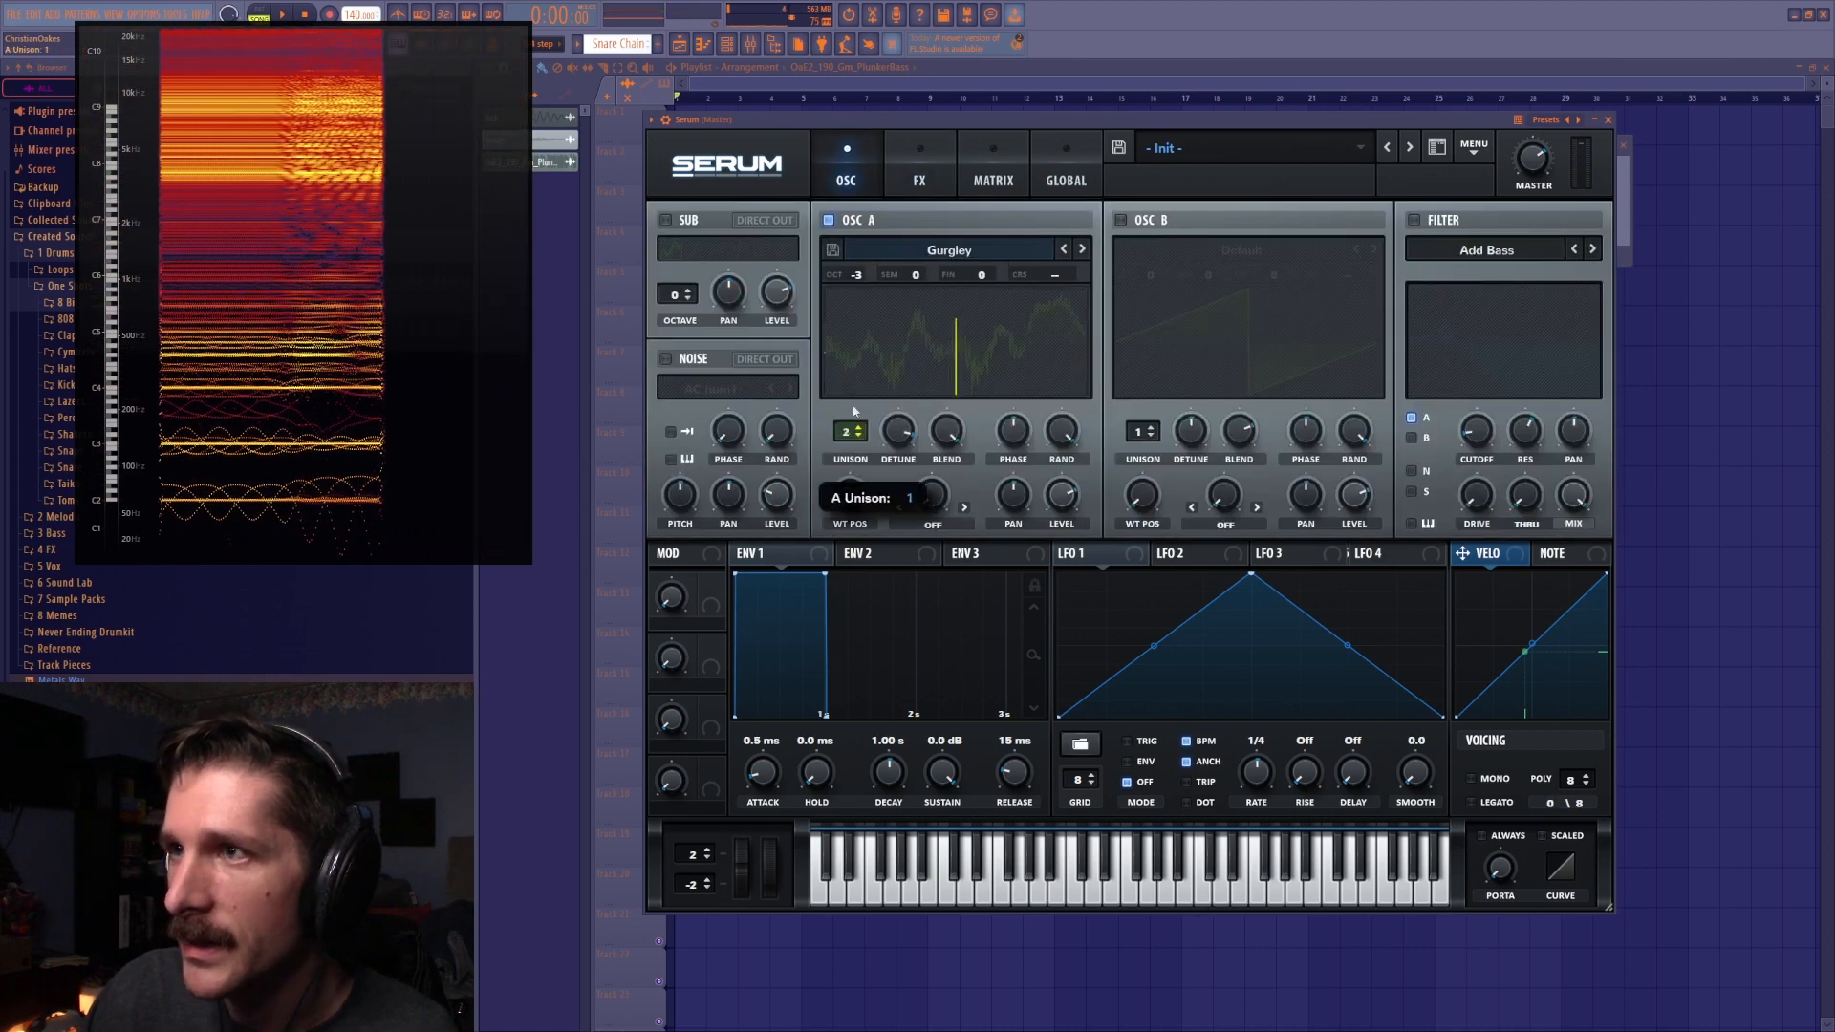
pyautogui.click(920, 167)
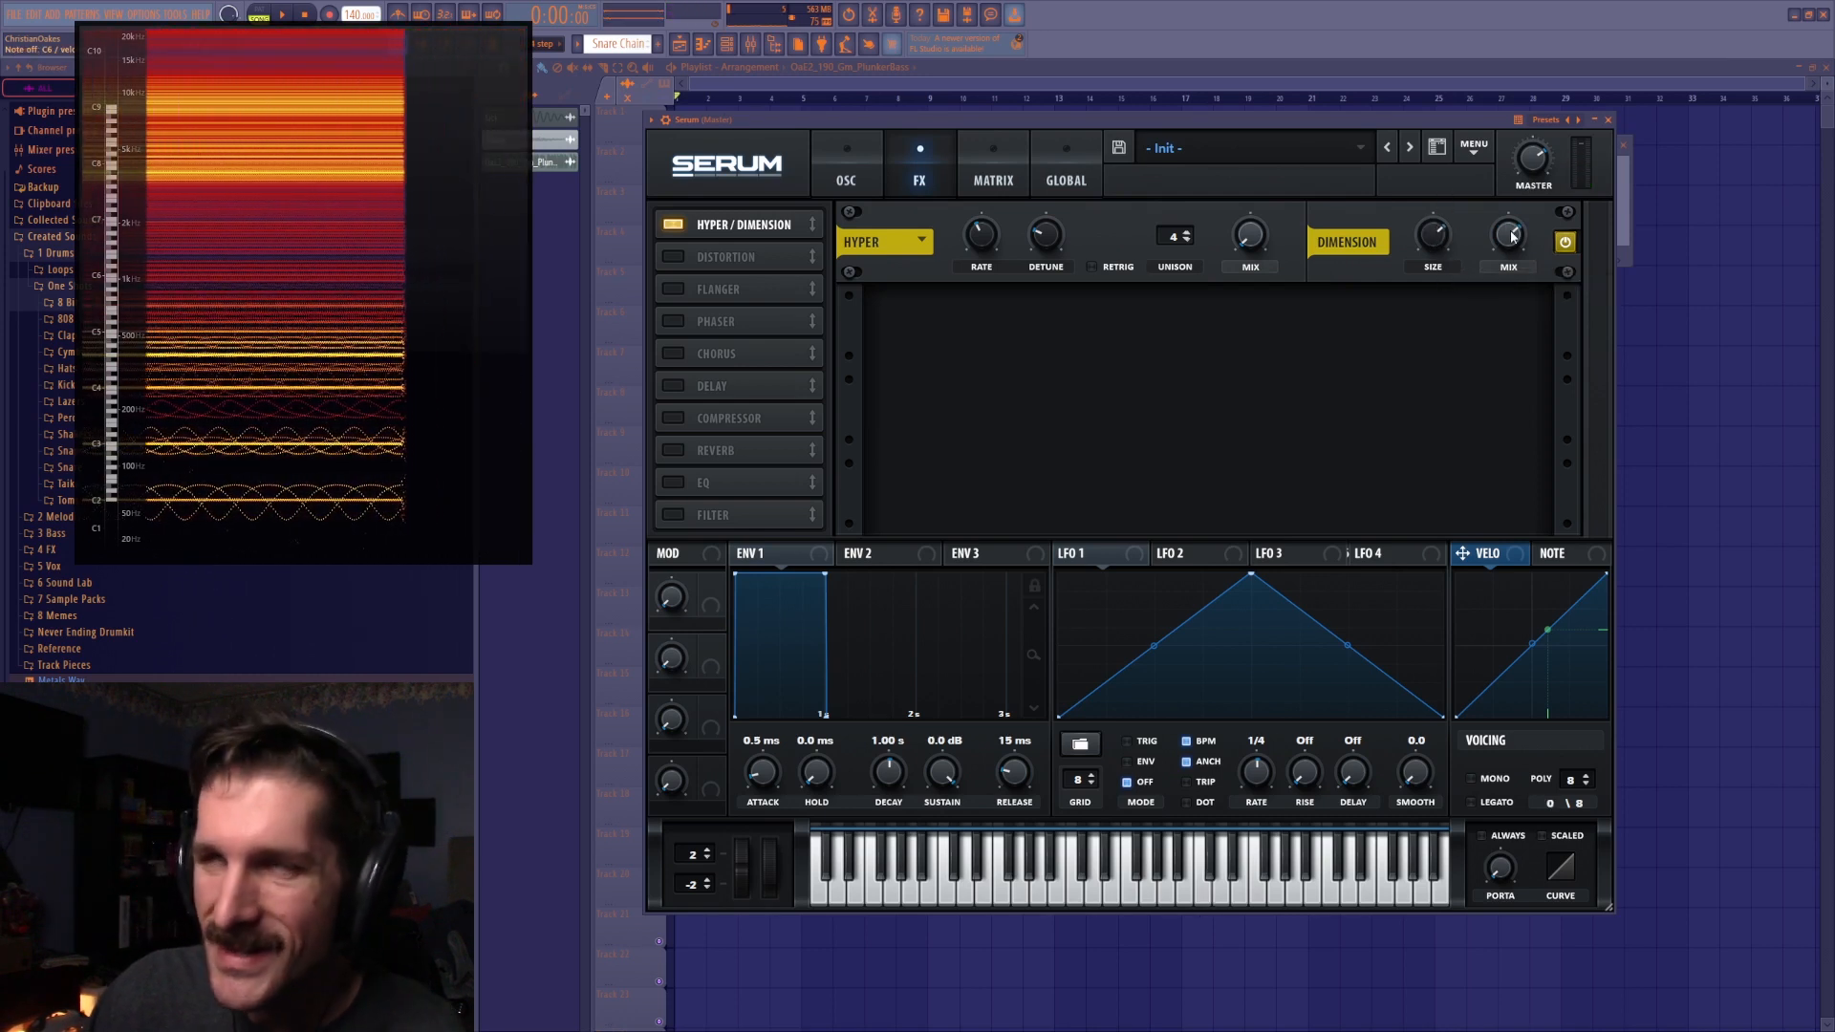
pyautogui.click(675, 225)
# Enable the Tube distortion with its drive at about 64%, and modulate oscillator A's level with LFO 1
pyautogui.click(673, 256)
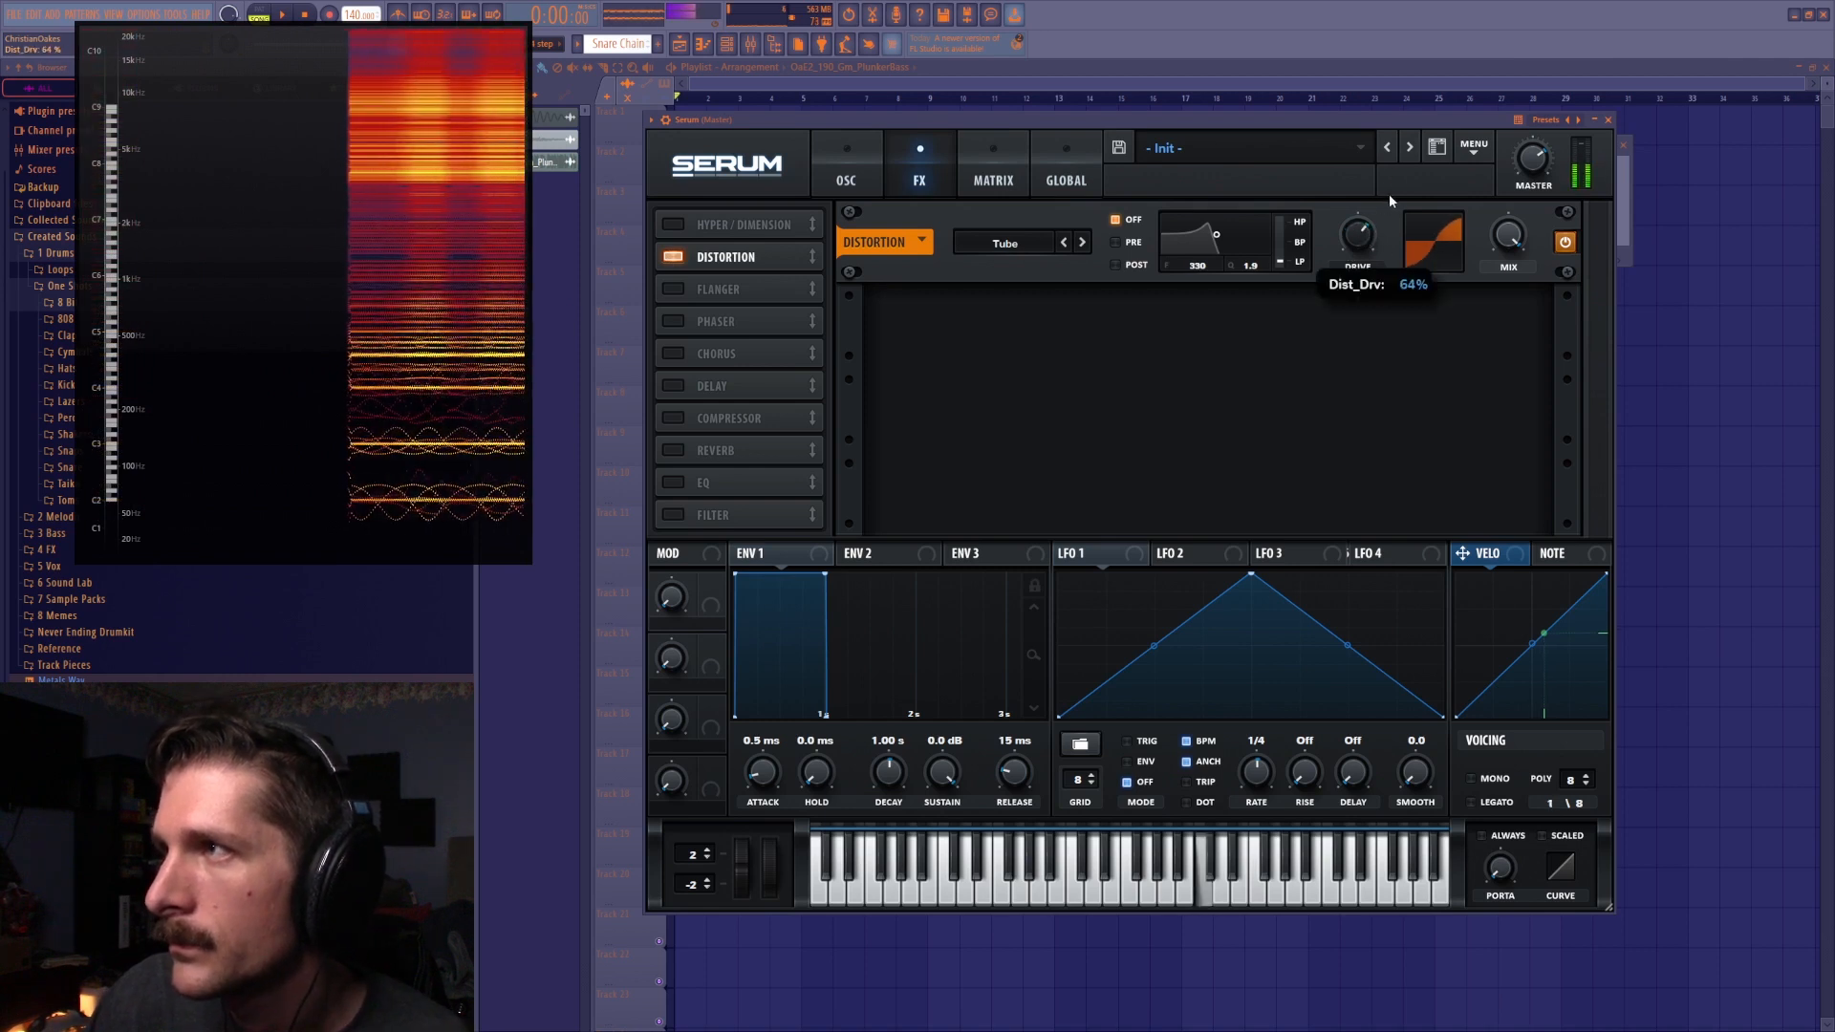
pyautogui.click(846, 175)
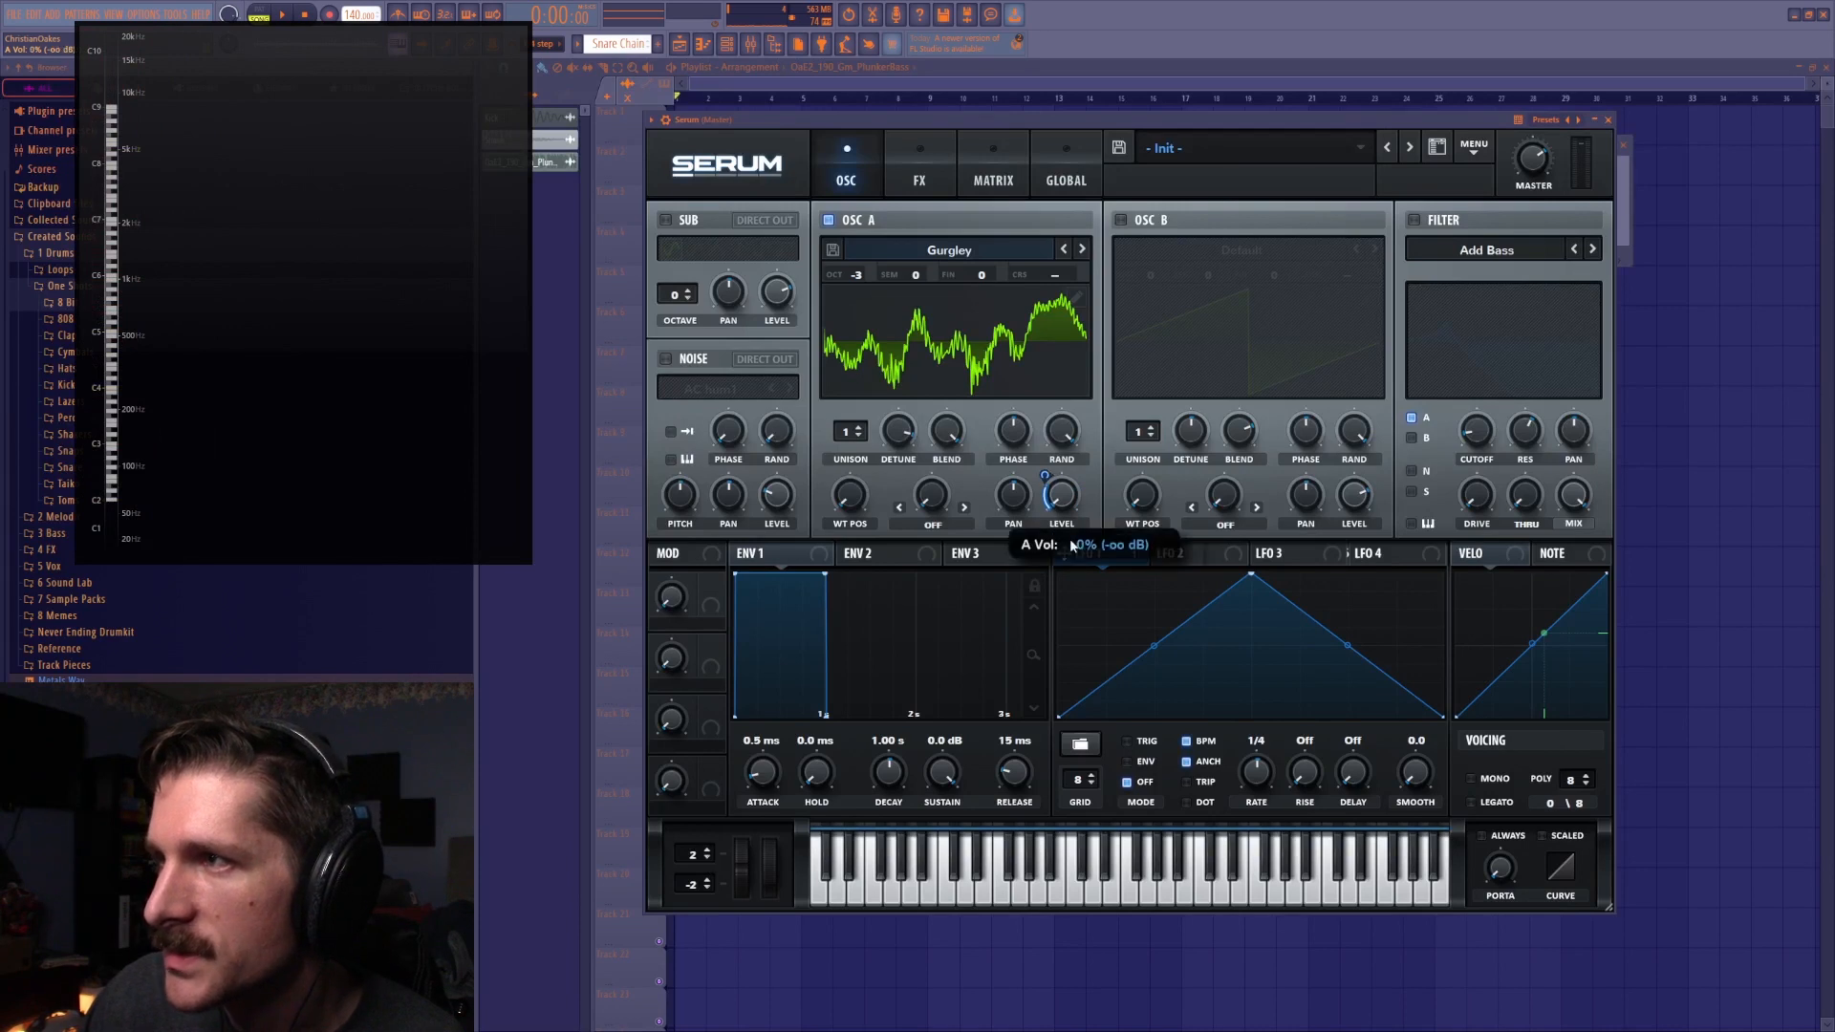
pyautogui.click(919, 172)
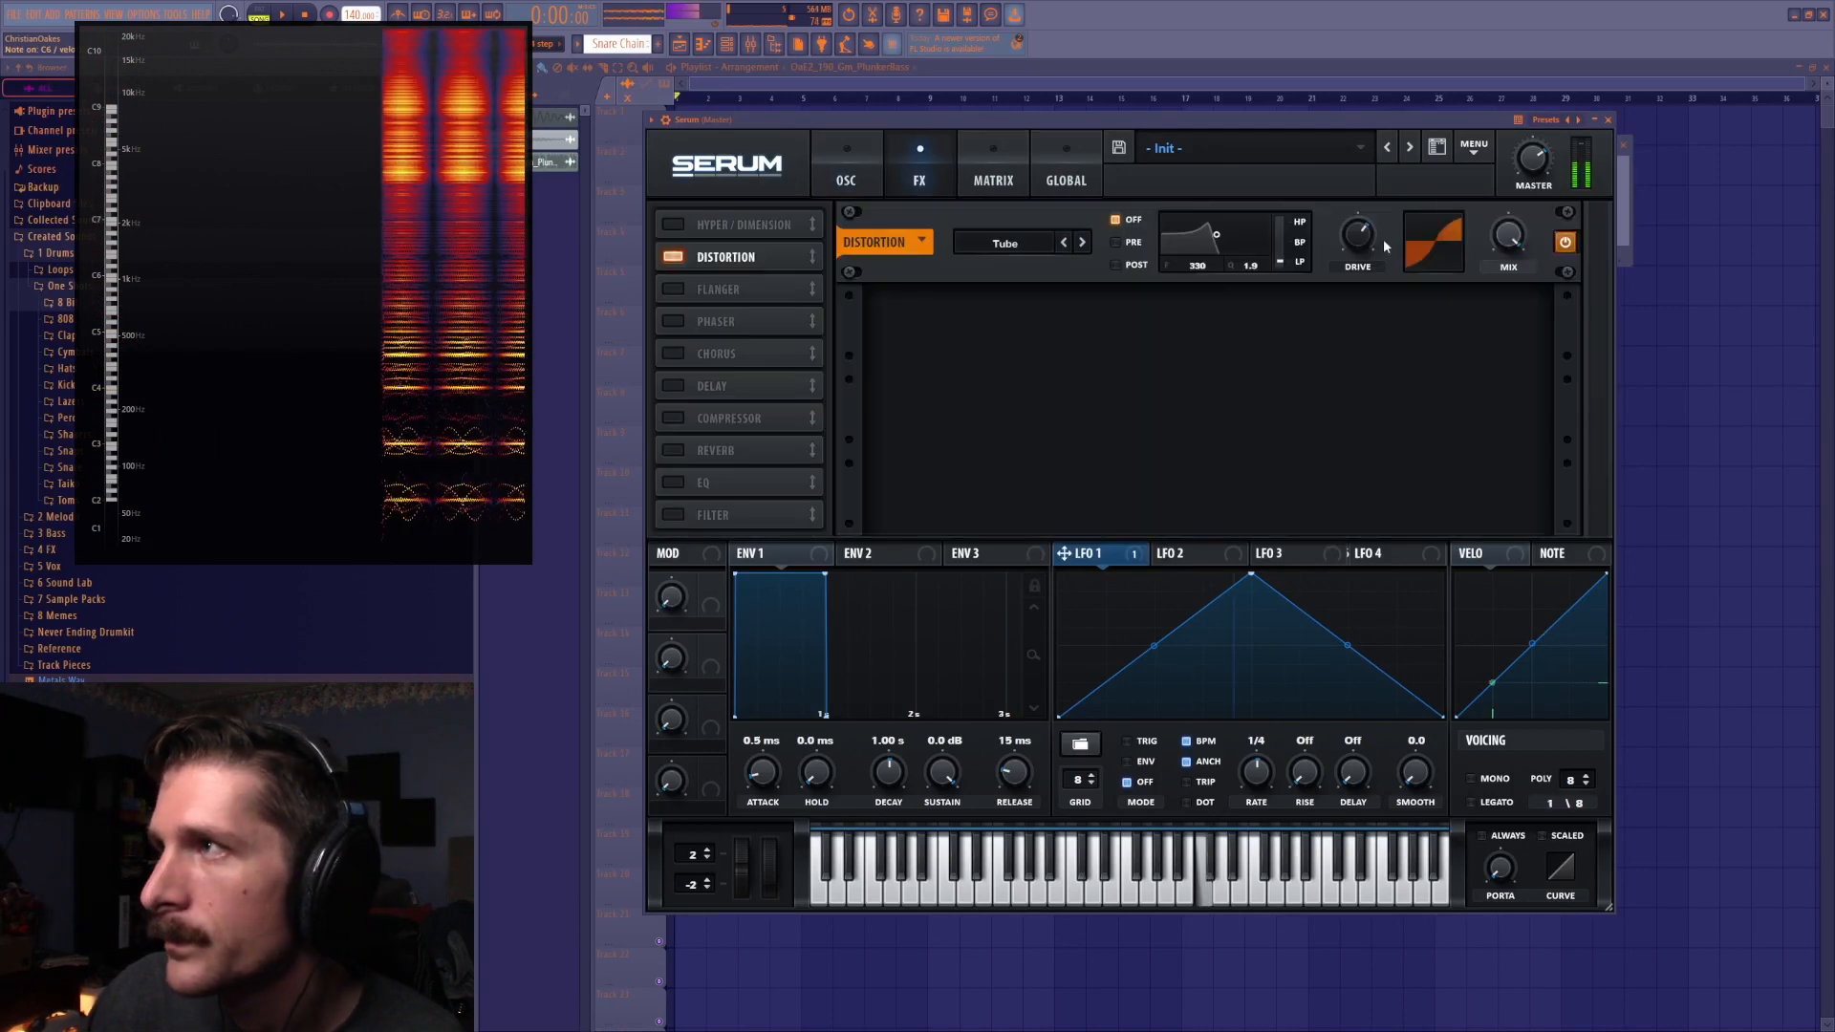
# Step the distortion type from Tube through SoftClip and Diode 2 to Sin Fold
pyautogui.click(1081, 241)
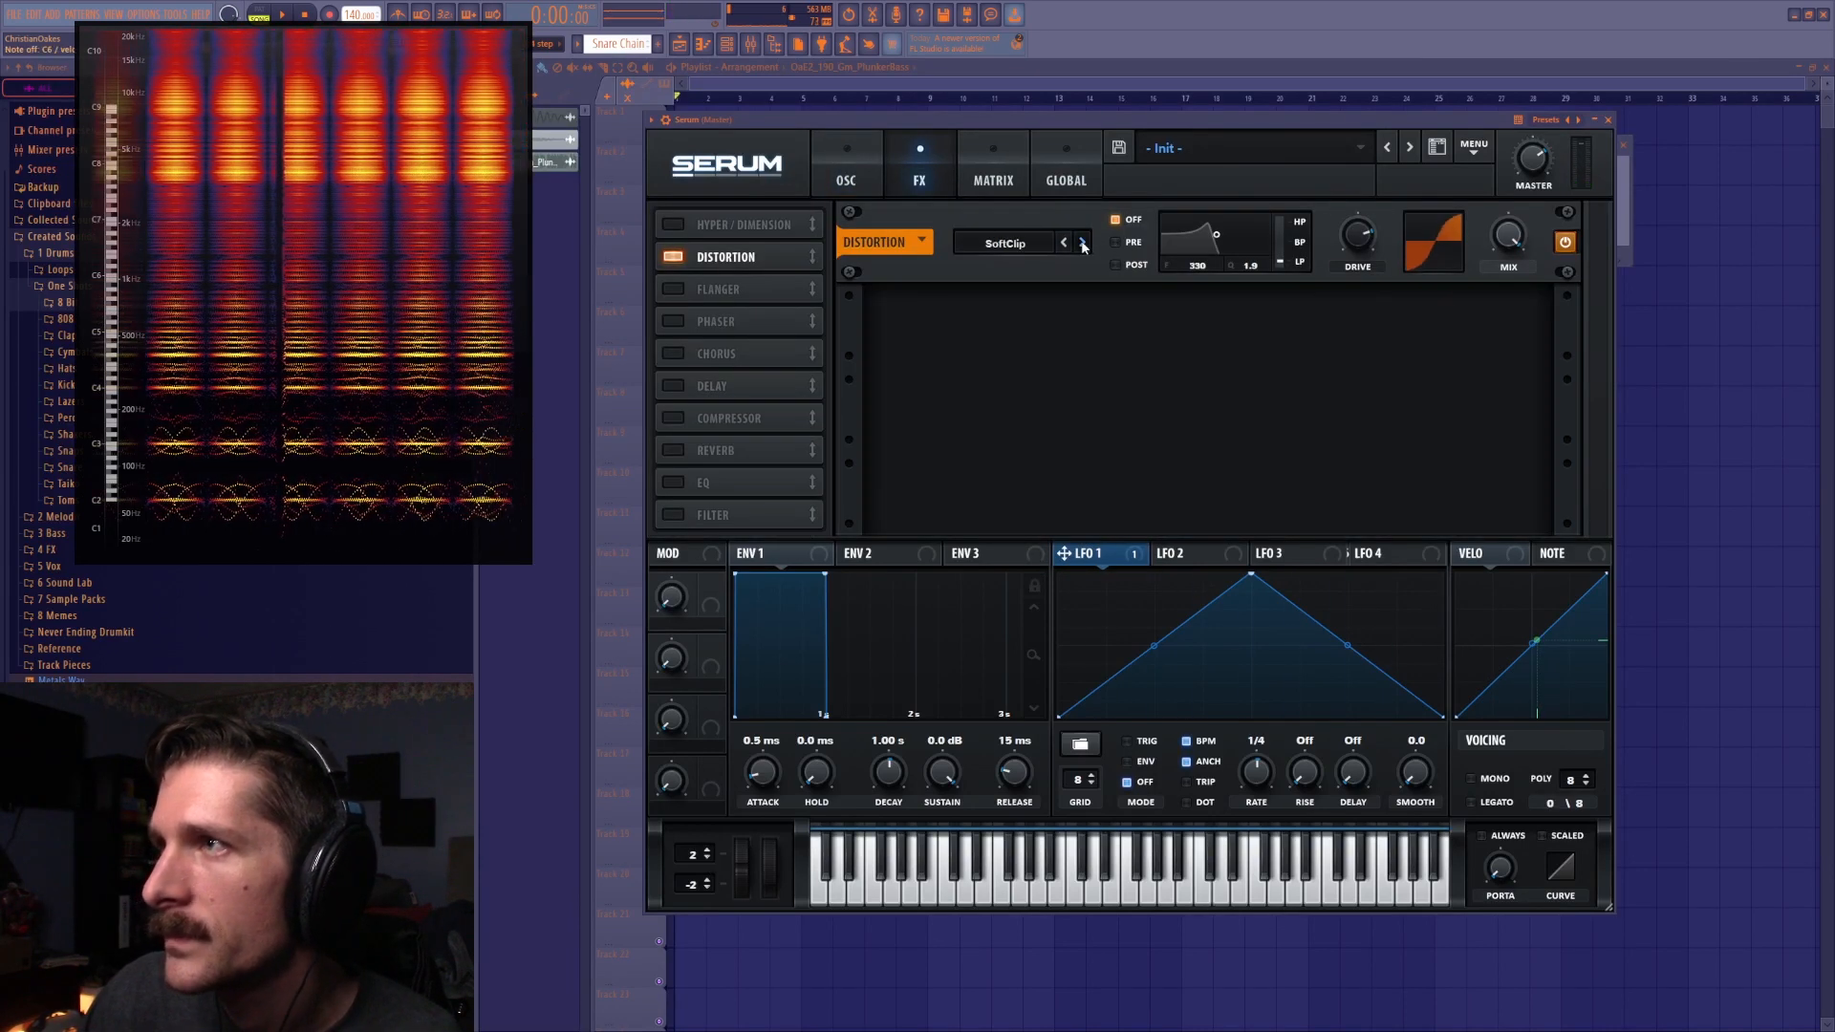
pyautogui.click(1082, 242)
pyautogui.click(1082, 242)
pyautogui.click(1081, 242)
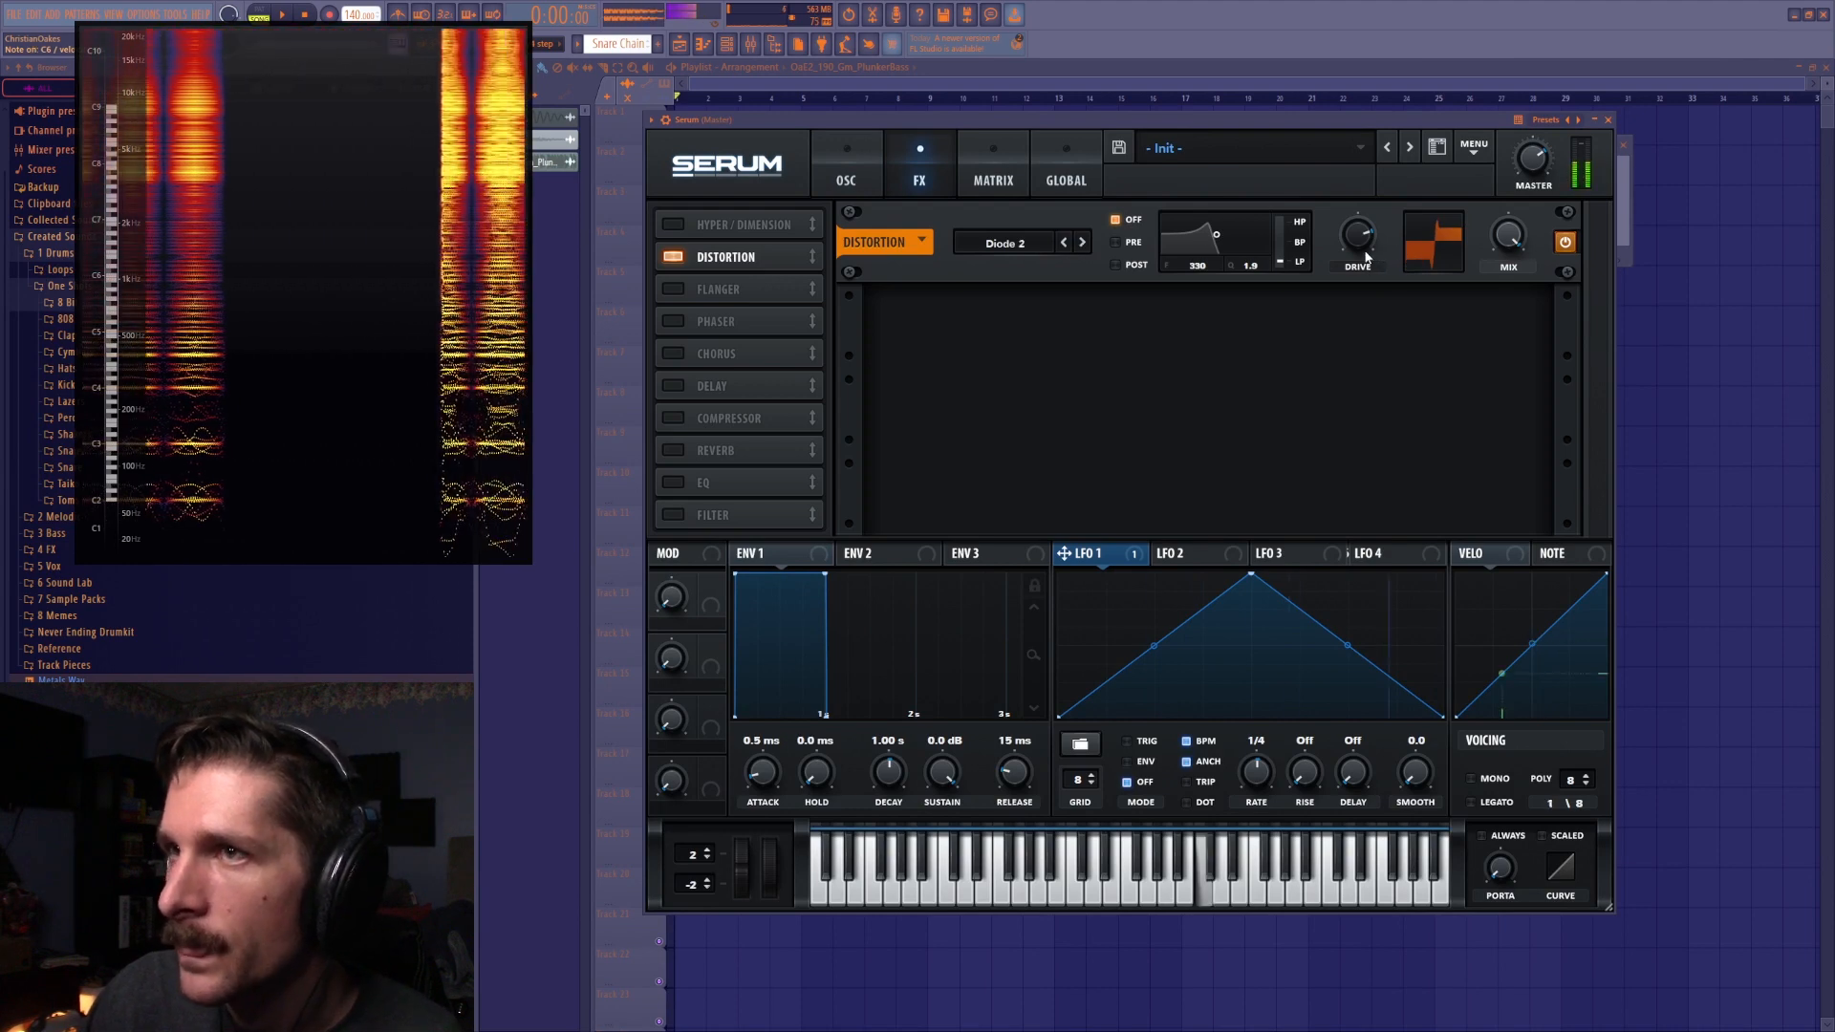
pyautogui.click(1082, 243)
pyautogui.click(1082, 242)
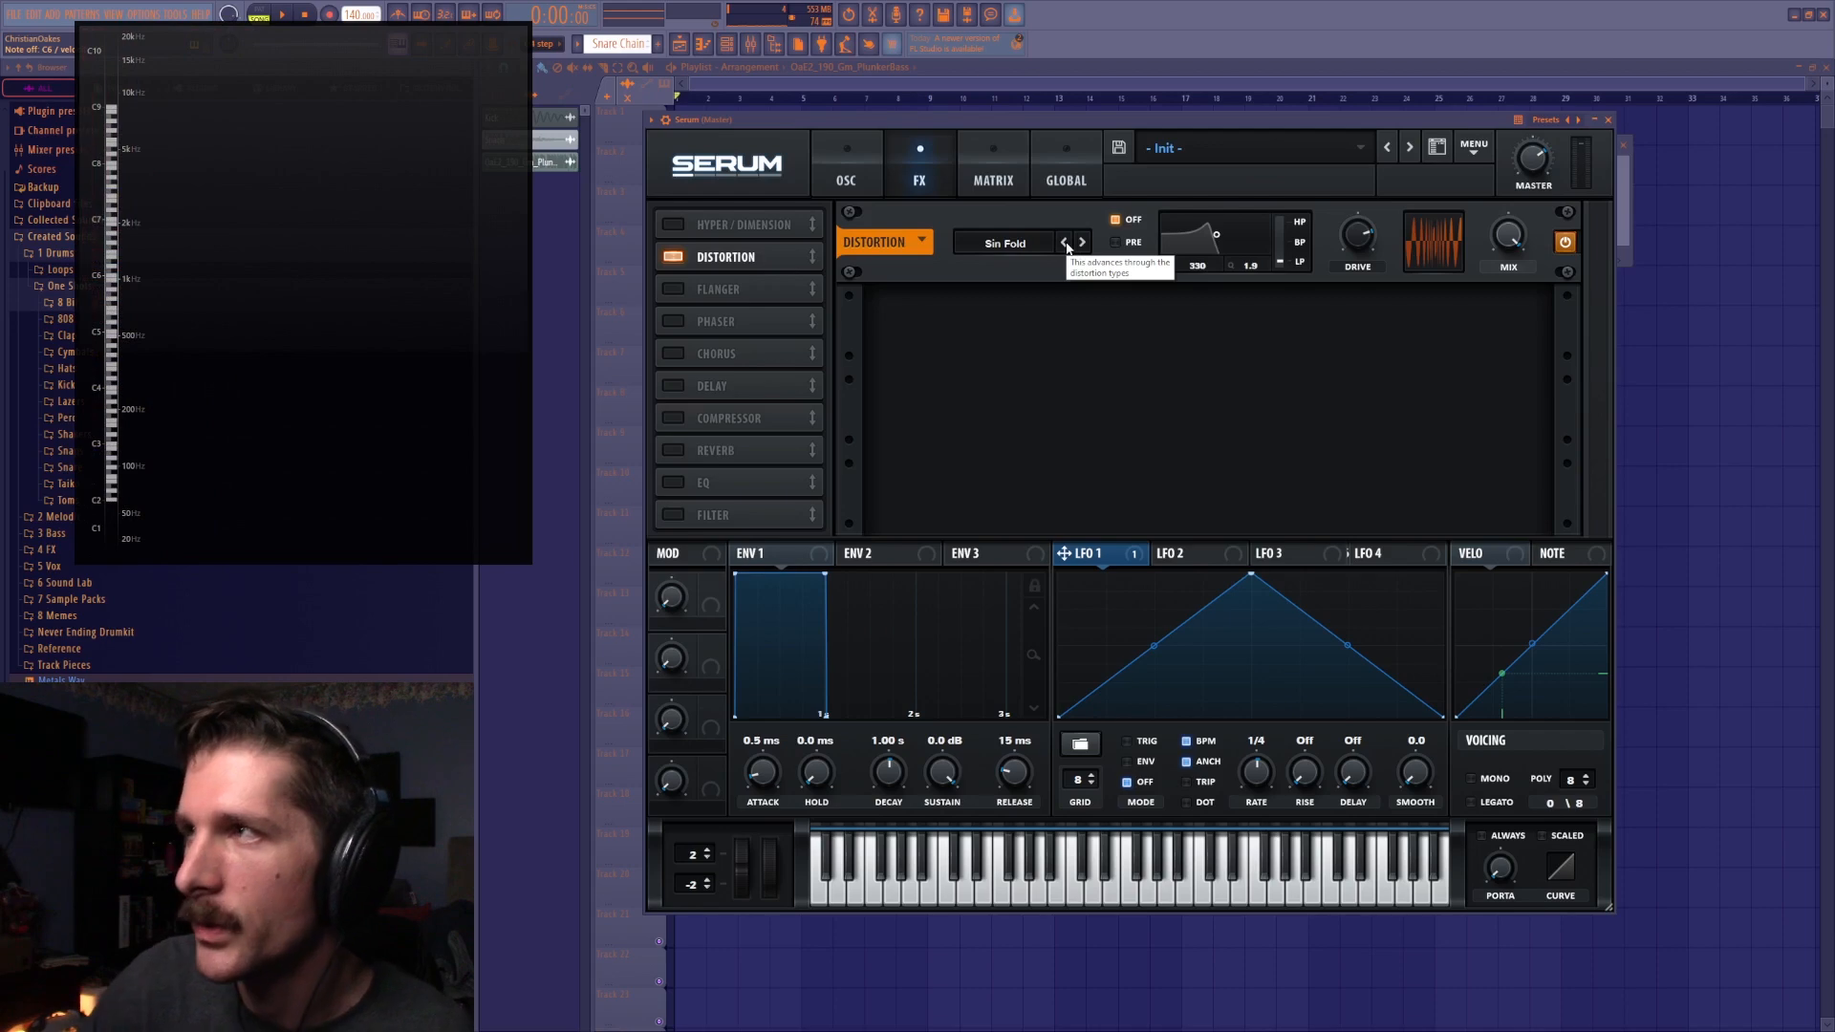
# Adjust the Sin Fold distortion's drive, and replace the Distortion effect with the Flanger
pyautogui.moveTo(1352, 320); pyautogui.dragTo(1349, 306)
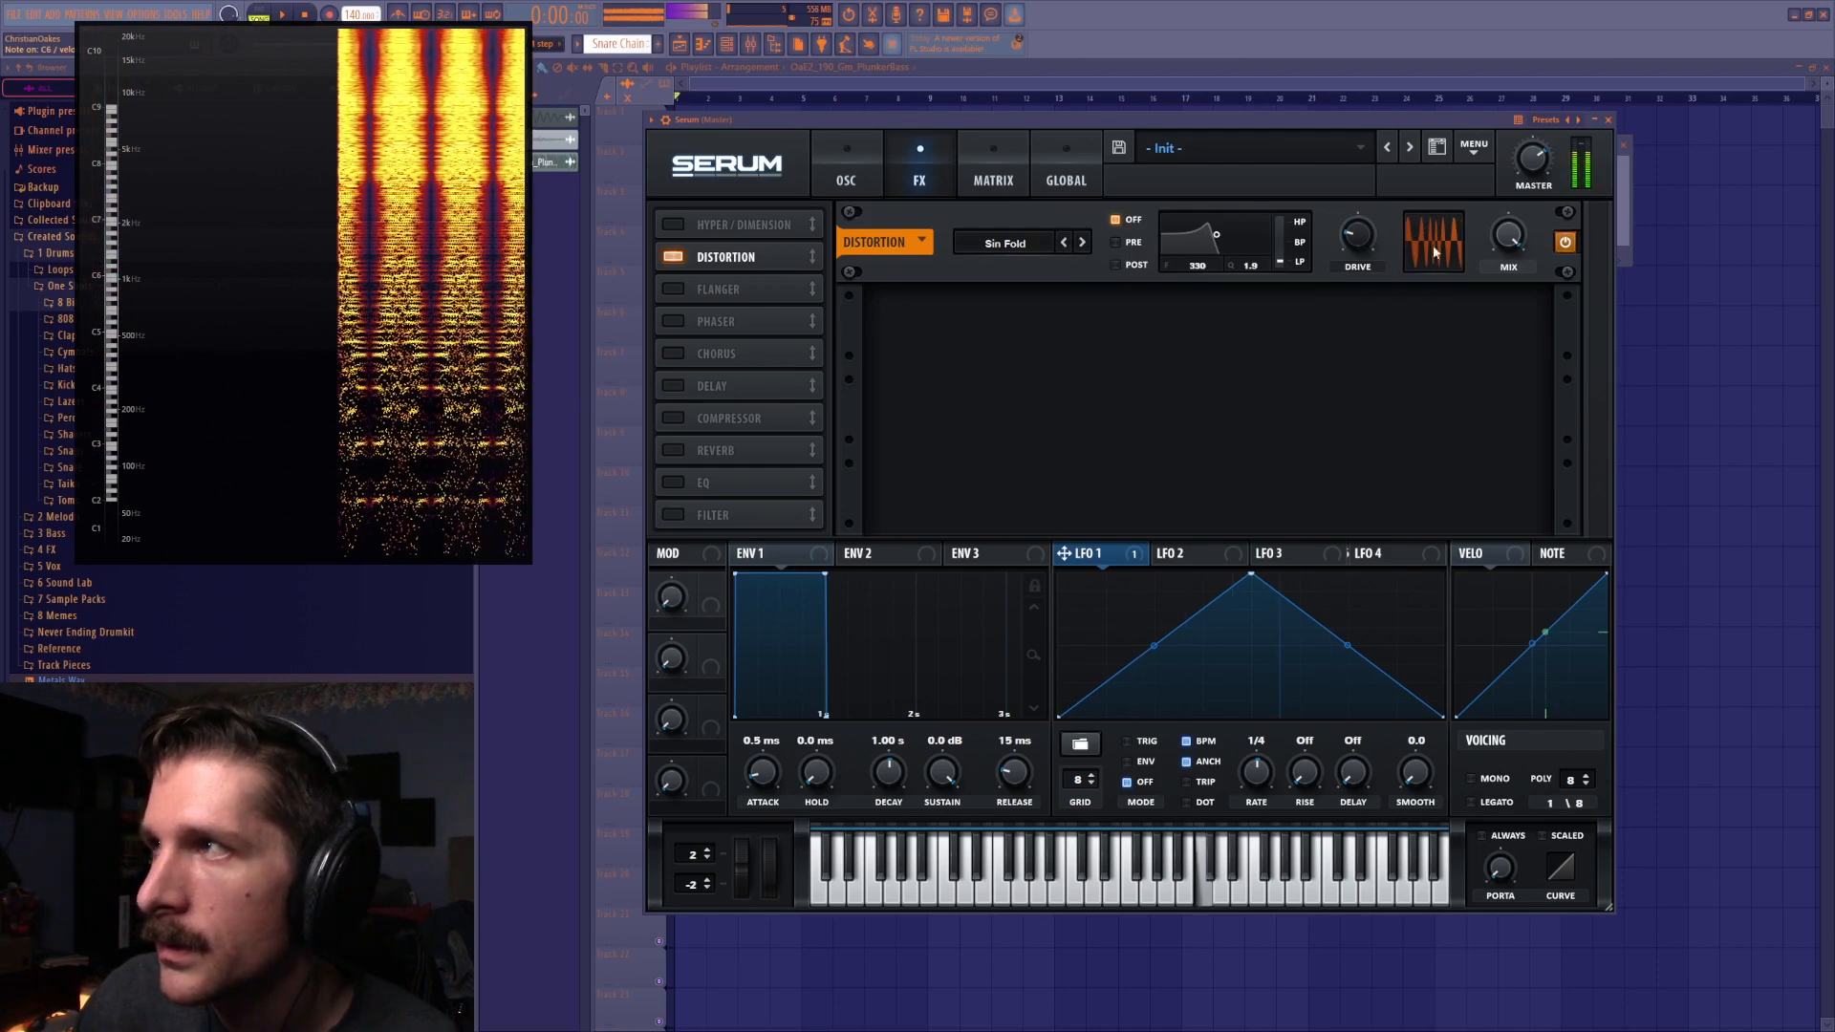
pyautogui.click(669, 256)
pyautogui.click(672, 289)
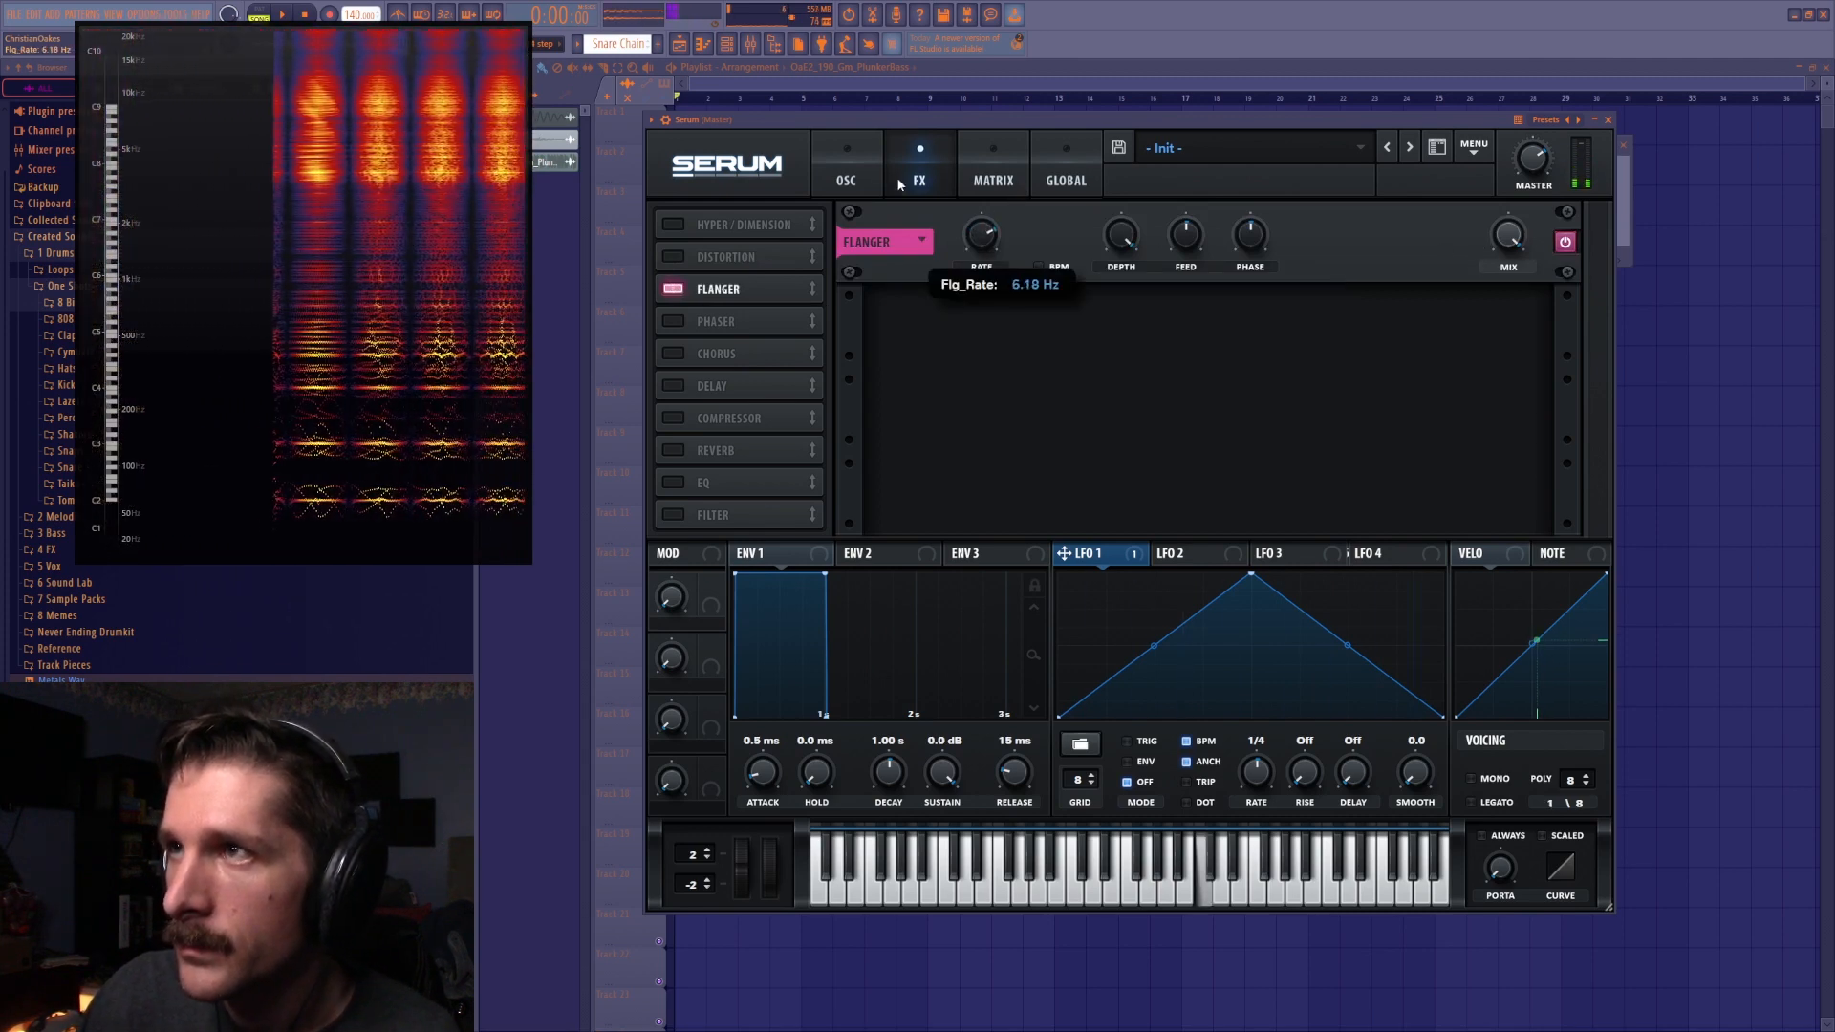
# Remove the LFO 1 modulation from oscillator A's level
pyautogui.click(855, 174)
pyautogui.rightClick(1058, 486)
pyautogui.click(1080, 545)
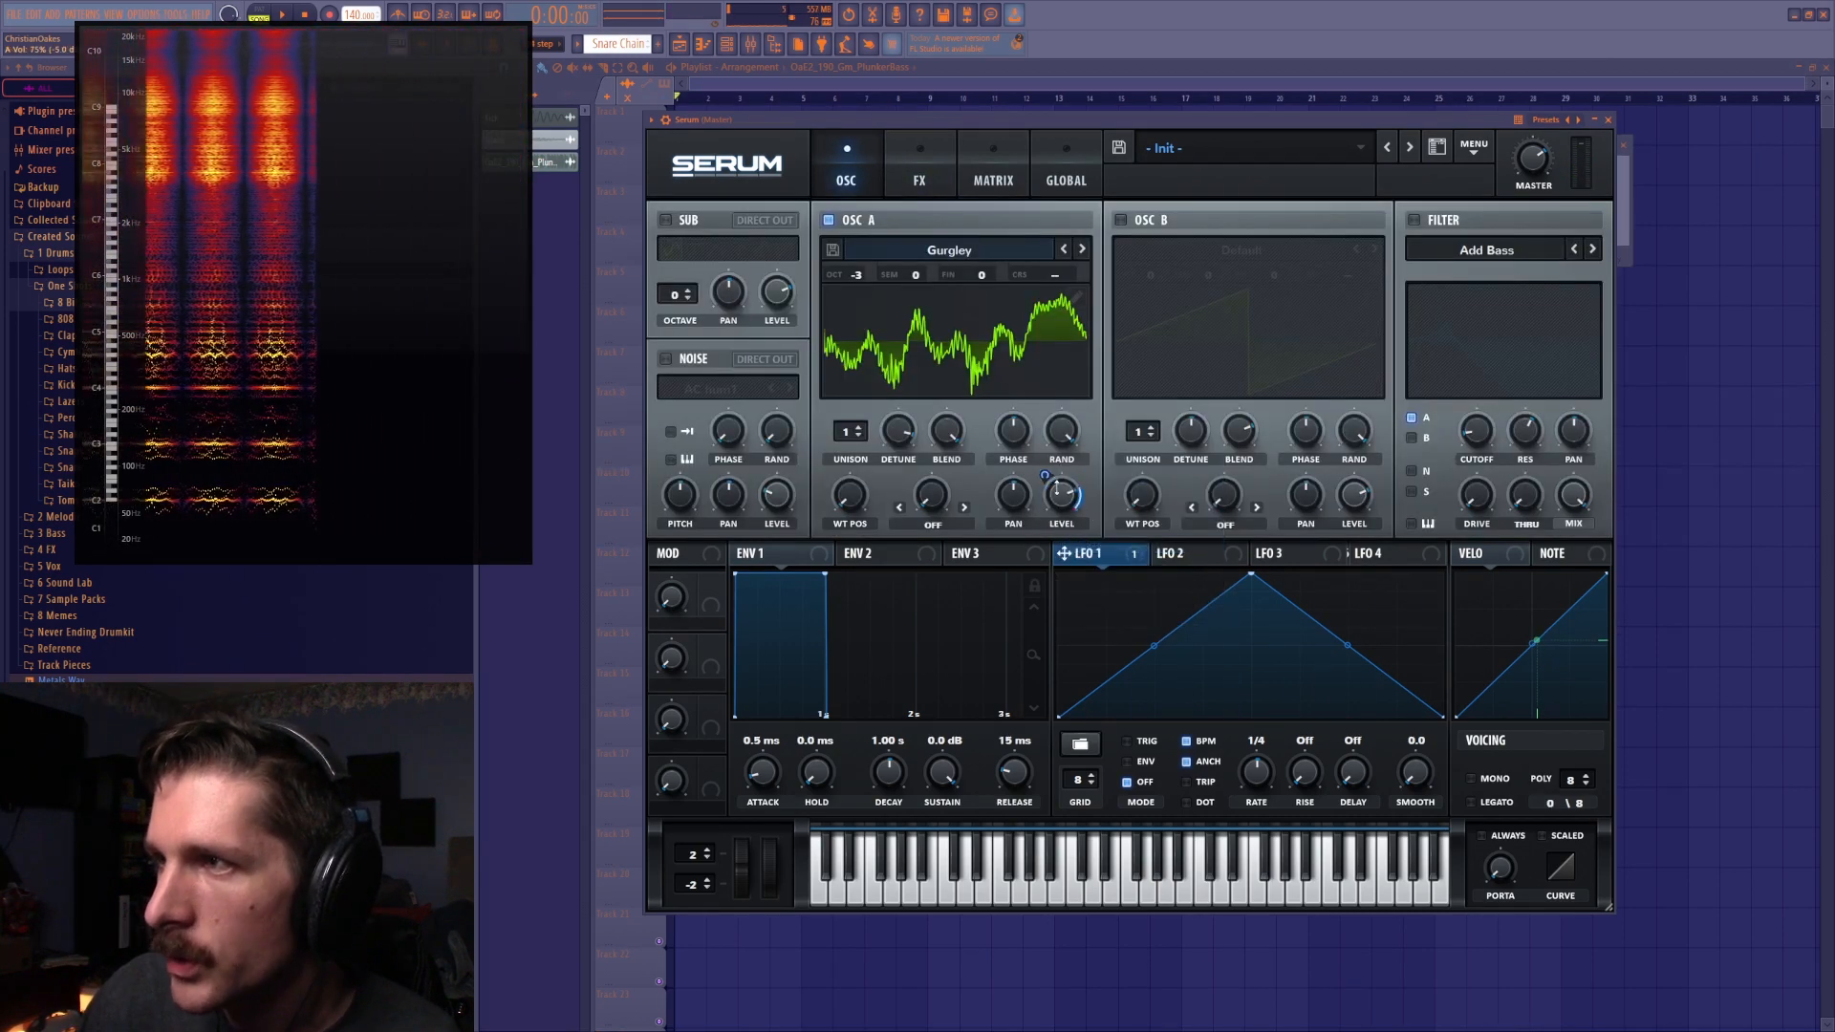
# Set the flanger rate to about 0.74 Hz, and swap the Flanger for the Phaser with its mix at about 55%
pyautogui.click(919, 176)
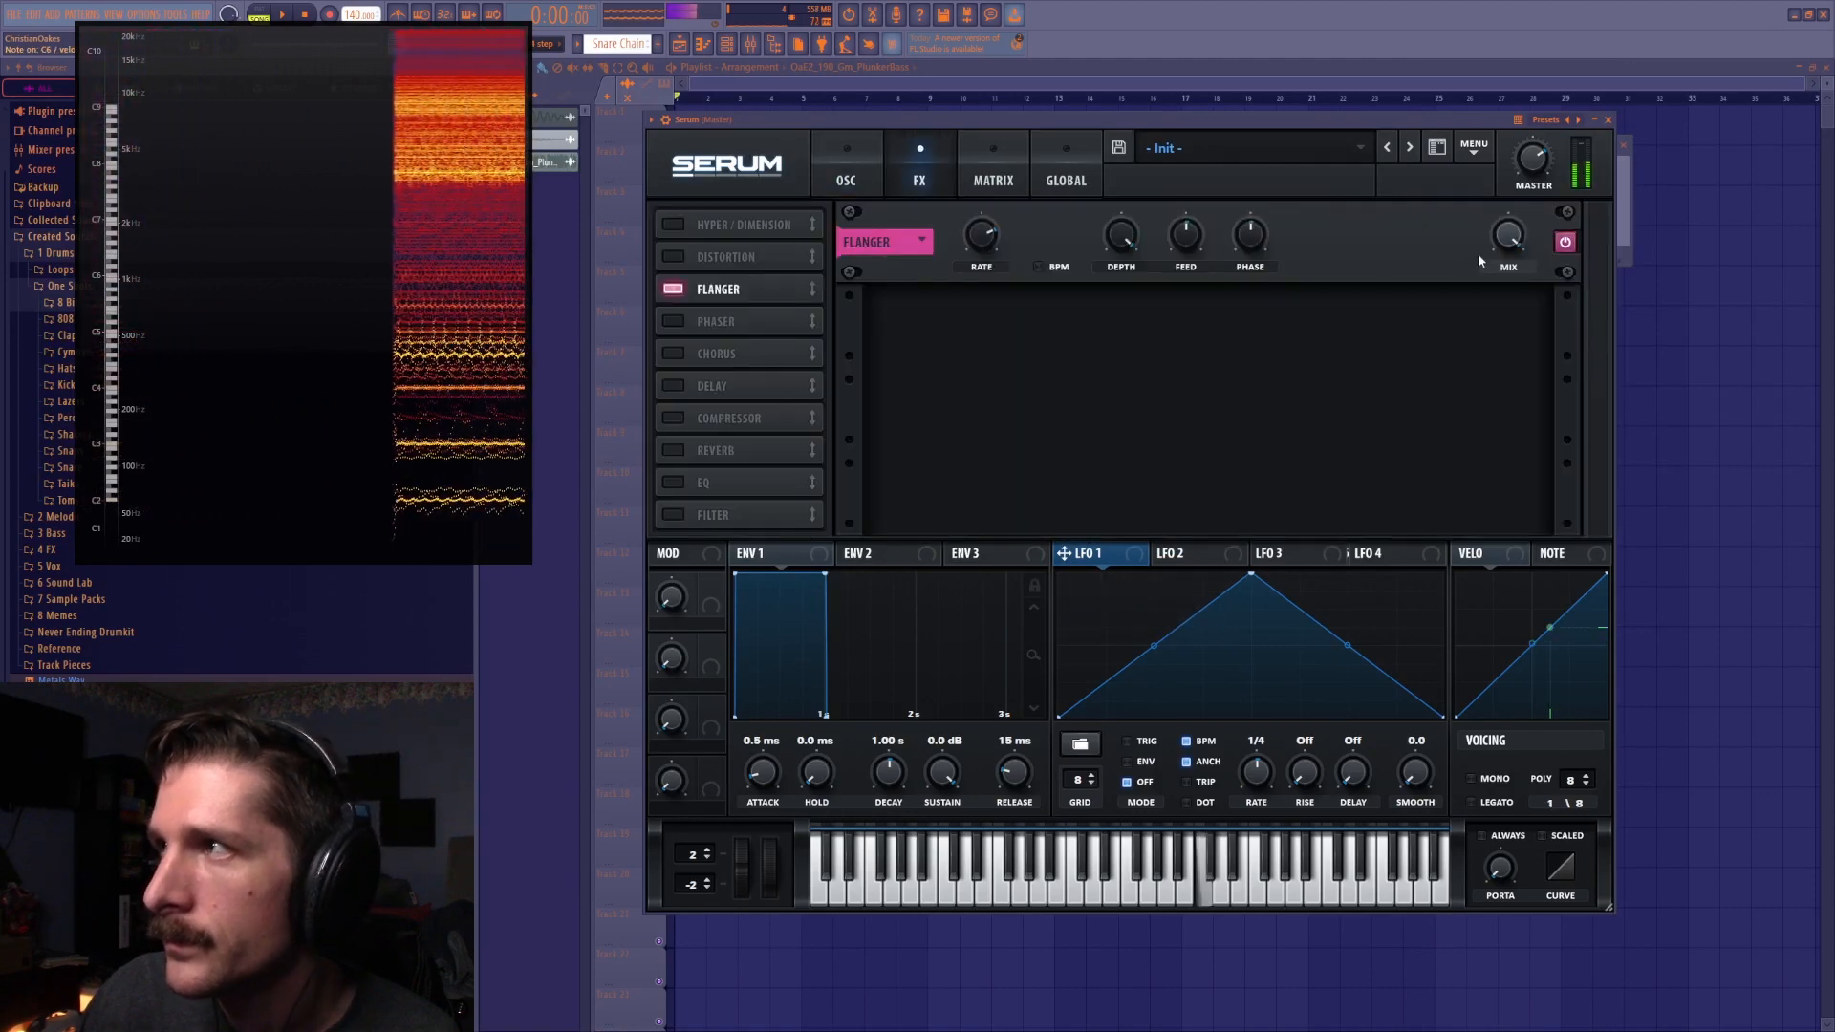
pyautogui.moveTo(962, 289)
pyautogui.mouseDown()
pyautogui.moveTo(948, 302)
pyautogui.moveTo(954, 262)
pyautogui.mouseUp()
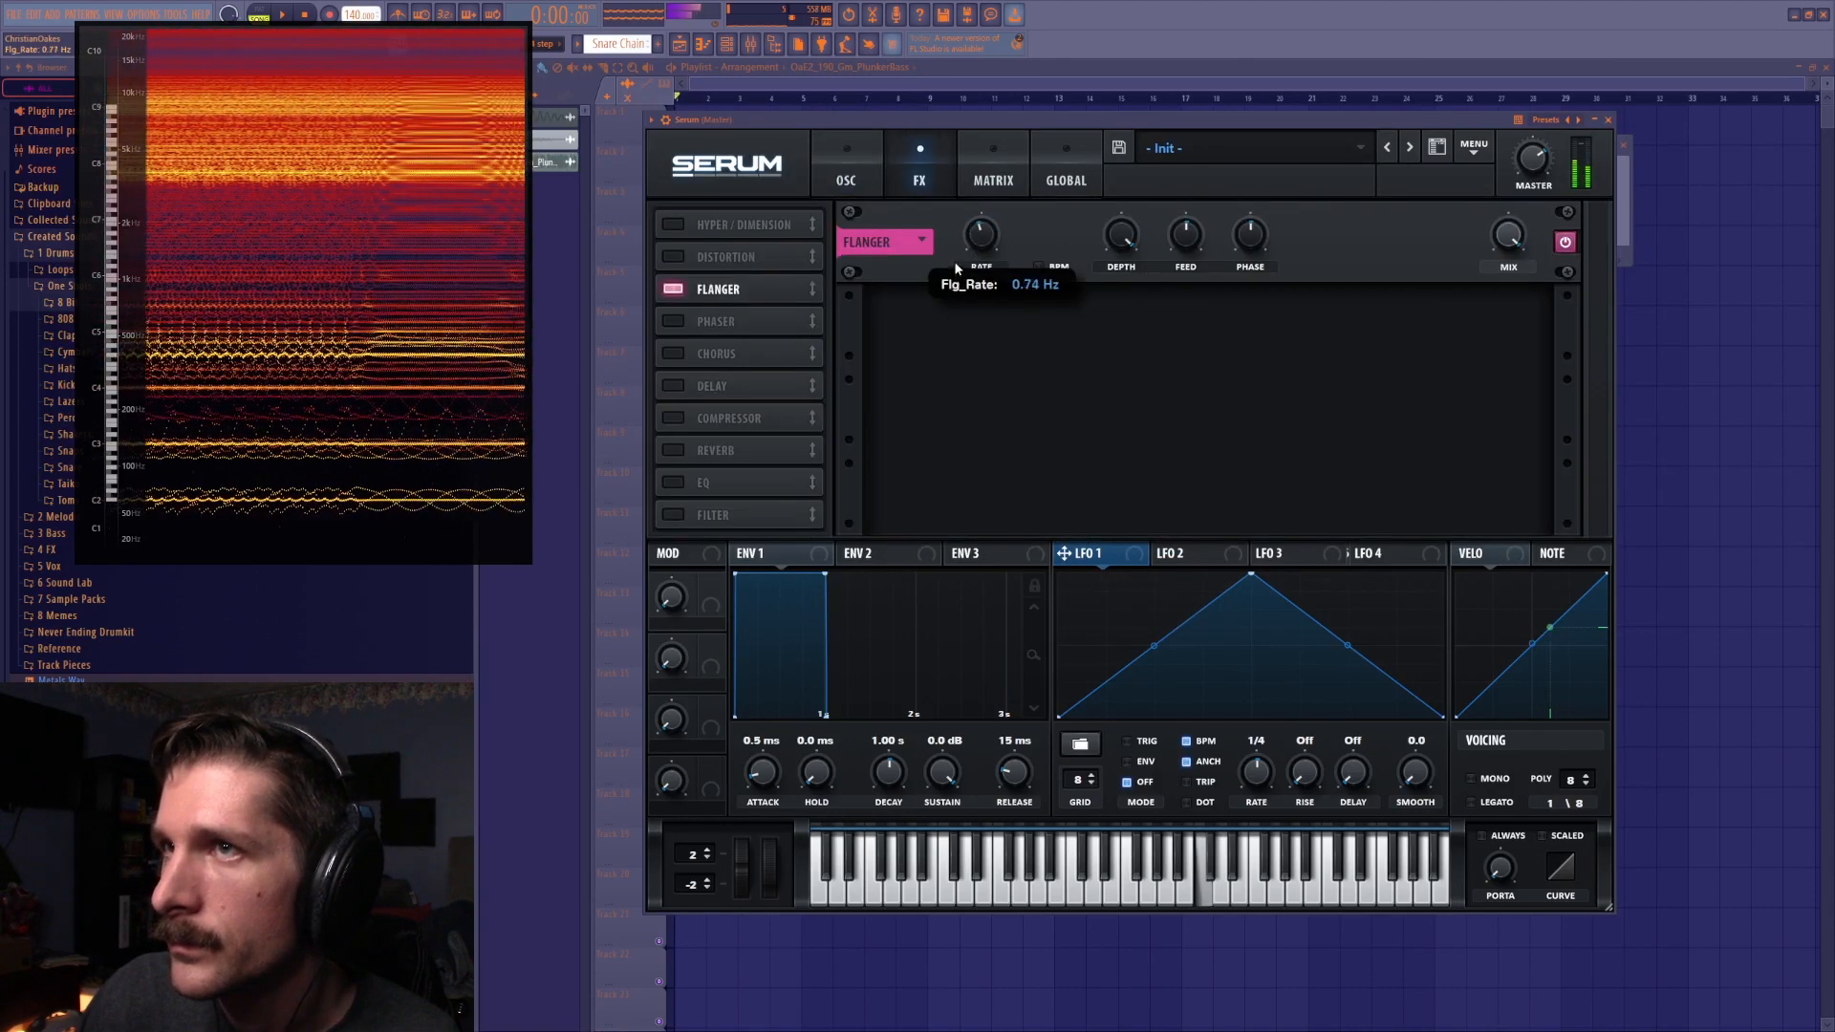
pyautogui.click(671, 290)
pyautogui.click(674, 322)
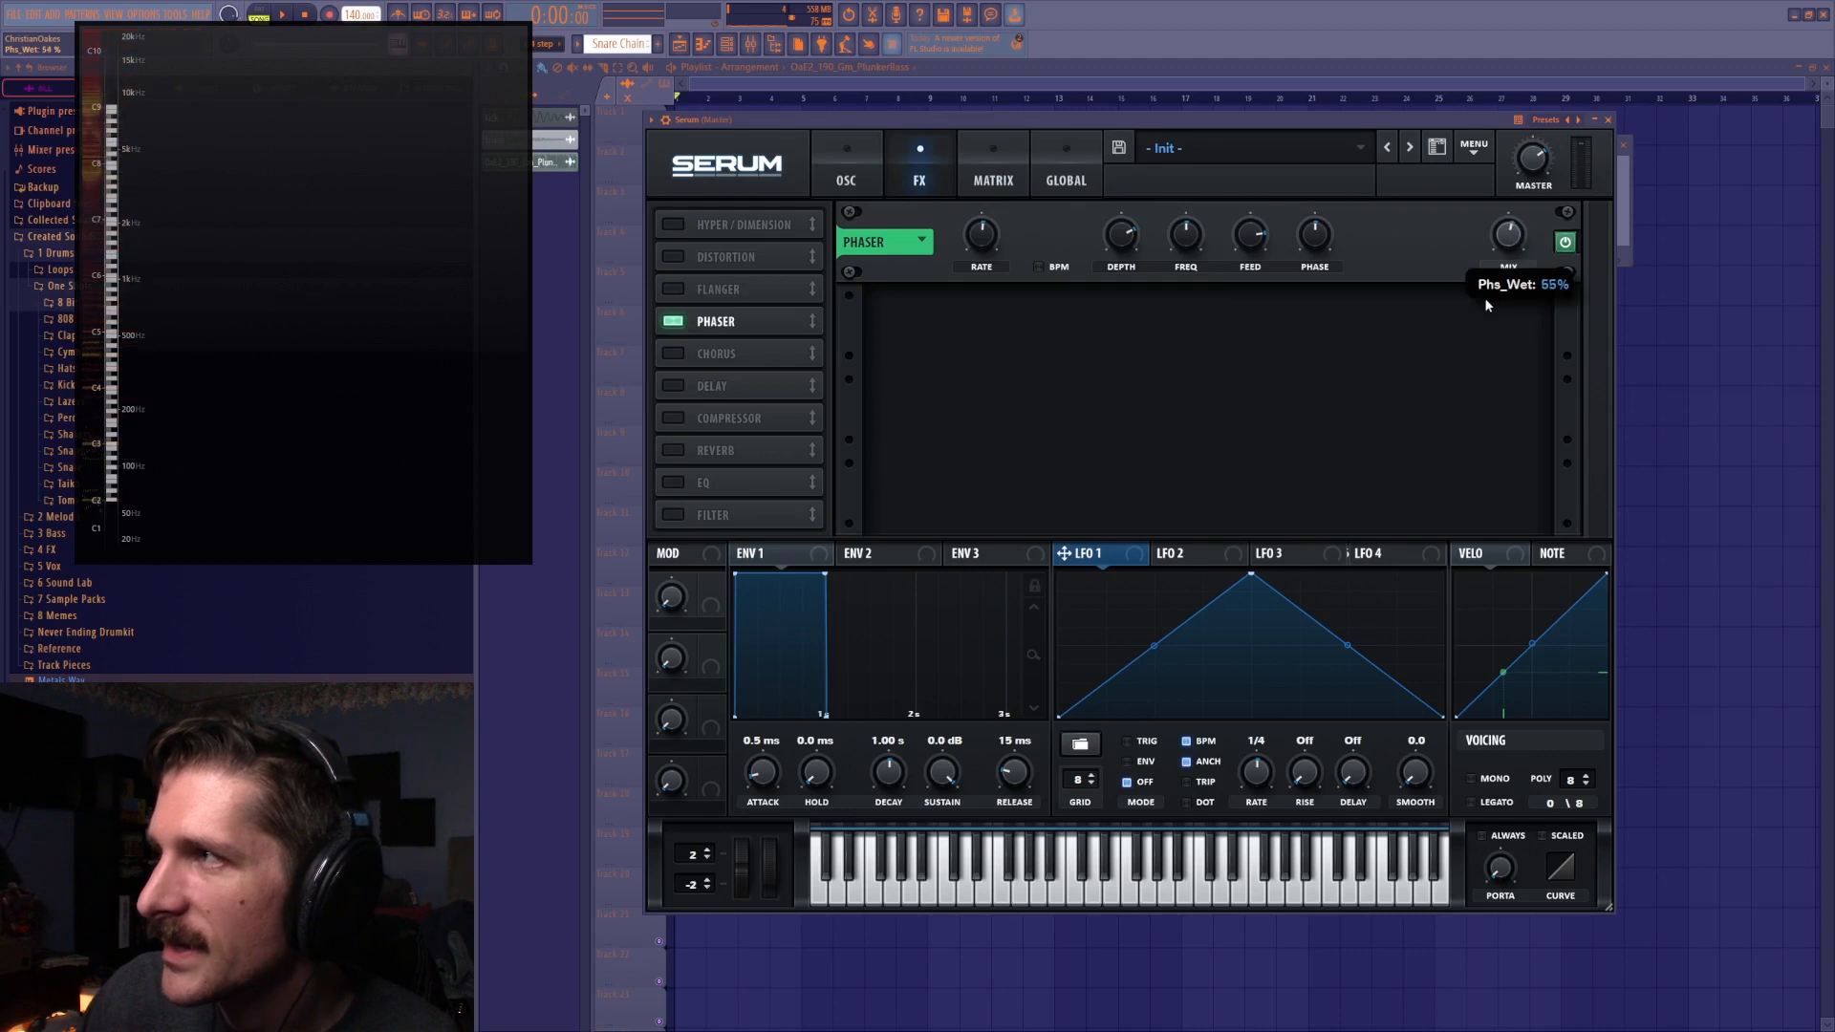
# Swap the Phaser for the Chorus, lower its low-pass filter, try its mix at 100% and lower, and disable it
pyautogui.click(674, 322)
pyautogui.click(674, 353)
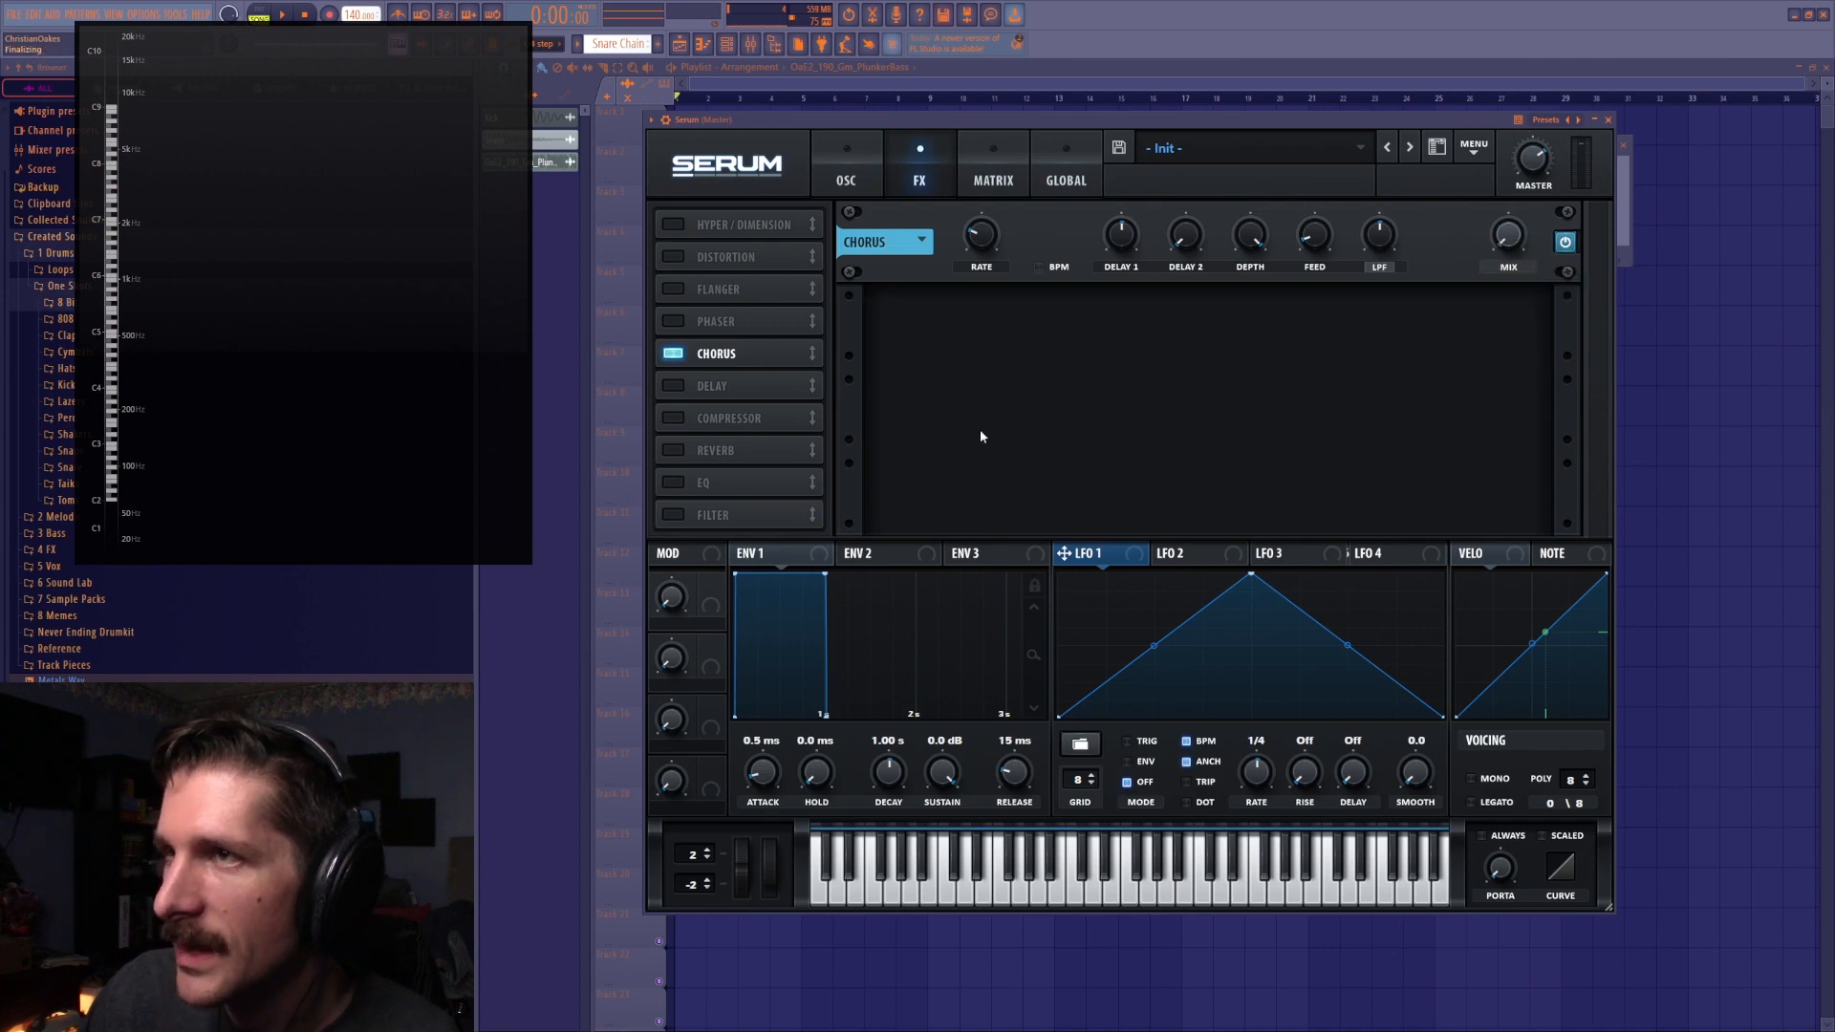
pyautogui.moveTo(1510, 234); pyautogui.dragTo(1544, 90)
pyautogui.moveTo(1387, 232); pyautogui.dragTo(1355, 288)
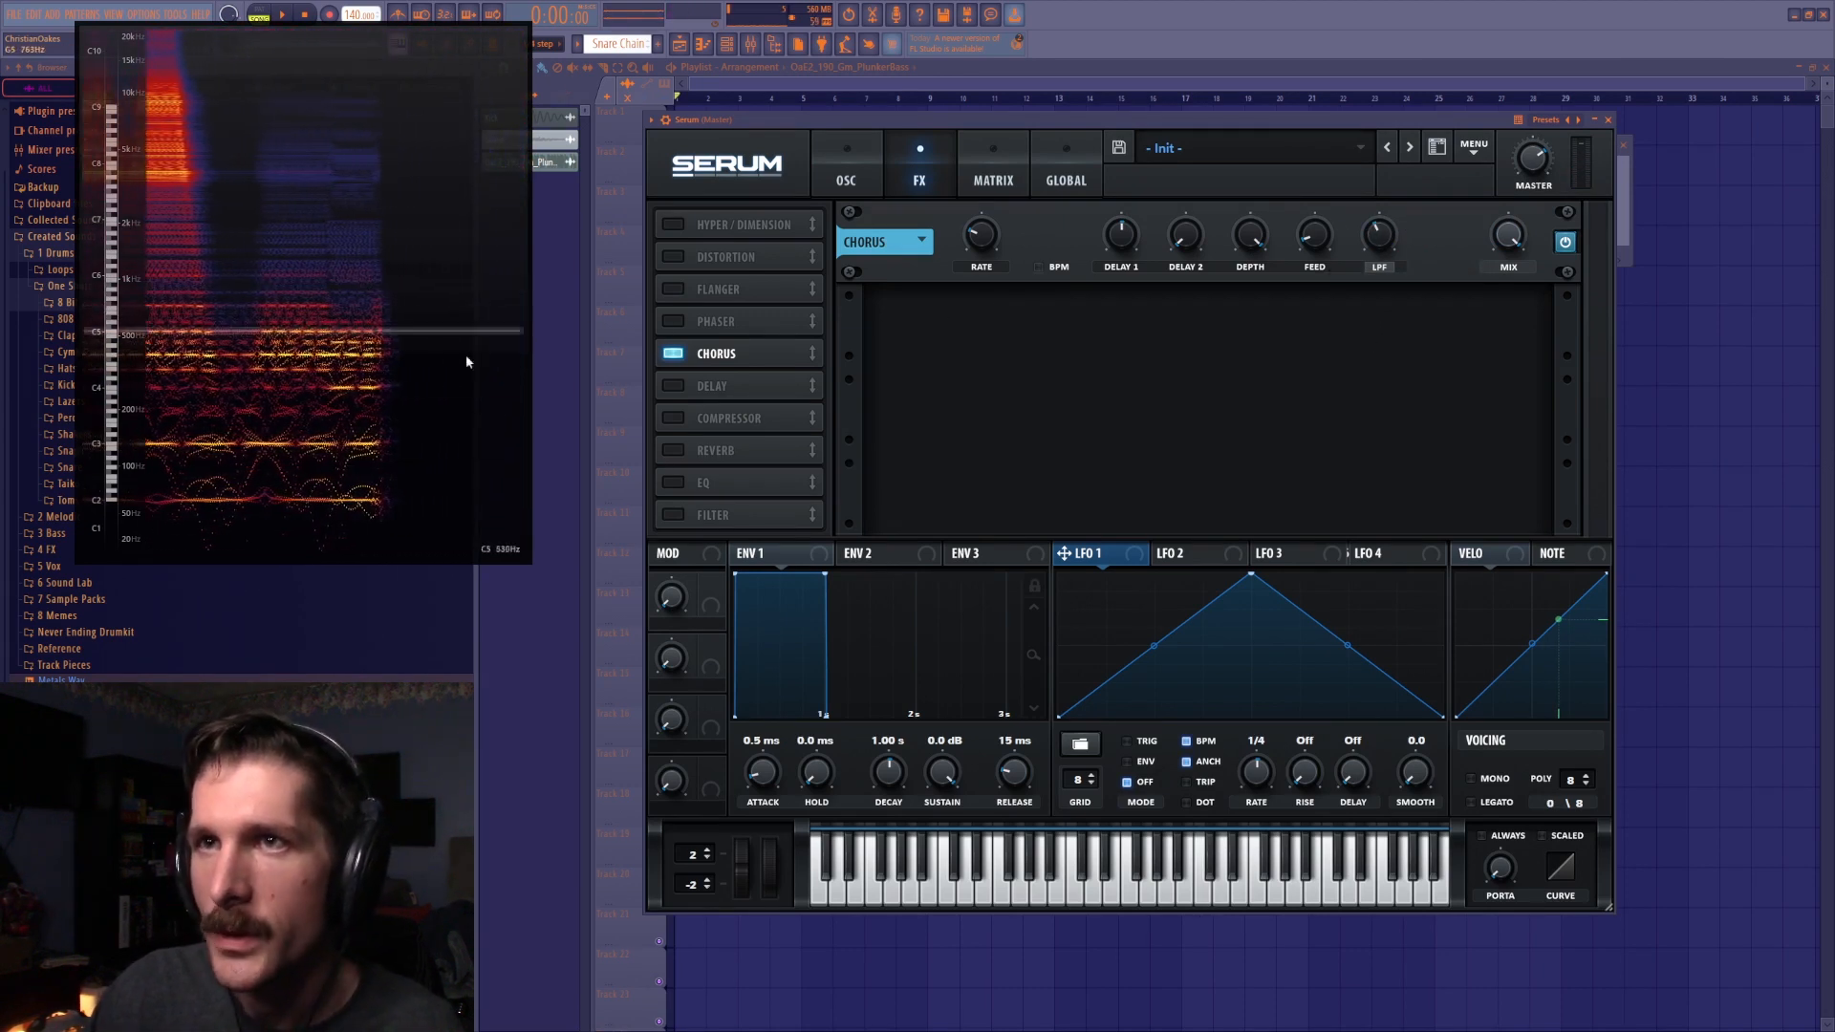
pyautogui.moveTo(1514, 241); pyautogui.dragTo(1520, 259)
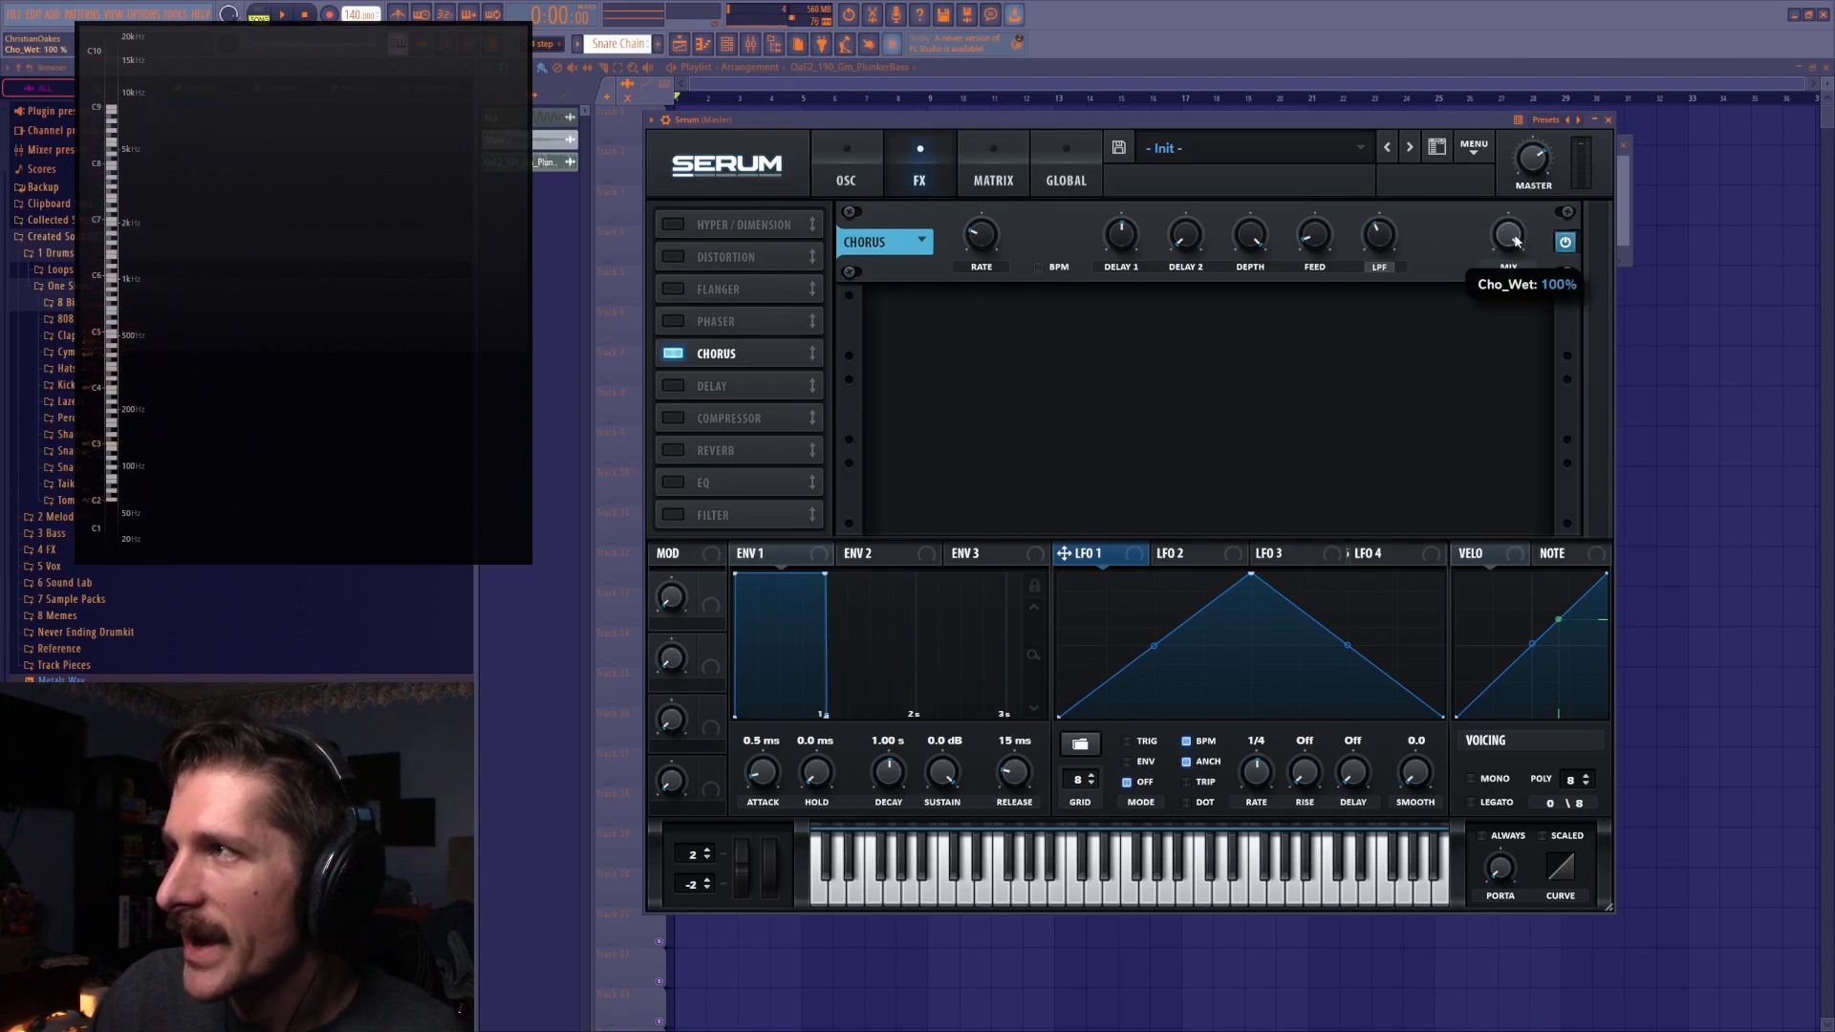
pyautogui.moveTo(1513, 280); pyautogui.dragTo(1511, 298)
pyautogui.click(673, 353)
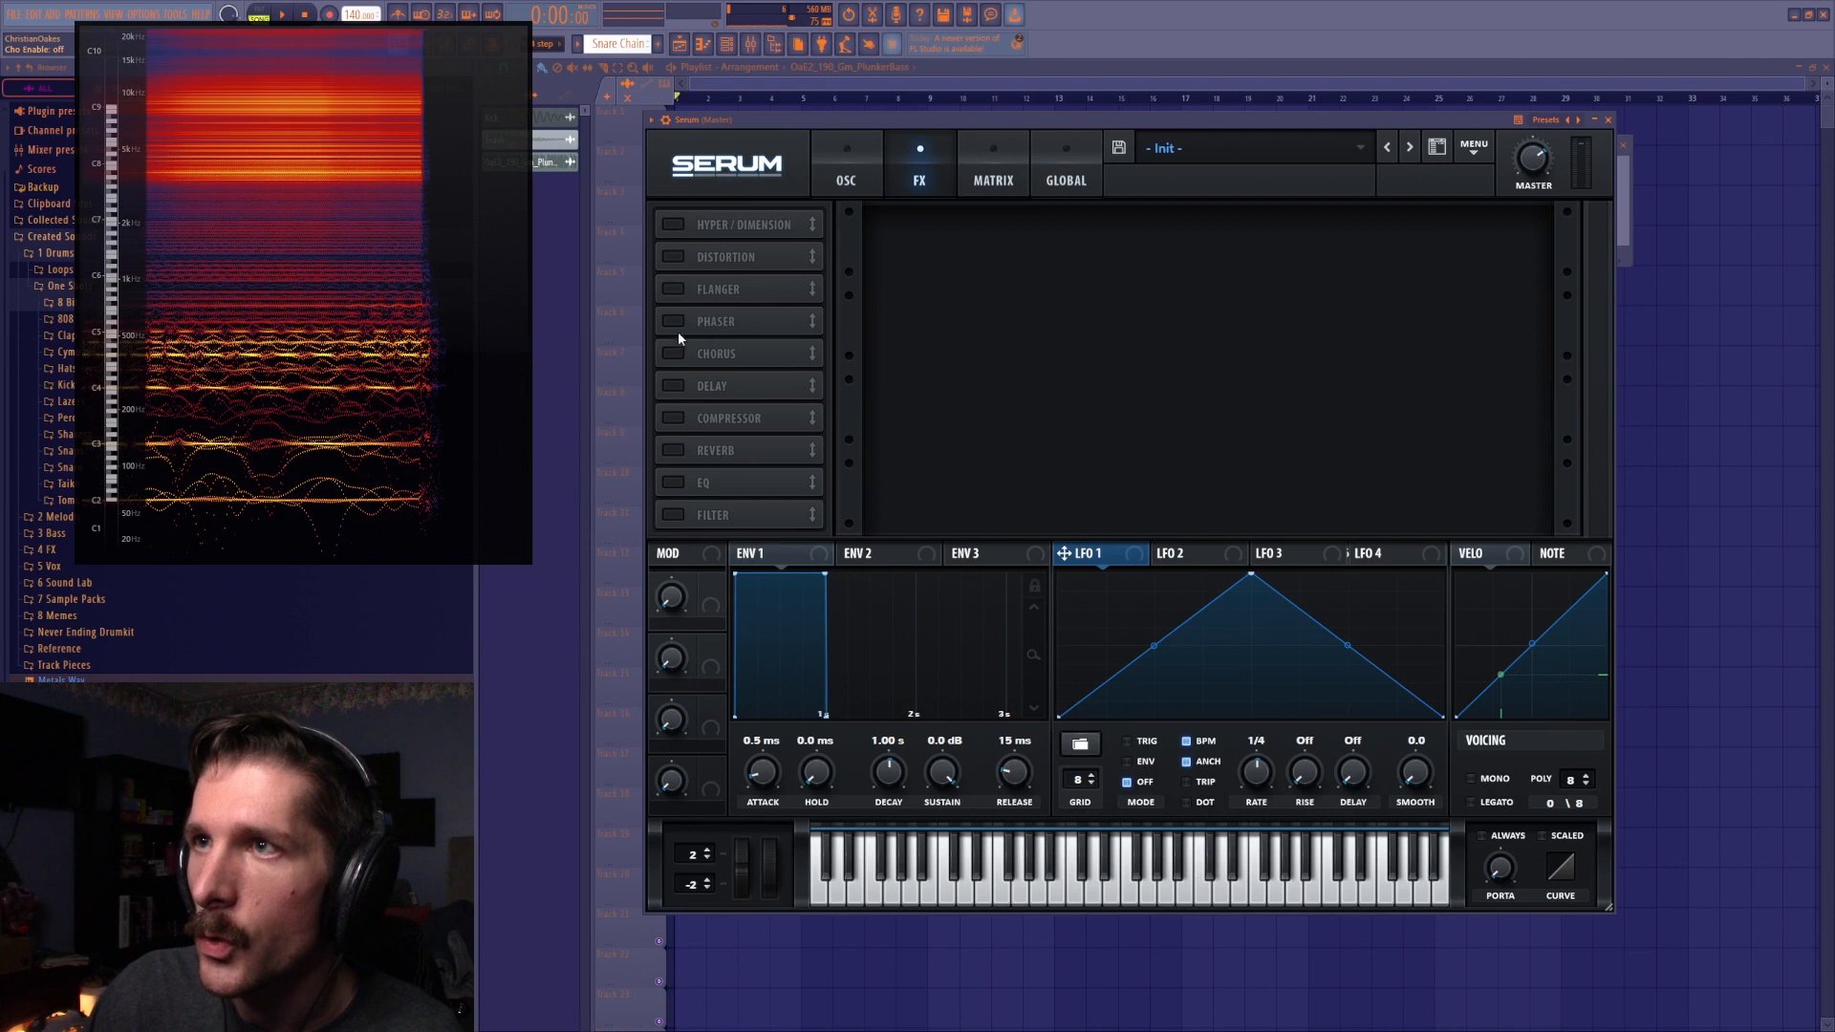
# Try the Flanger, Phaser and Chorus stacked together, and disable all three
pyautogui.click(673, 289)
pyautogui.click(672, 321)
pyautogui.click(673, 353)
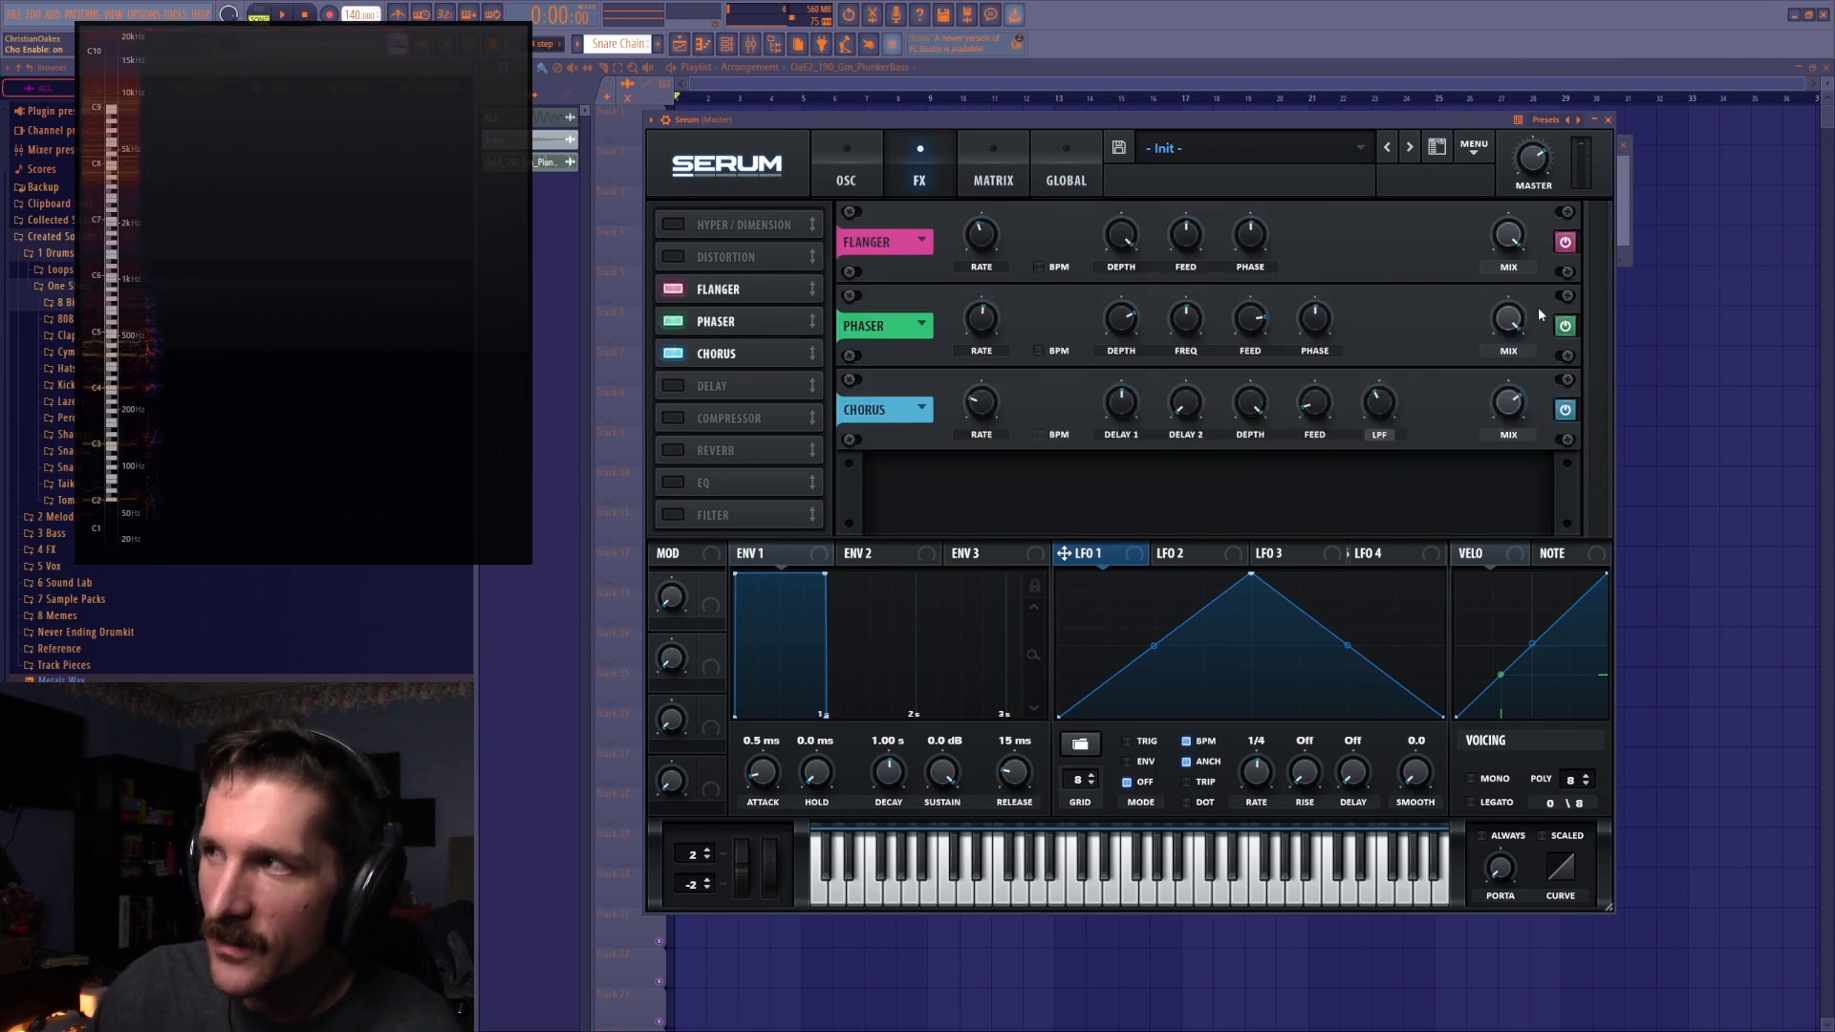
pyautogui.click(672, 321)
pyautogui.click(673, 354)
pyautogui.click(673, 289)
# Enable the Delay with times of 1/4 left and 1/8 right, and set envelope 1's sustain to -oo dB
pyautogui.click(672, 386)
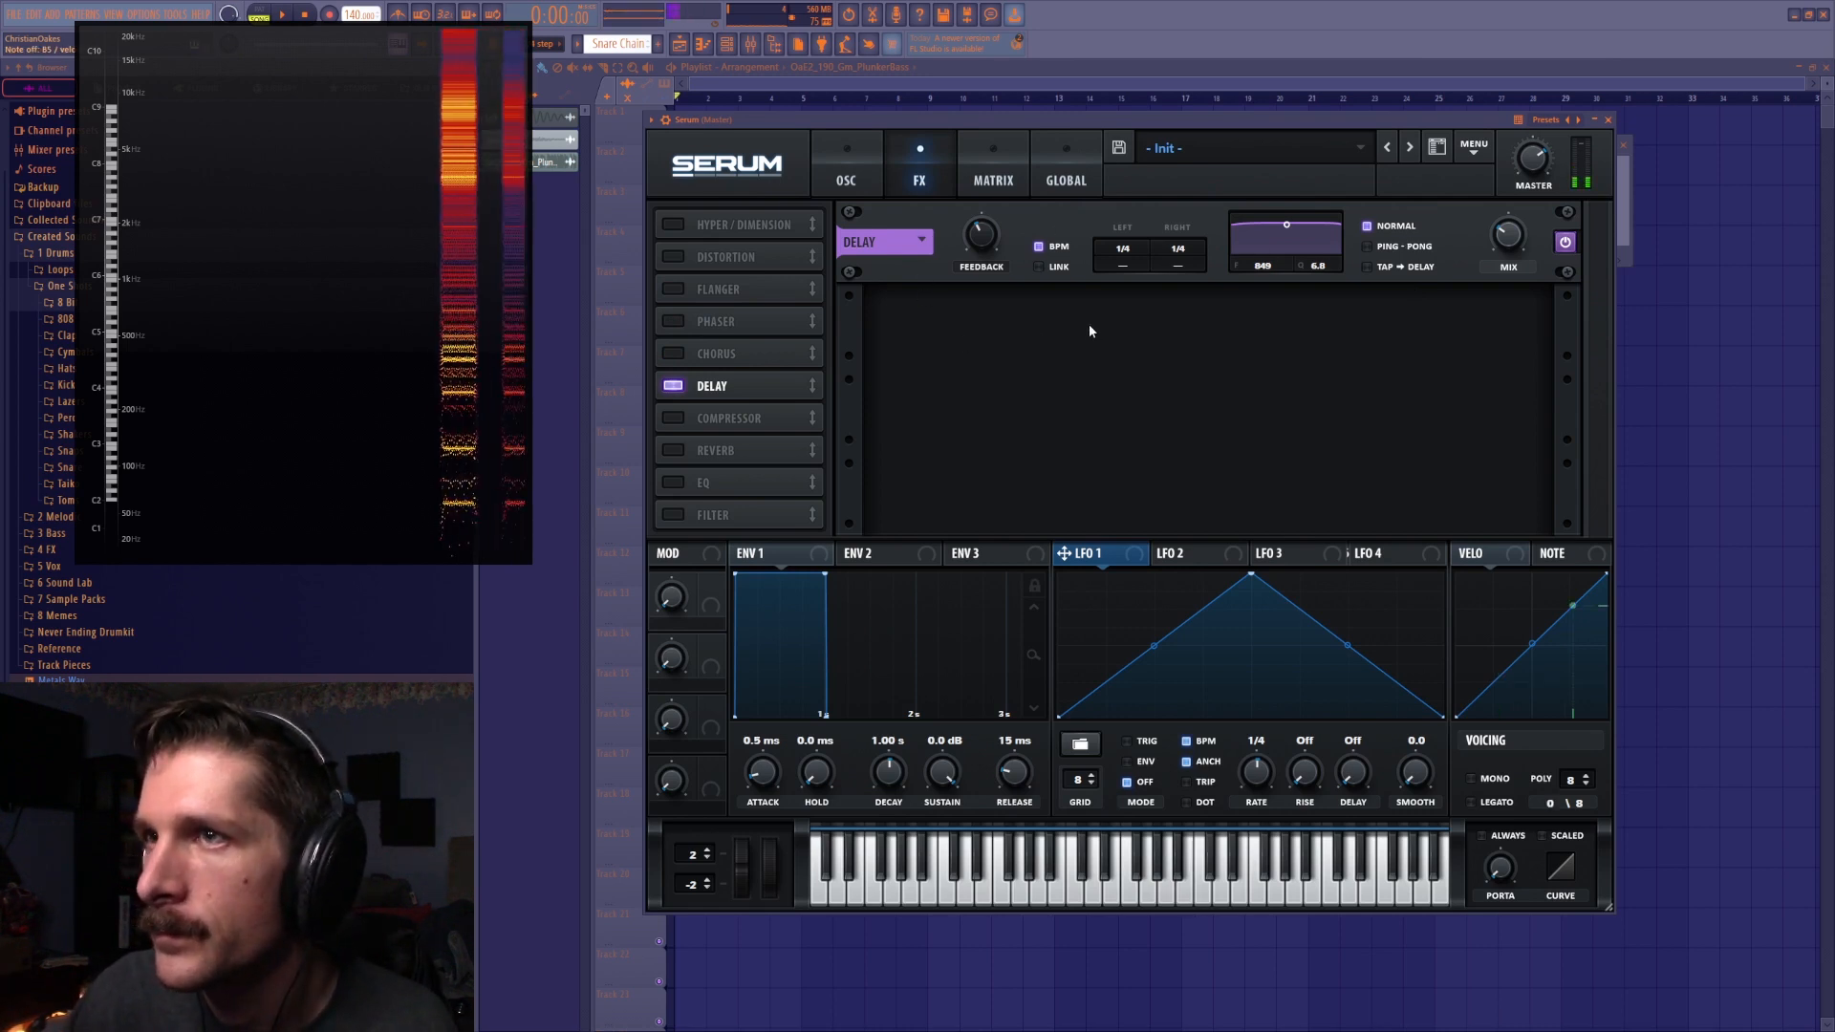
pyautogui.moveTo(1124, 248); pyautogui.dragTo(1172, 267)
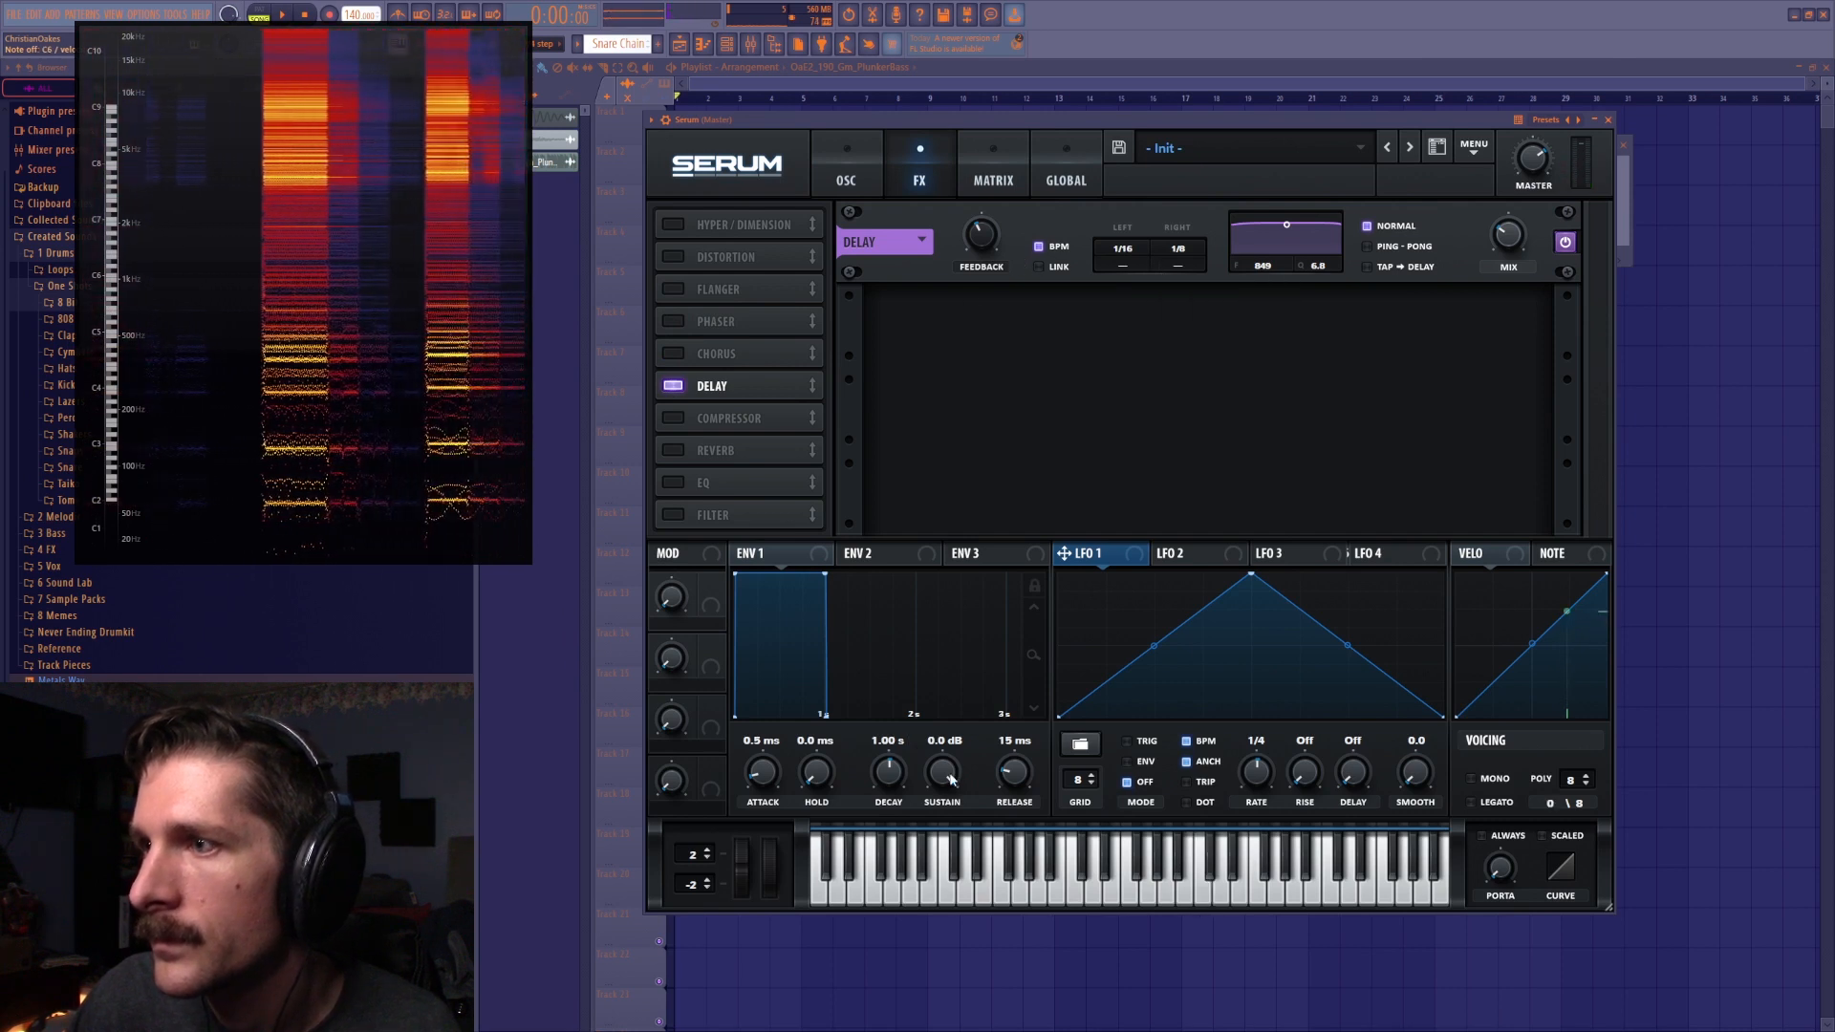
pyautogui.moveTo(949, 778); pyautogui.dragTo(949, 841)
pyautogui.moveTo(1124, 251); pyautogui.dragTo(1130, 231)
# Try the delay's Ping-Pong and Tap-Delay modes with increased feedback, return it to Normal mode, and disable the Delay
pyautogui.click(1375, 246)
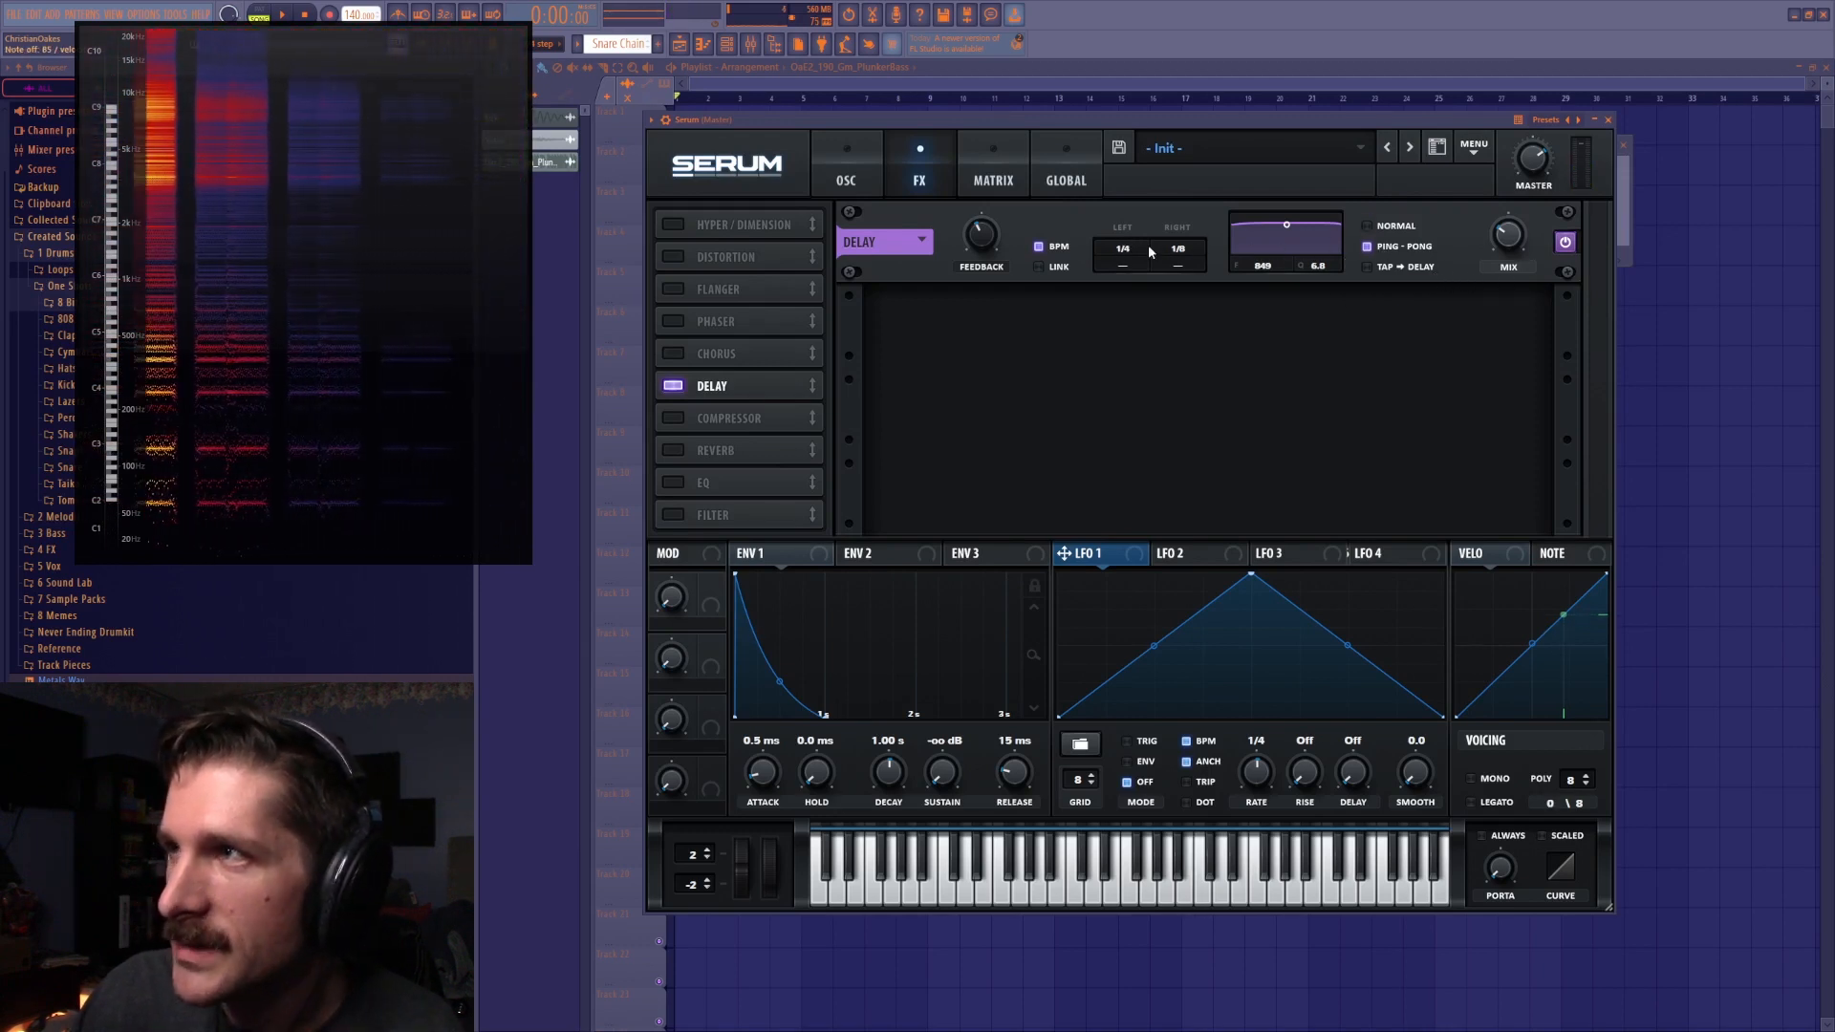
pyautogui.click(1378, 233)
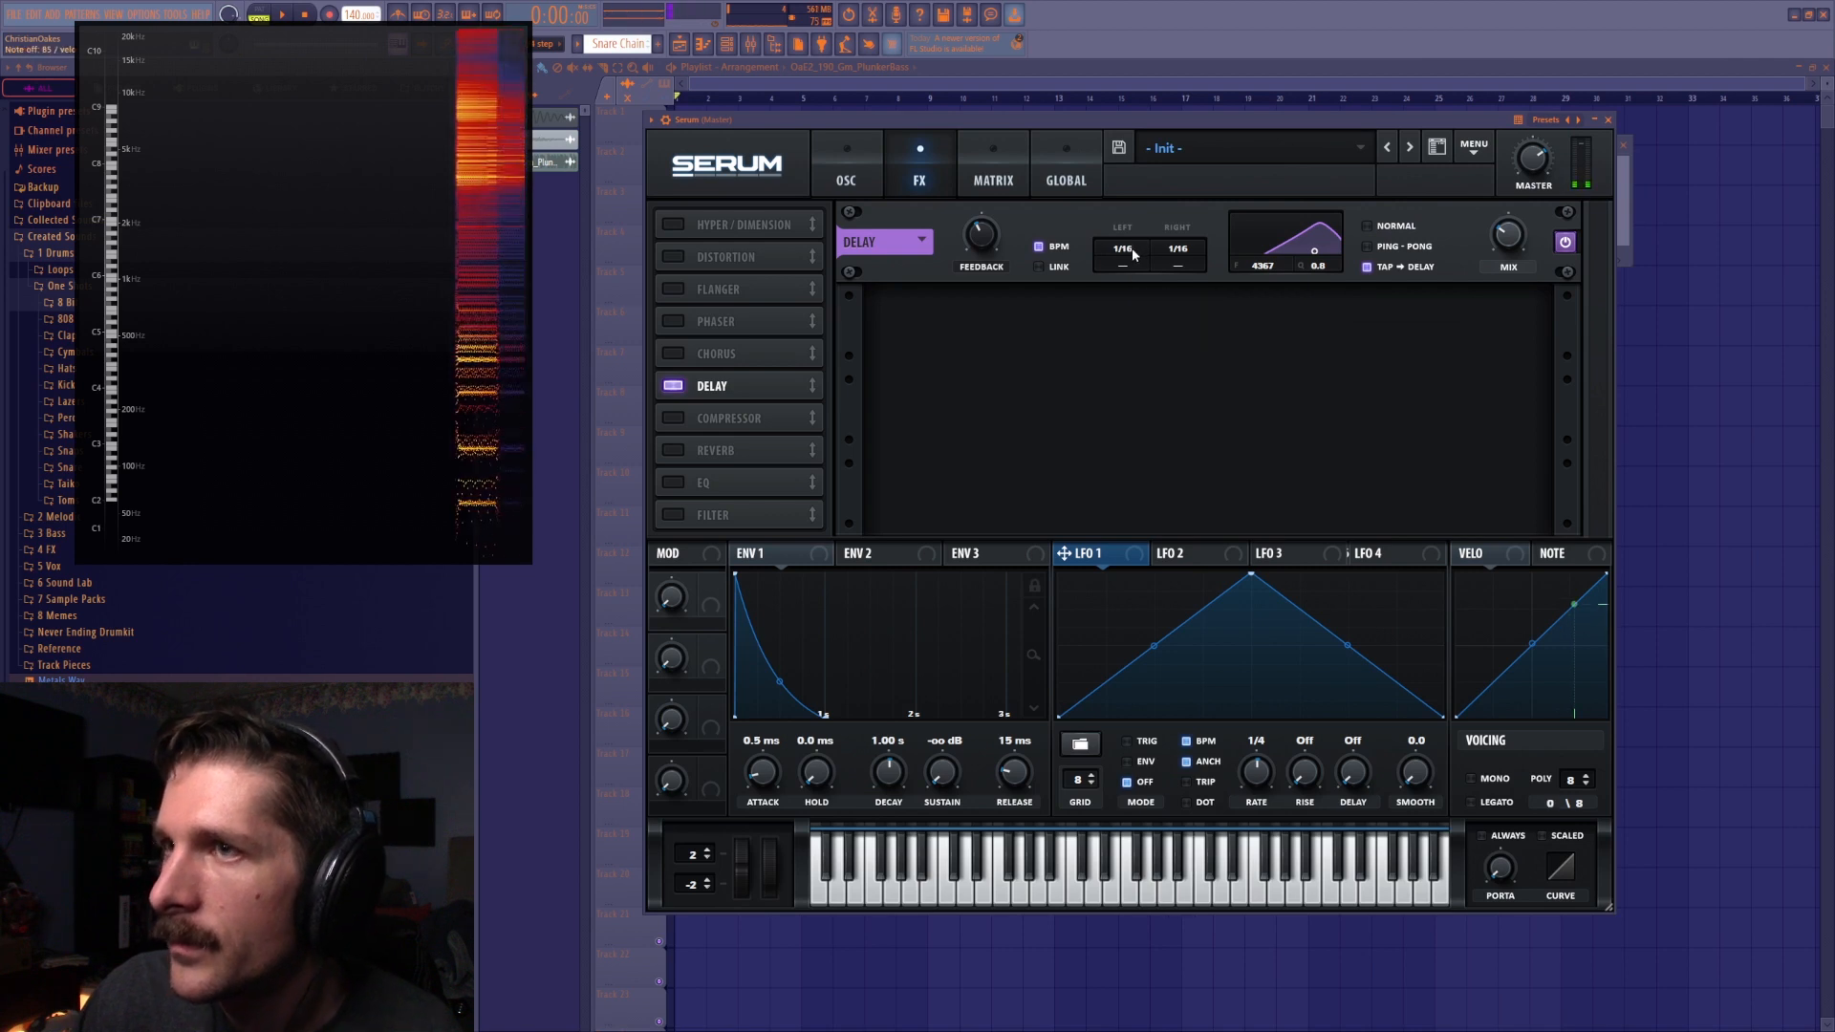
pyautogui.moveTo(990, 236); pyautogui.dragTo(1133, 215)
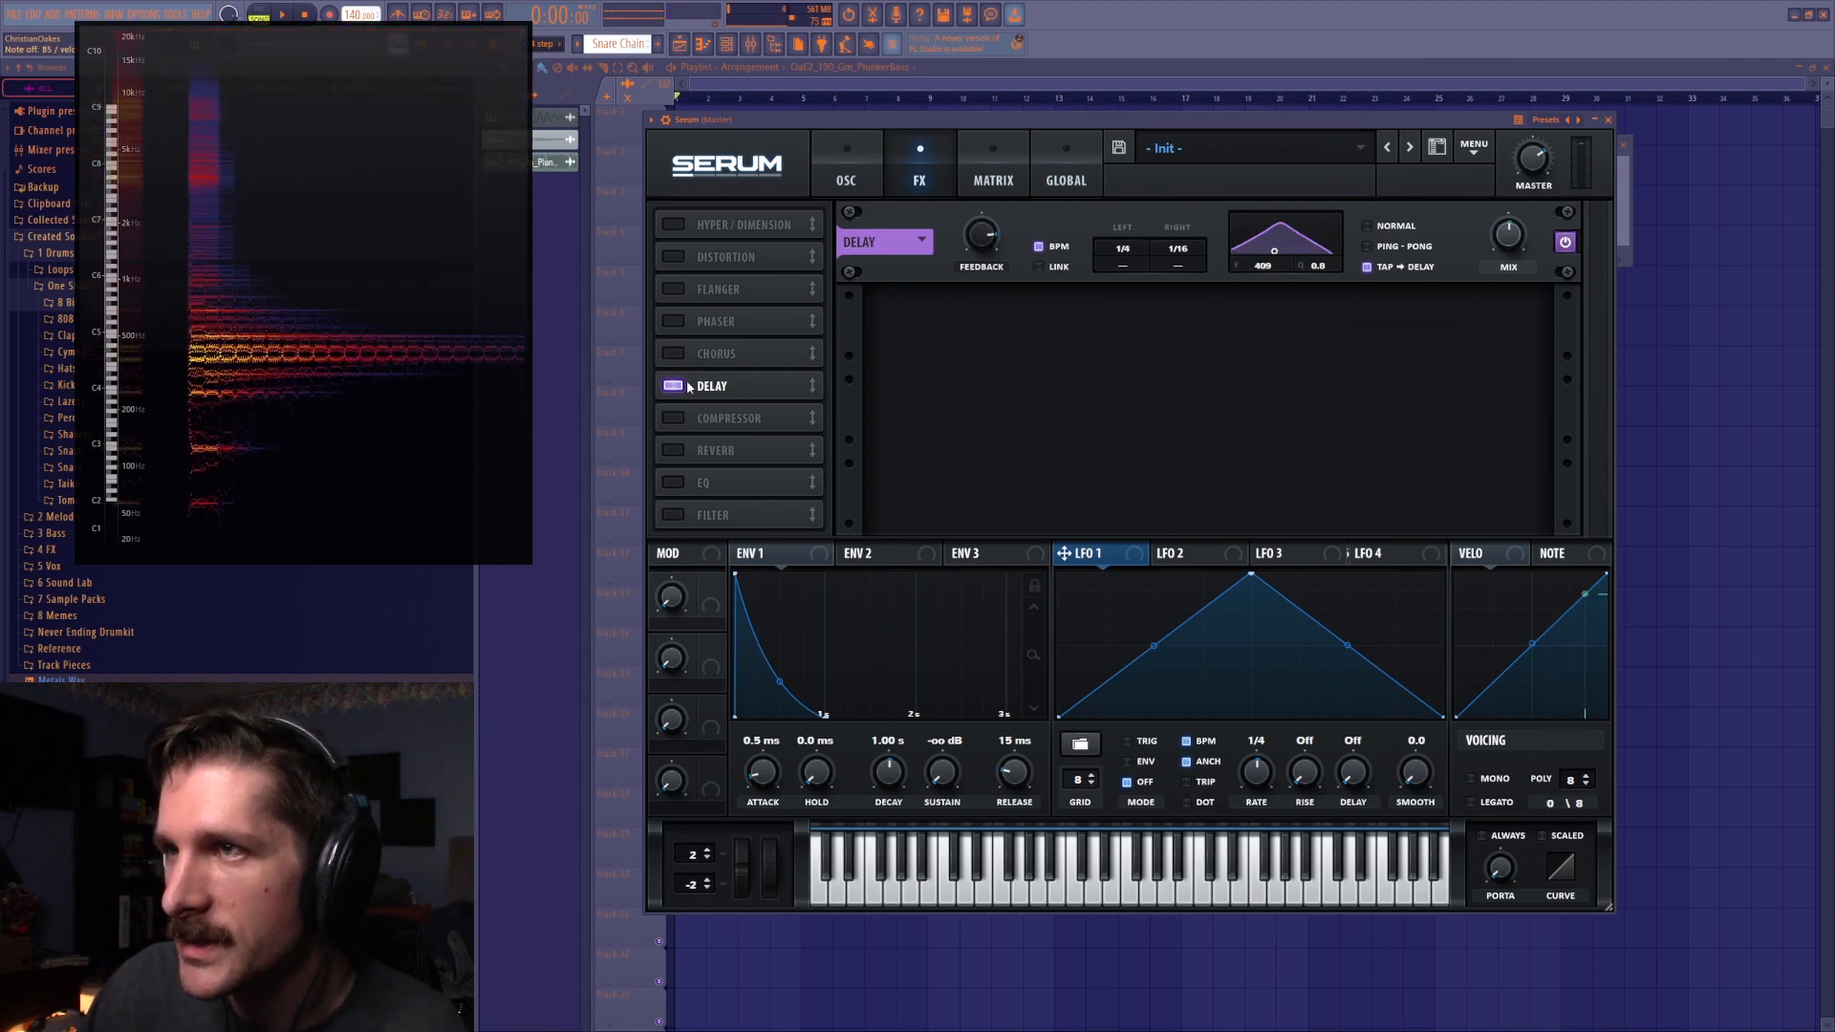
pyautogui.click(1368, 227)
pyautogui.click(671, 384)
# Enable the Compressor in multiband mode, lower its threshold, lengthen its release and set its gain to about 4.3 dB
pyautogui.click(674, 417)
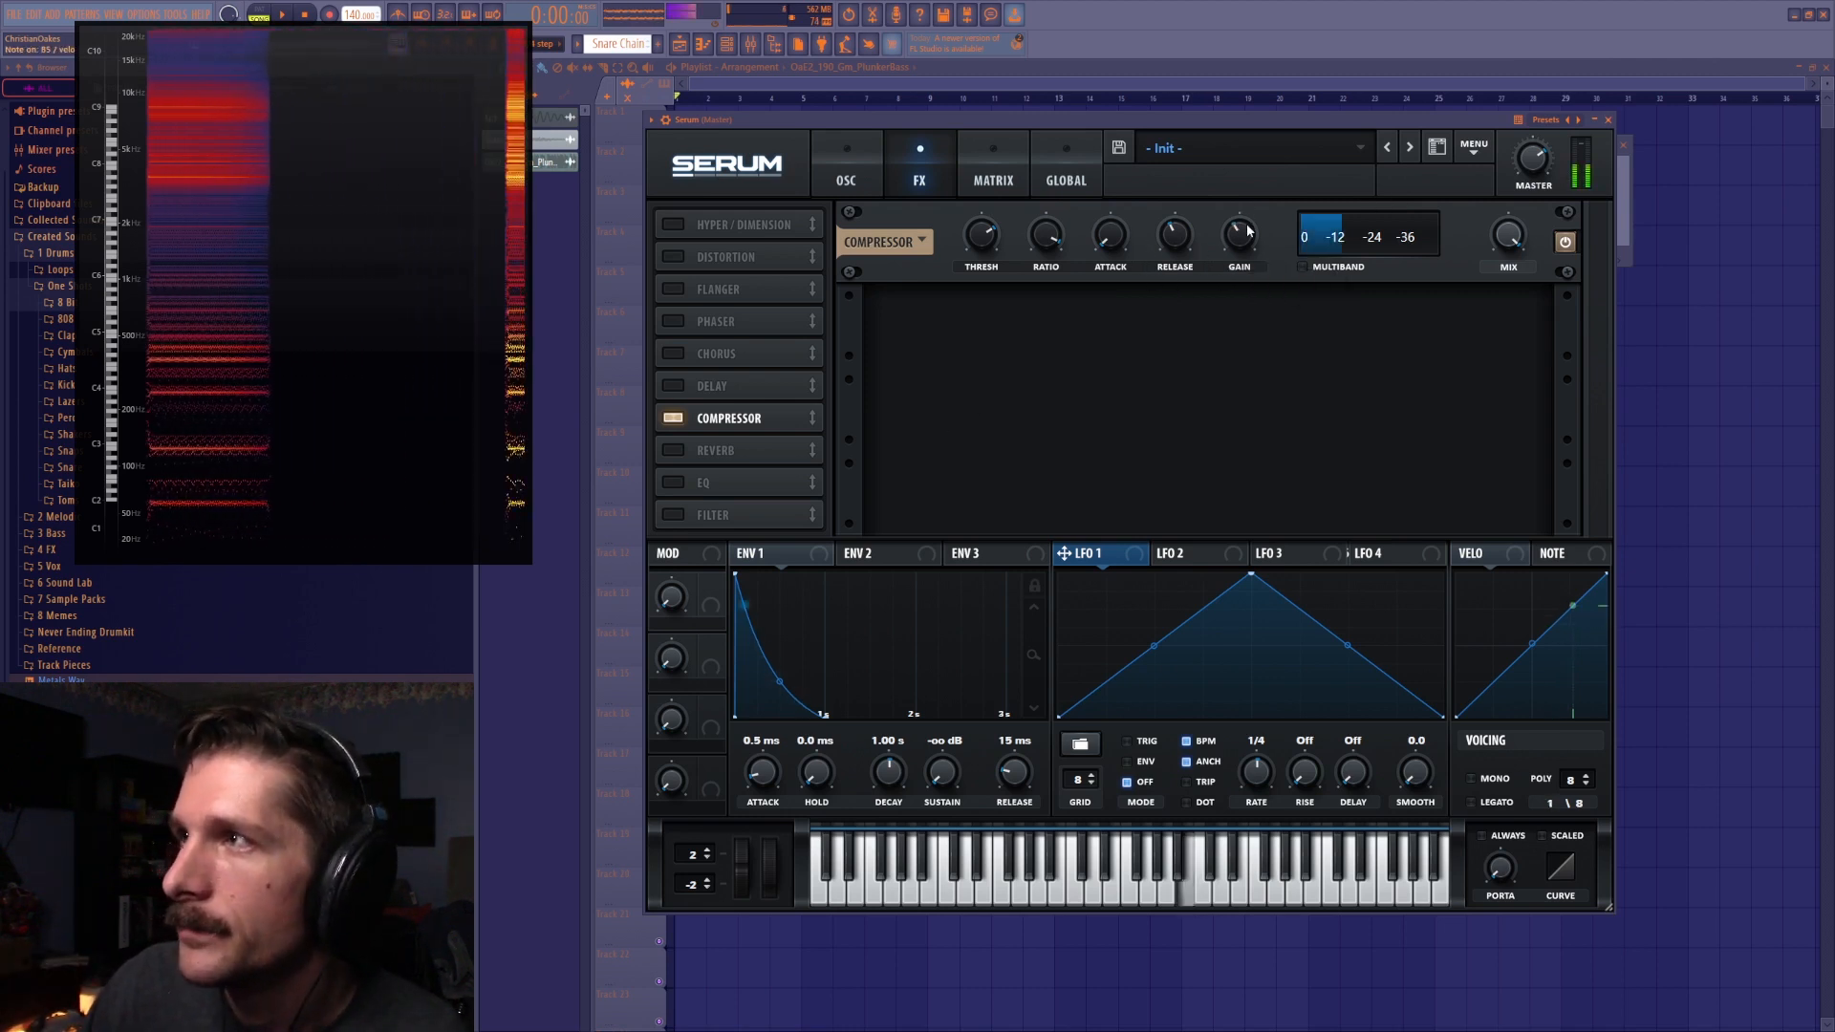
pyautogui.moveTo(1223, 232); pyautogui.dragTo(1253, 212)
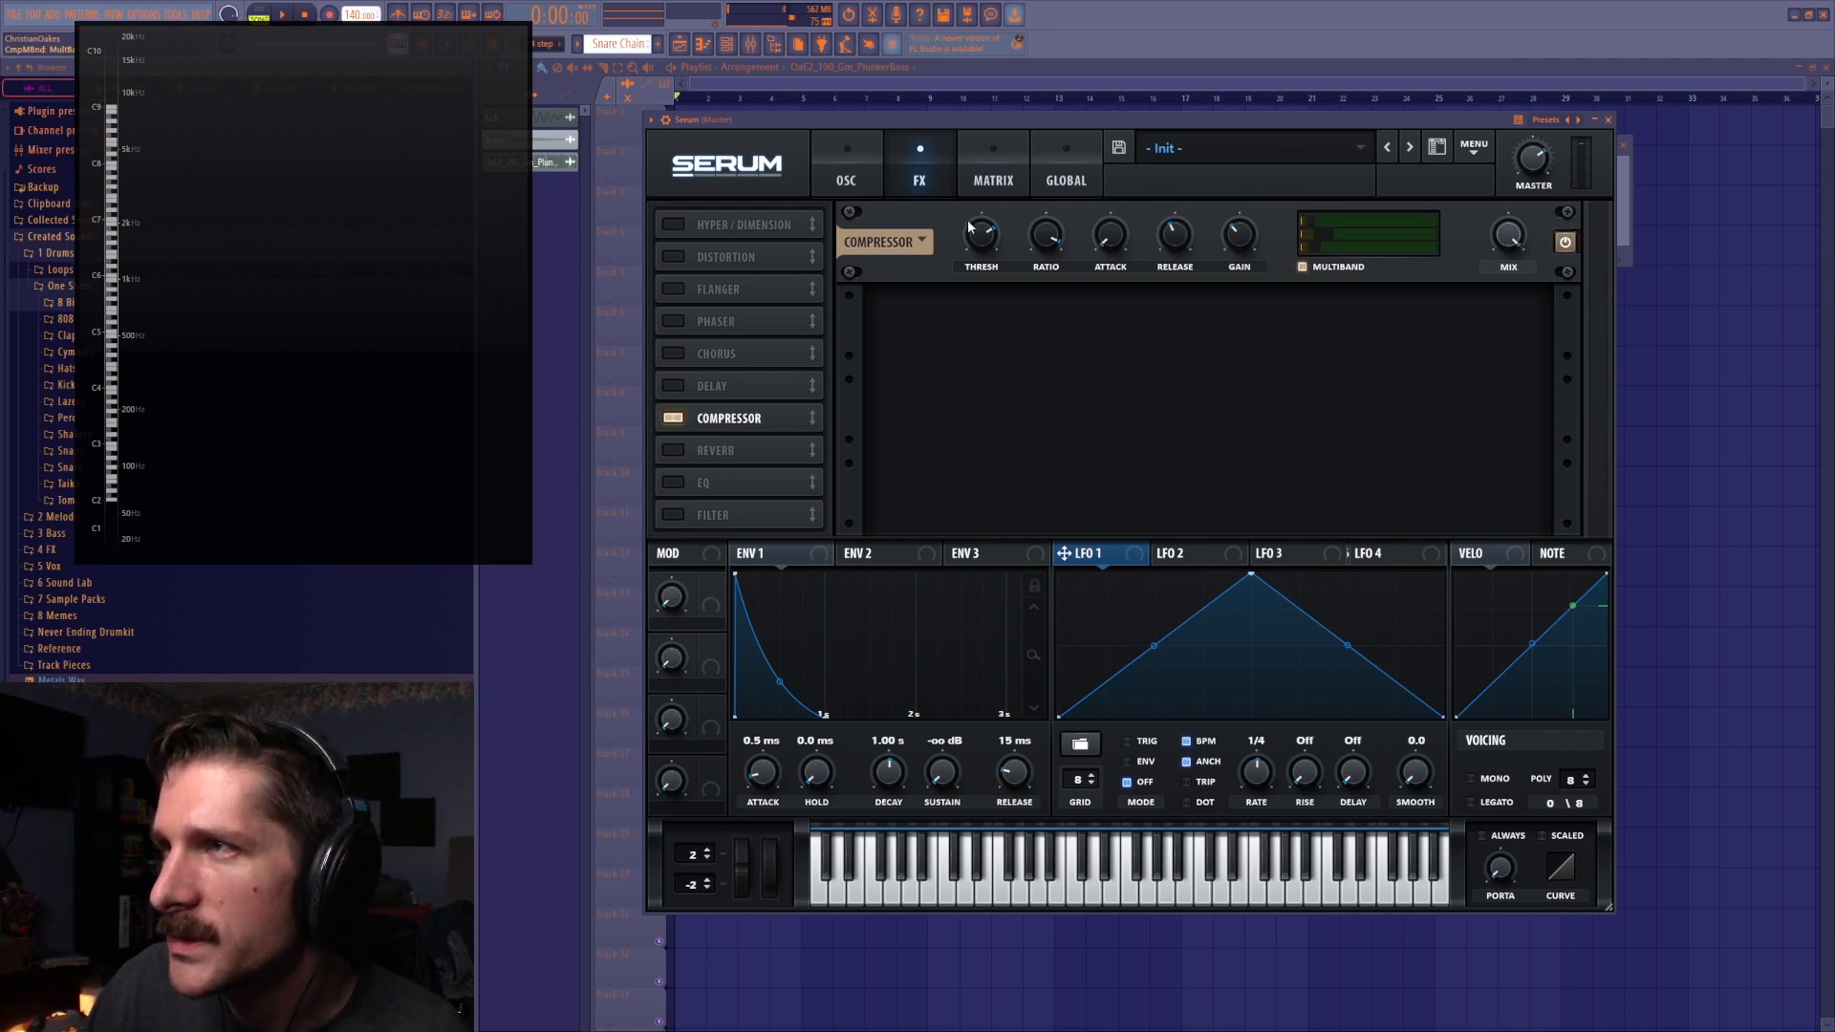
pyautogui.click(949, 293)
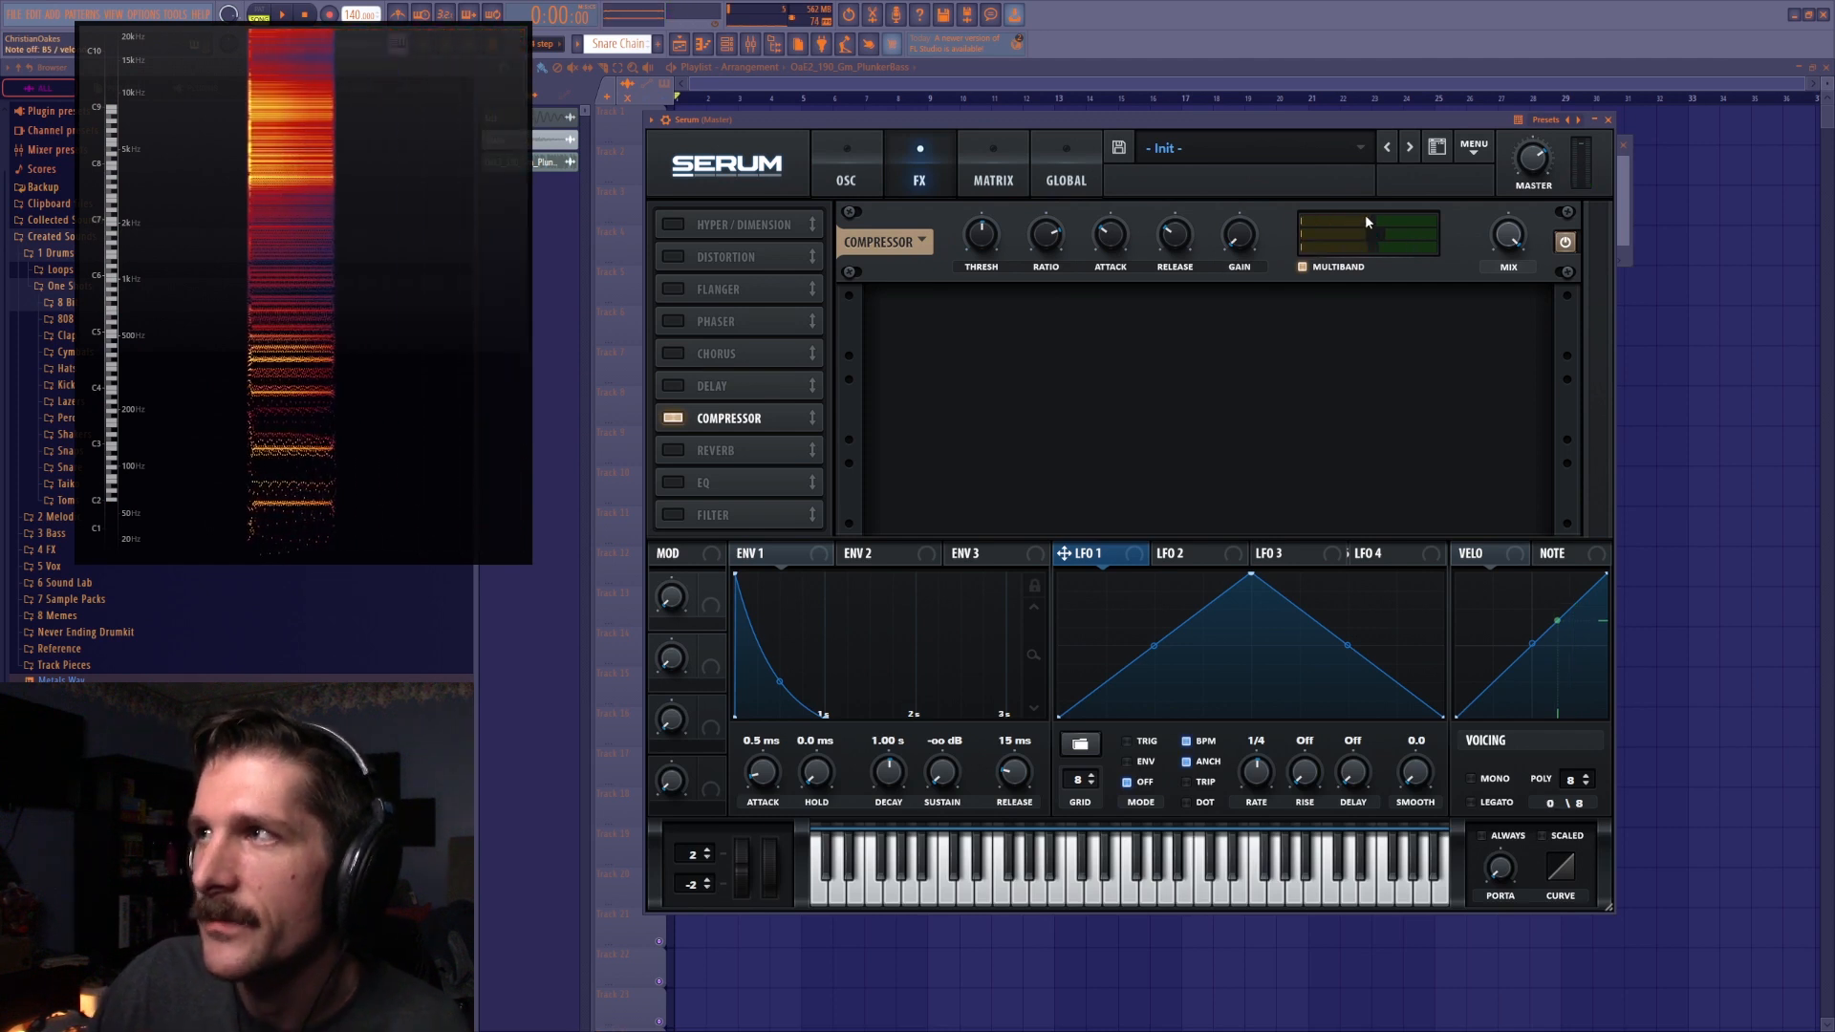
pyautogui.moveTo(1375, 215); pyautogui.dragTo(1379, 225)
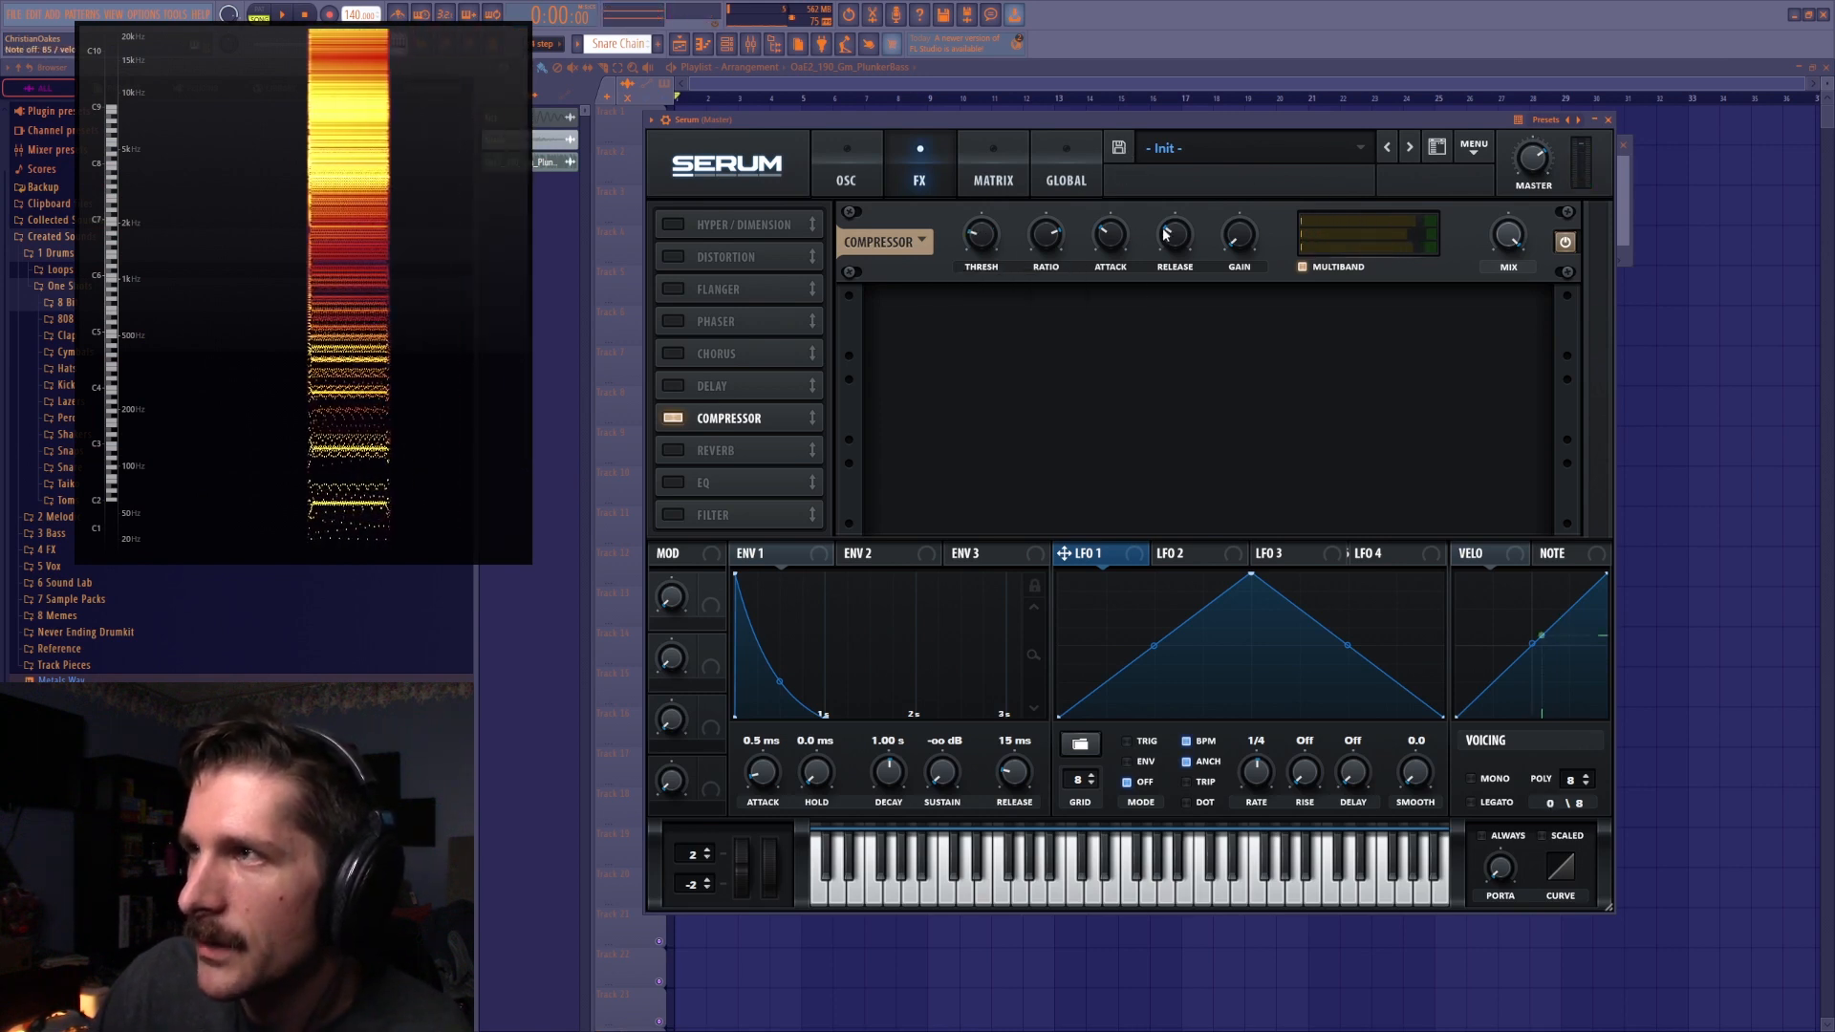
pyautogui.moveTo(1176, 229)
pyautogui.mouseDown()
pyautogui.moveTo(1179, 273)
pyautogui.moveTo(1168, 223)
pyautogui.mouseUp()
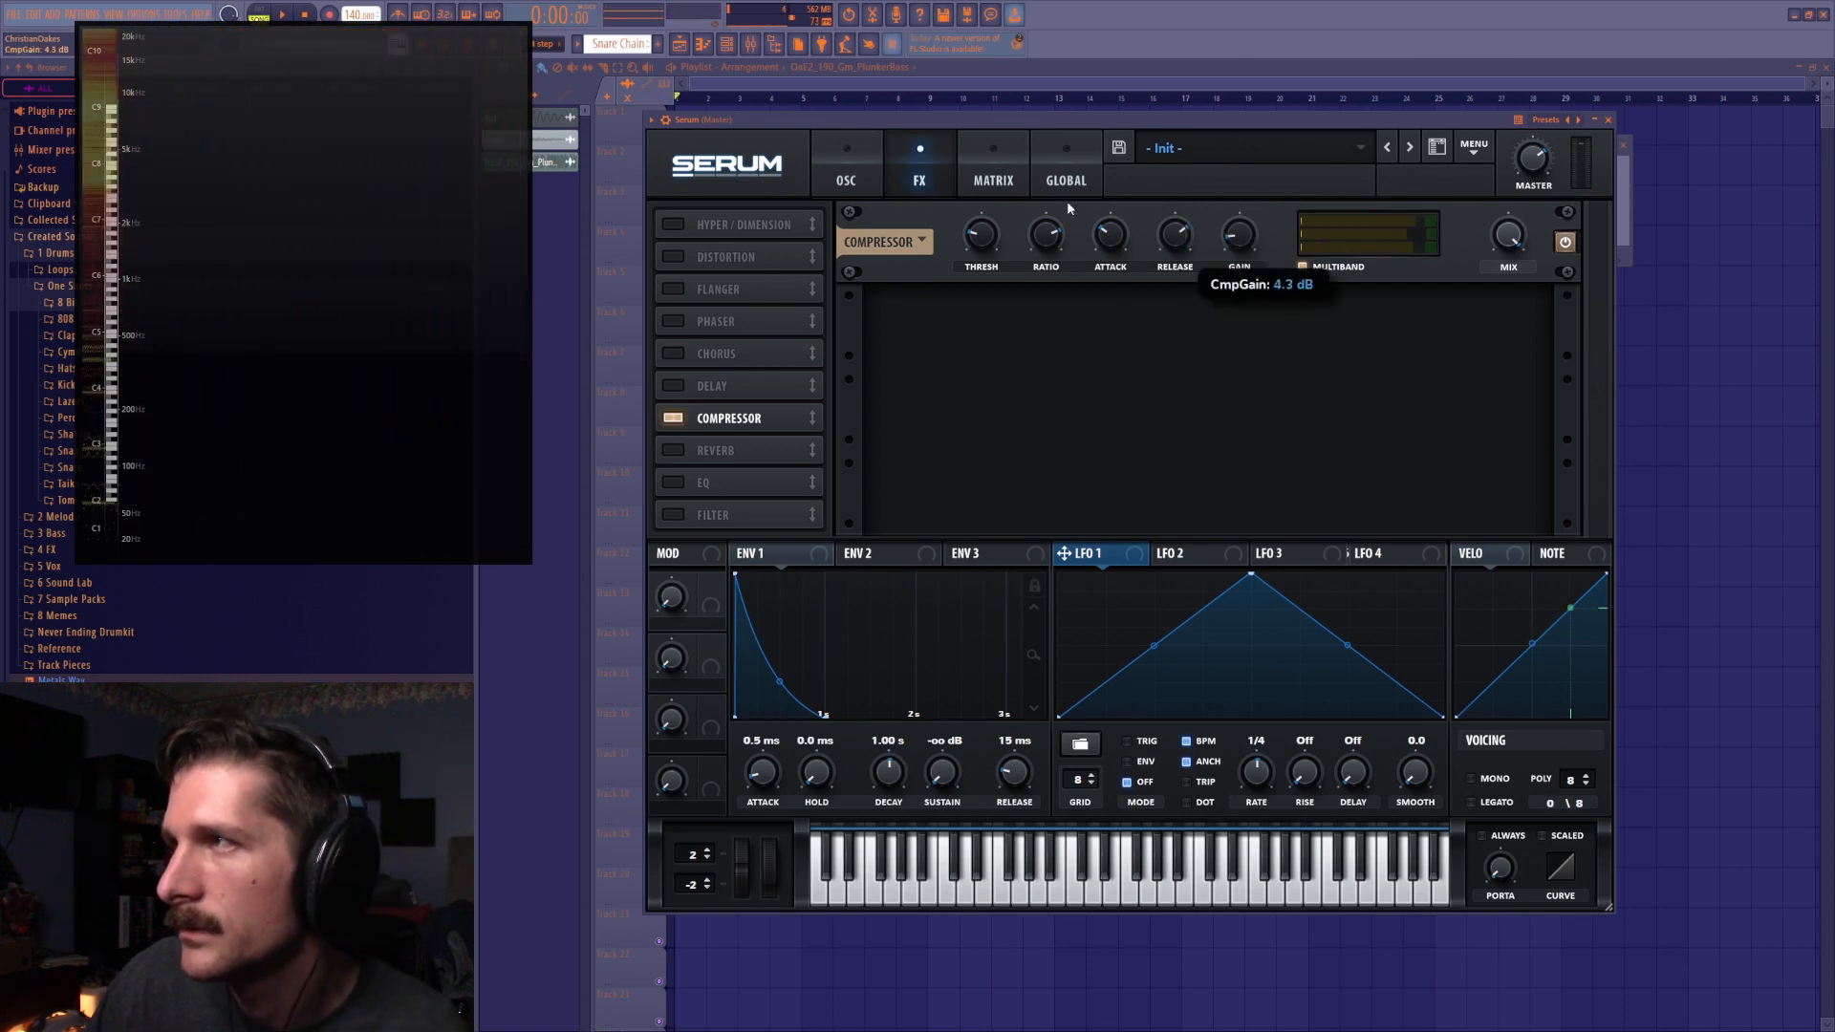
# Replace the Compressor with the Hall Reverb, and increase its size and decay
pyautogui.click(713, 453)
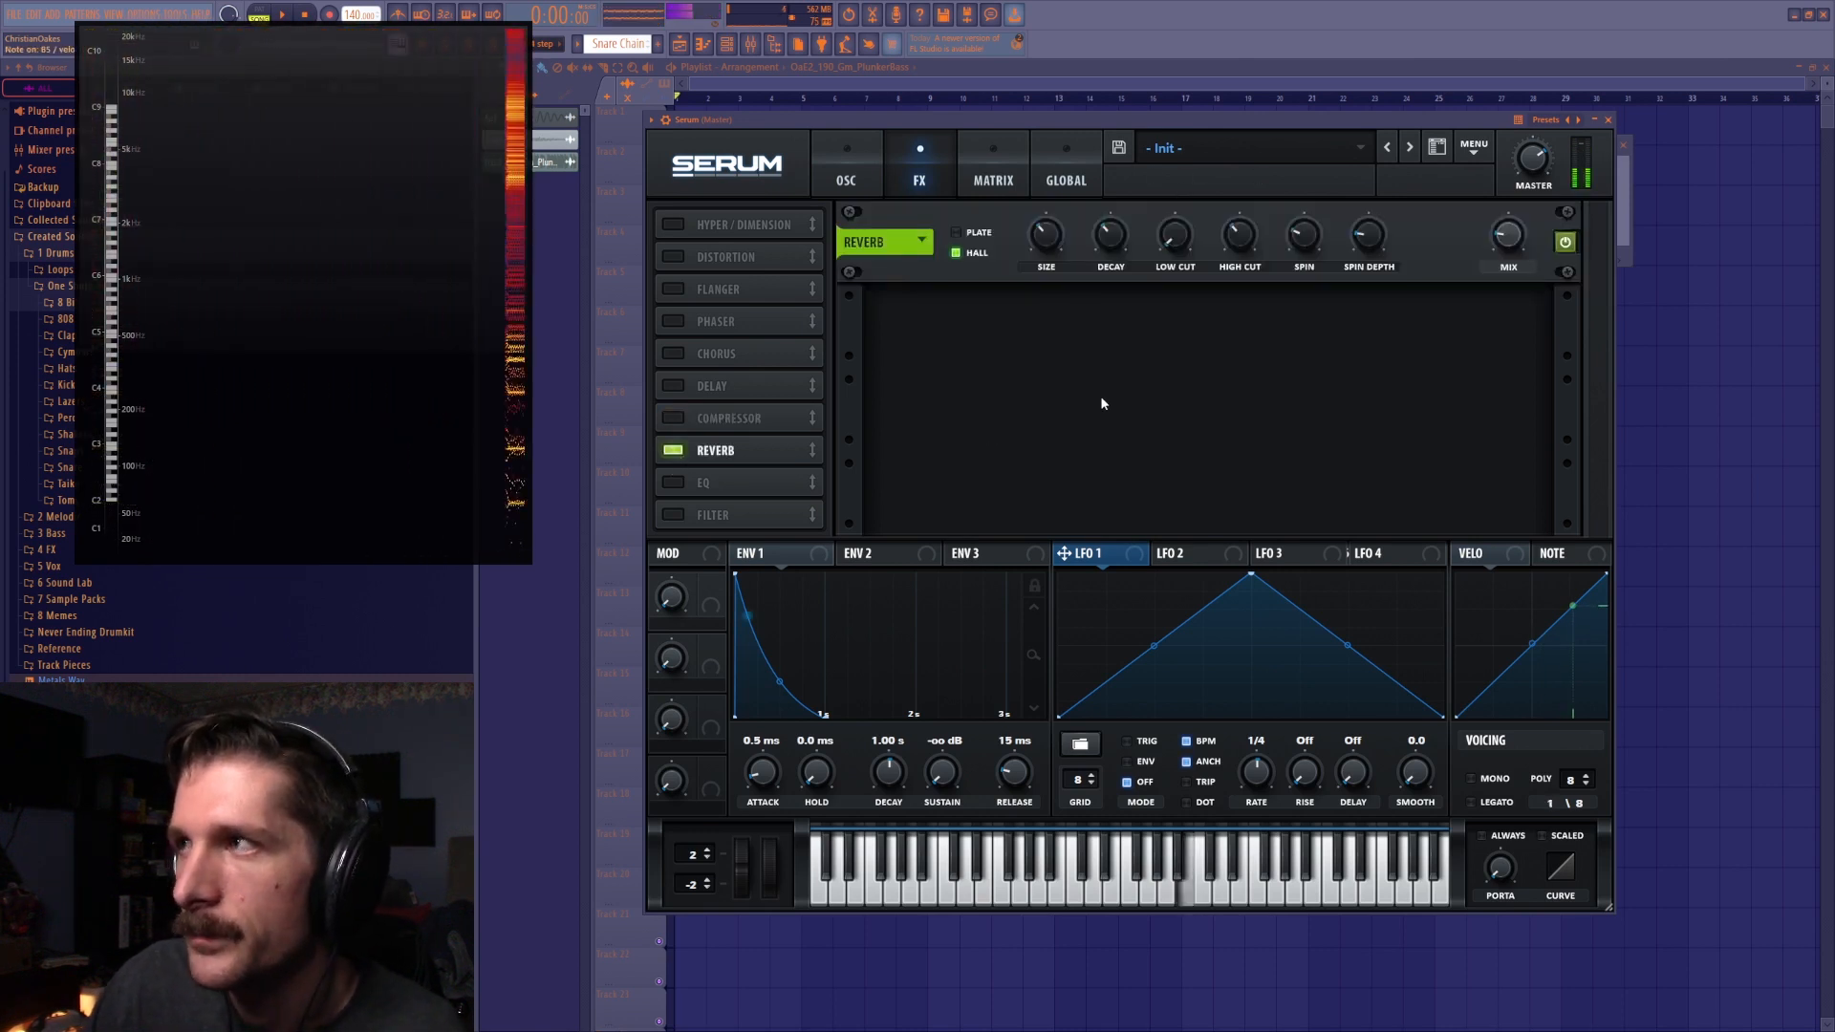
pyautogui.moveTo(1049, 232); pyautogui.dragTo(1121, 186)
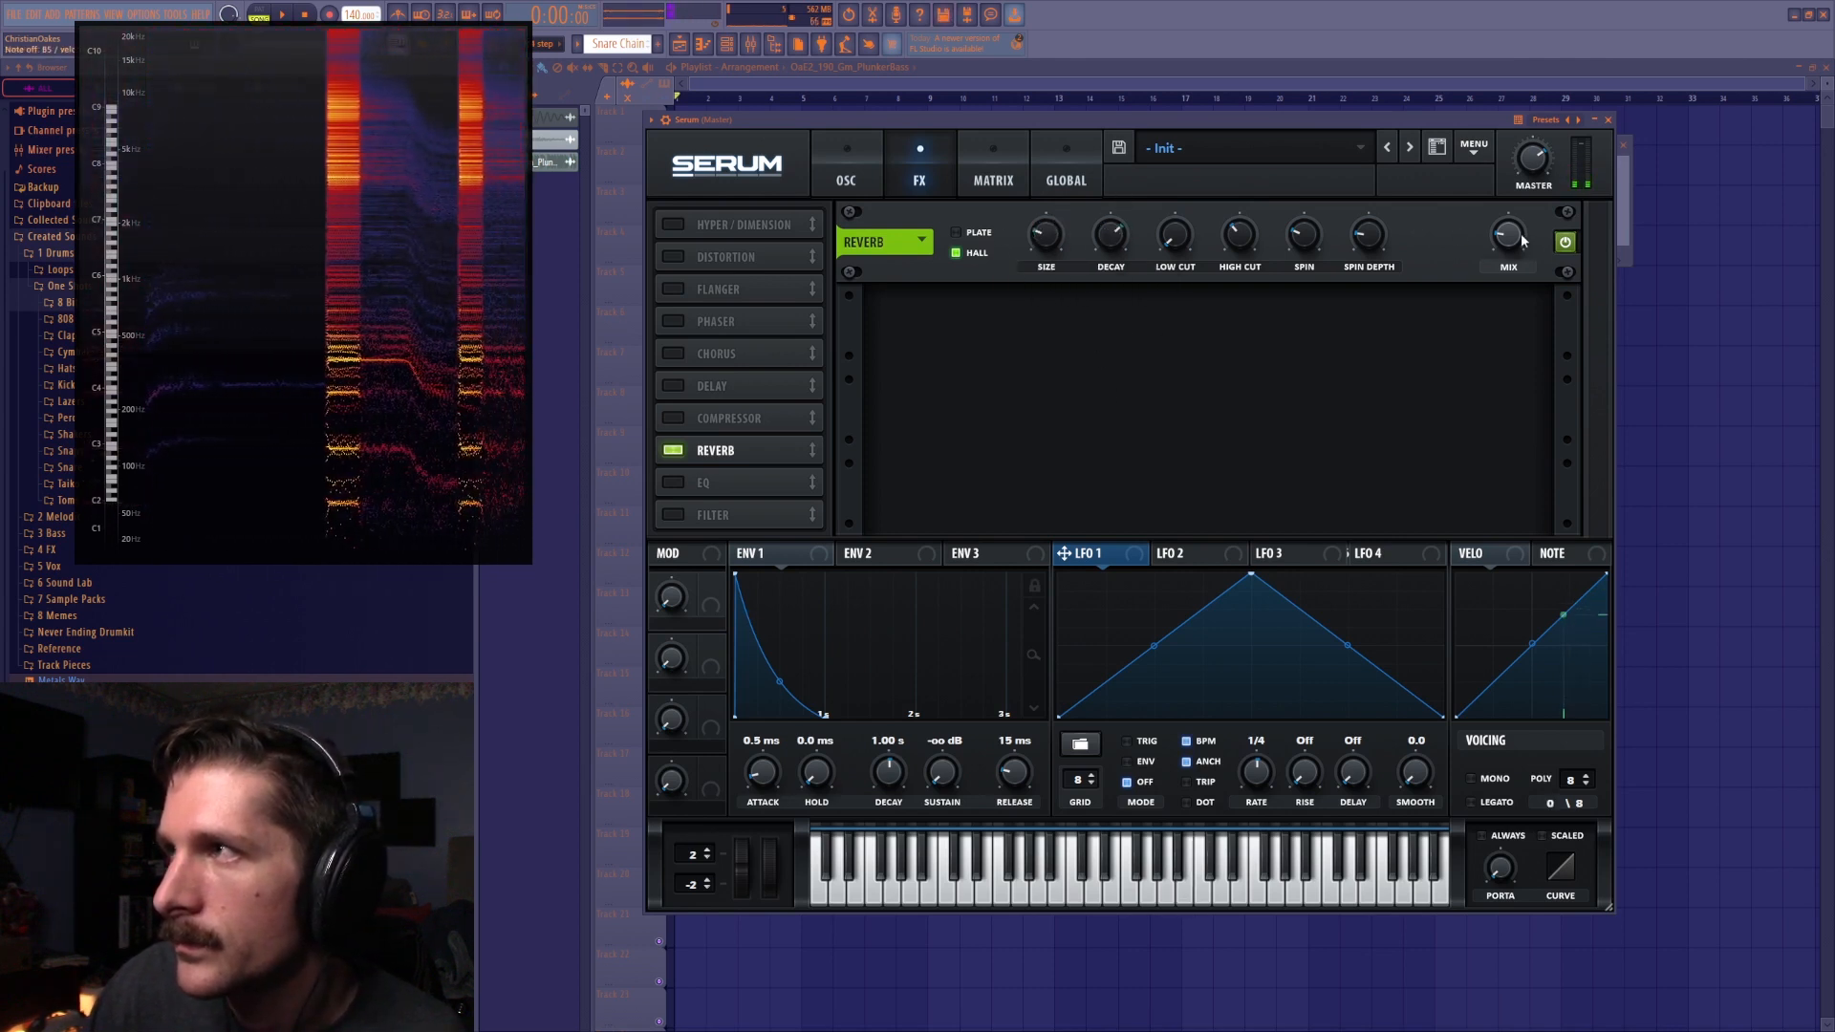
pyautogui.moveTo(1111, 235); pyautogui.dragTo(1144, 158)
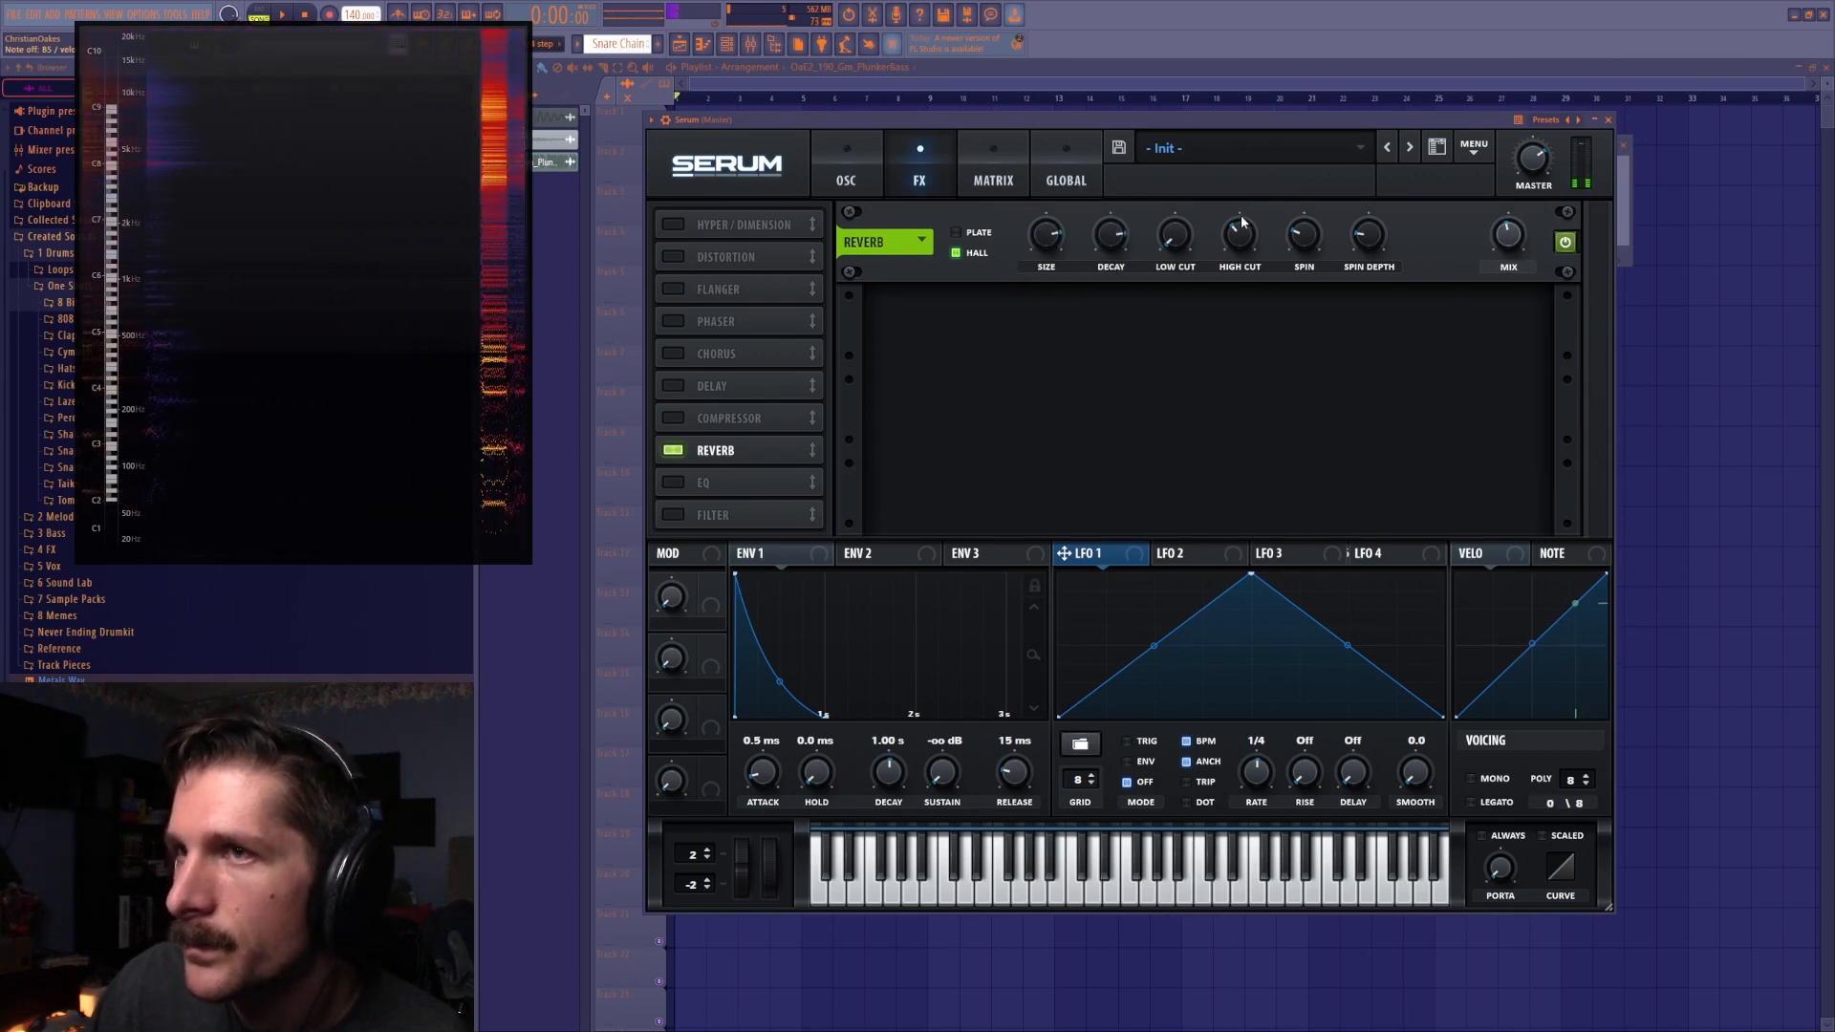
# Adjust the reverb mix, try the Plate type with a different size, and disable the Reverb
pyautogui.moveTo(1507, 236); pyautogui.dragTo(1507, 220)
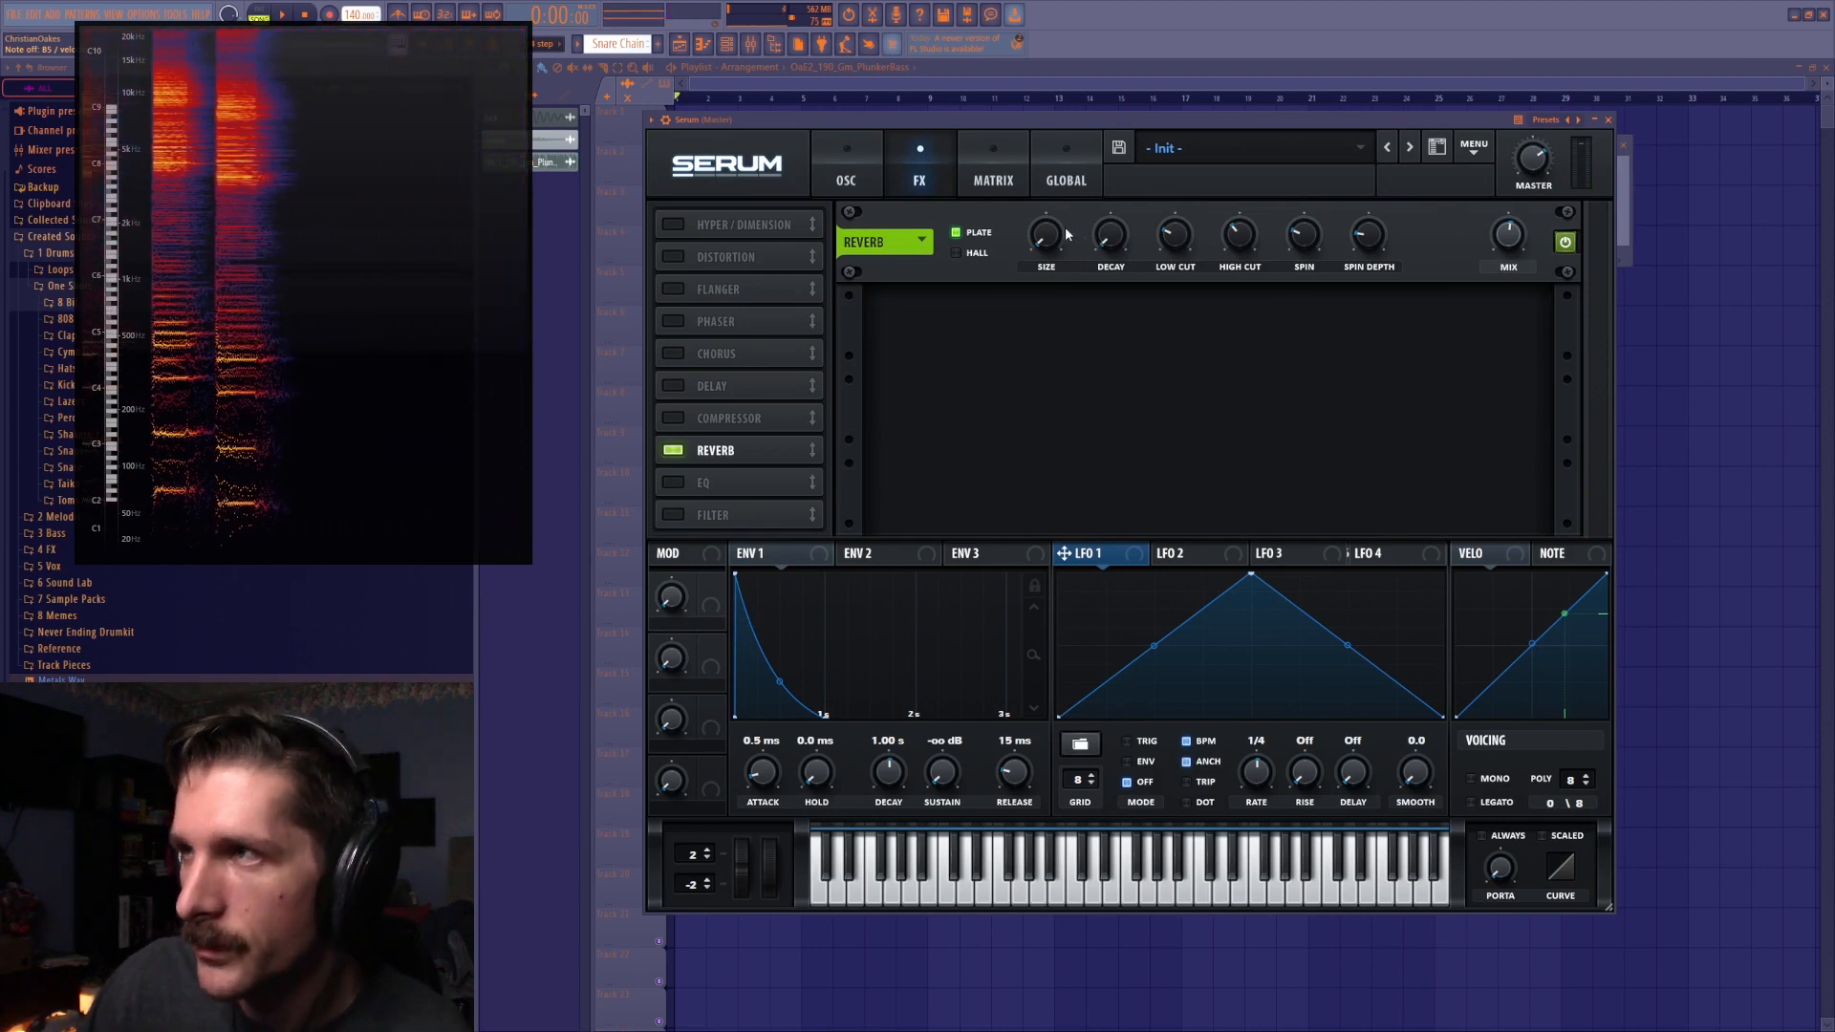
pyautogui.moveTo(1058, 237); pyautogui.dragTo(1066, 168)
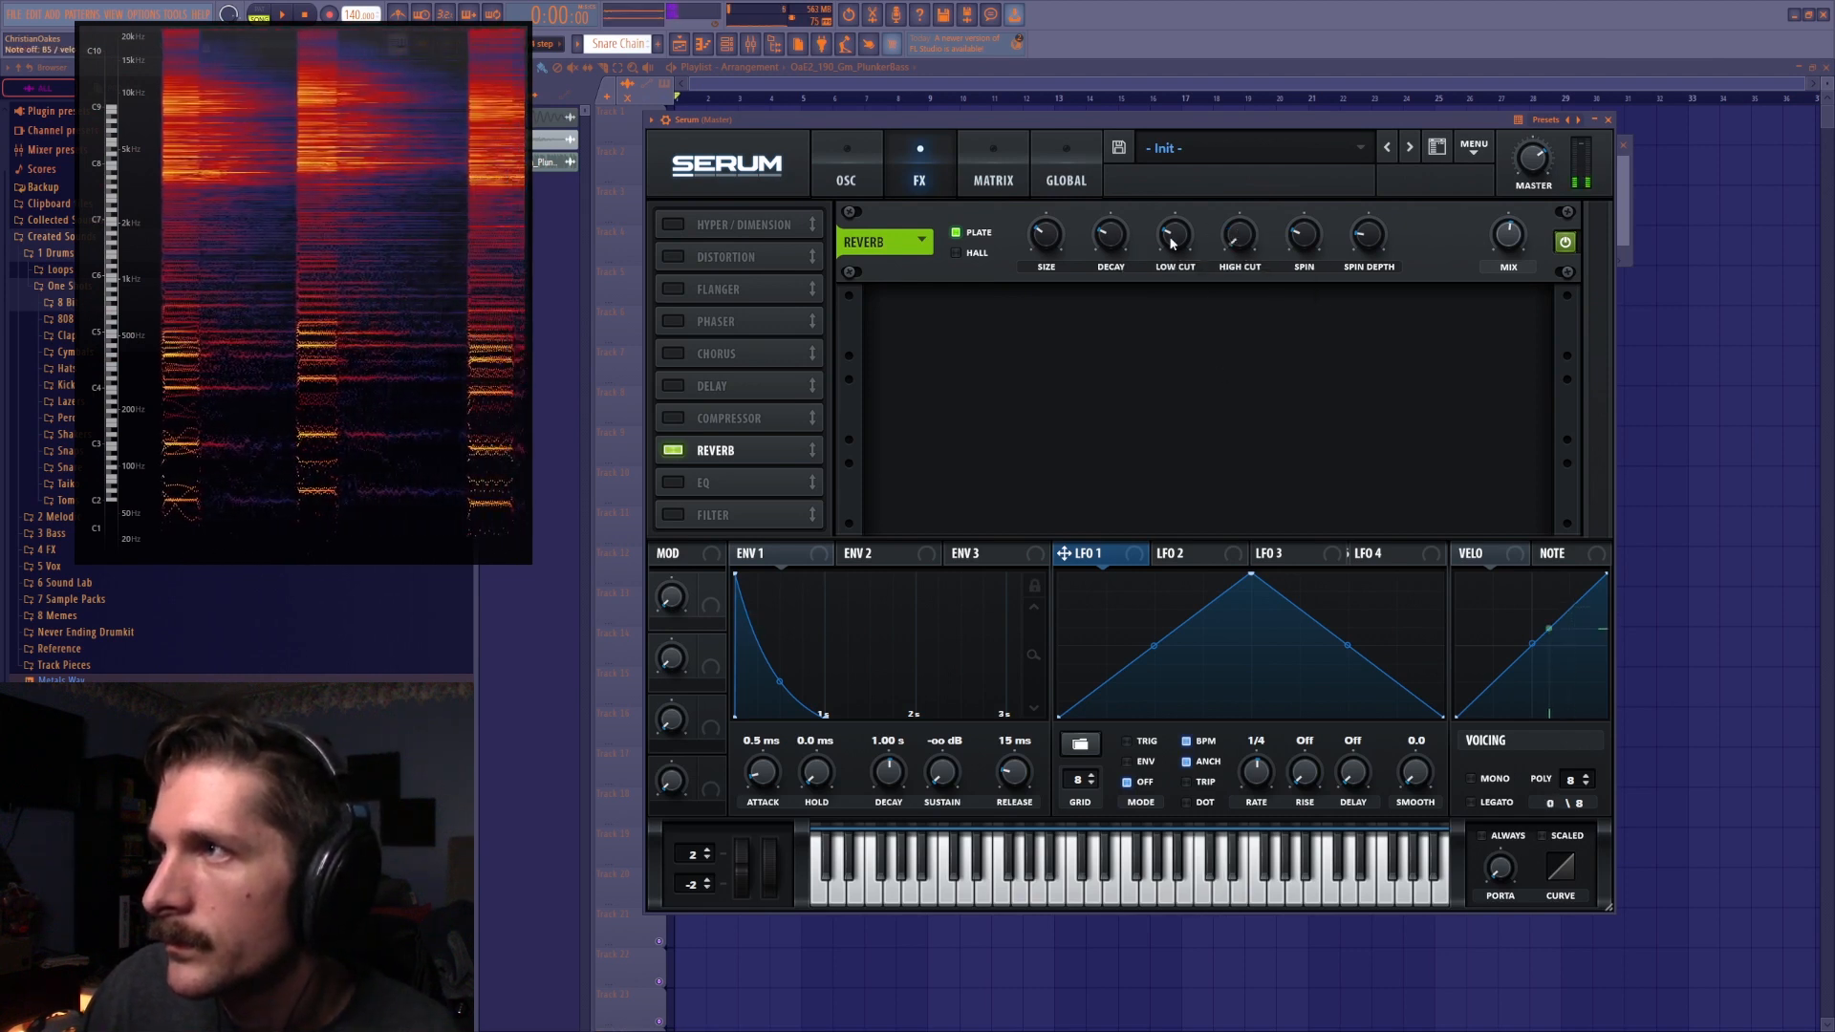
pyautogui.click(671, 450)
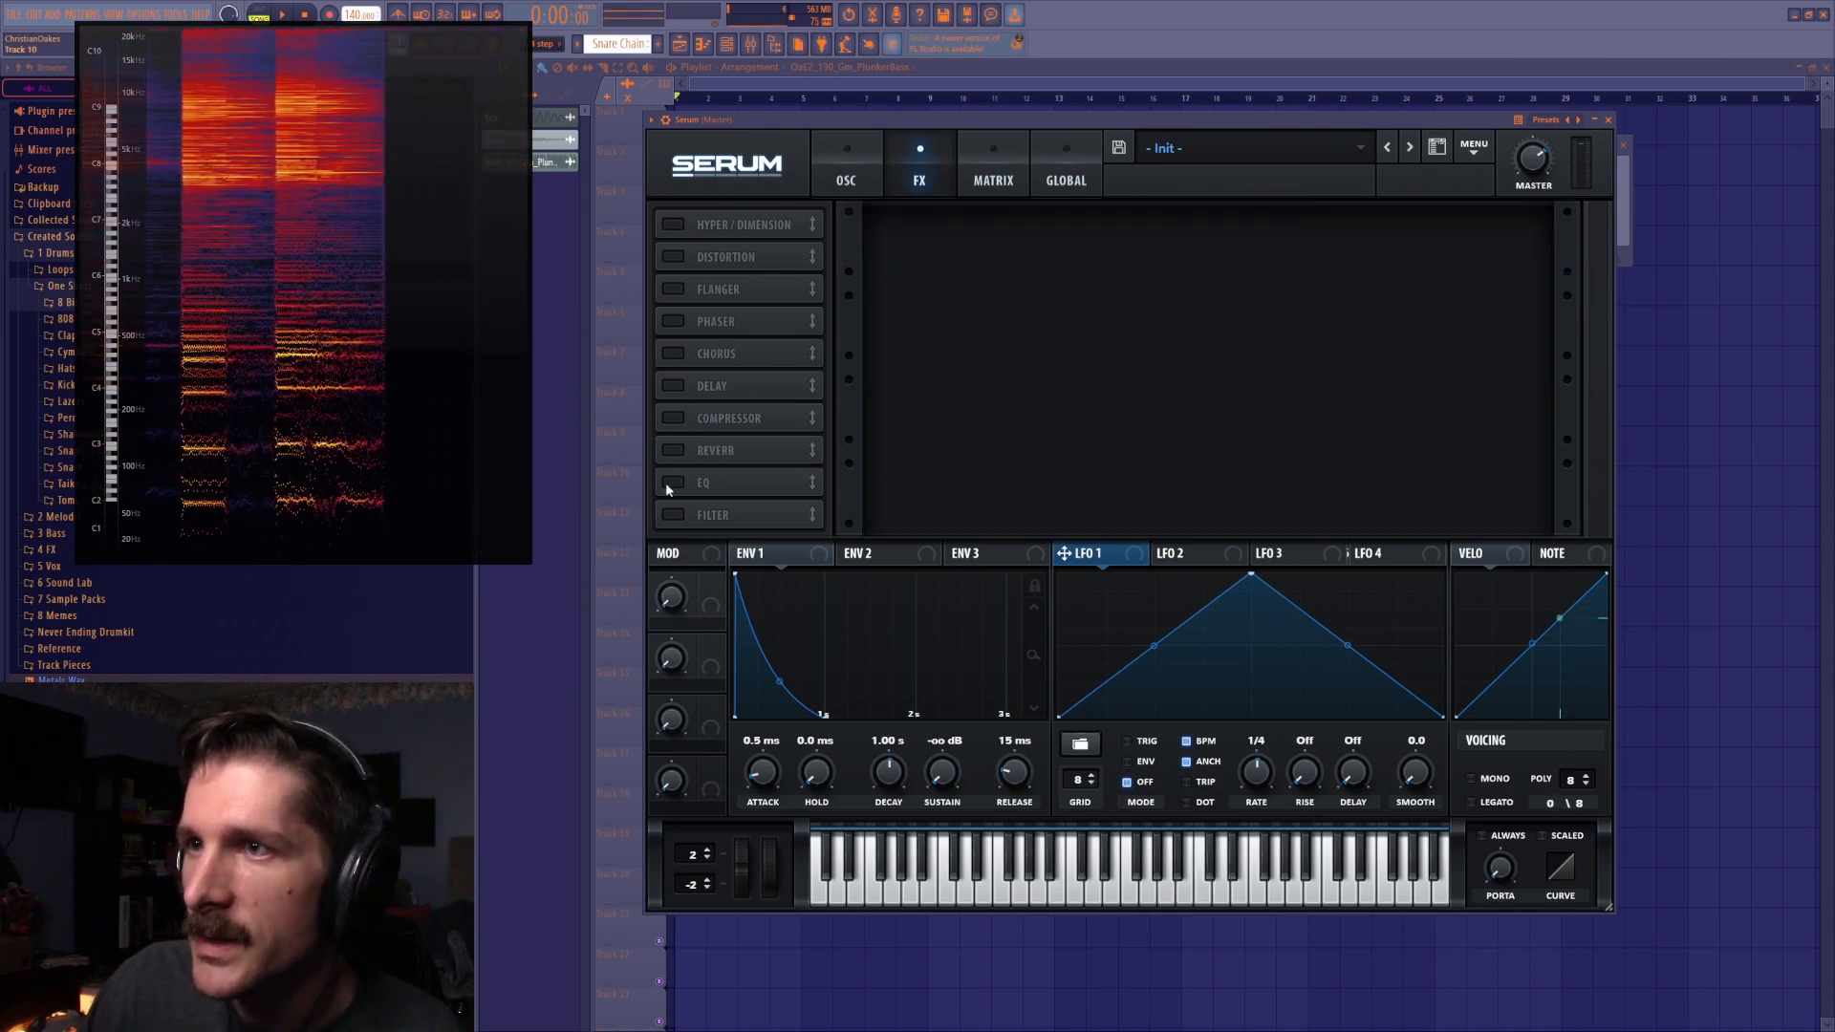
# Enable the EQ, try the low band's peak and shelf shapes, and make it a low cut at about 598 Hz
pyautogui.click(672, 483)
pyautogui.moveTo(988, 252)
pyautogui.mouseDown()
pyautogui.moveTo(1007, 188)
pyautogui.moveTo(994, 256)
pyautogui.moveTo(1000, 222)
pyautogui.moveTo(1076, 203)
pyautogui.moveTo(981, 236)
pyautogui.mouseUp()
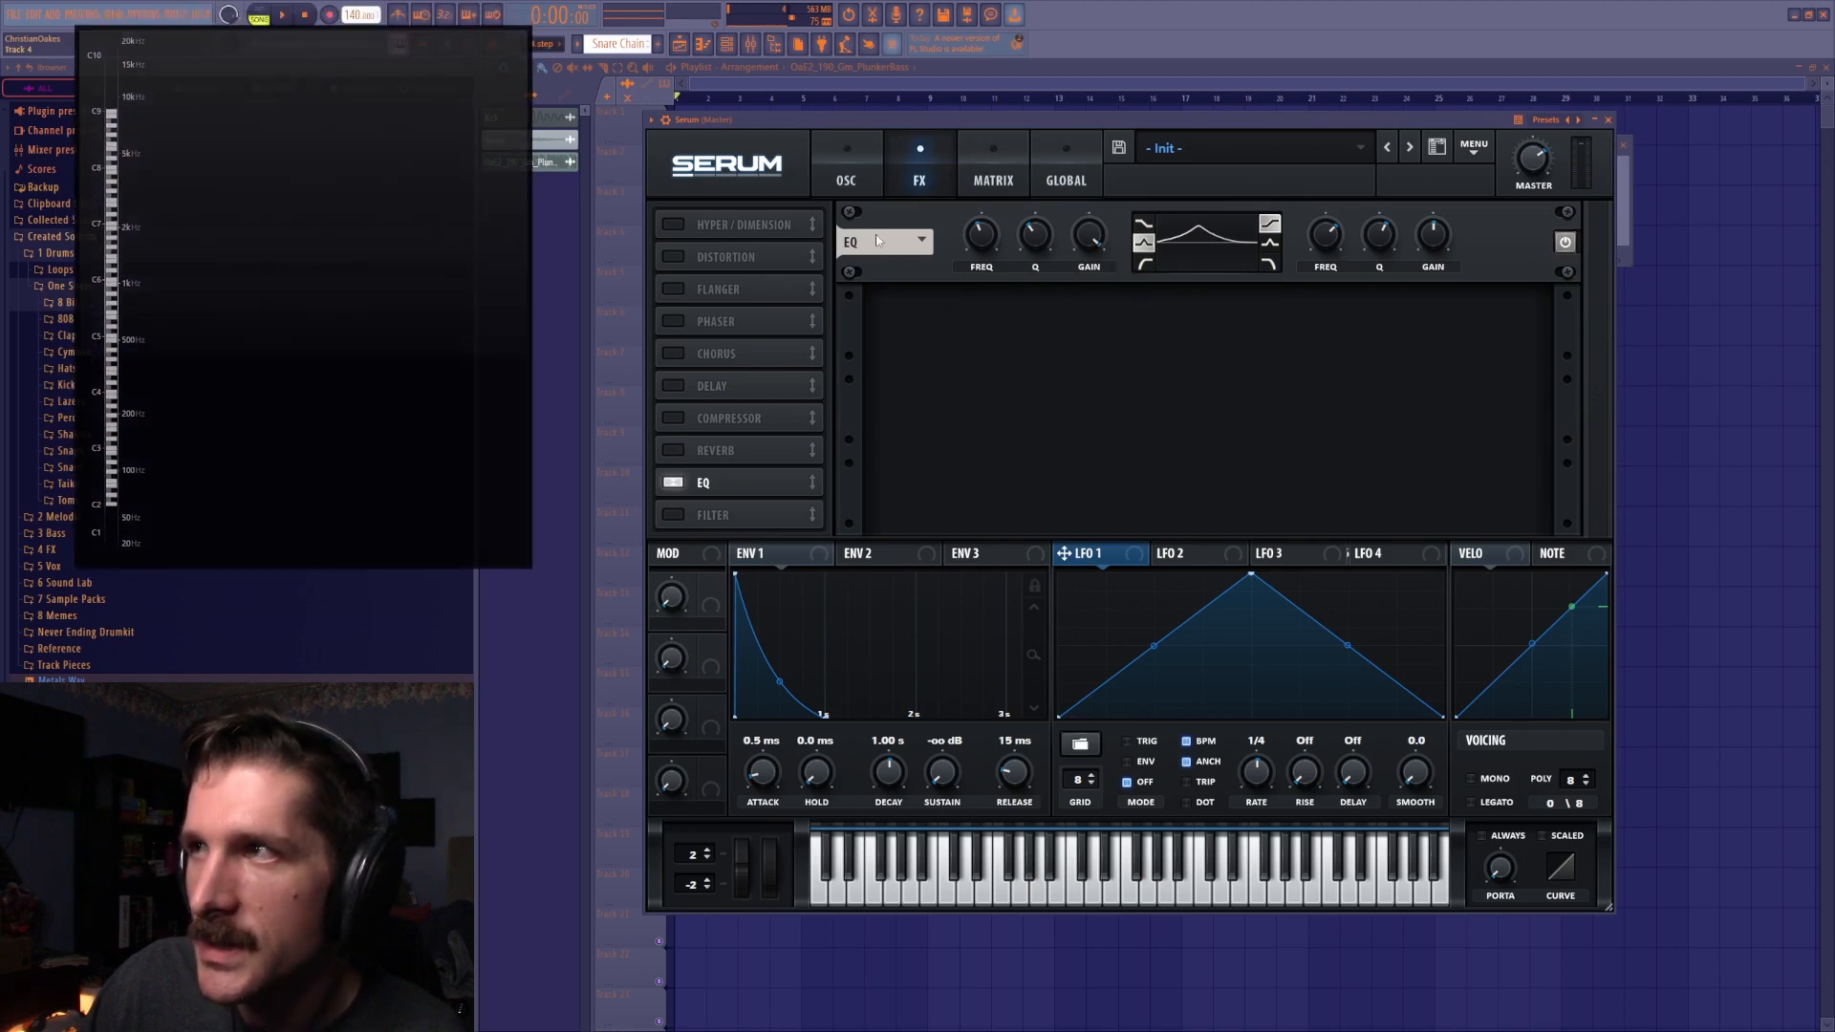
pyautogui.moveTo(985, 237)
pyautogui.mouseDown()
pyautogui.moveTo(983, 299)
pyautogui.moveTo(985, 242)
pyautogui.moveTo(1080, 288)
pyautogui.moveTo(1083, 346)
pyautogui.moveTo(994, 191)
pyautogui.moveTo(1014, 286)
pyautogui.moveTo(978, 274)
pyautogui.moveTo(985, 225)
pyautogui.moveTo(985, 241)
pyautogui.mouseUp()
pyautogui.click(1143, 224)
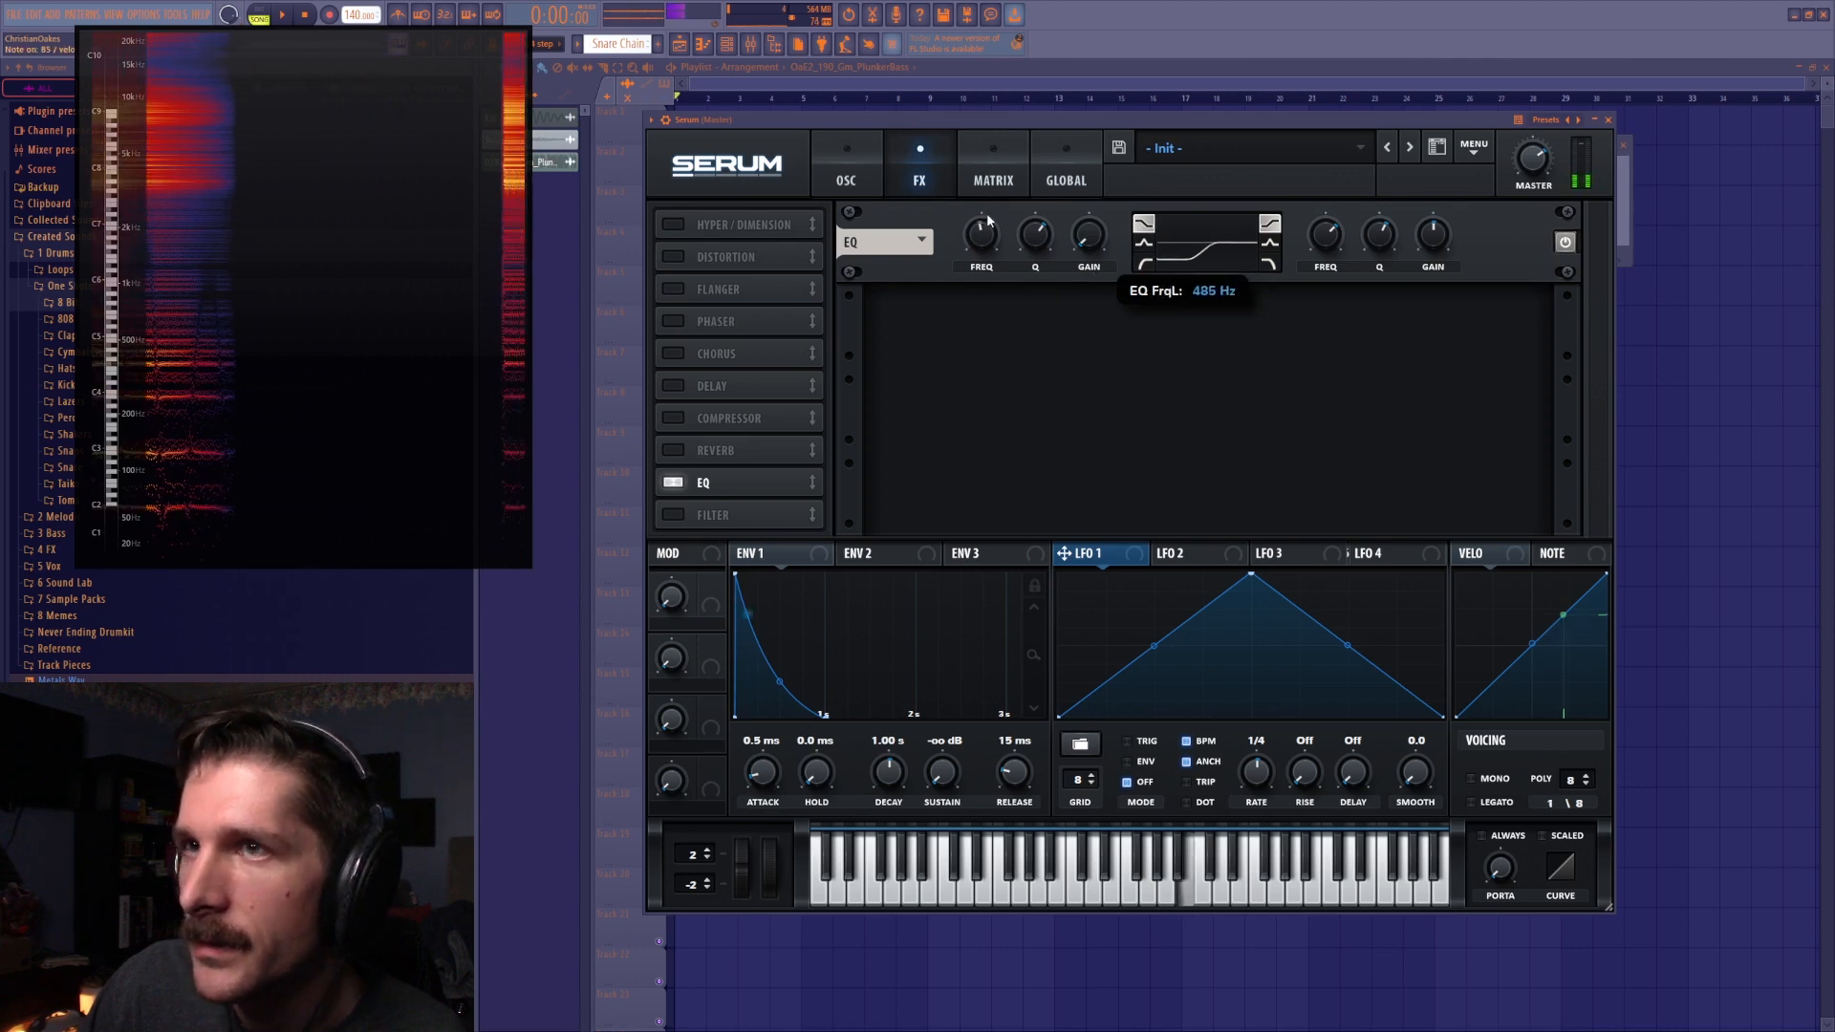
pyautogui.click(1144, 262)
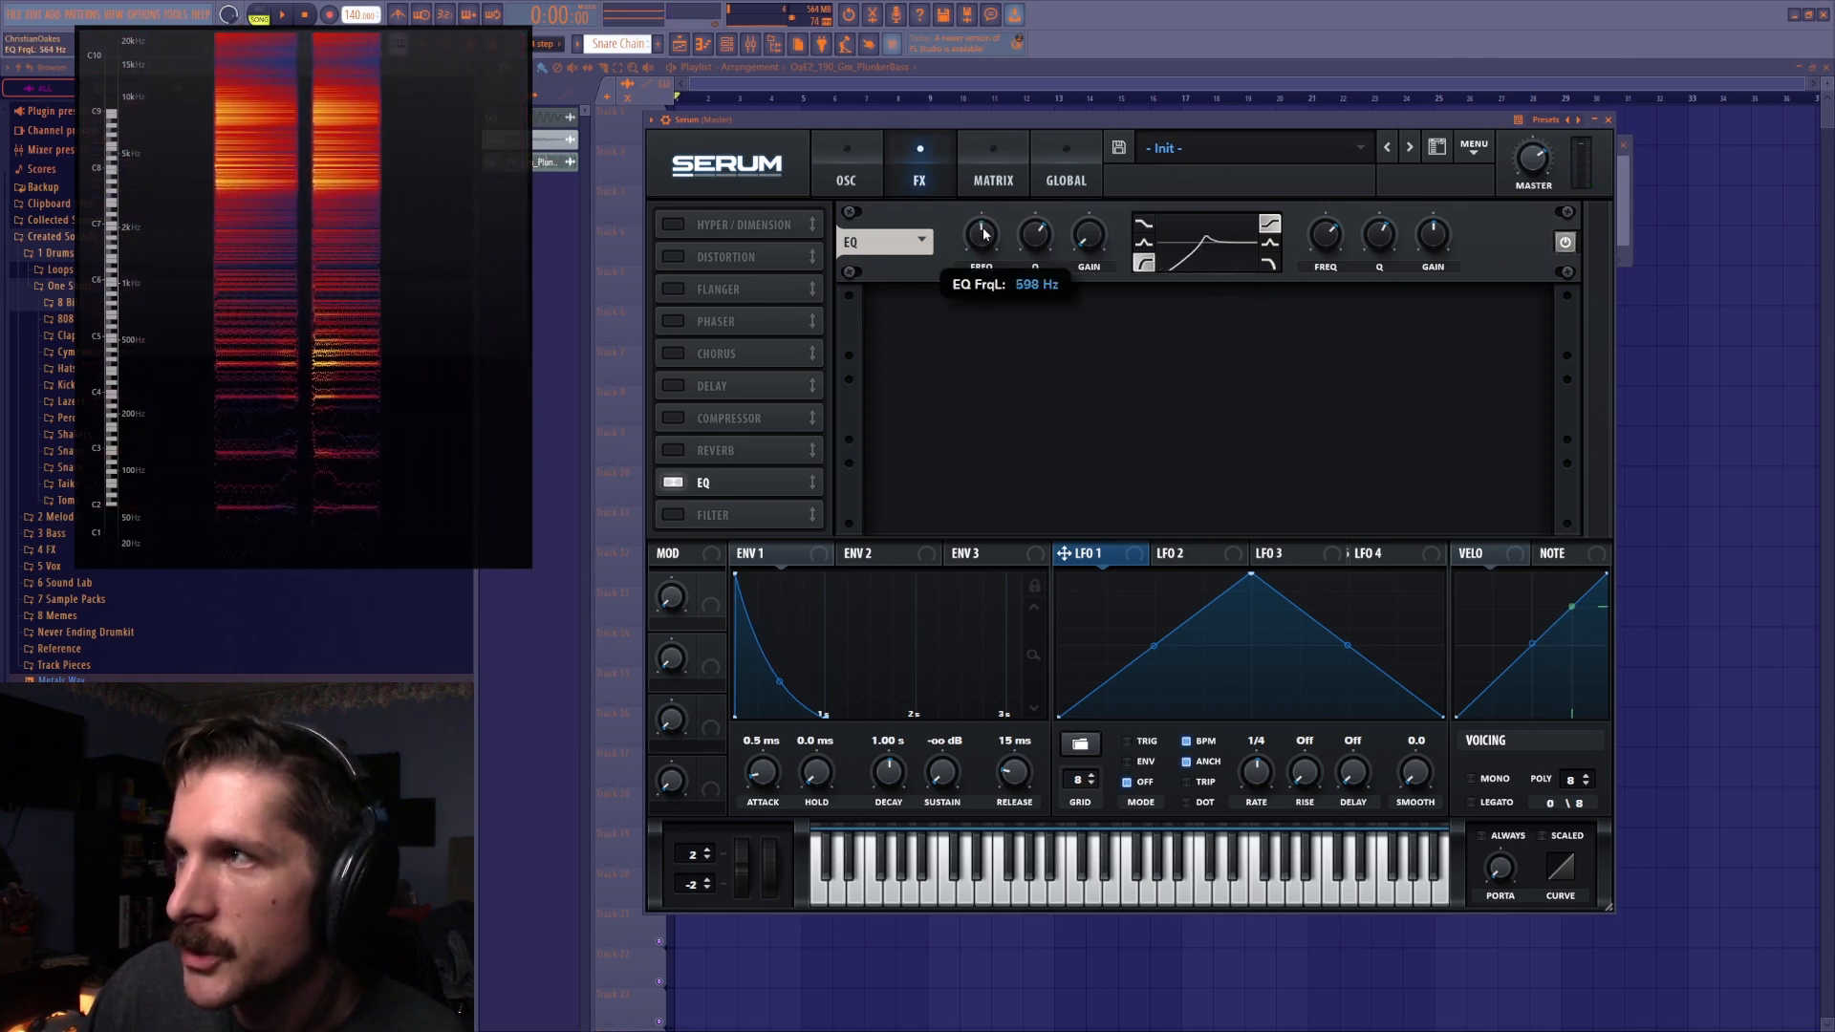
# Set the EQ's high band to the peak shape with LFO 1 modulating its frequency, and replace the EQ with the Filter
pyautogui.click(1270, 243)
pyautogui.moveTo(1327, 247); pyautogui.dragTo(1328, 260)
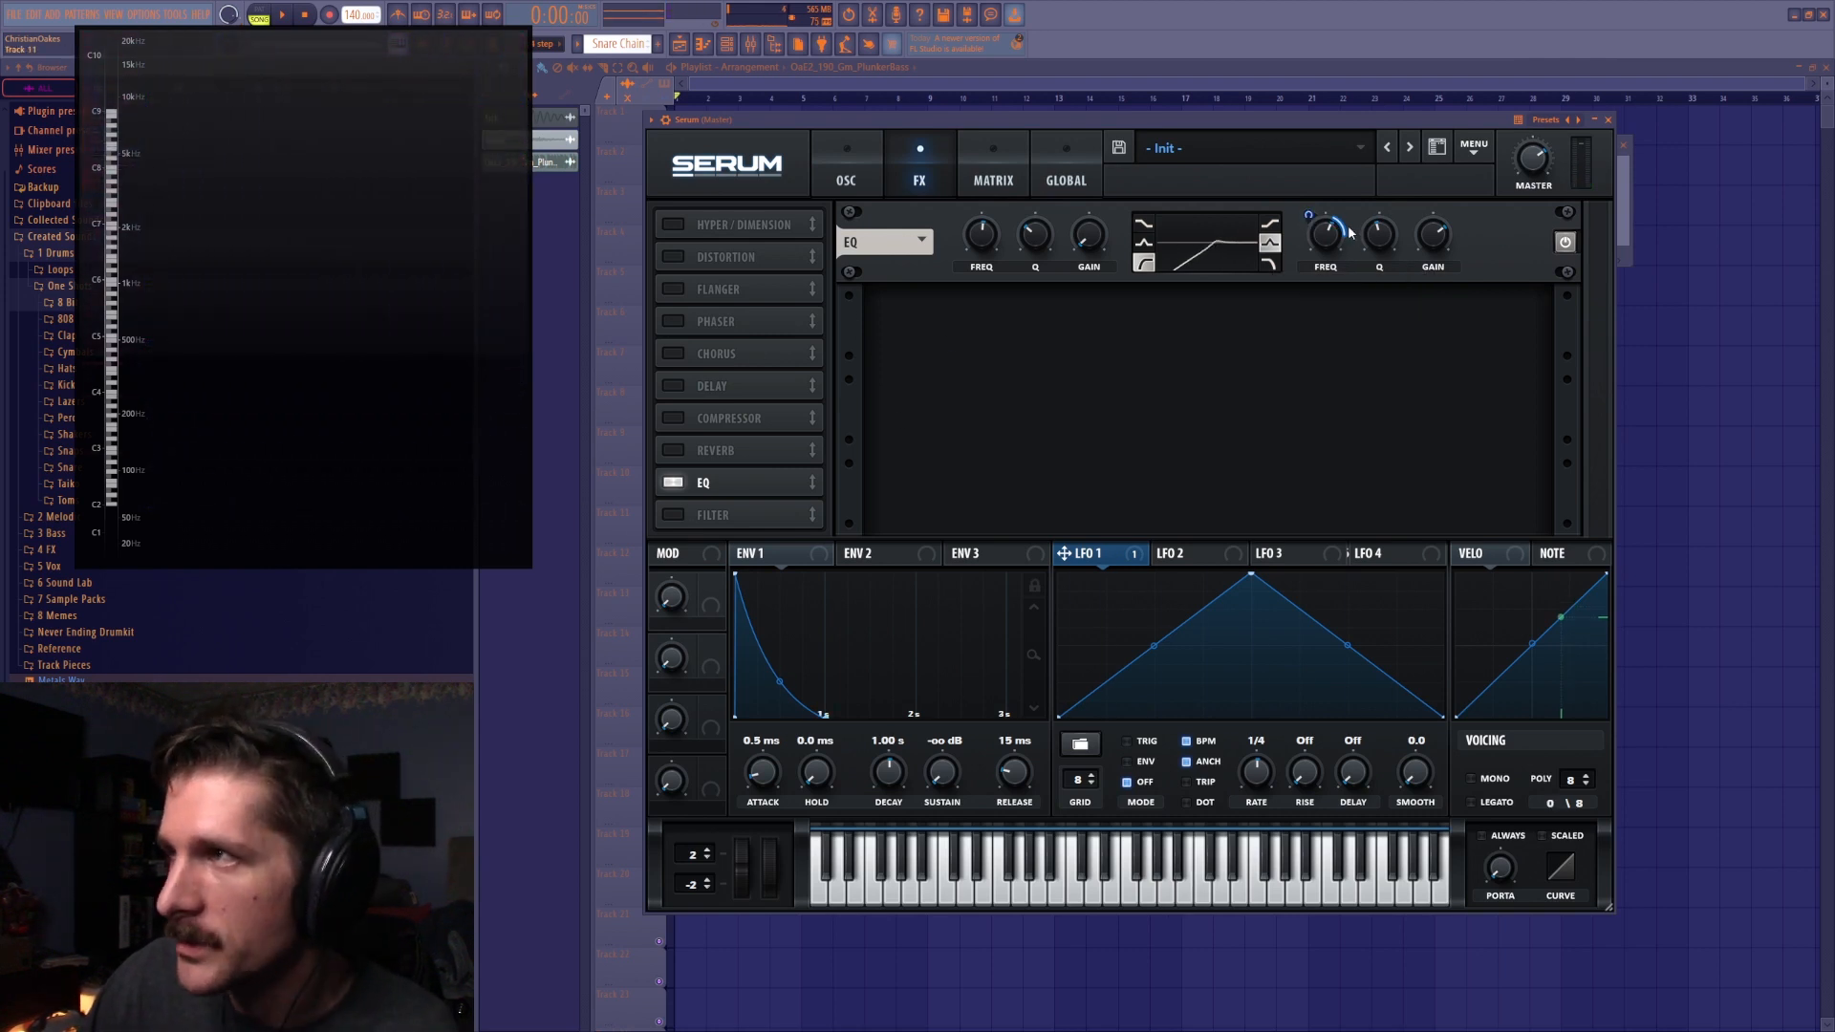
pyautogui.click(669, 483)
pyautogui.click(675, 515)
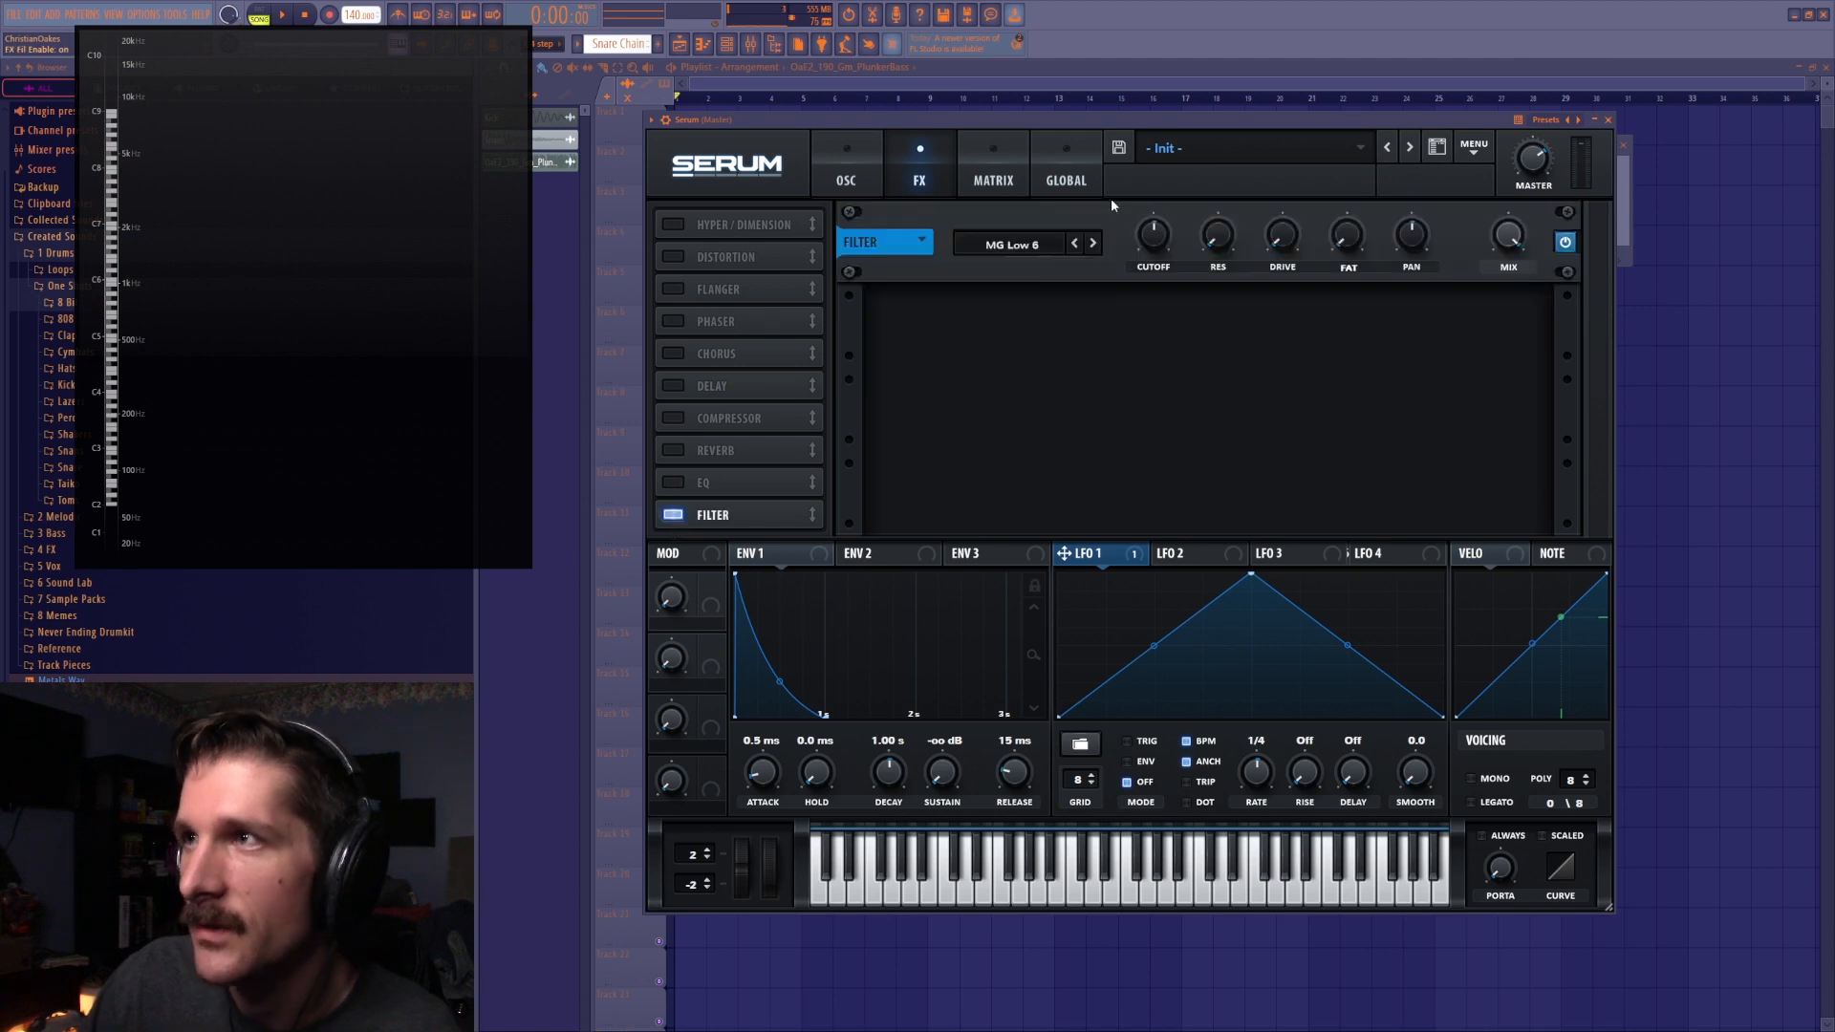
# Set the voicing to Mono, try Legato on and off, and increase the portamento
pyautogui.click(860, 177)
pyautogui.click(1470, 777)
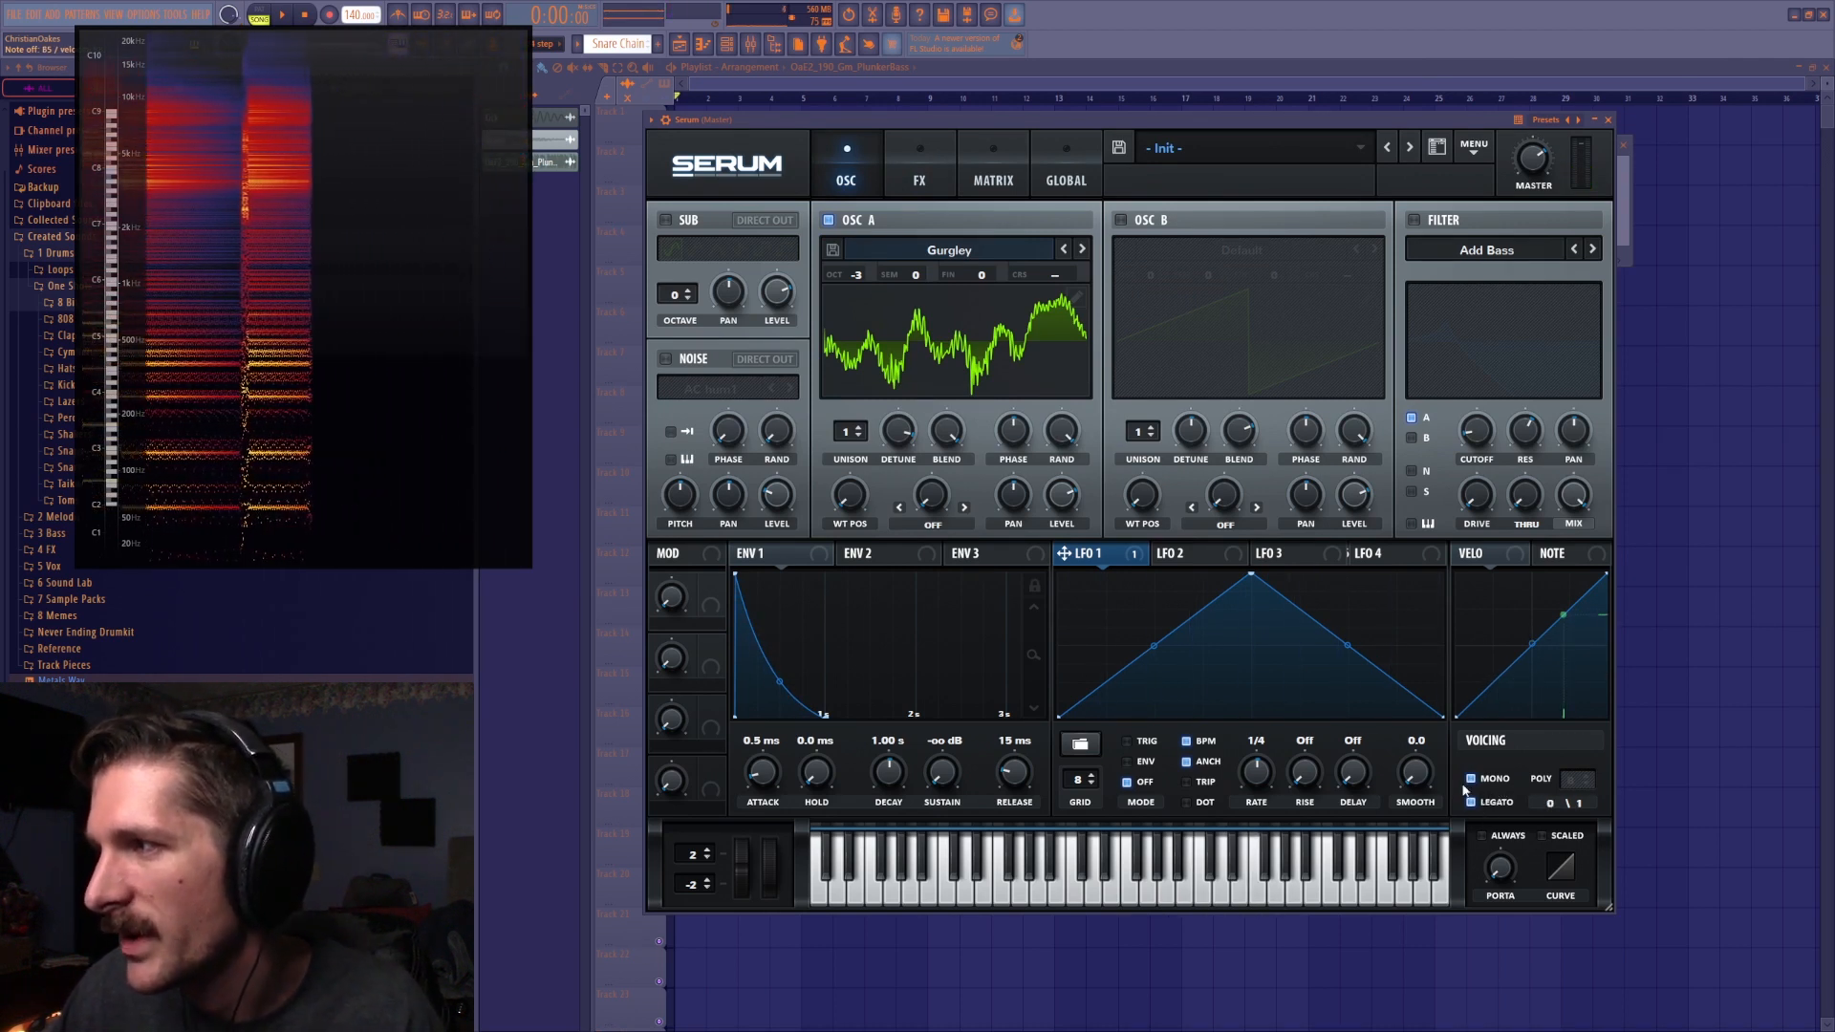
pyautogui.click(1471, 802)
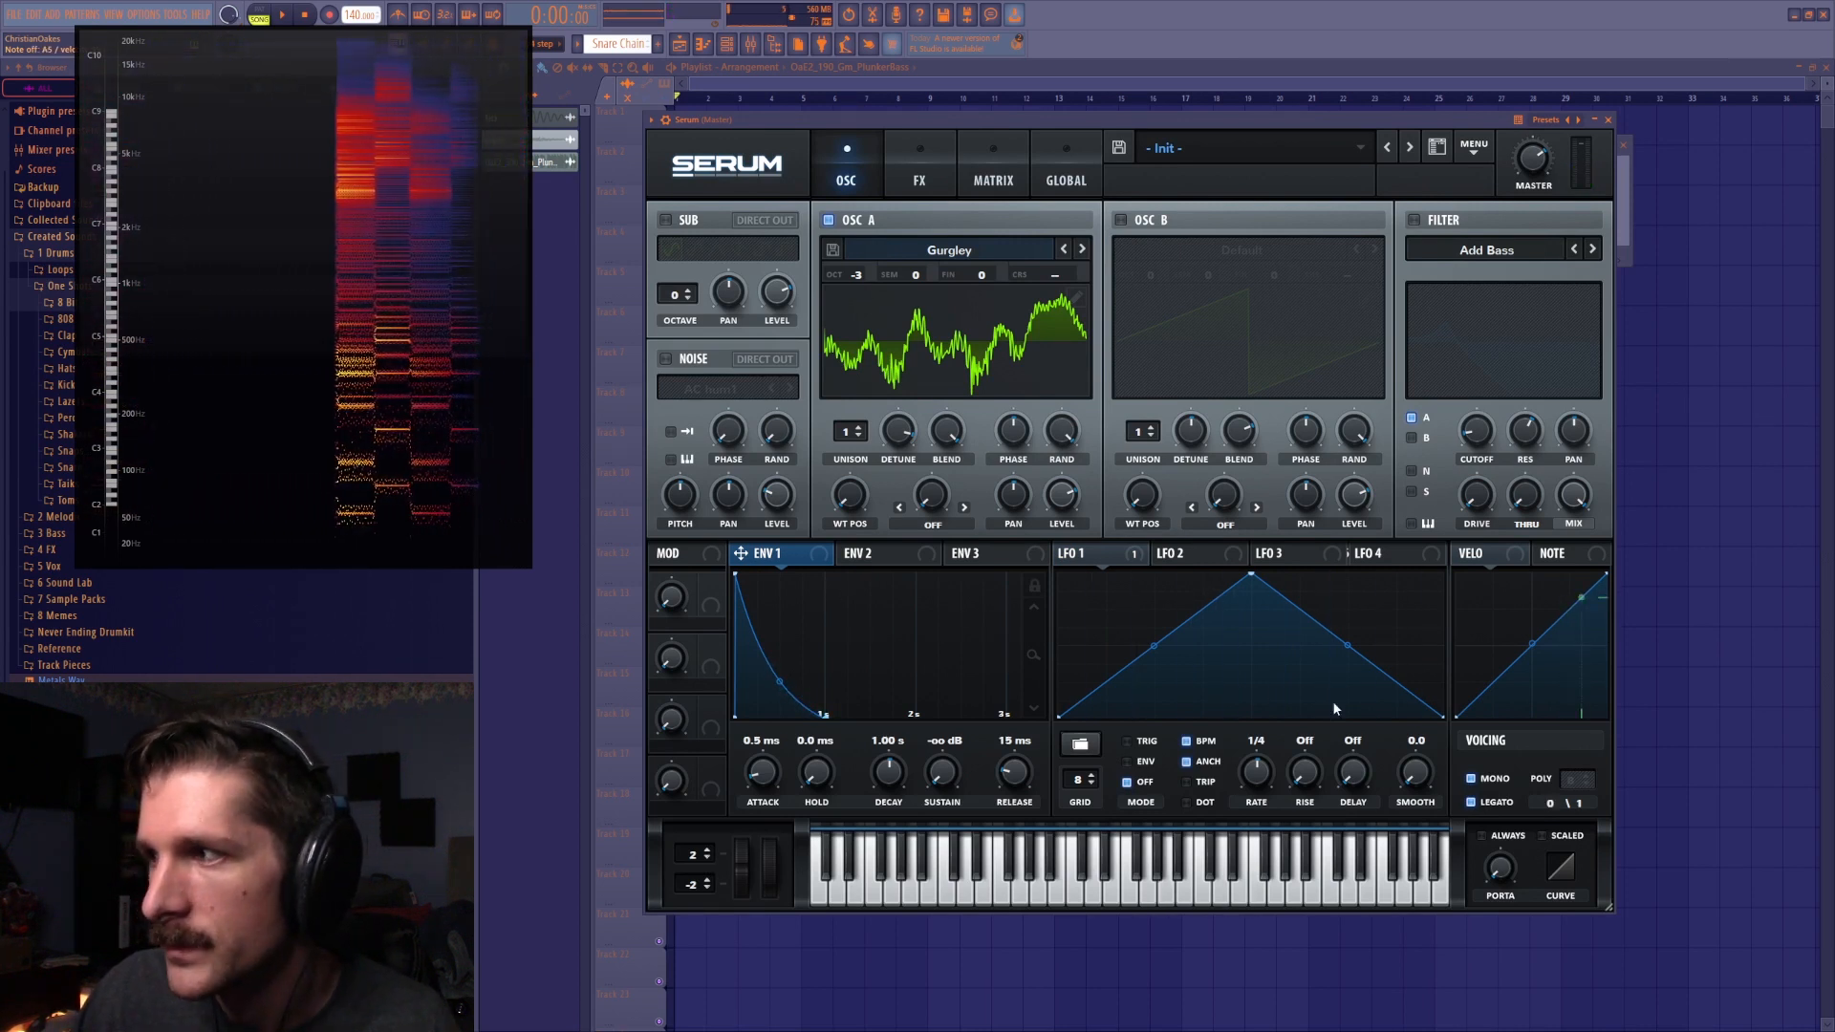
pyautogui.click(1484, 802)
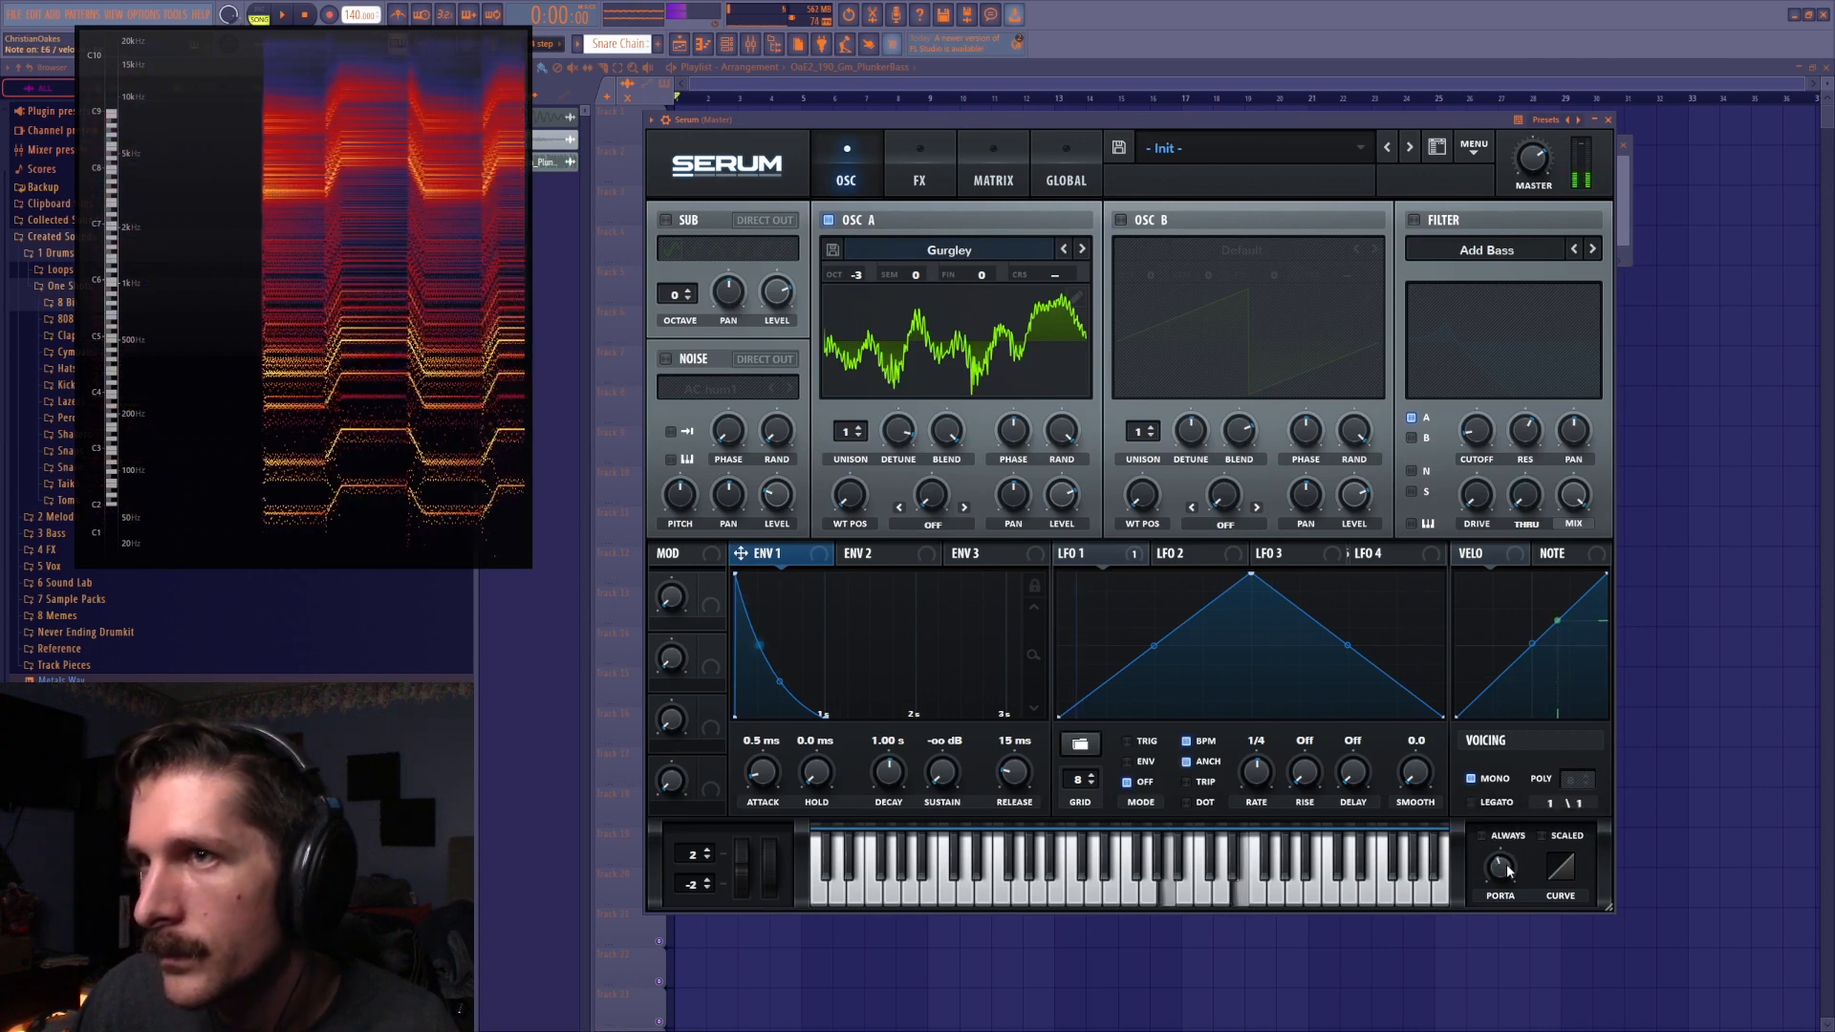
# Adjust the portamento time, compare it with Legato enabled, and turn Legato and Mono off
pyautogui.moveTo(1481, 866); pyautogui.dragTo(1483, 821)
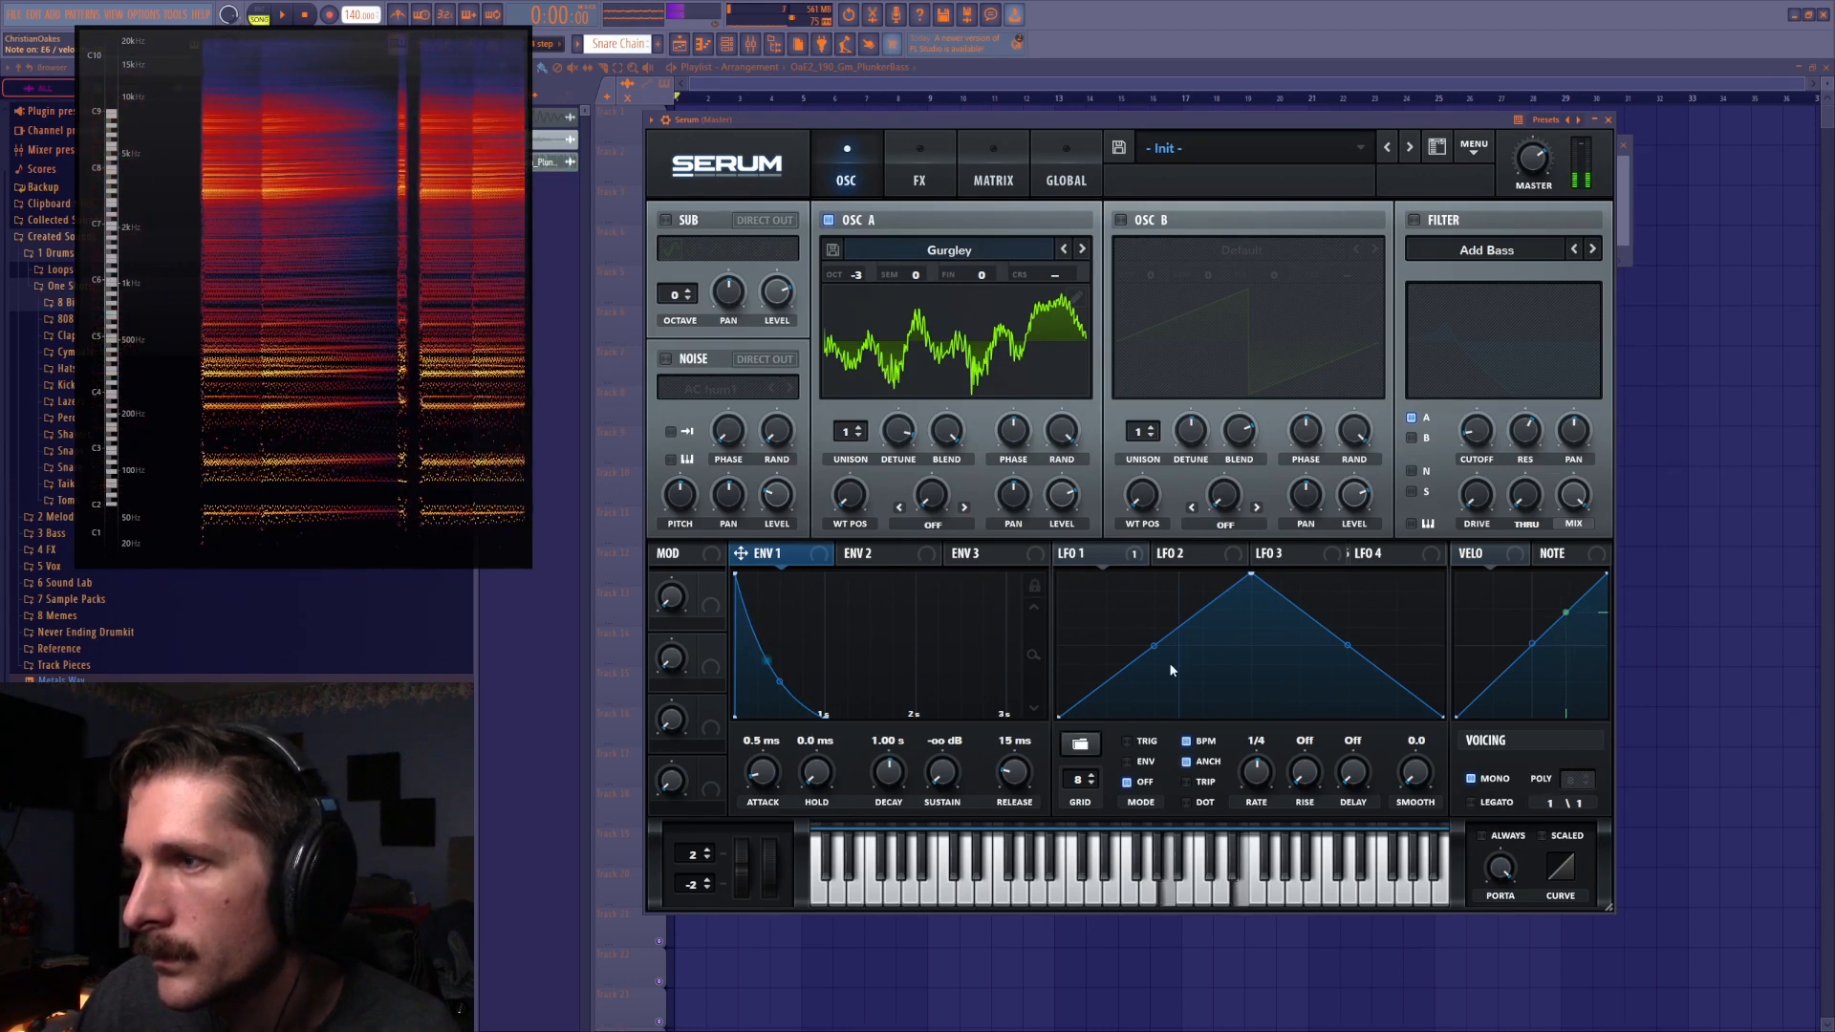
pyautogui.click(1484, 803)
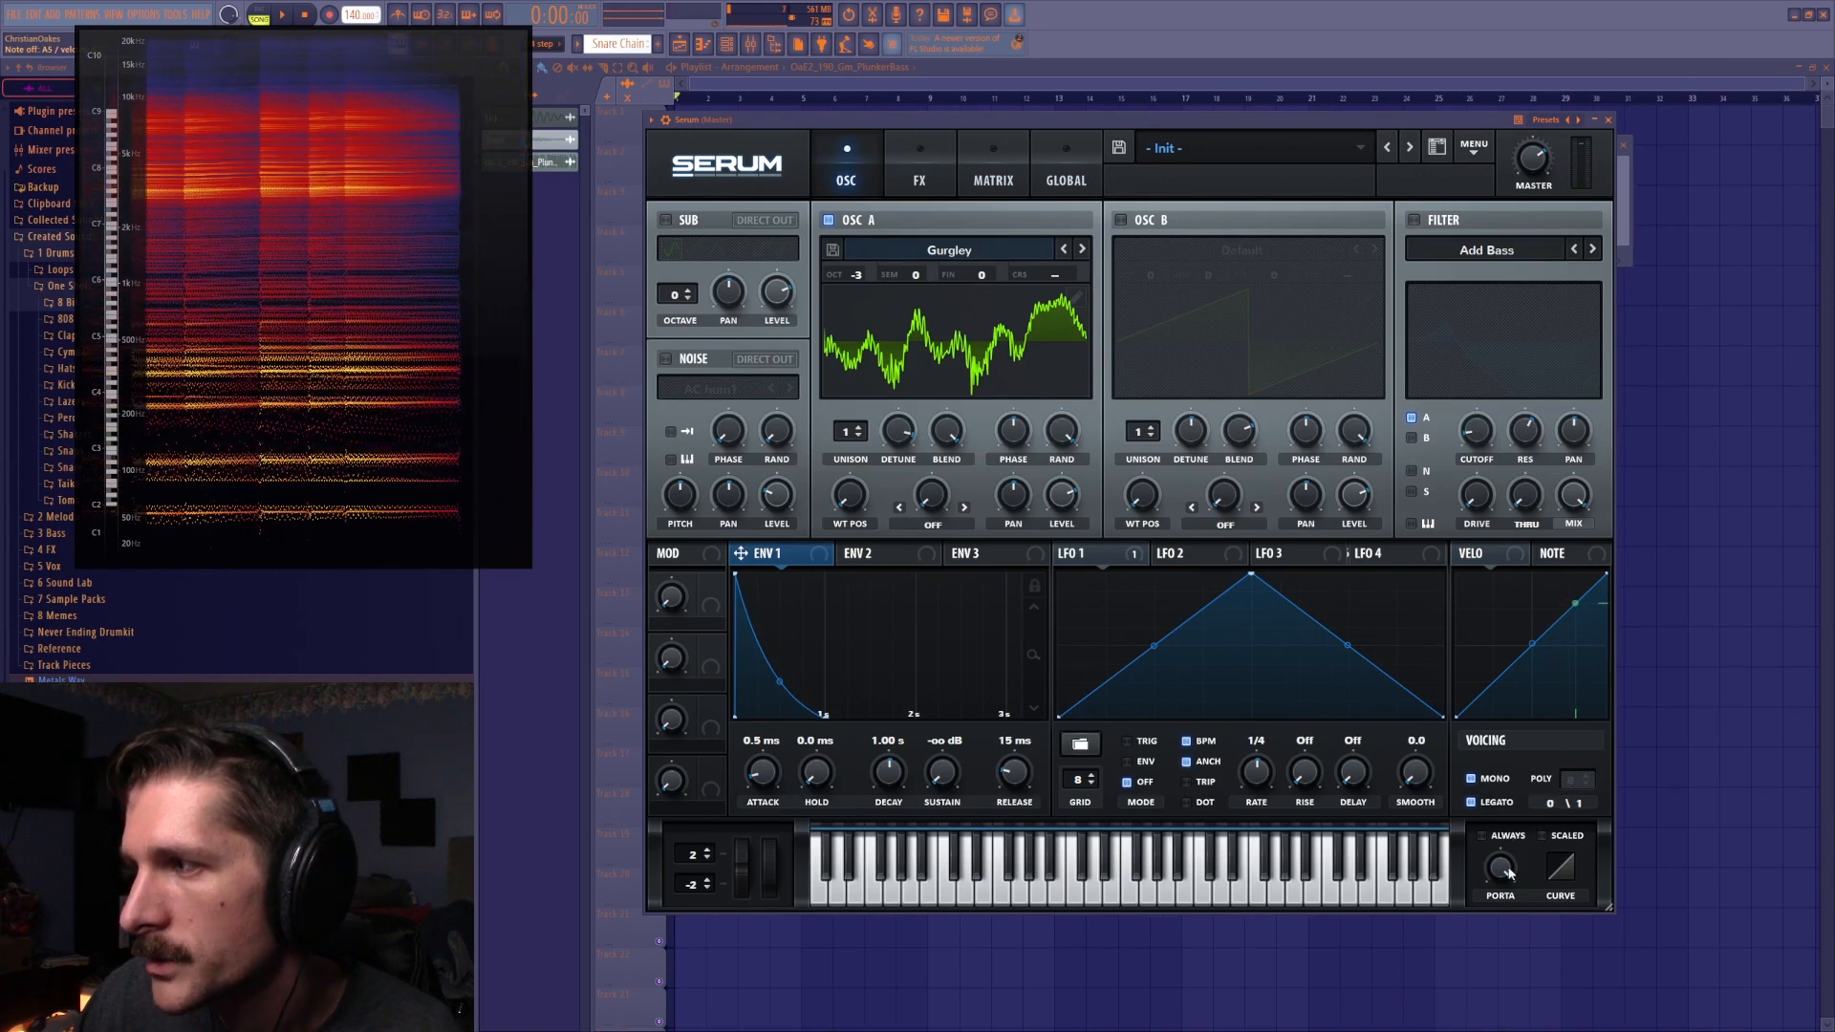
pyautogui.moveTo(1507, 868); pyautogui.dragTo(1500, 912)
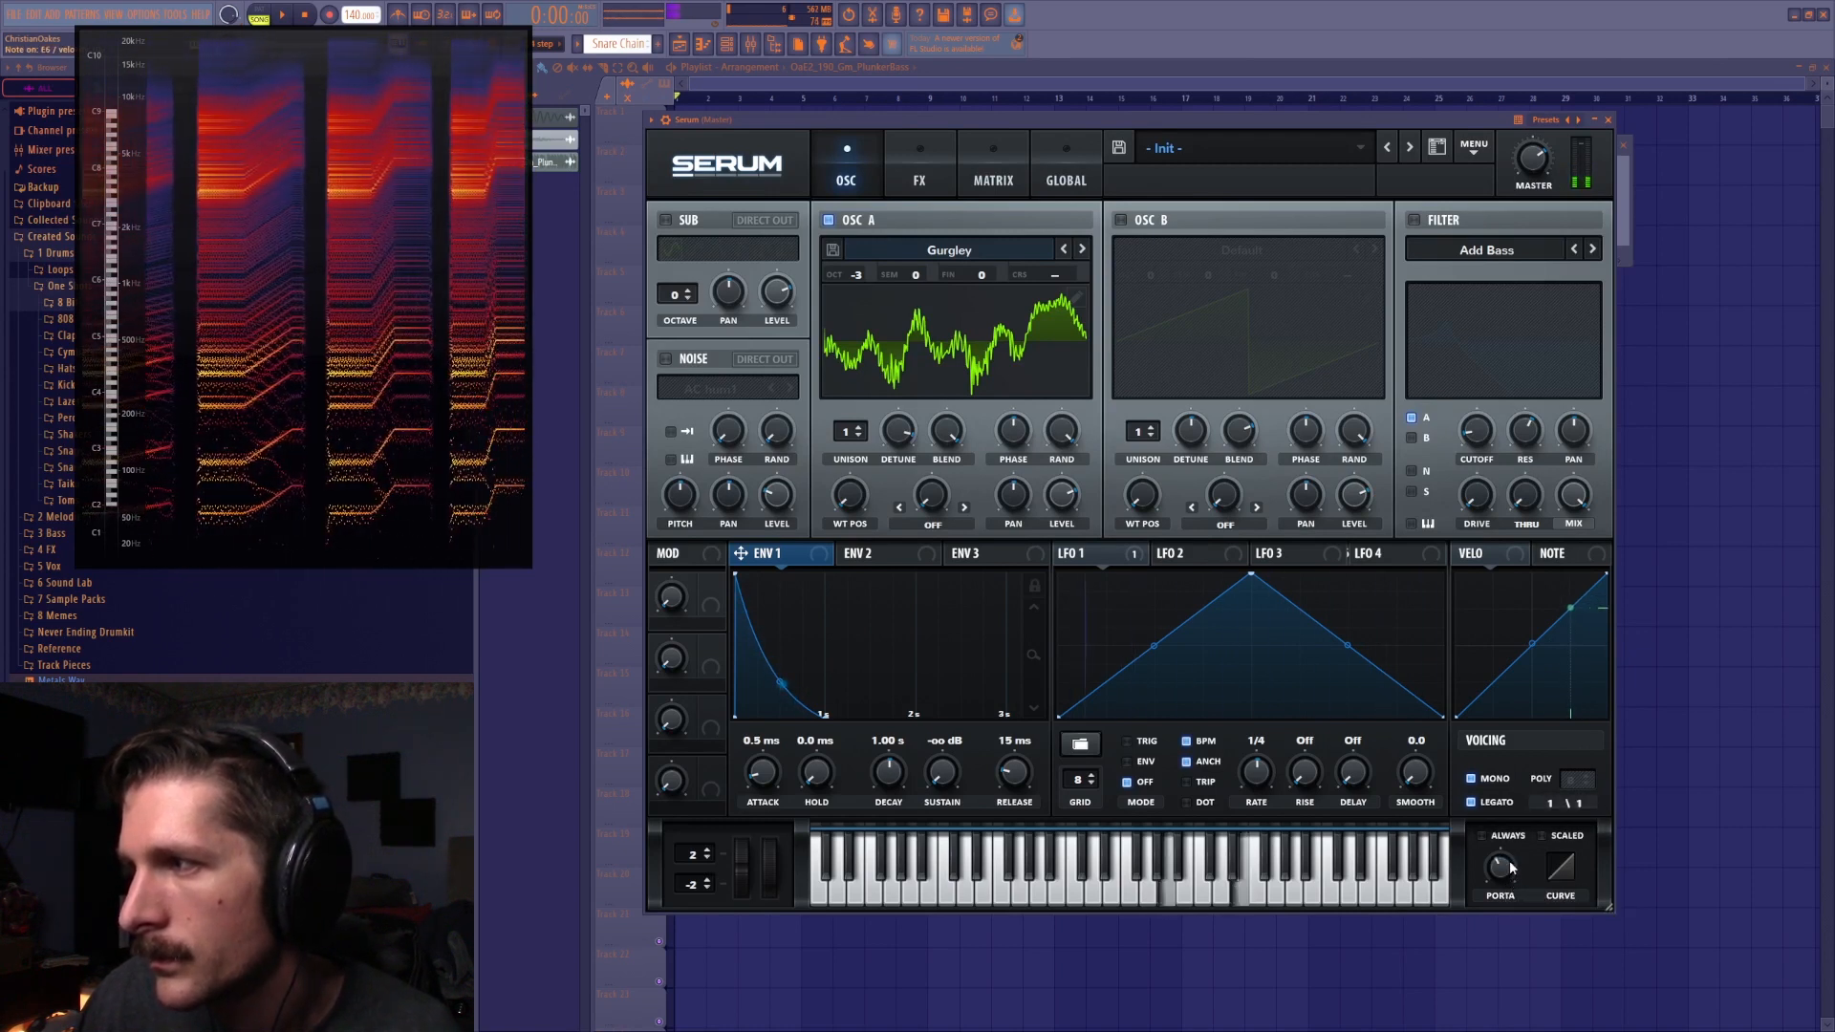
pyautogui.click(1471, 804)
pyautogui.click(1472, 779)
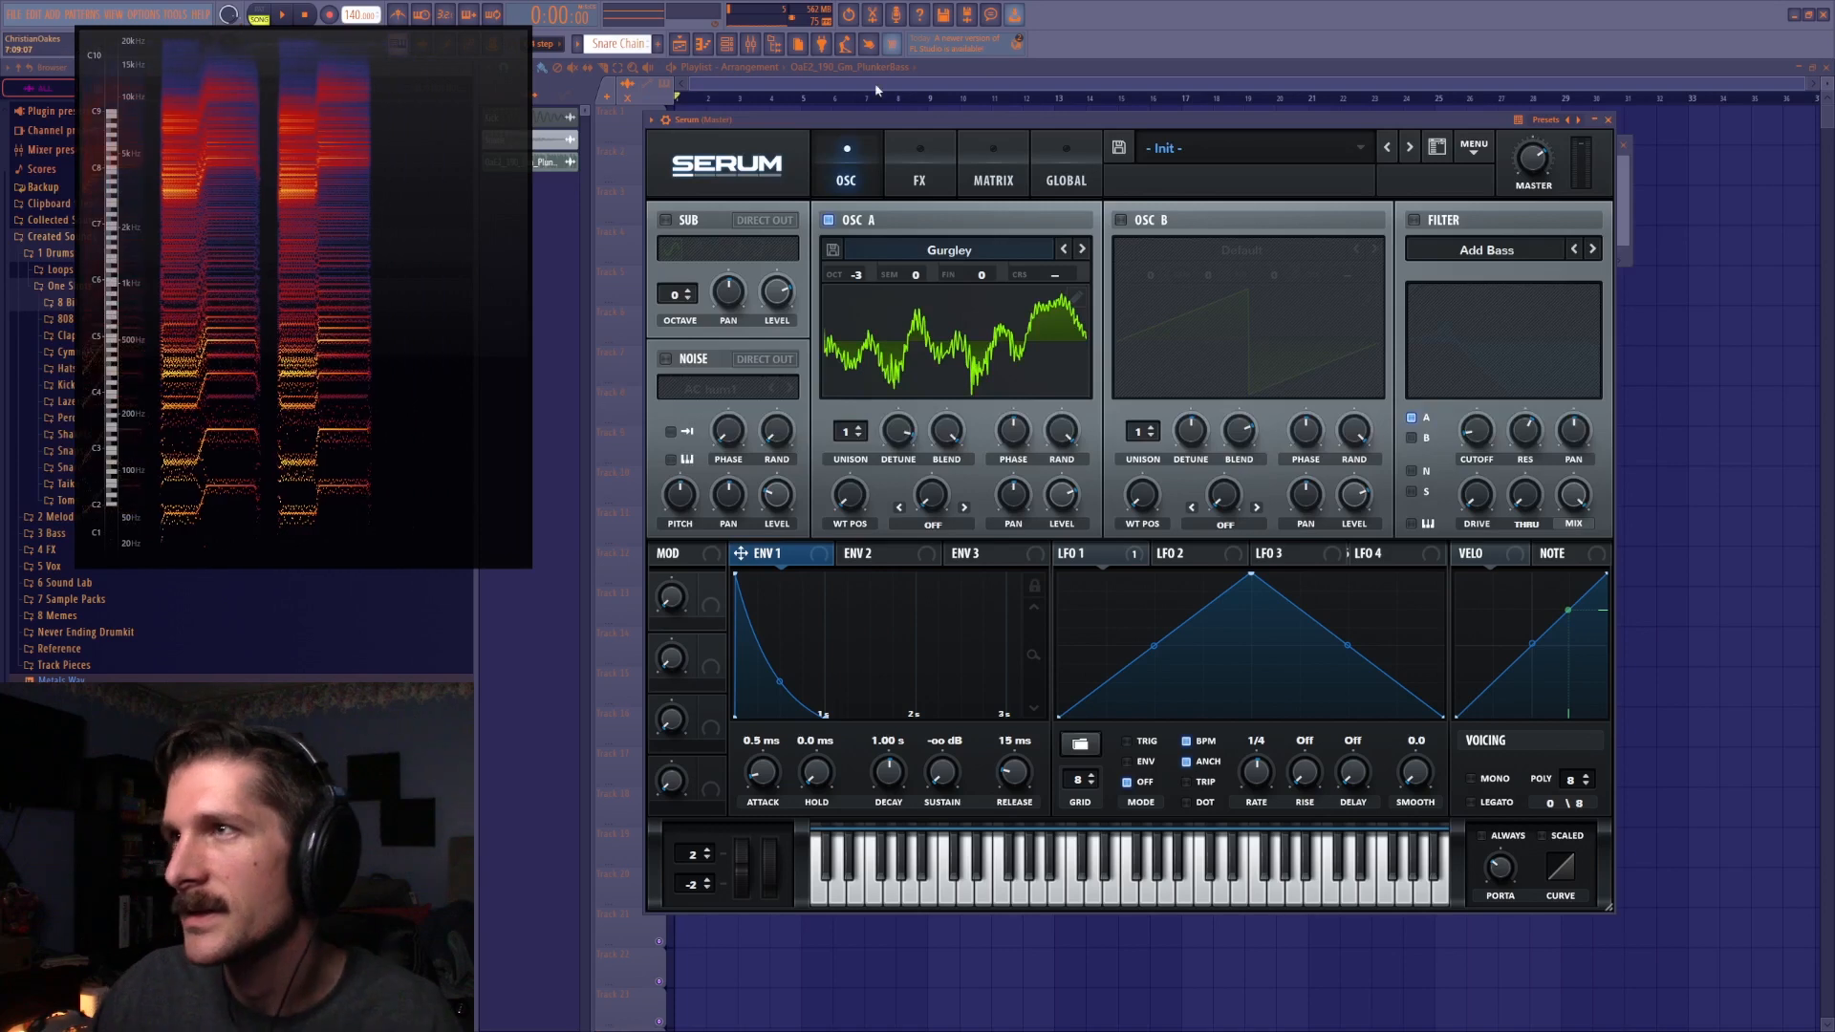
# Try LFO 8 as the auxiliary source of the LFO 1 to EQ FrqH modulation and view both LFO shapes
pyautogui.click(992, 178)
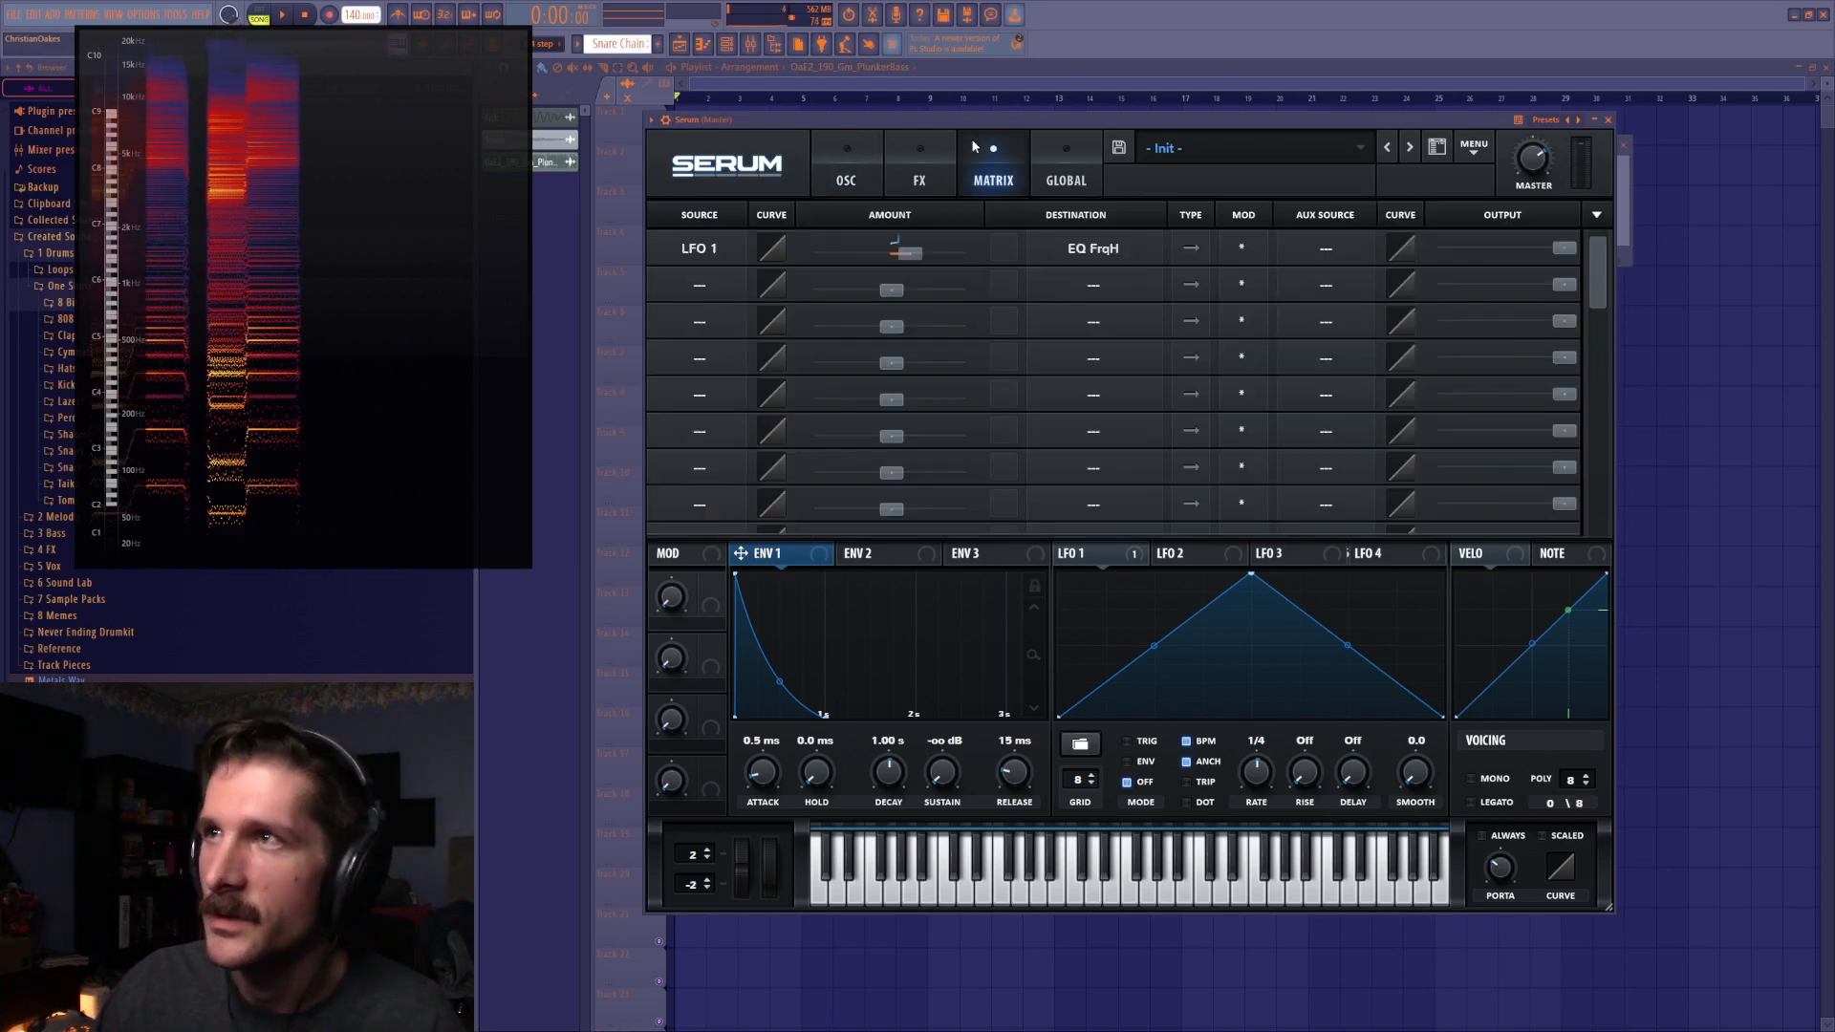
pyautogui.click(1317, 249)
pyautogui.click(1334, 460)
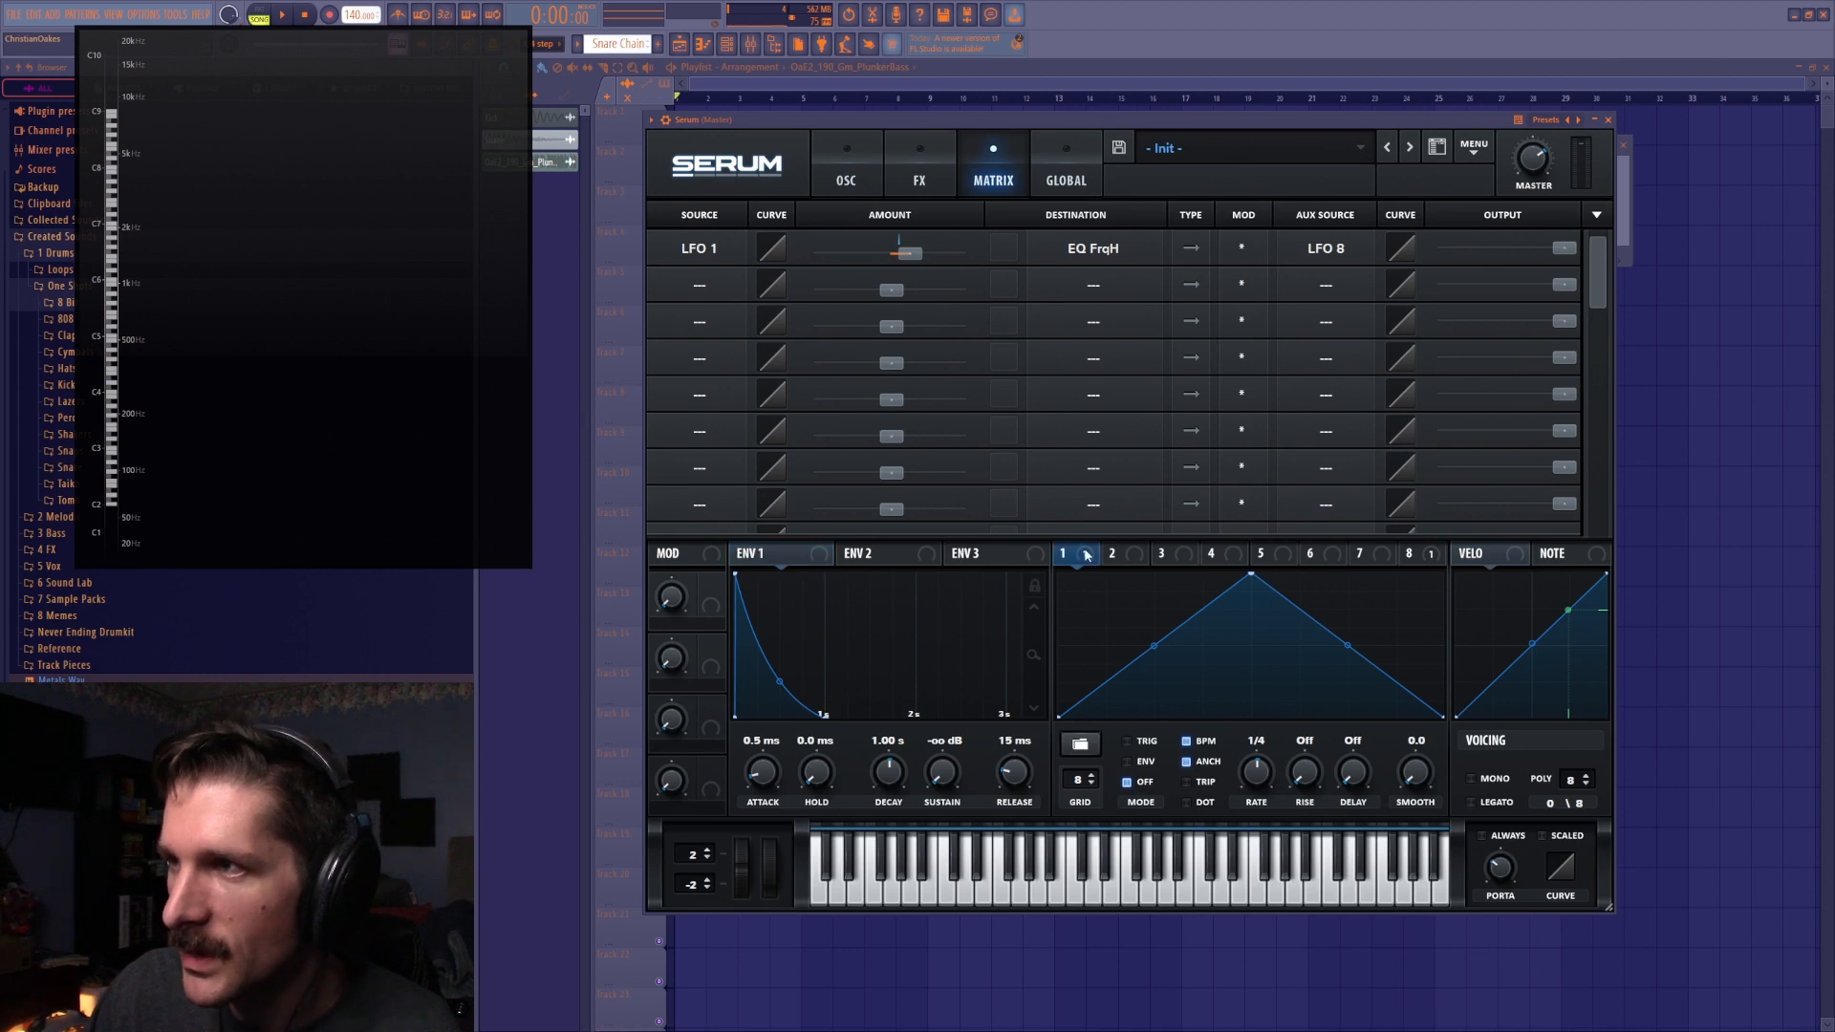
pyautogui.click(1430, 556)
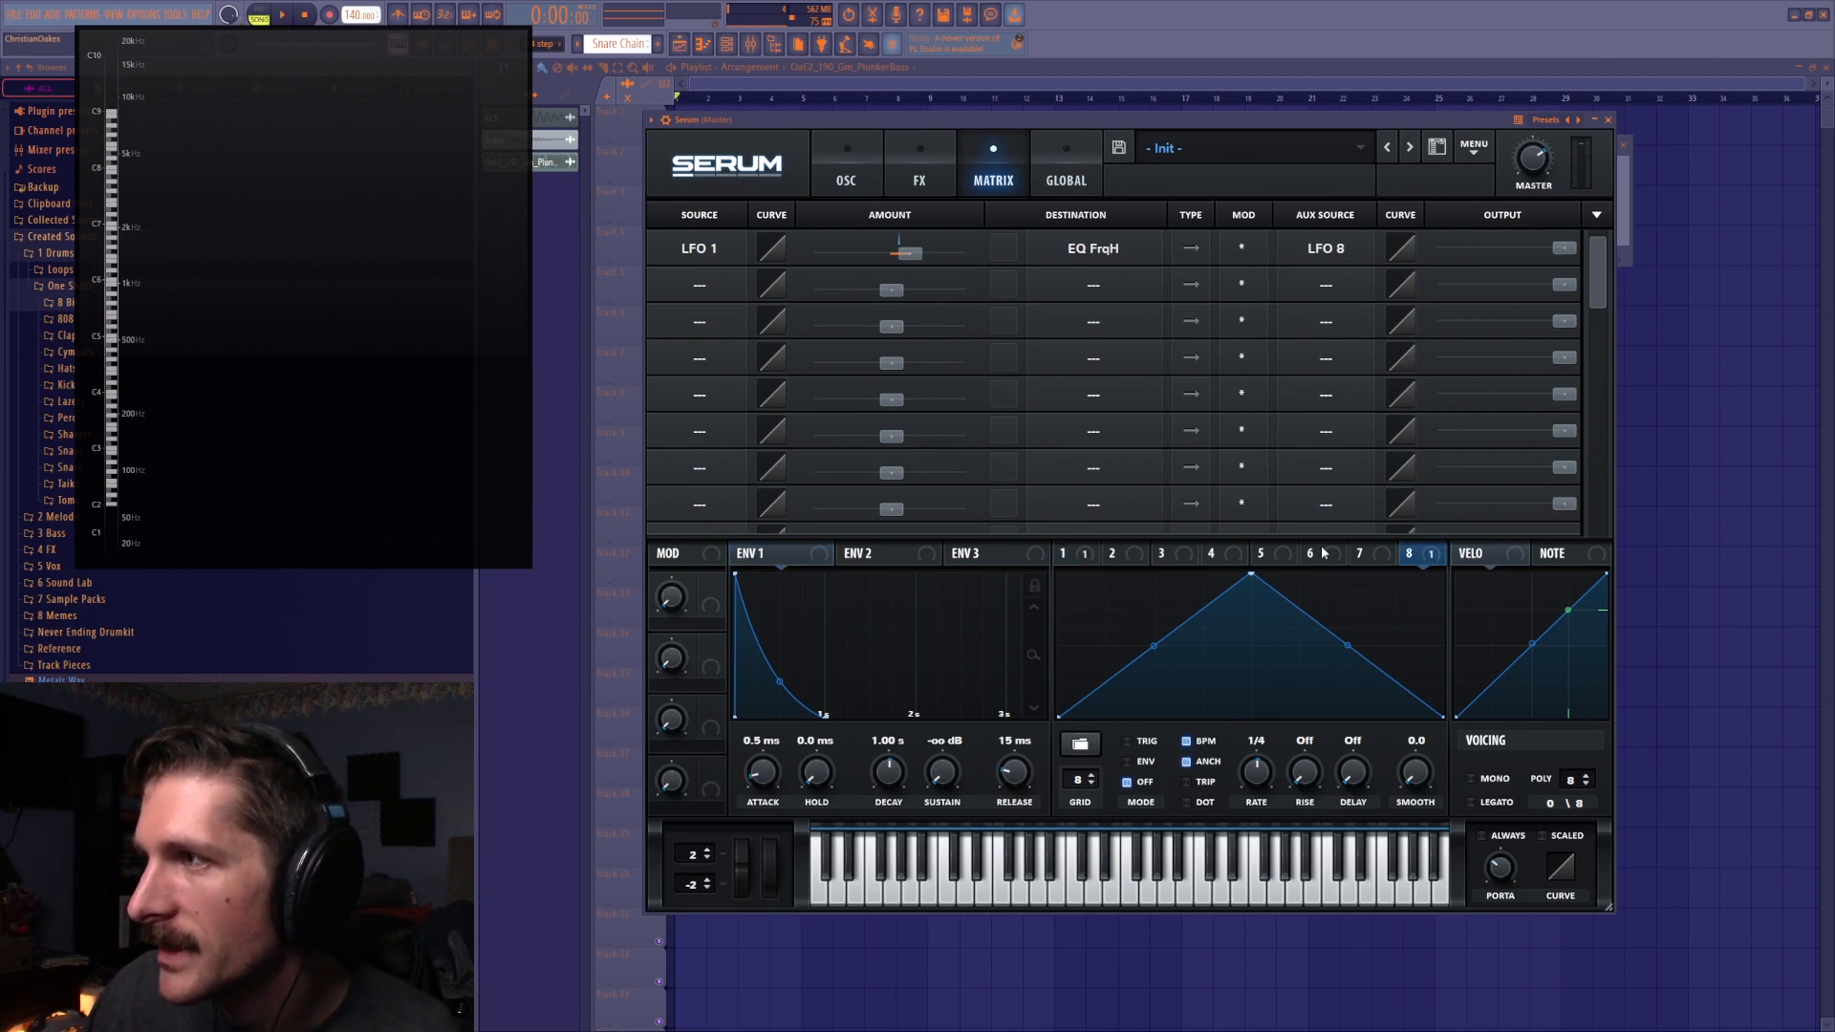
pyautogui.click(1062, 553)
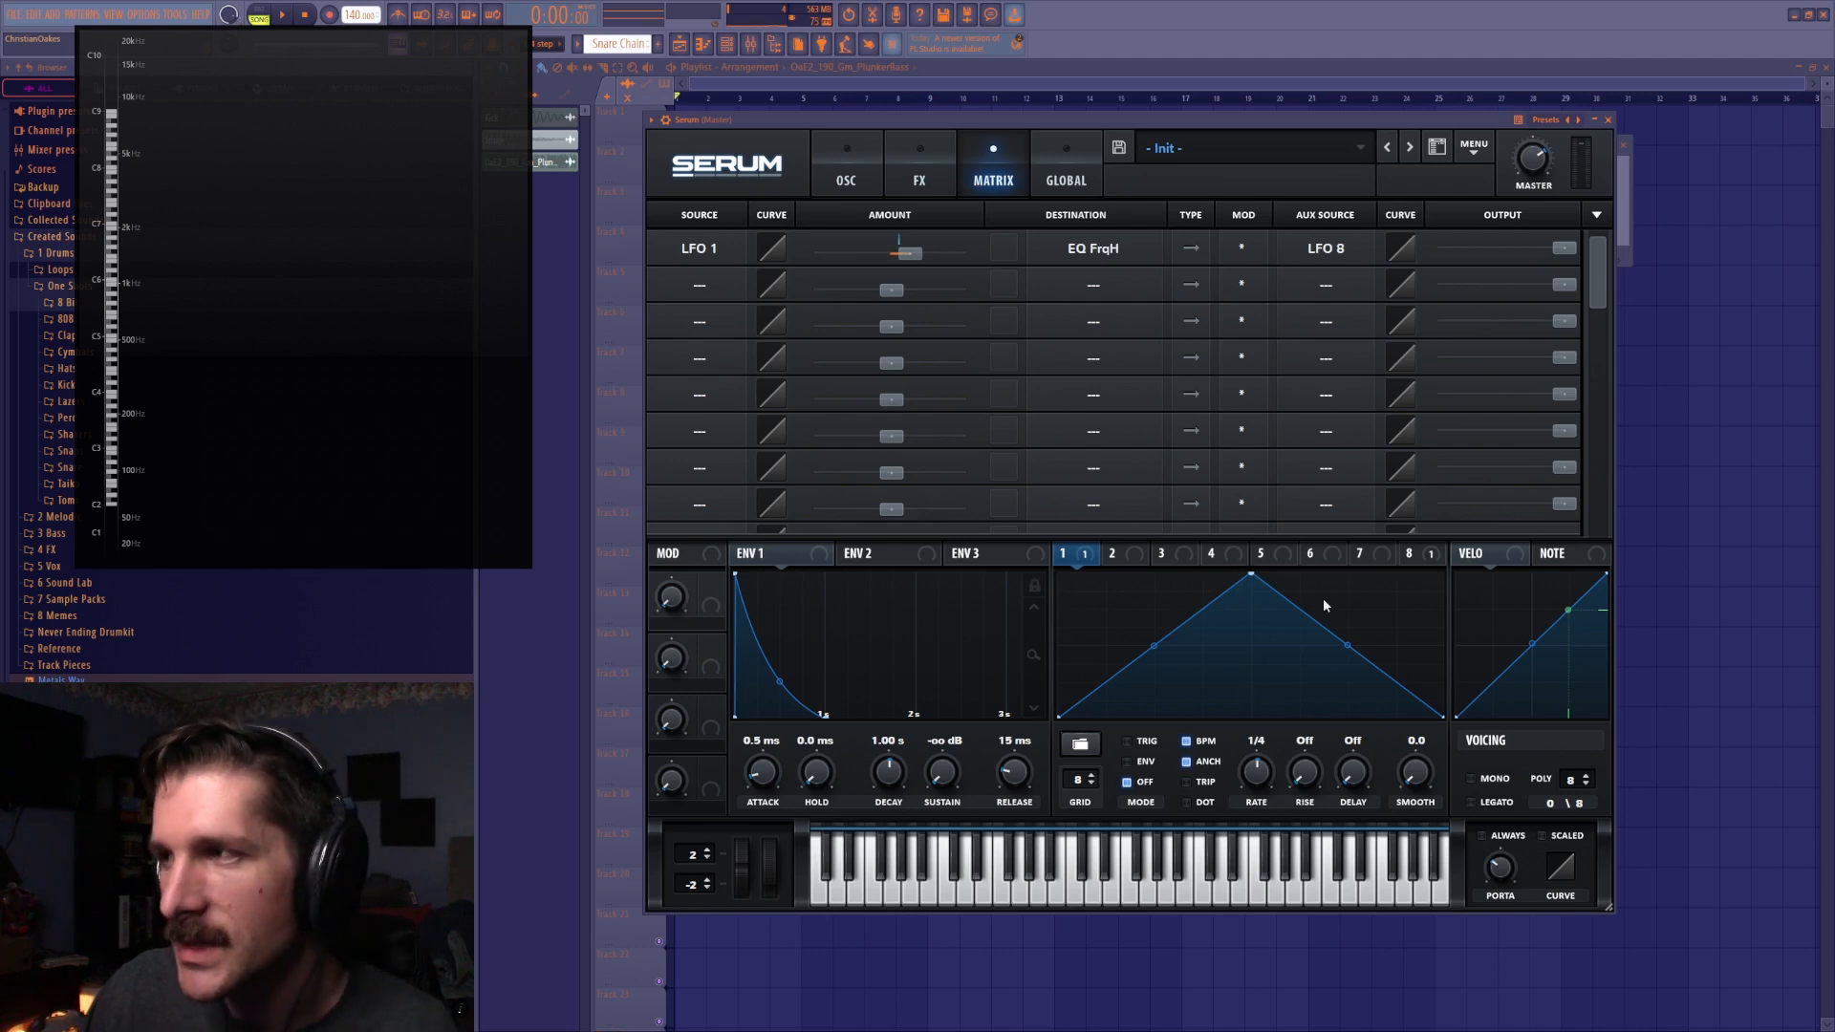
pyautogui.click(1431, 556)
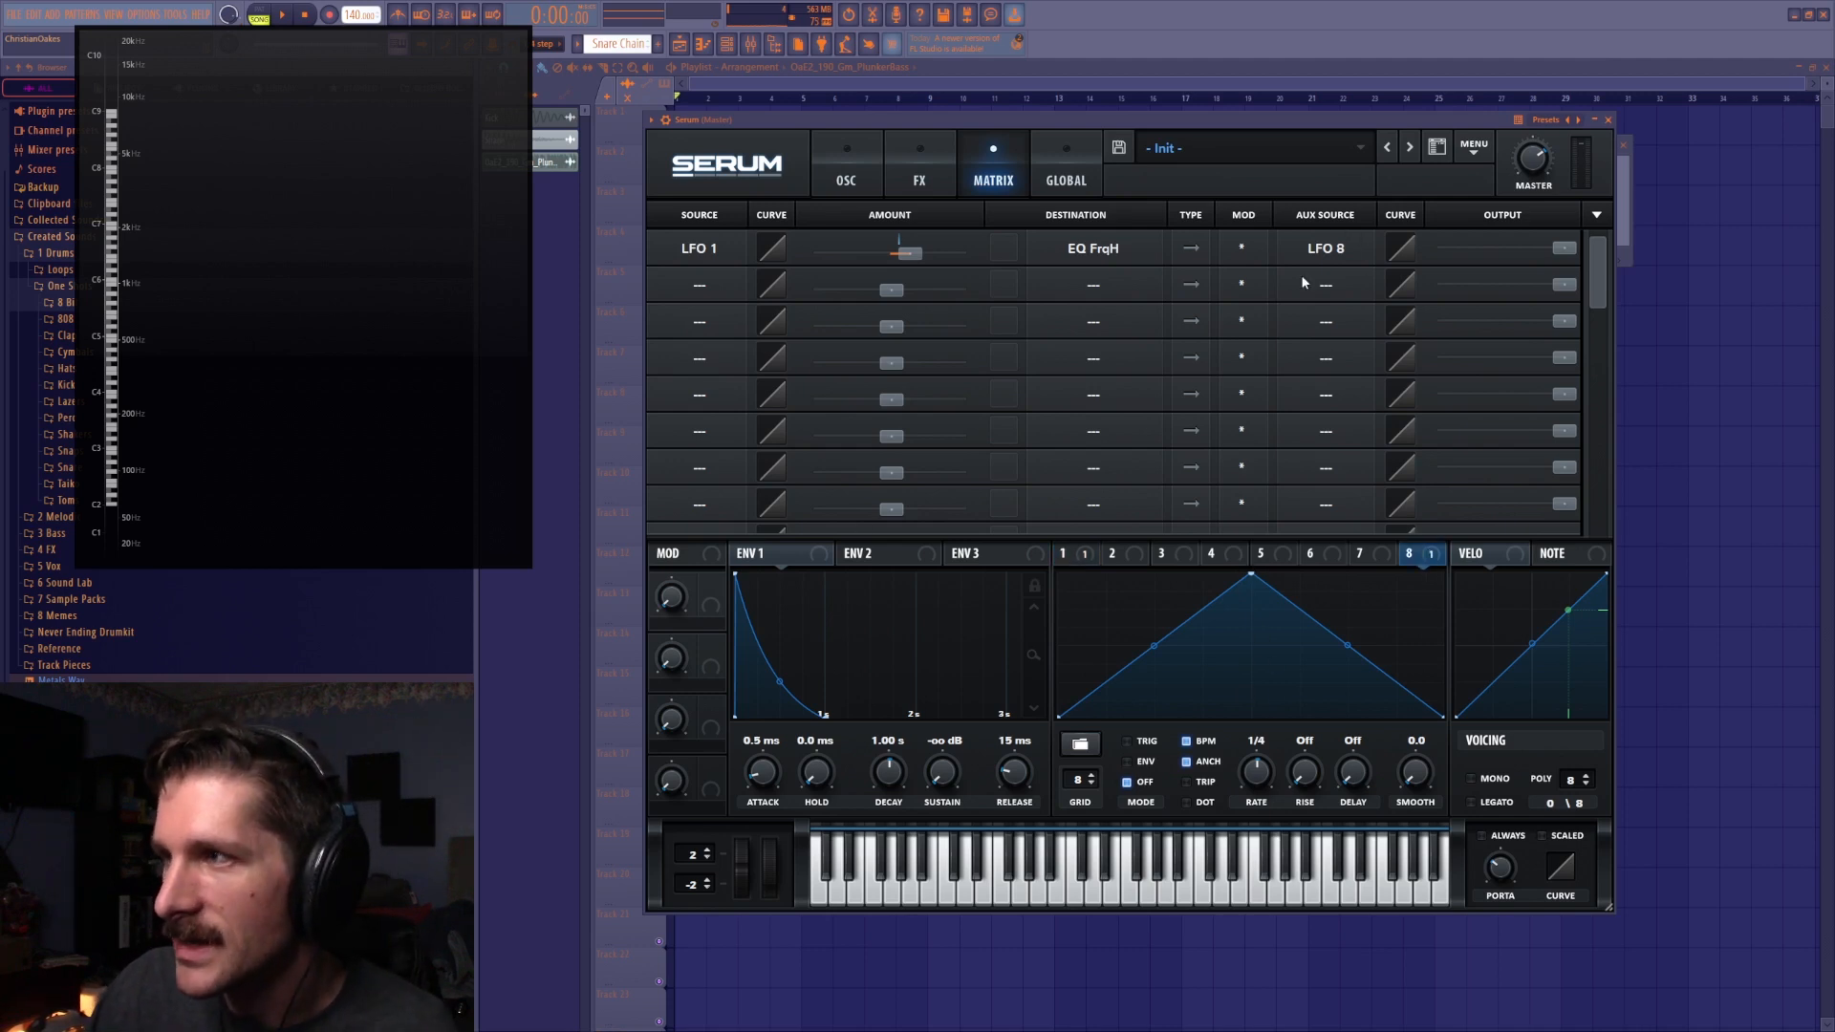
# Set the auxiliary source of the LFO 1 to EQ FrqH modulation to Macro 1 and its amount to 100
pyautogui.click(1351, 247)
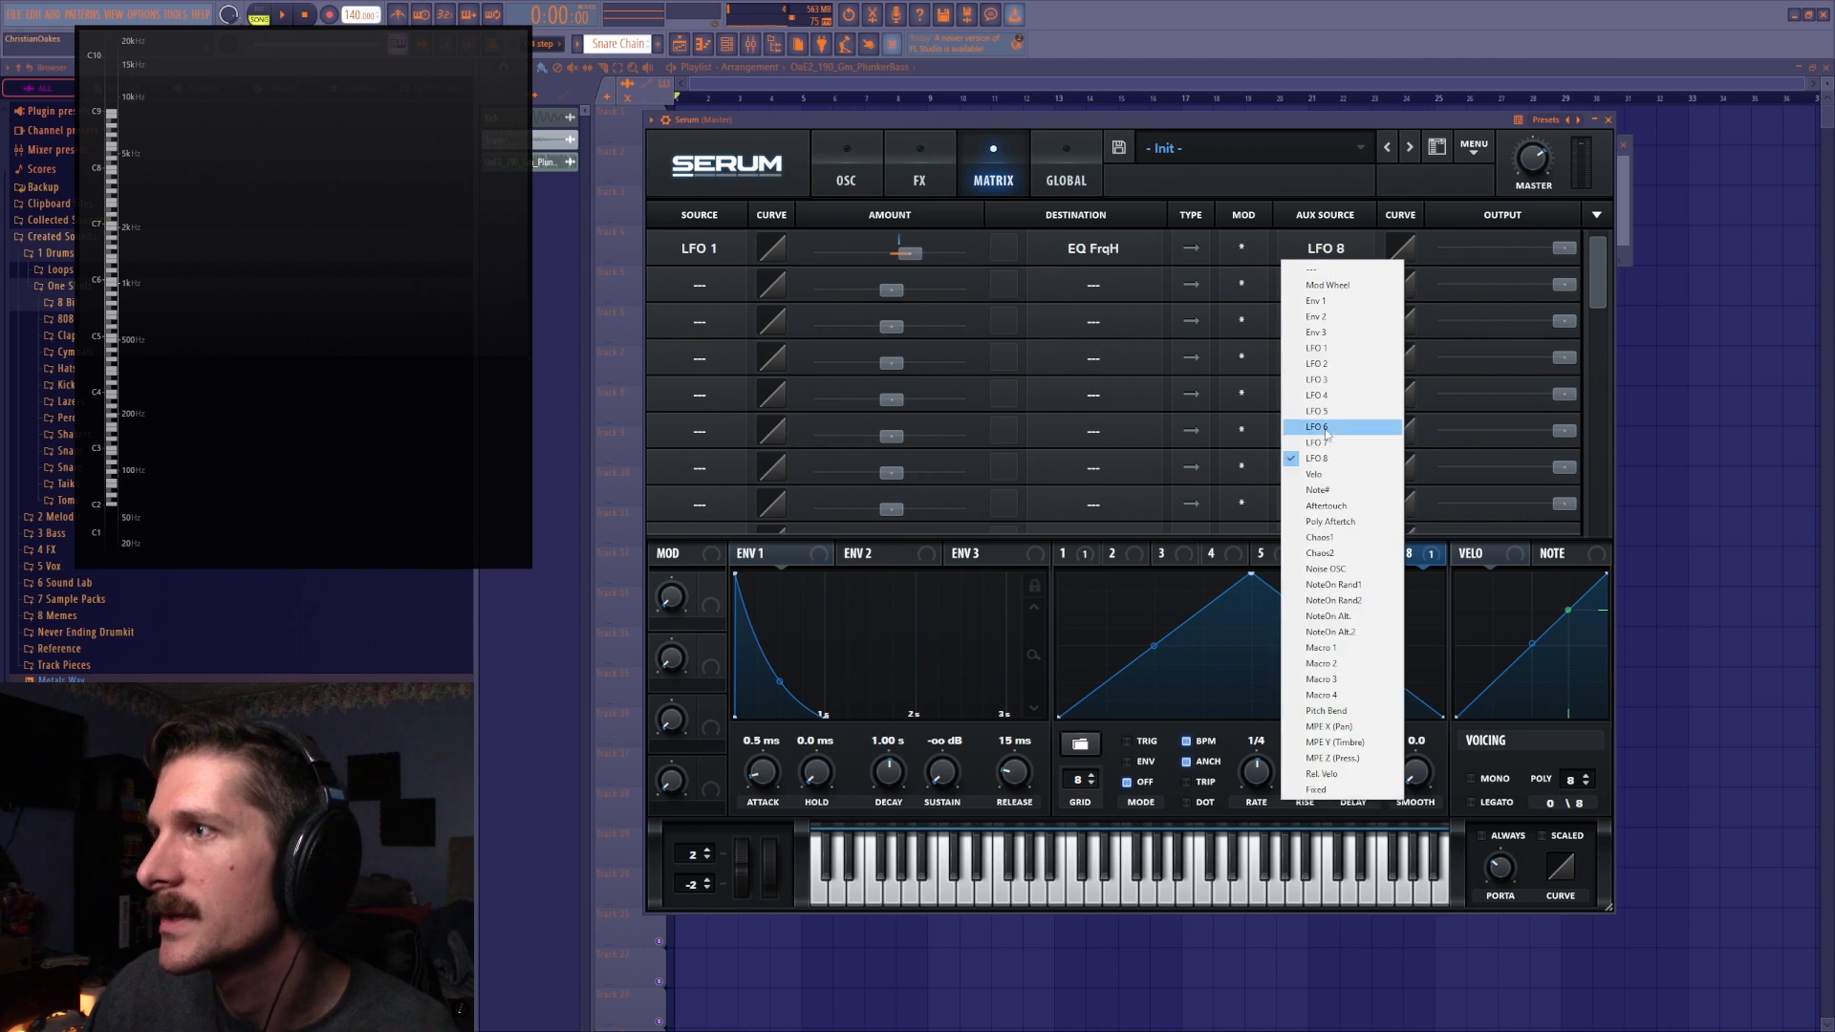
pyautogui.click(1333, 651)
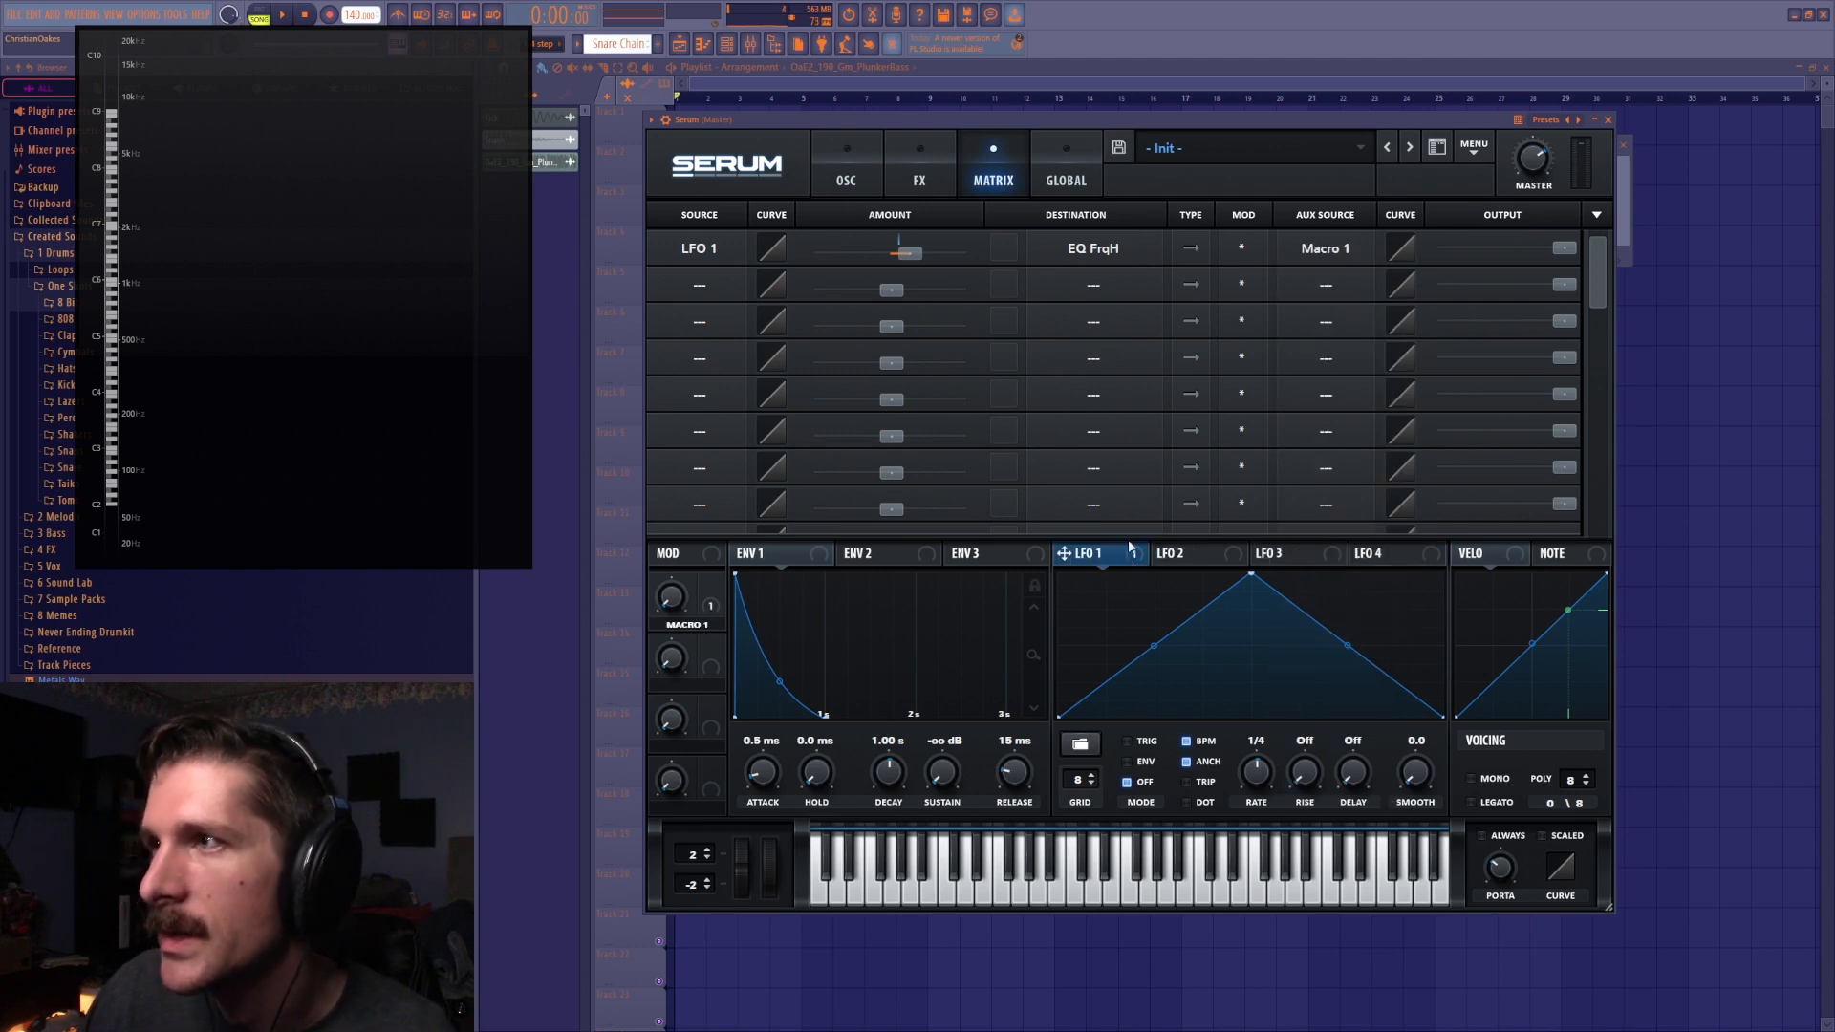
pyautogui.moveTo(919, 254); pyautogui.dragTo(1020, 258)
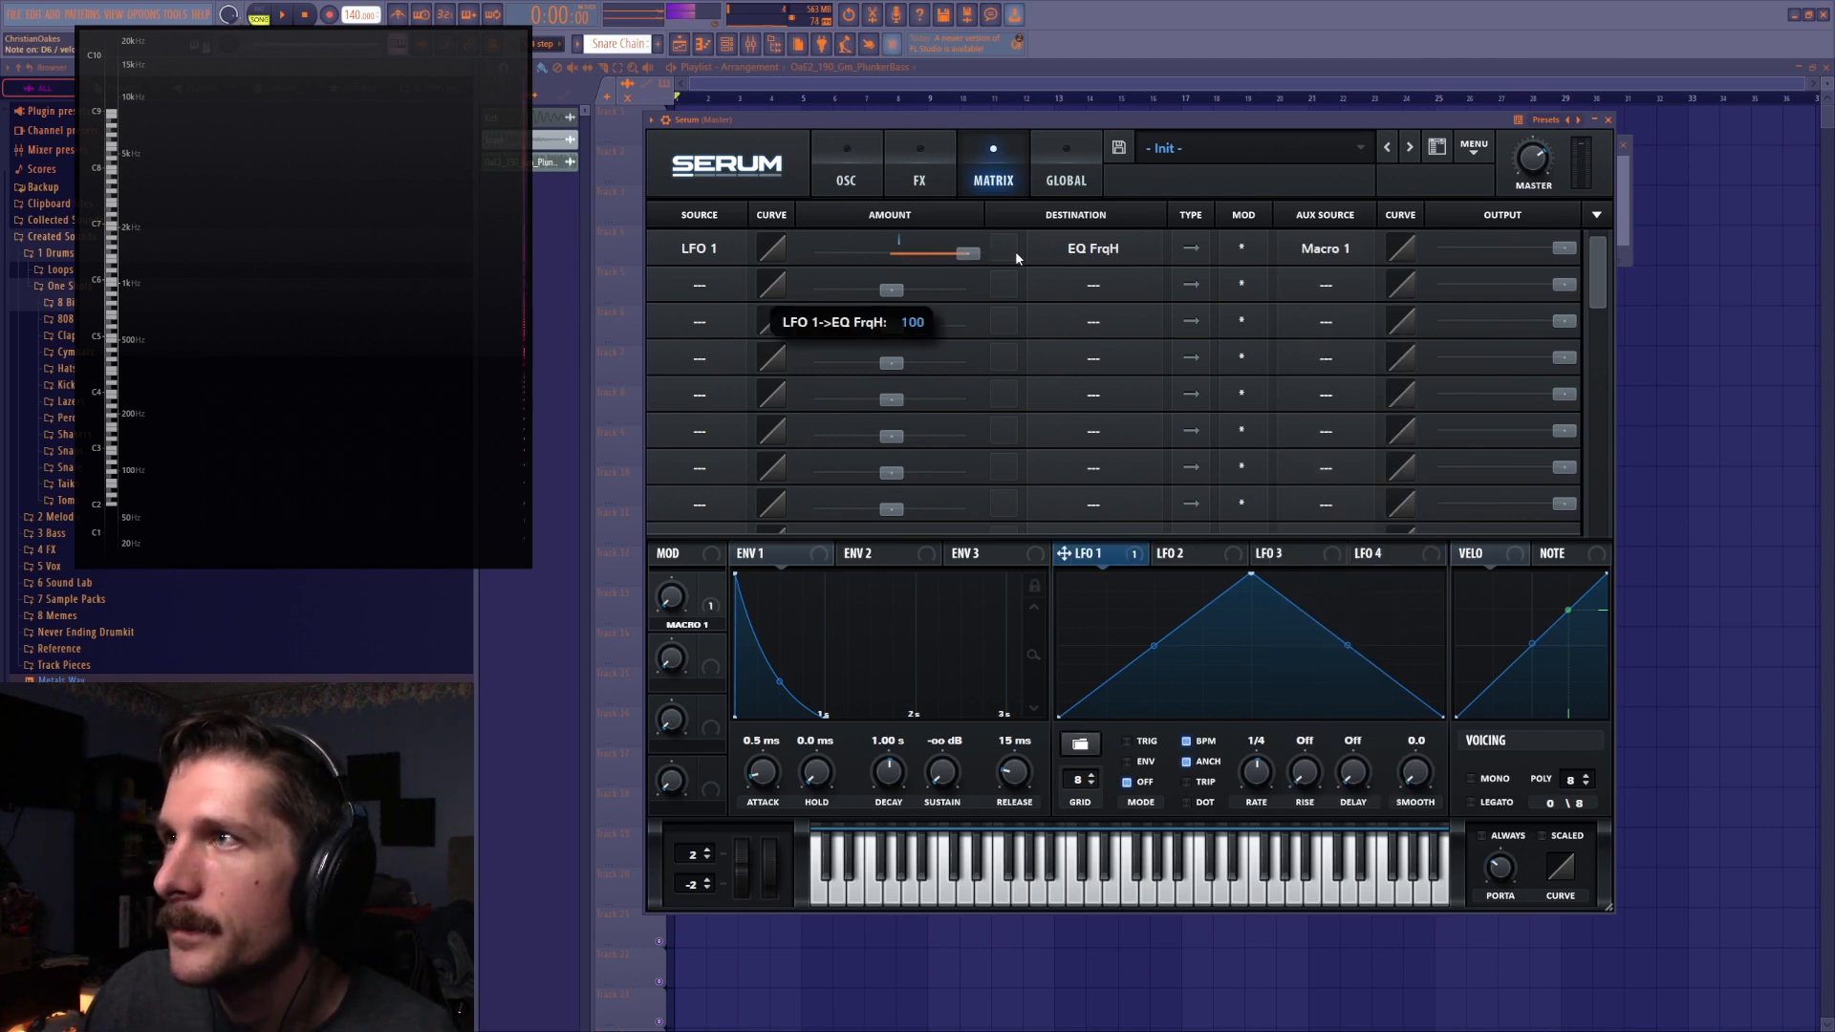
# Modulate oscillator A's level with LFO 1 using Macro 1 as the auxiliary source, and raise Macro 1
pyautogui.click(843, 182)
pyautogui.moveTo(1120, 559); pyautogui.dragTo(1062, 494)
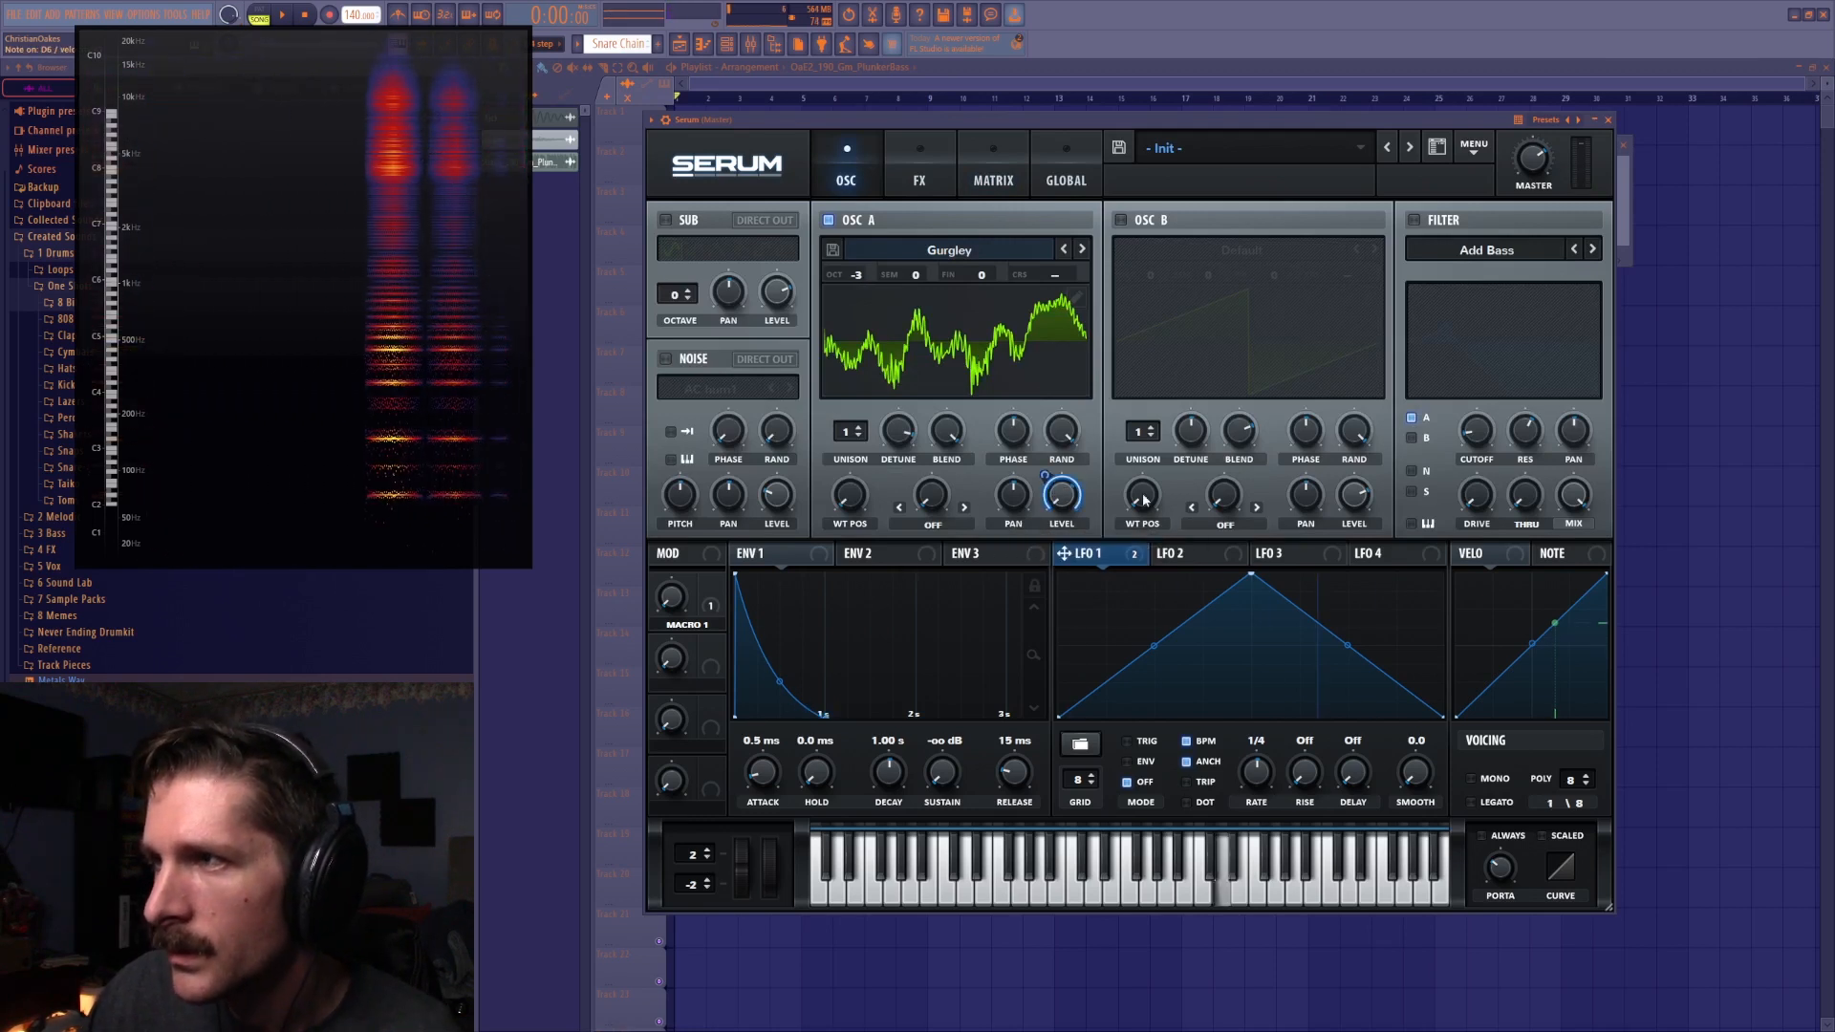
pyautogui.click(989, 172)
pyautogui.click(1326, 285)
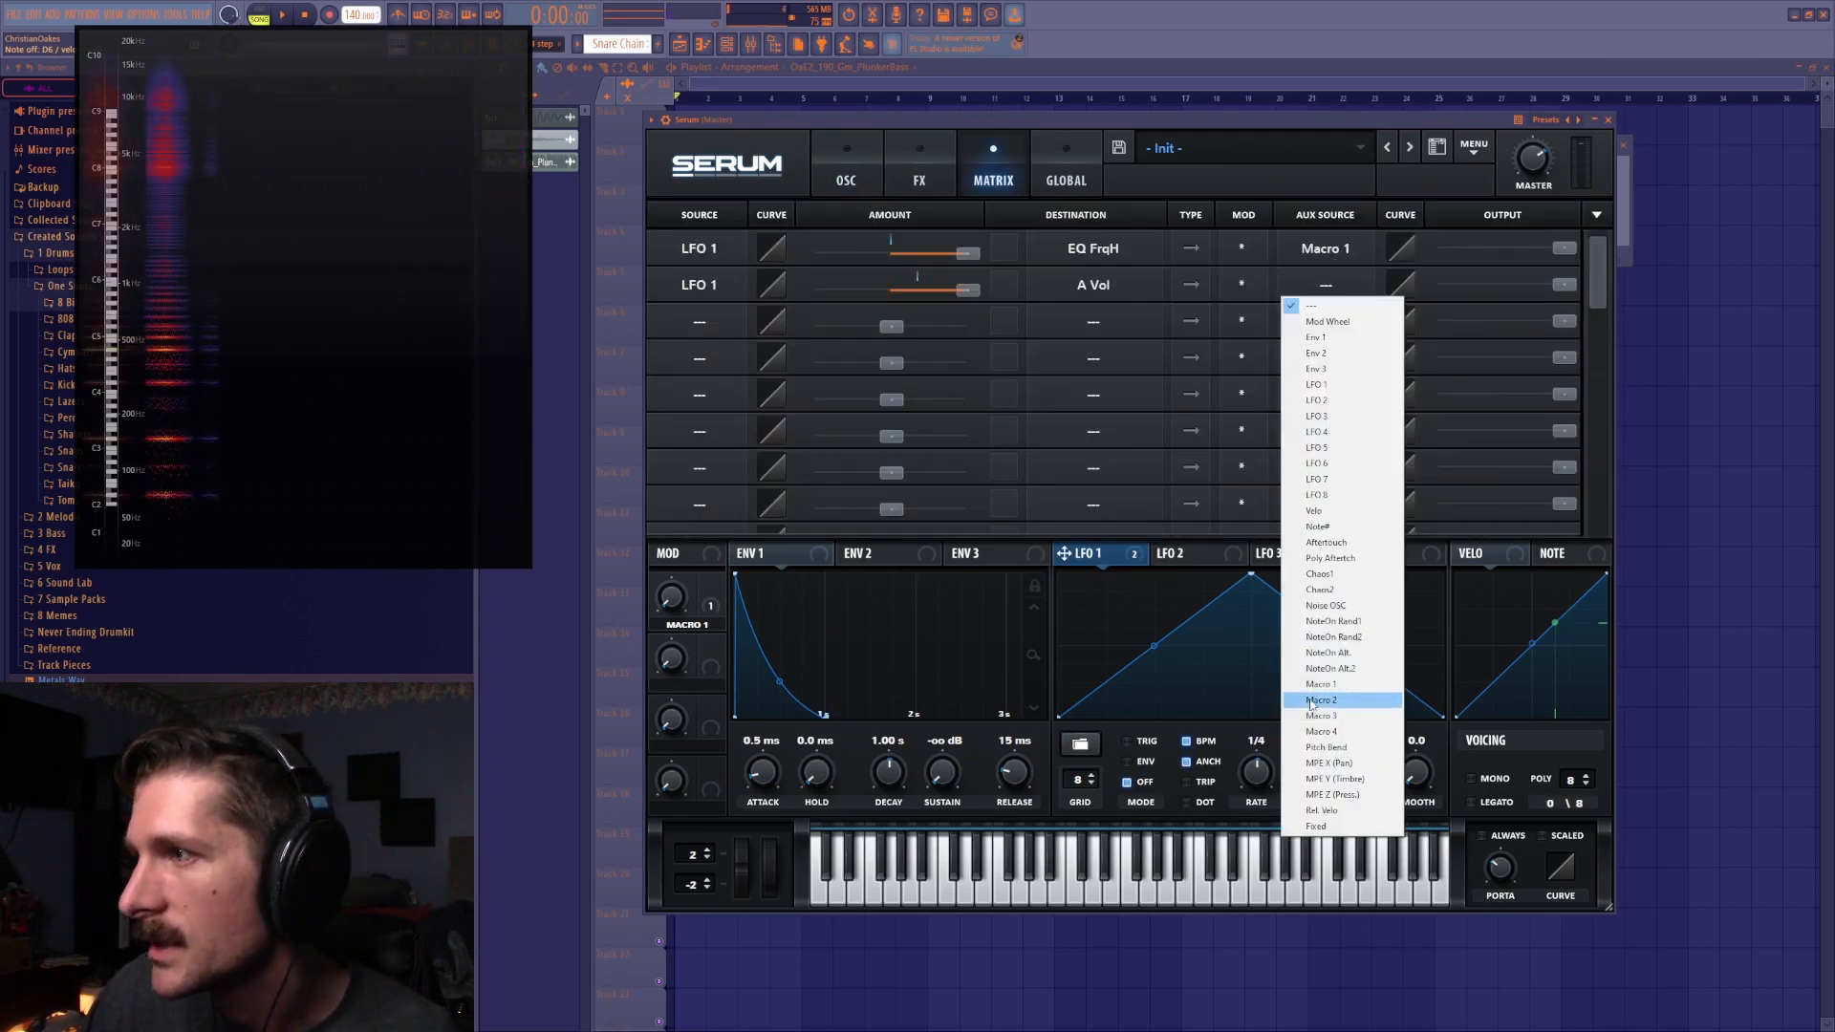
pyautogui.click(1338, 683)
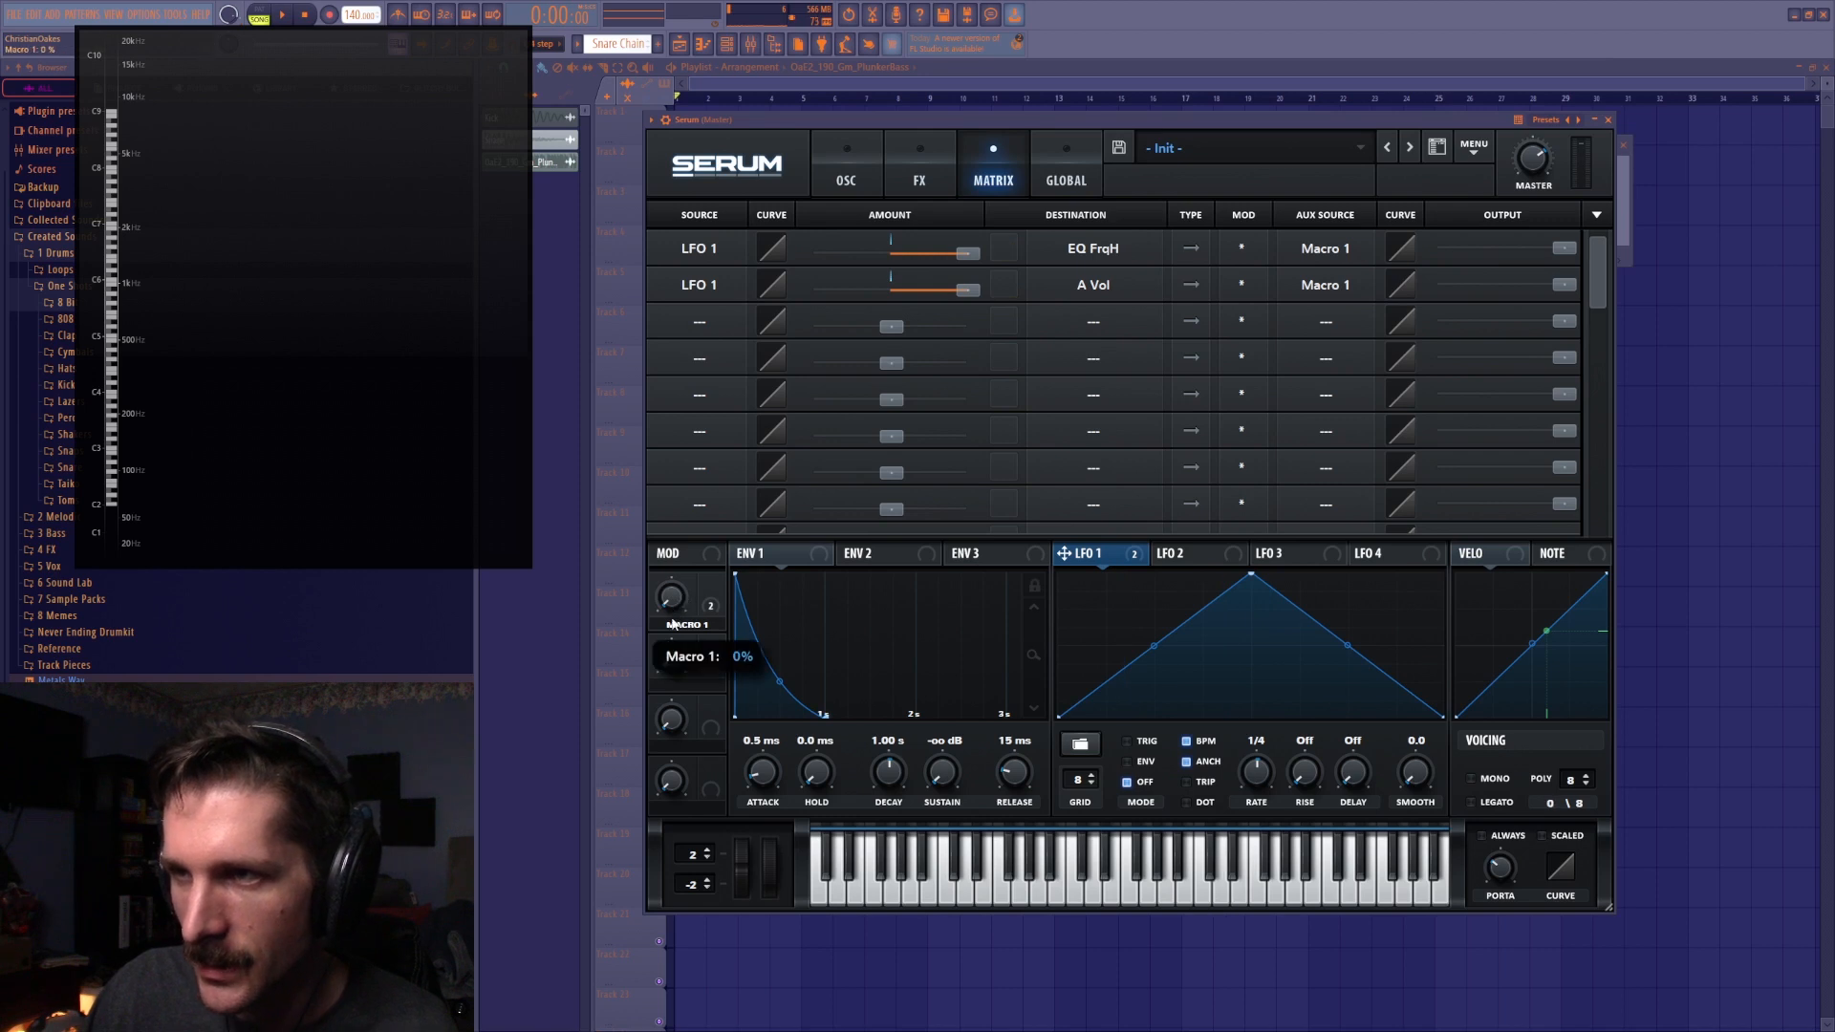
pyautogui.hotkey('ctrl', 'z')
pyautogui.moveTo(669, 599); pyautogui.dragTo(747, 476)
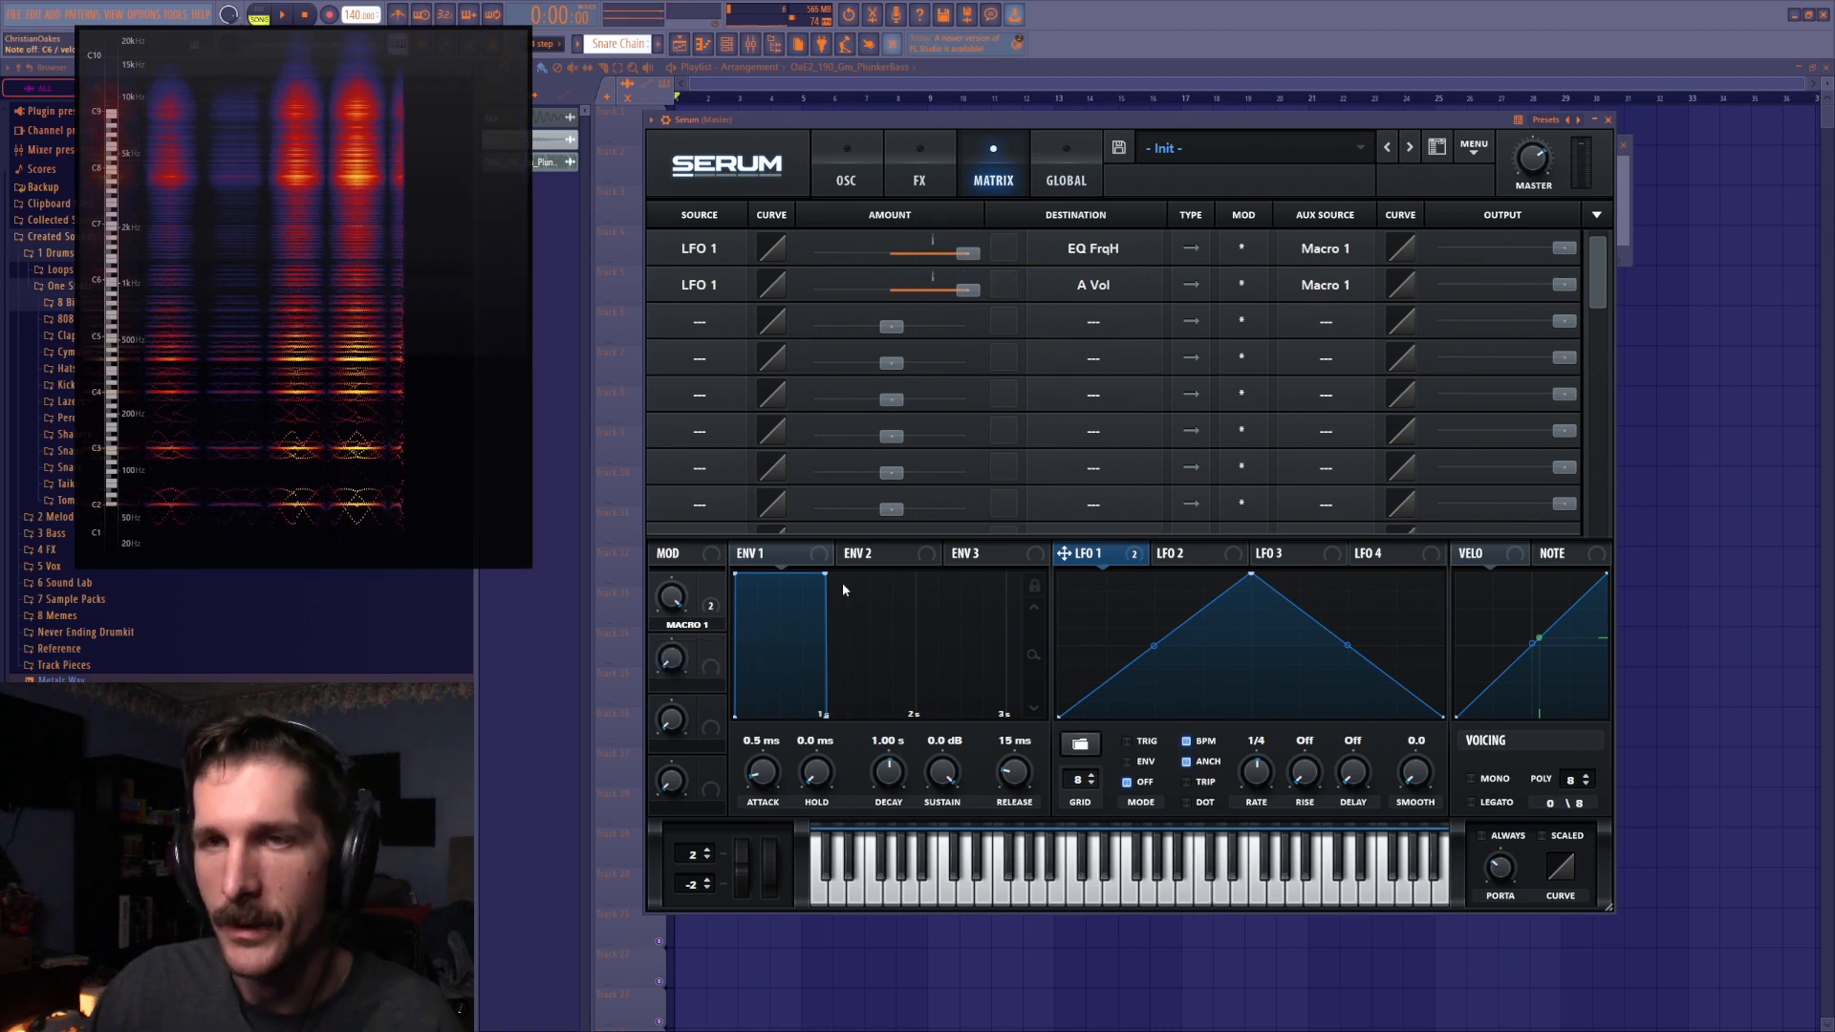
pyautogui.click(1170, 555)
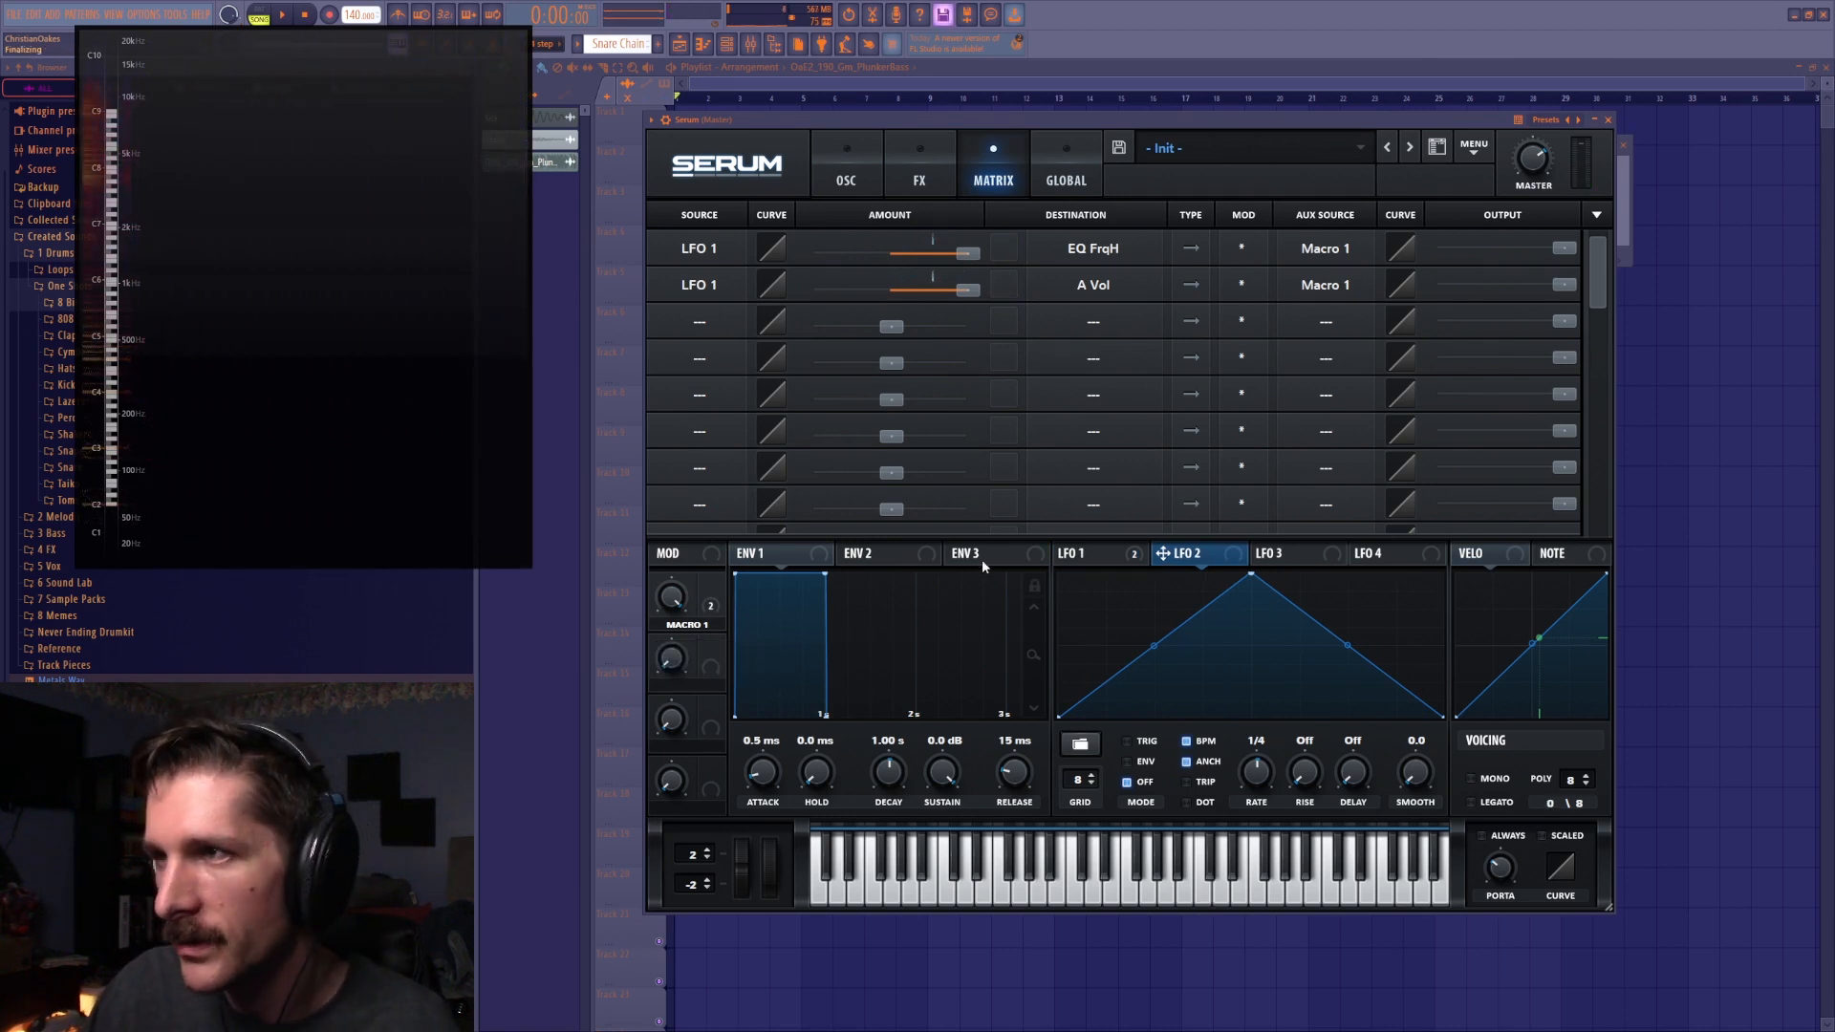
pyautogui.click(1050, 171)
pyautogui.click(965, 170)
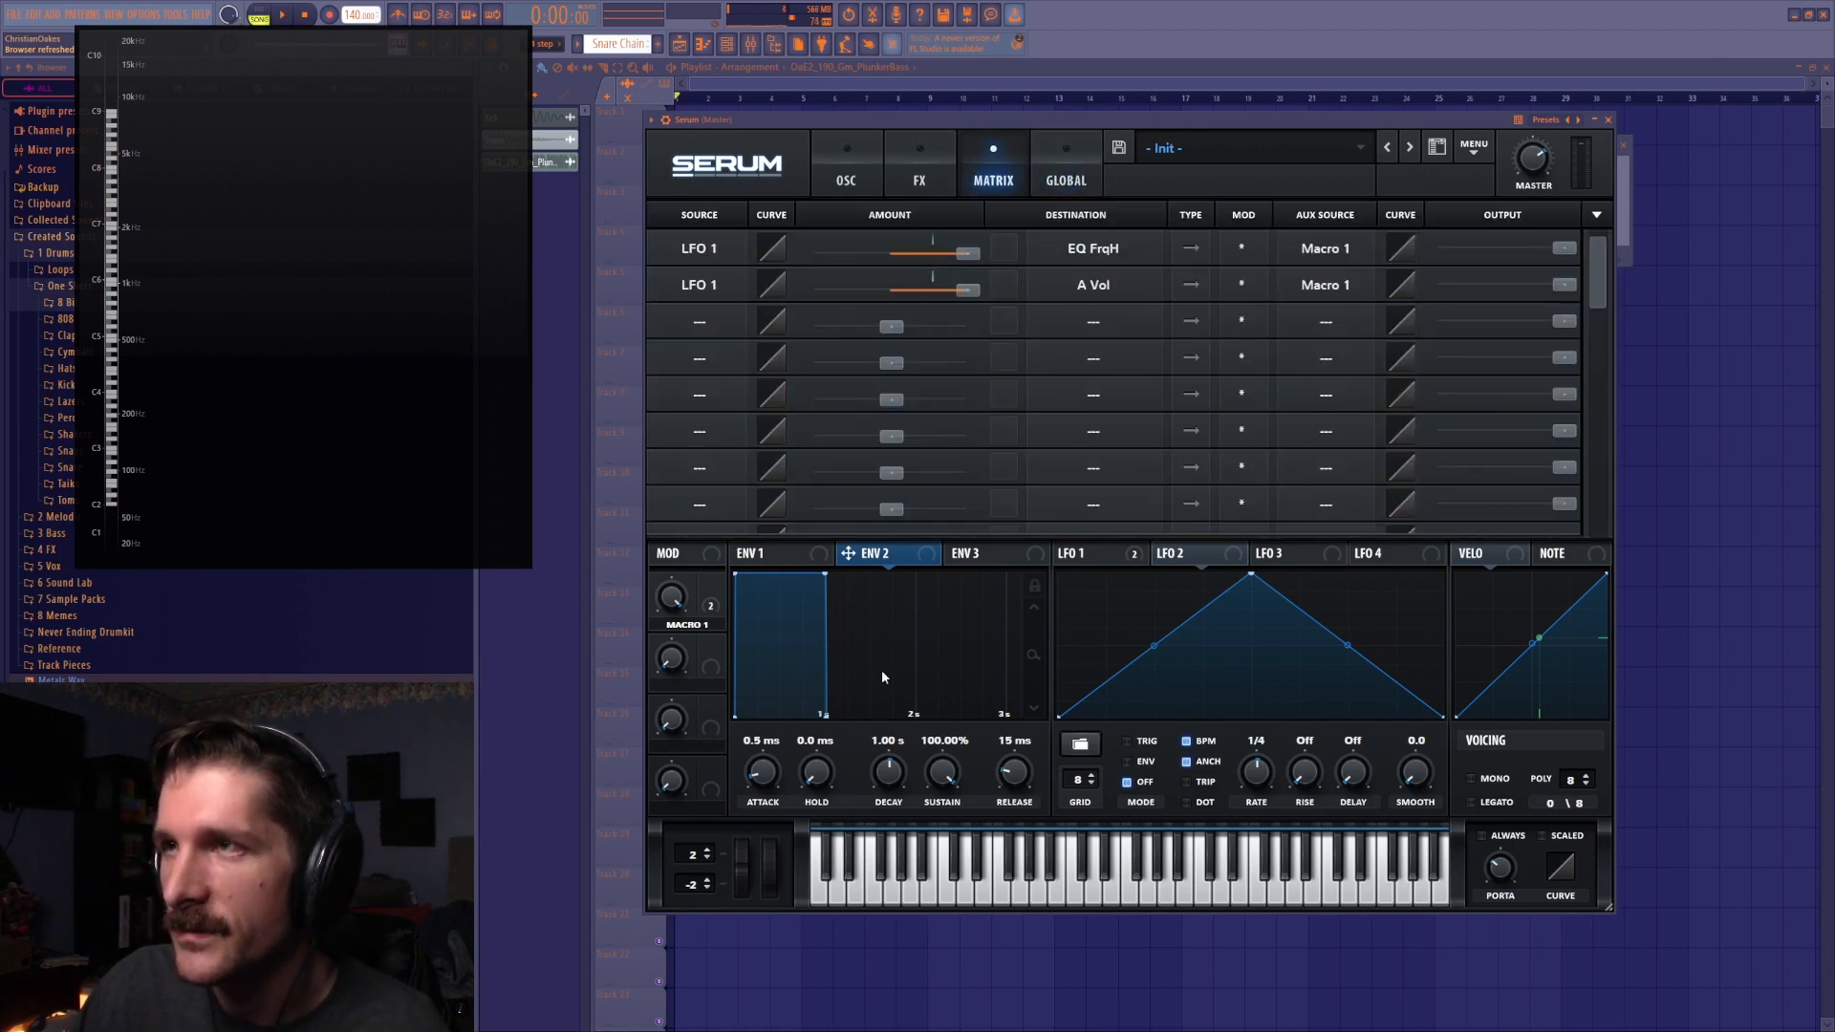
pyautogui.click(941, 170)
# View oscillator A's wavetable in the editor and load the 808_F#_Budafuko2 sample from the 808 folder into oscillator A
pyautogui.click(814, 163)
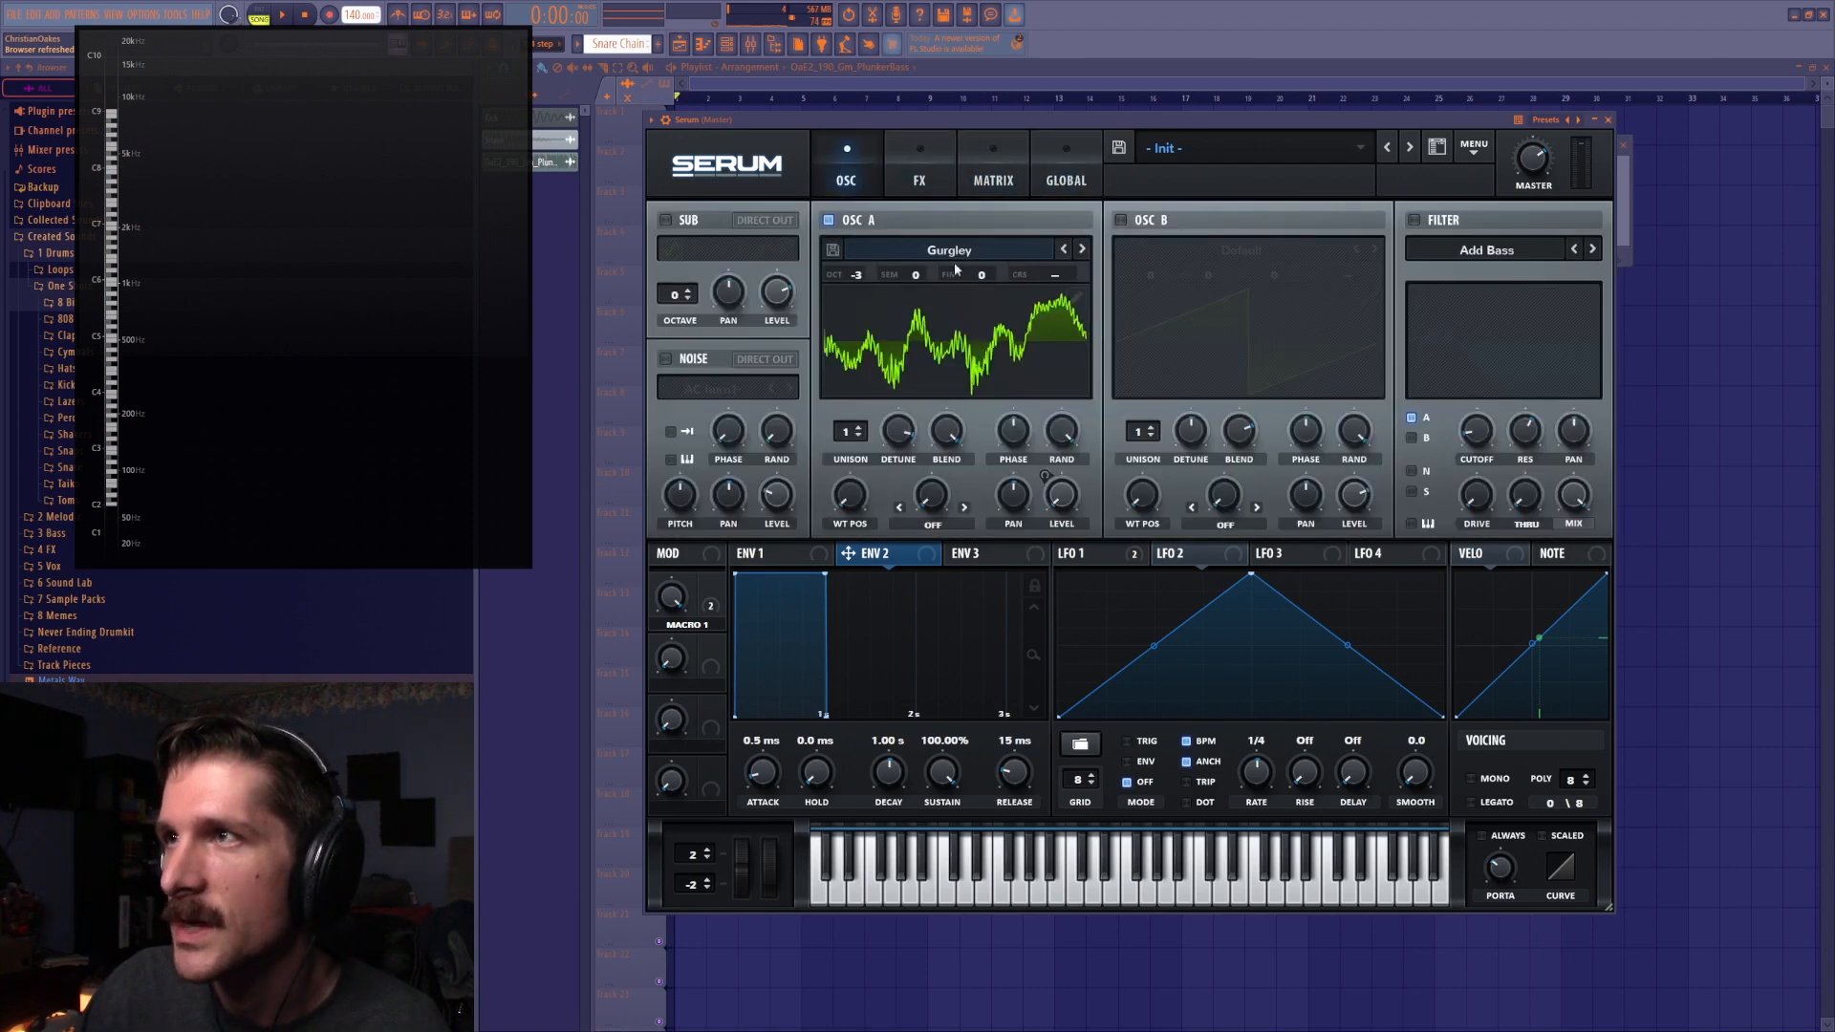
pyautogui.doubleClick(1073, 306)
pyautogui.click(63, 318)
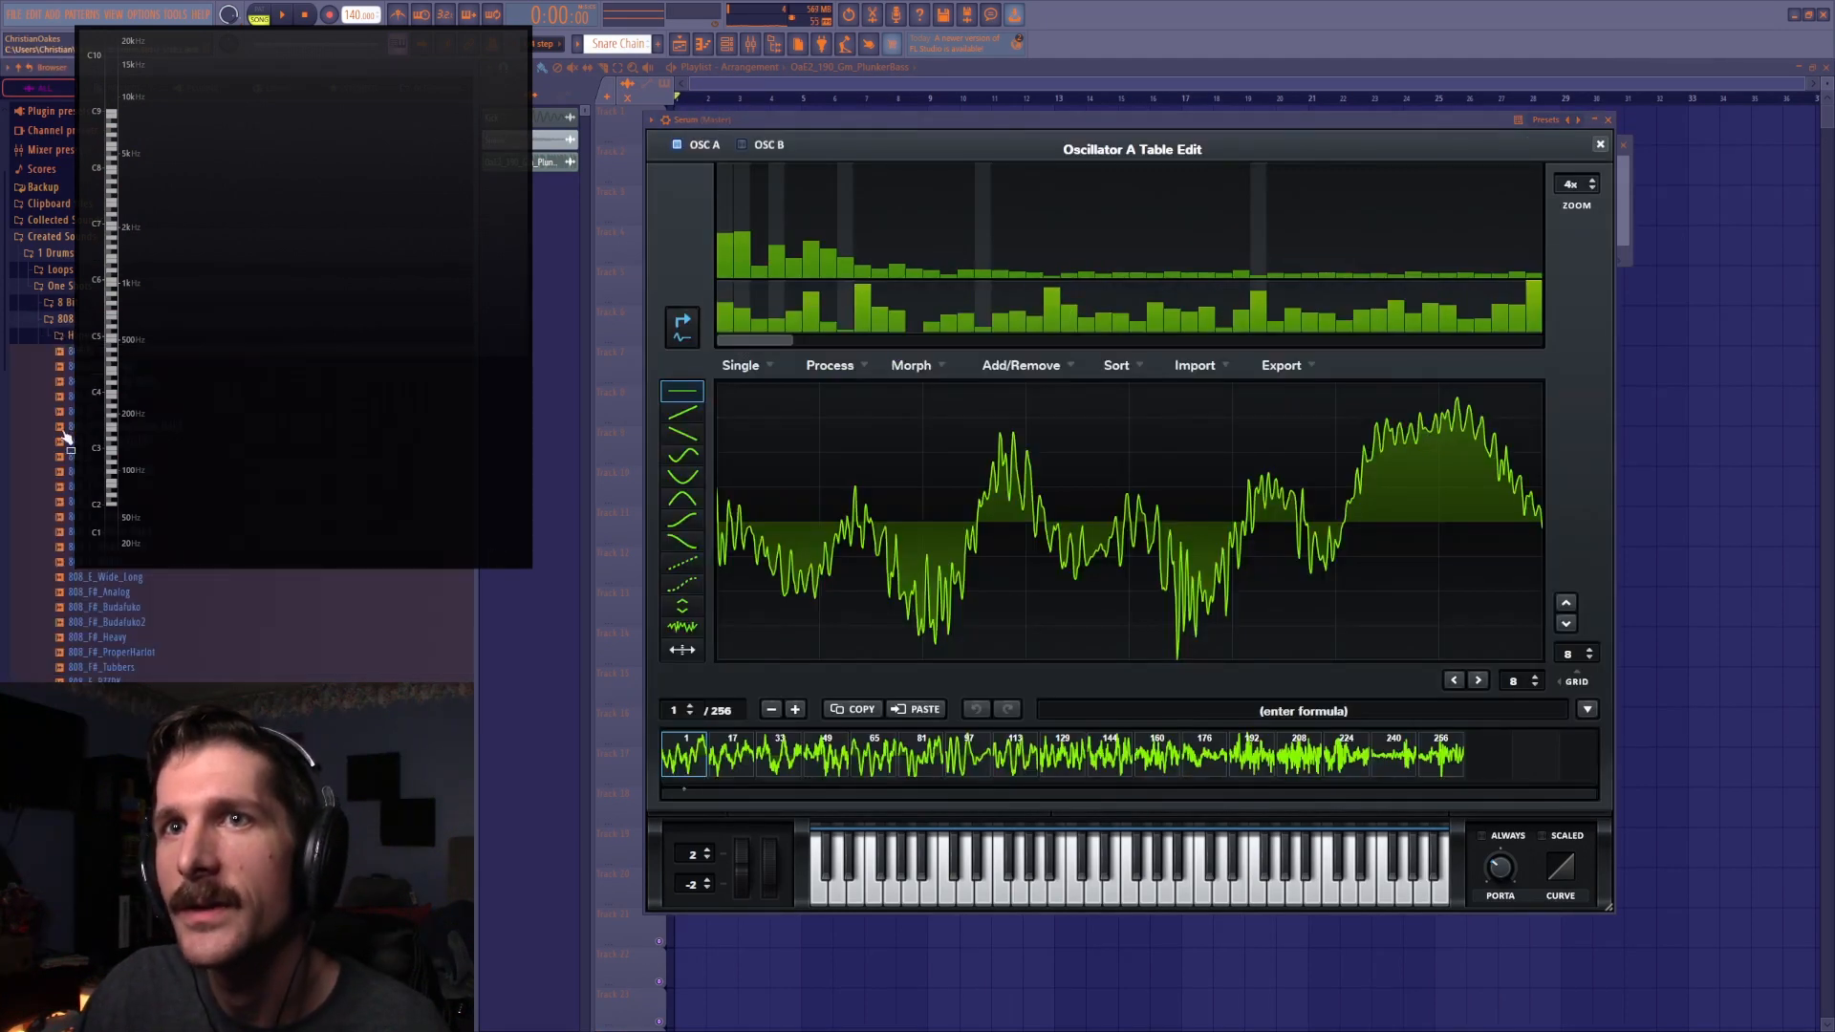
pyautogui.click(1600, 144)
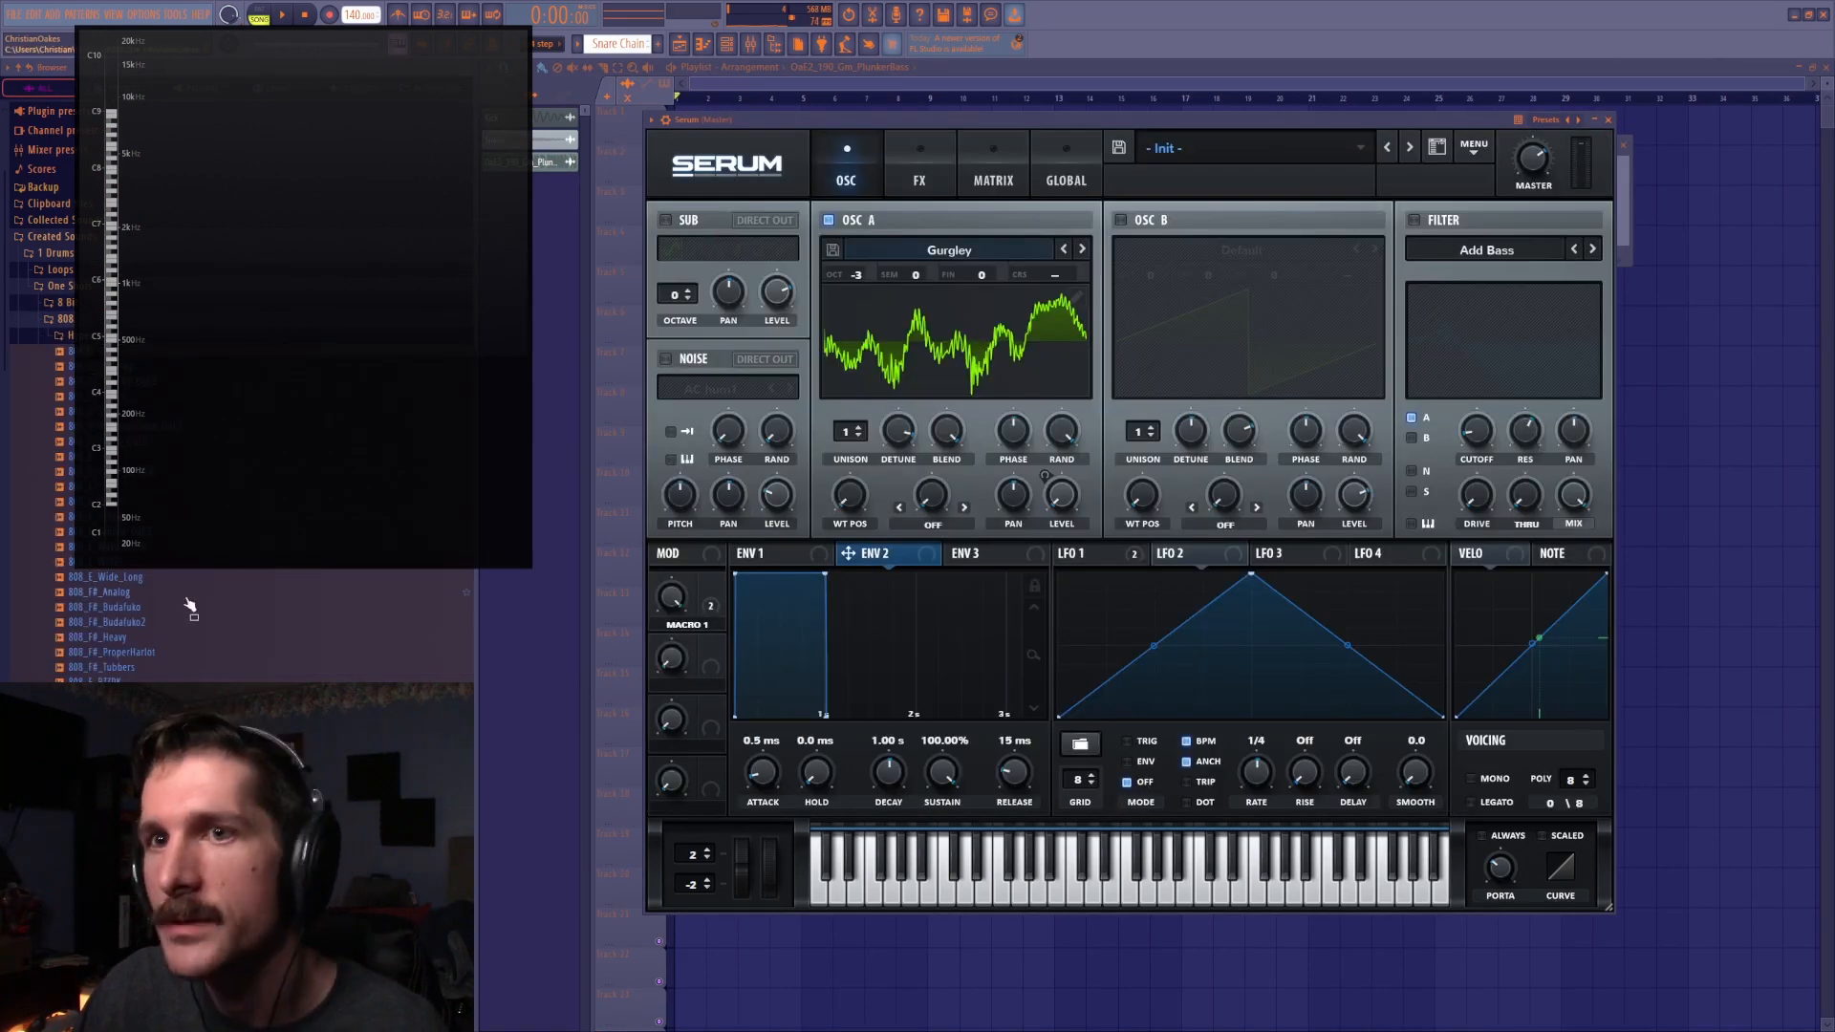
pyautogui.moveTo(134, 623); pyautogui.dragTo(982, 356)
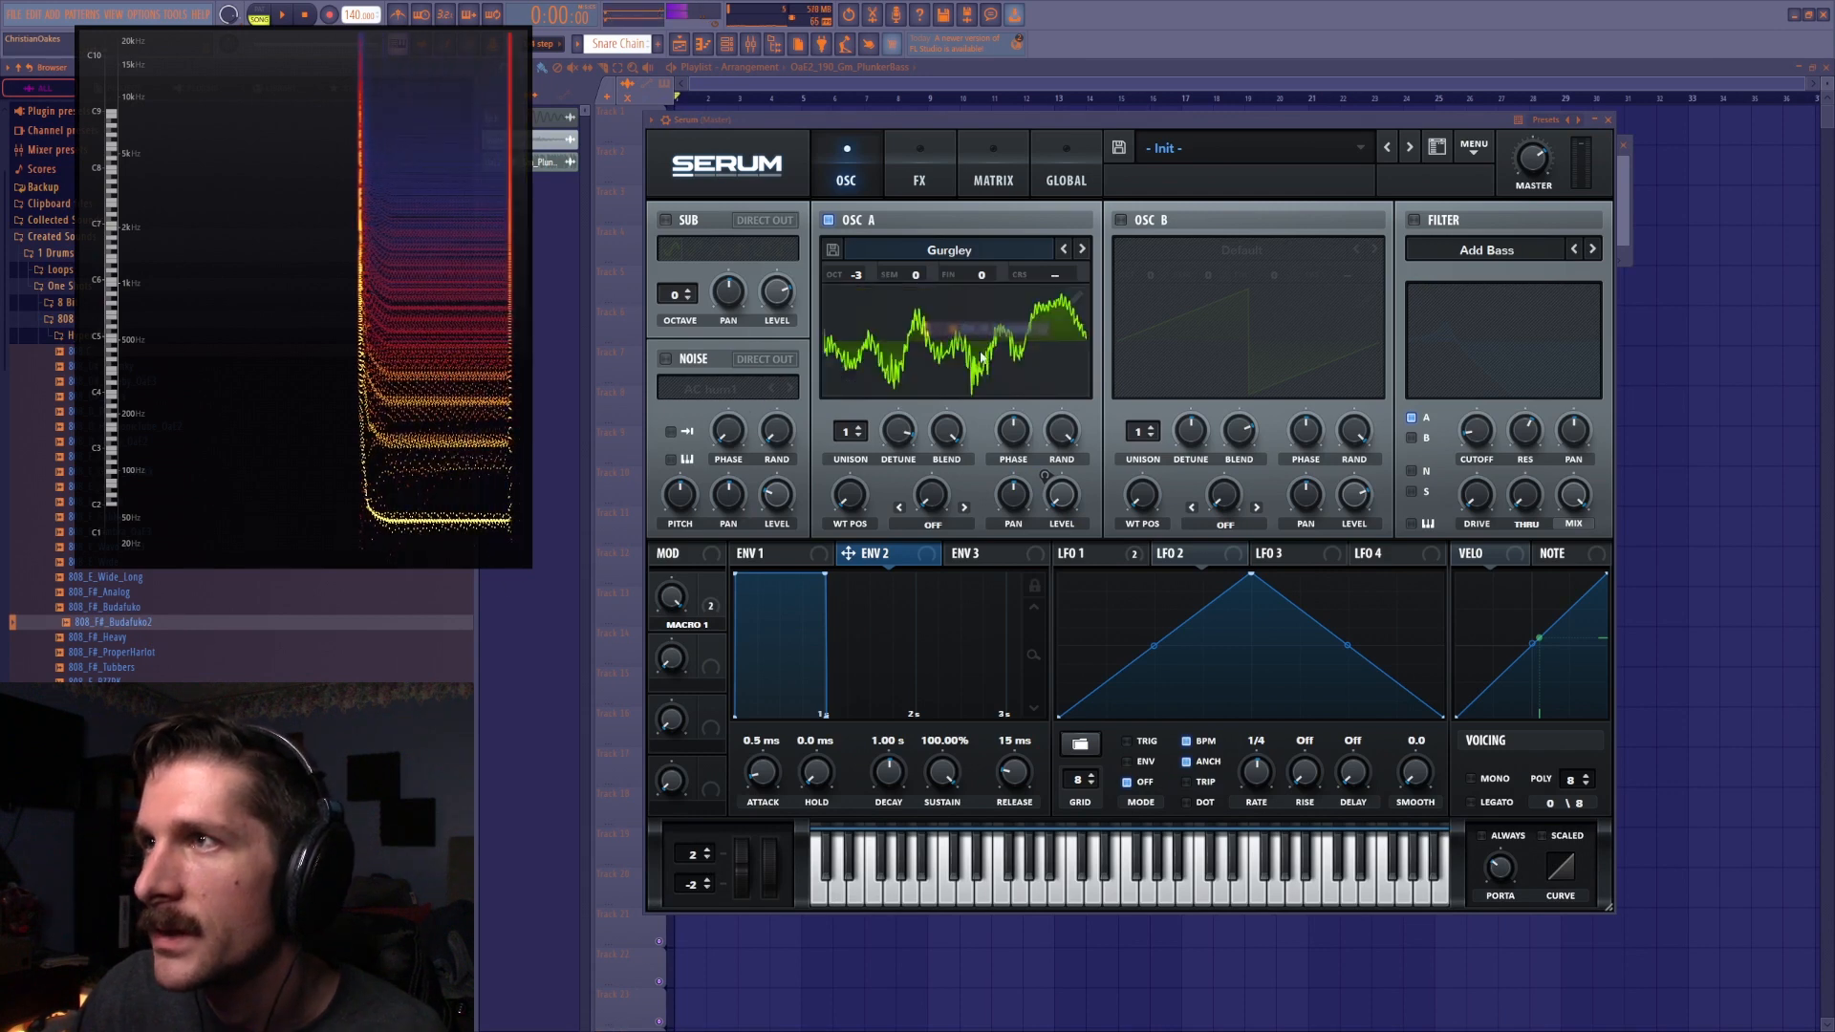
# Sweep oscillator A's wavetable position and inspect the imported waveform in the wavetable editor
pyautogui.moveTo(848, 494); pyautogui.dragTo(874, 439)
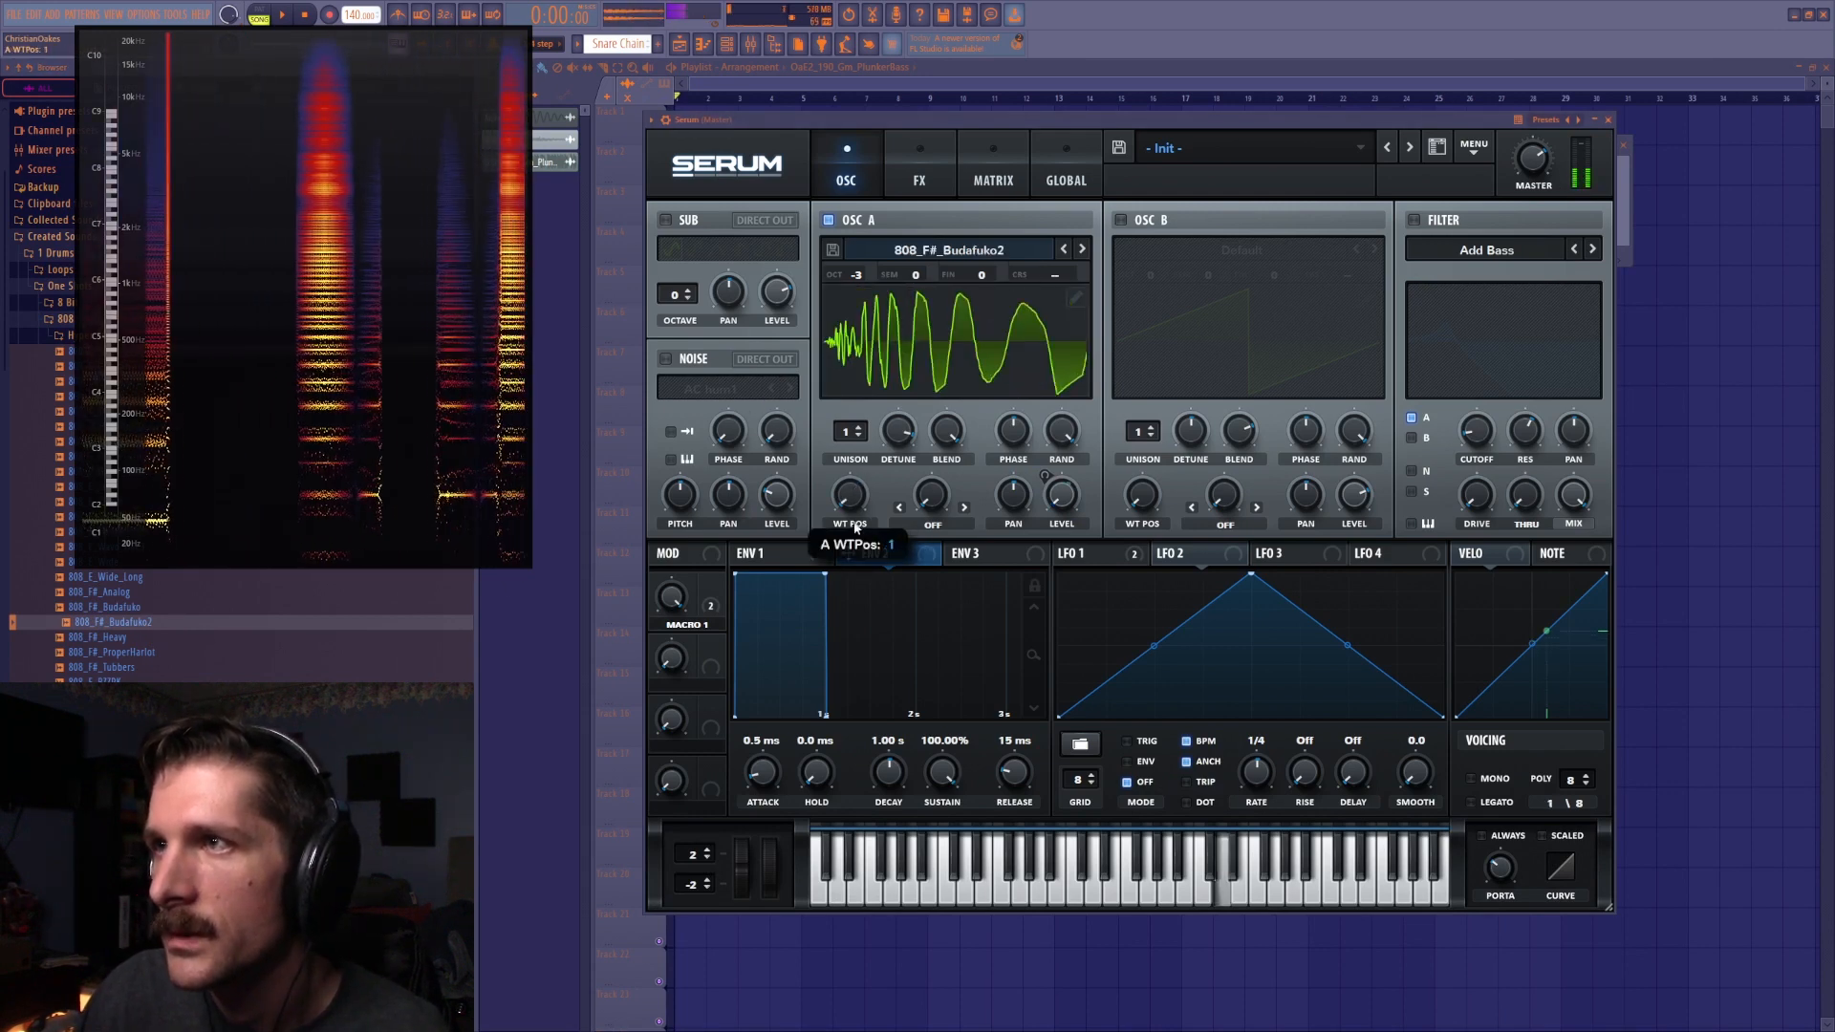
pyautogui.click(1075, 299)
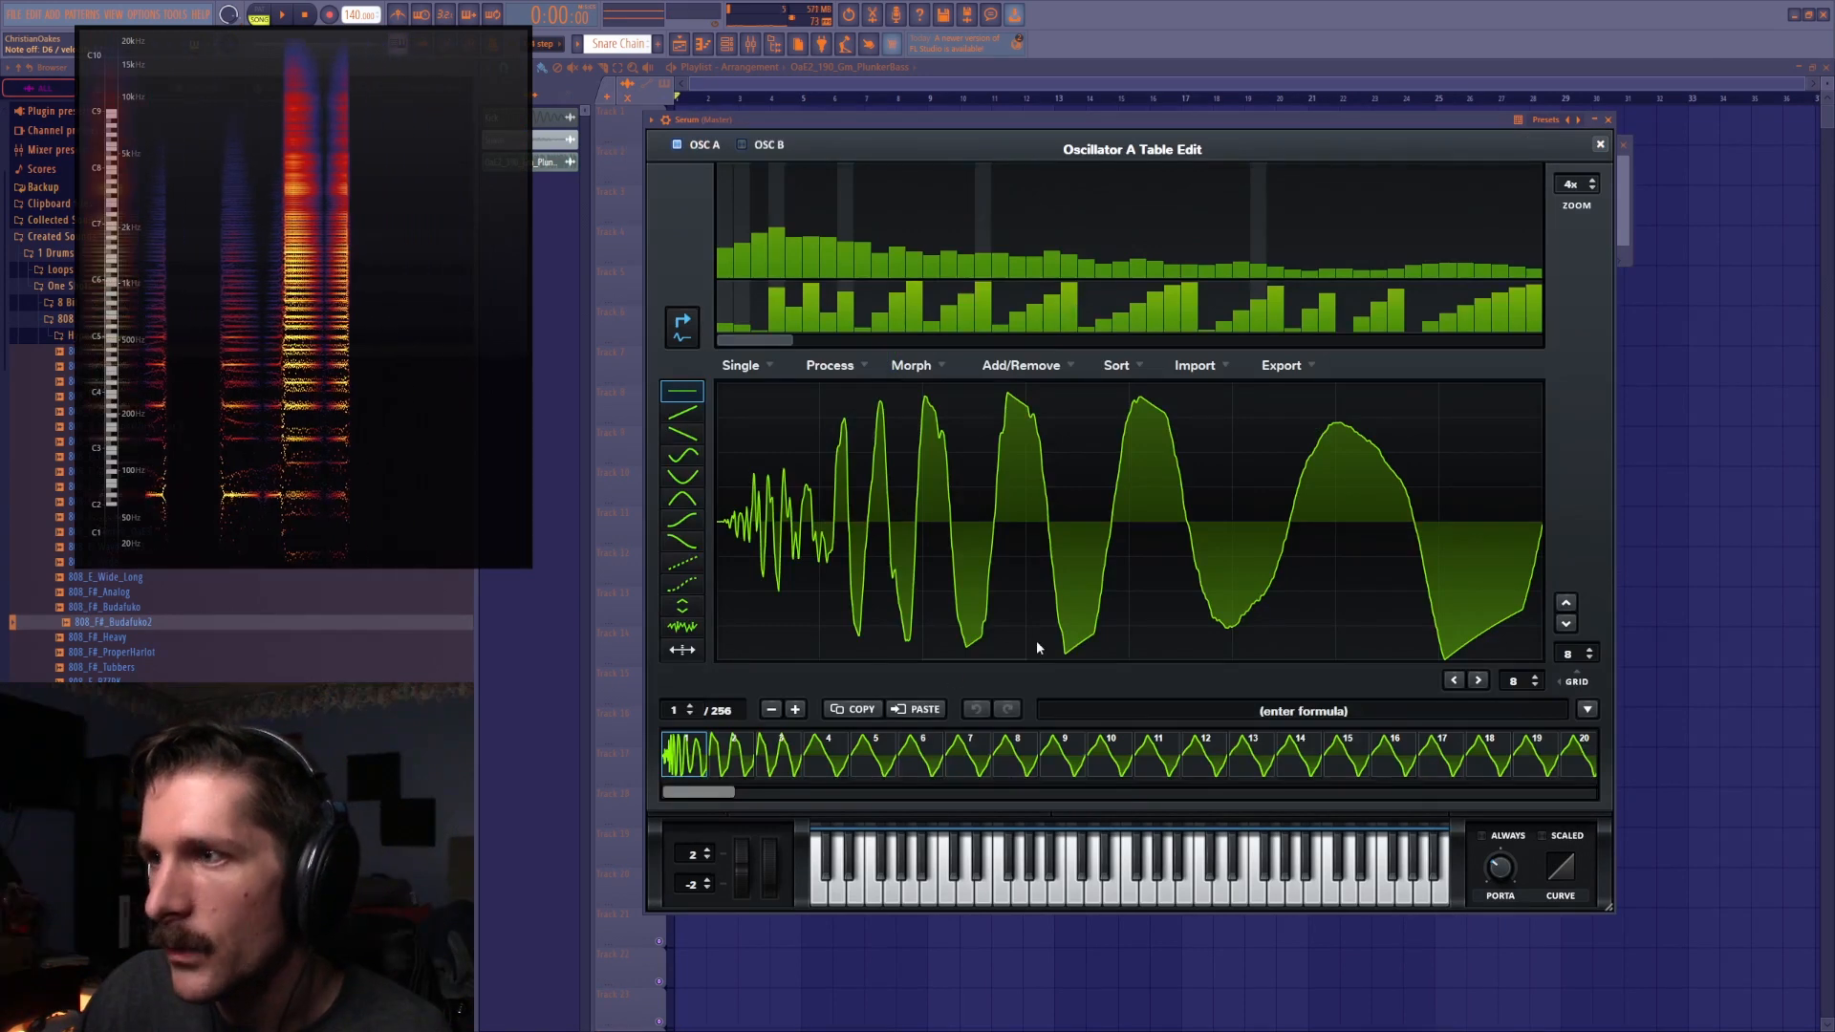
pyautogui.click(1600, 144)
# View the main menu's commands and the preset browser, and adjust Macro 1 from both the browser and the main view
pyautogui.click(1473, 151)
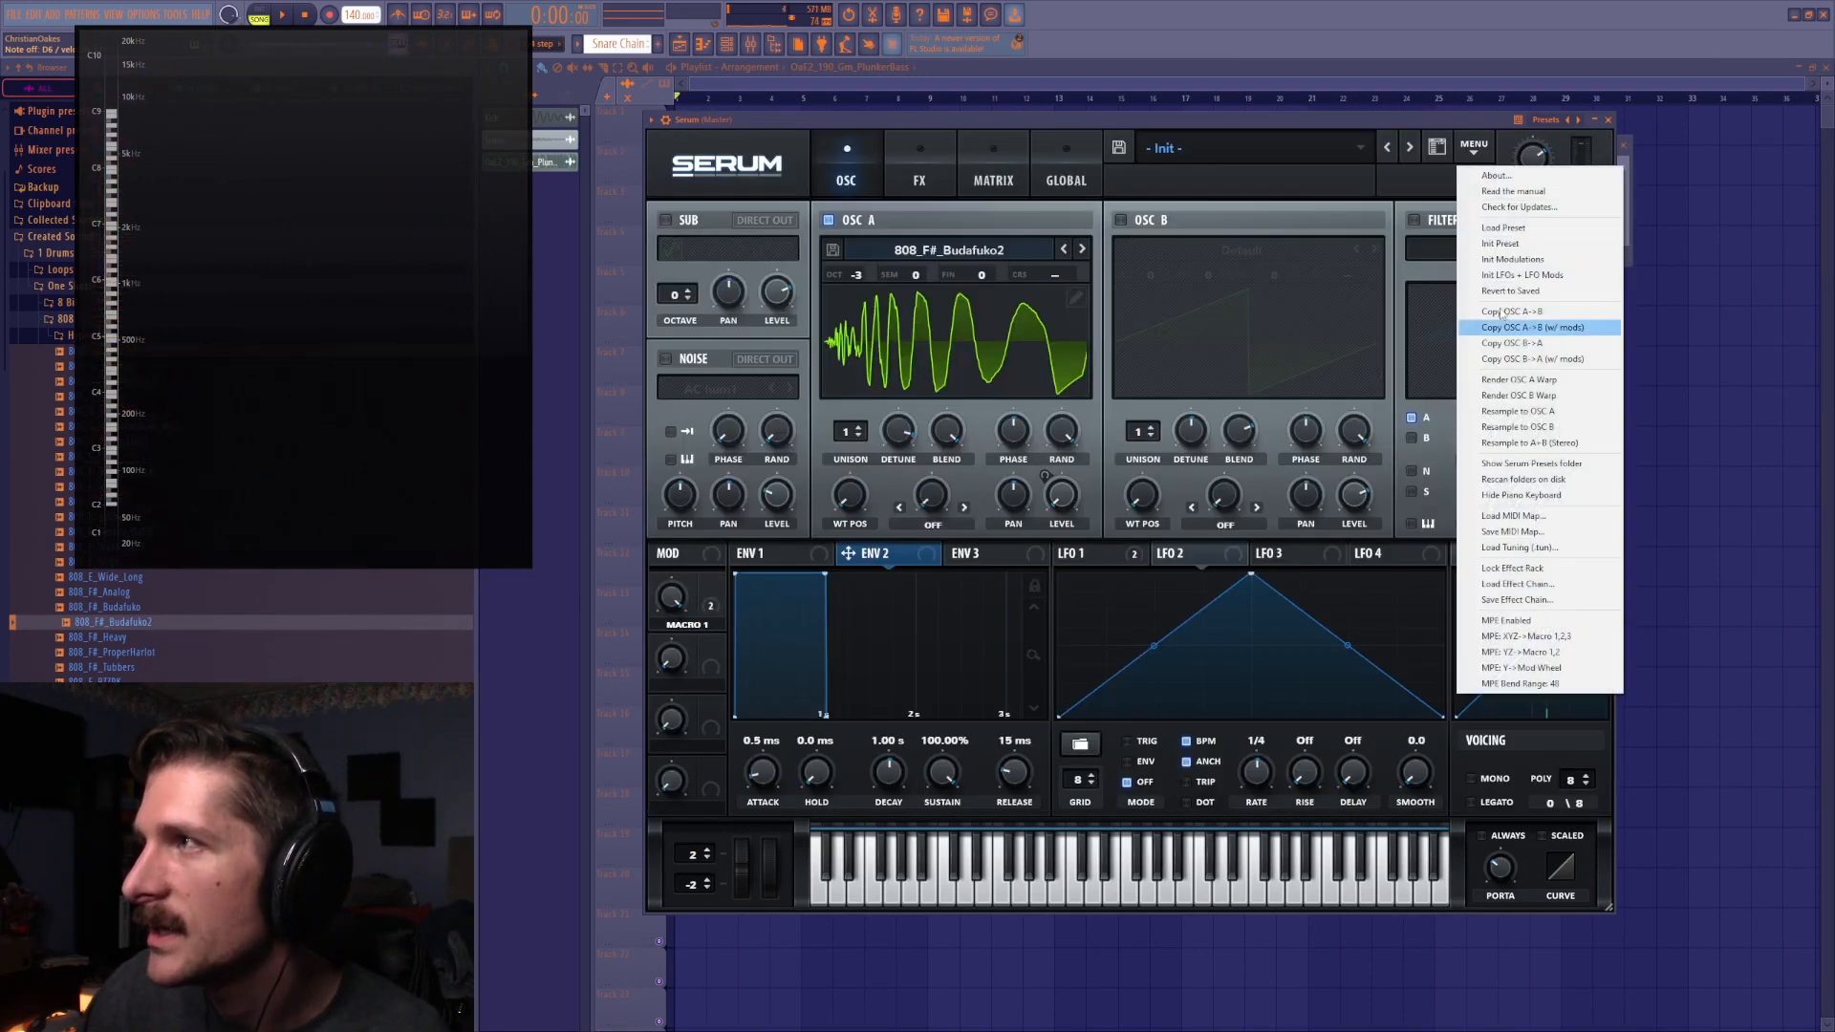
pyautogui.click(1438, 146)
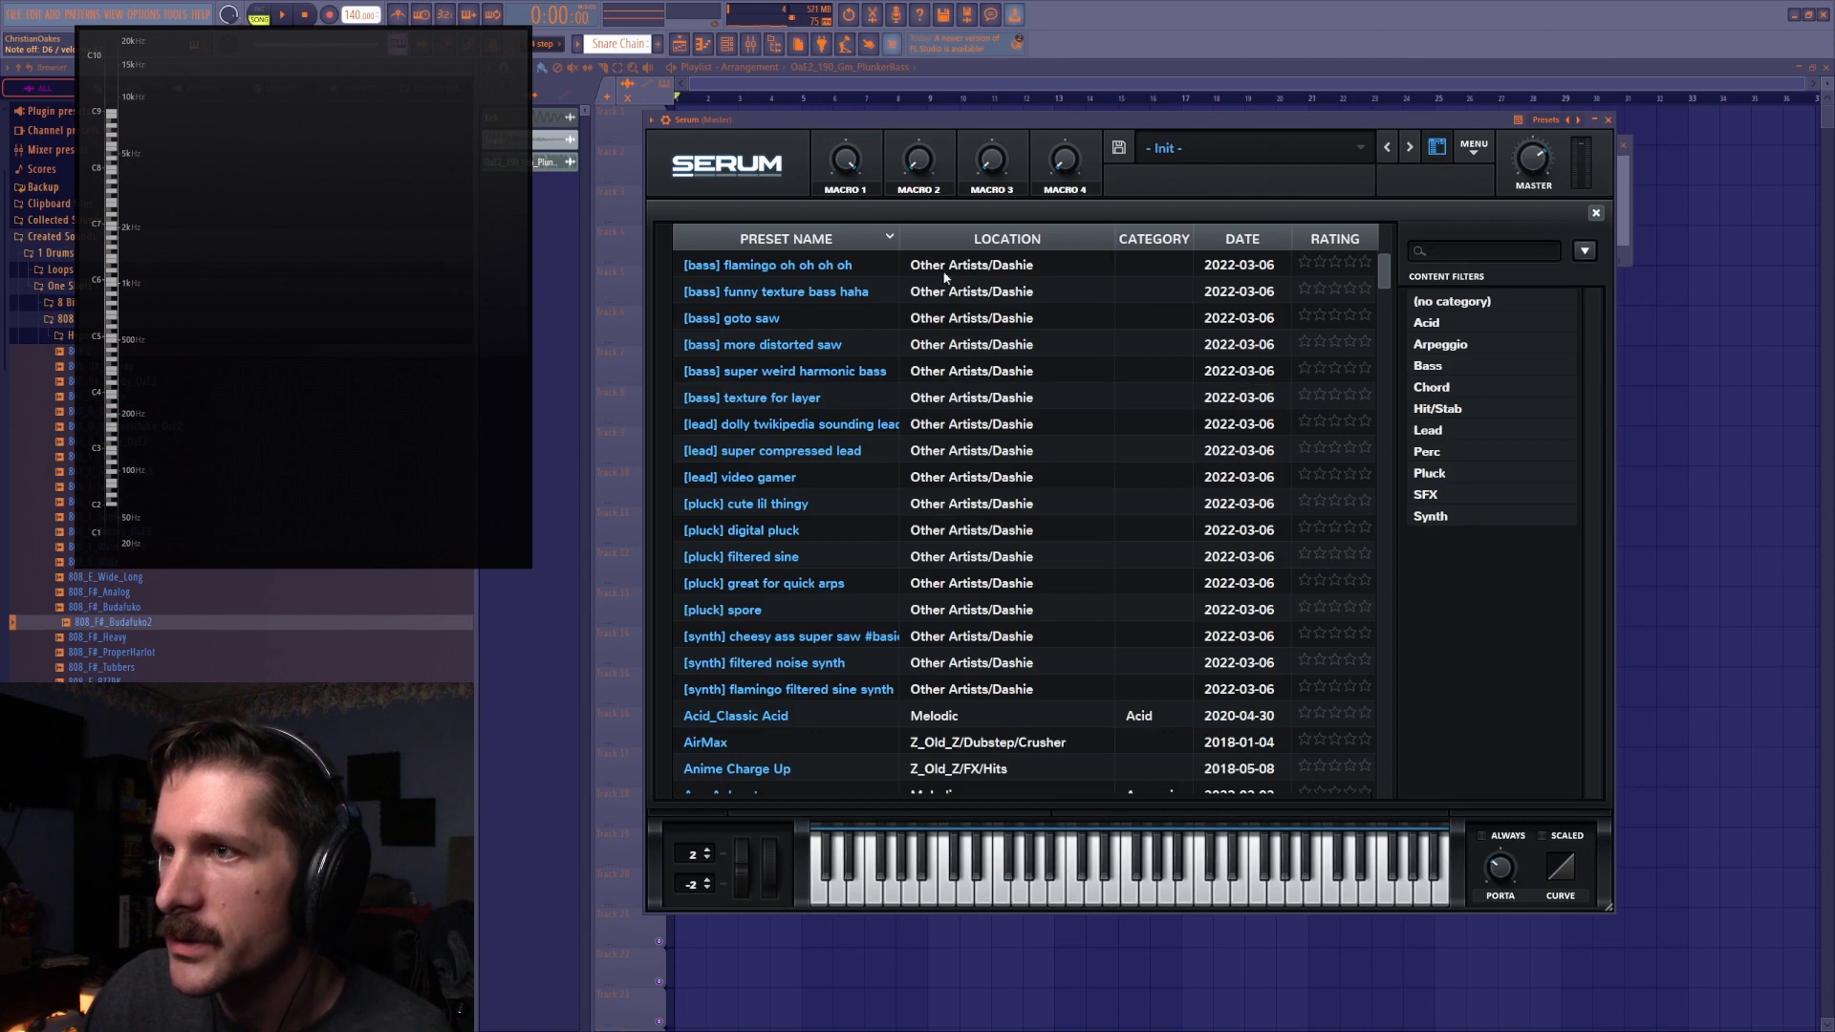
pyautogui.moveTo(867, 172); pyautogui.dragTo(829, 239)
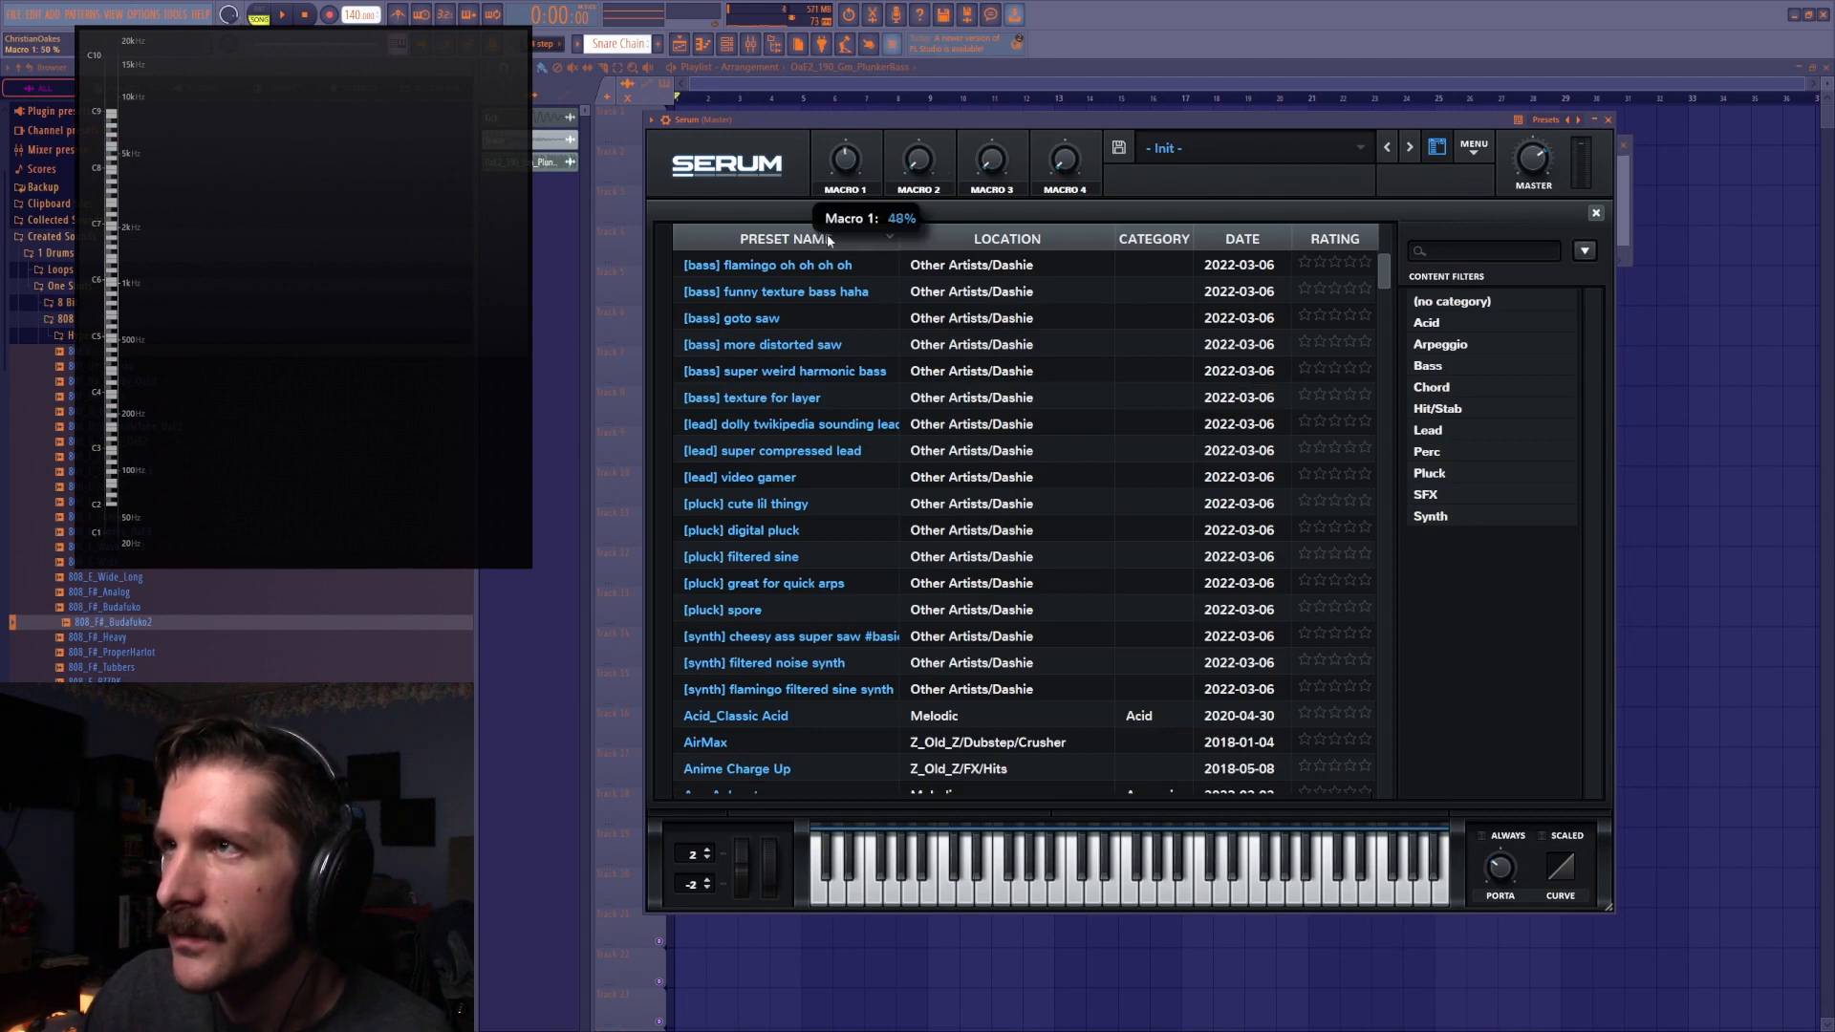
pyautogui.click(1436, 146)
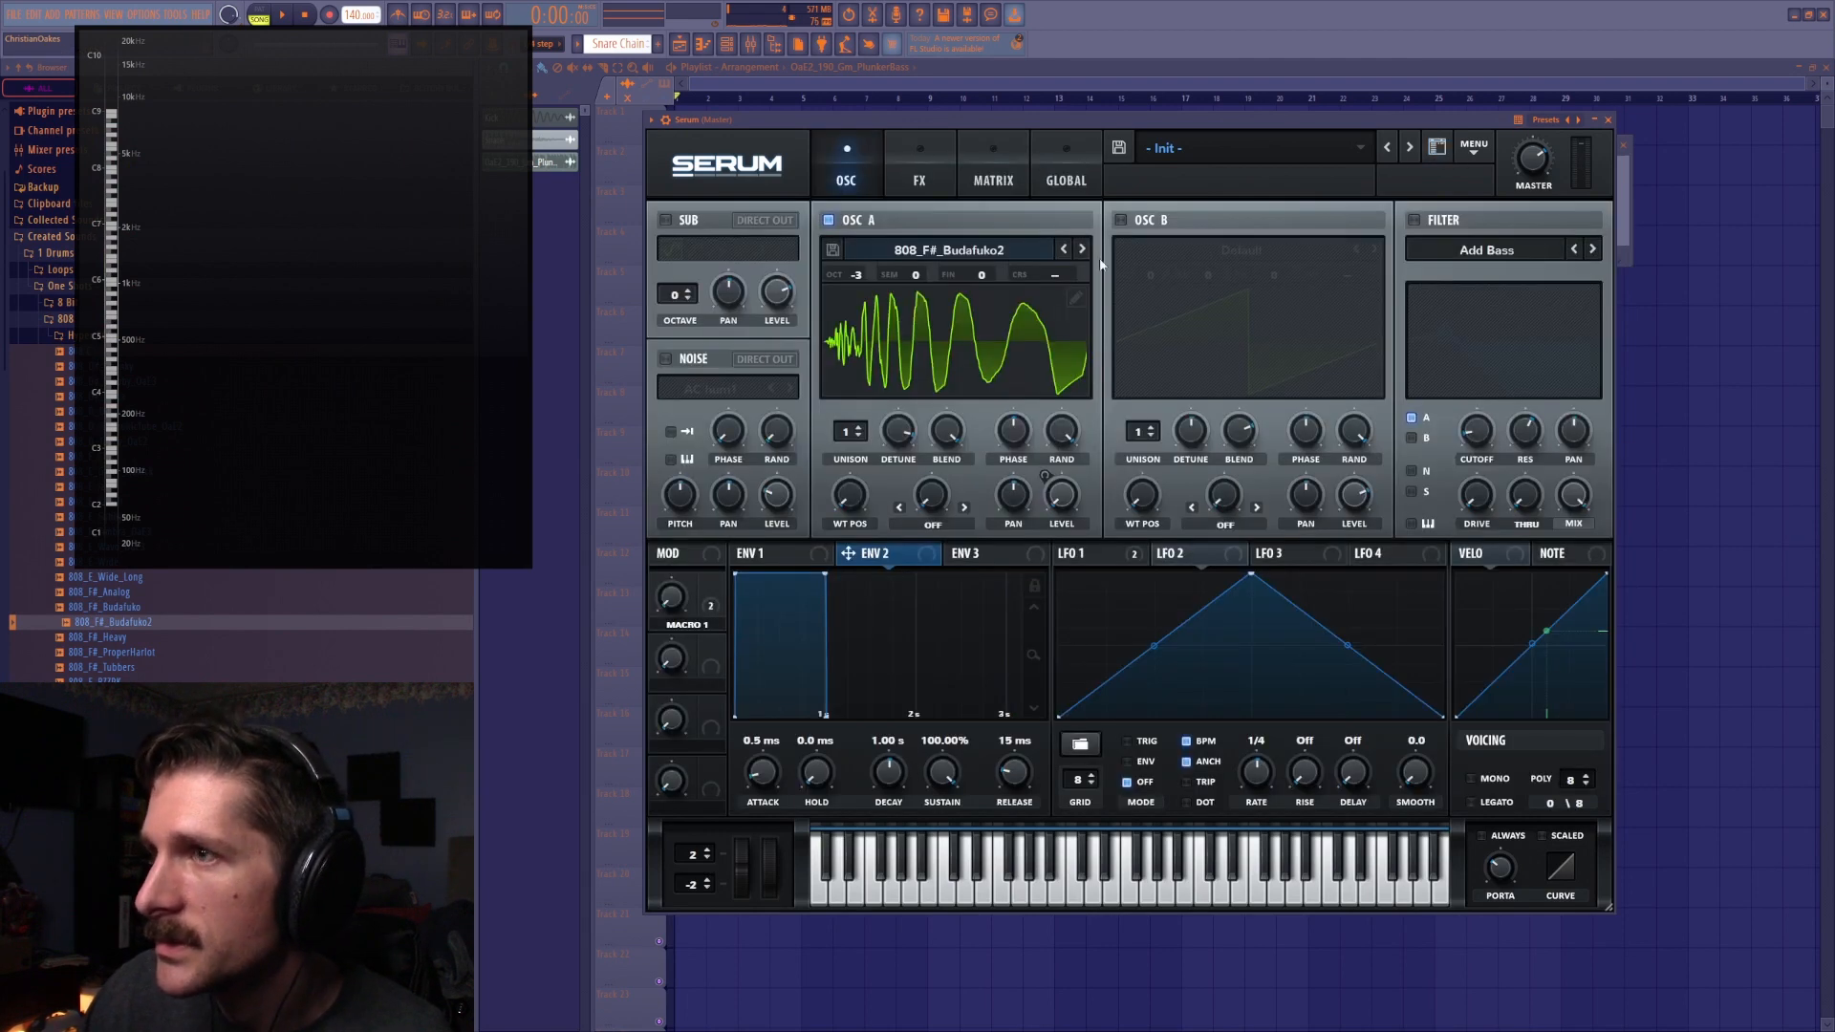
pyautogui.moveTo(682, 604); pyautogui.dragTo(738, 614)
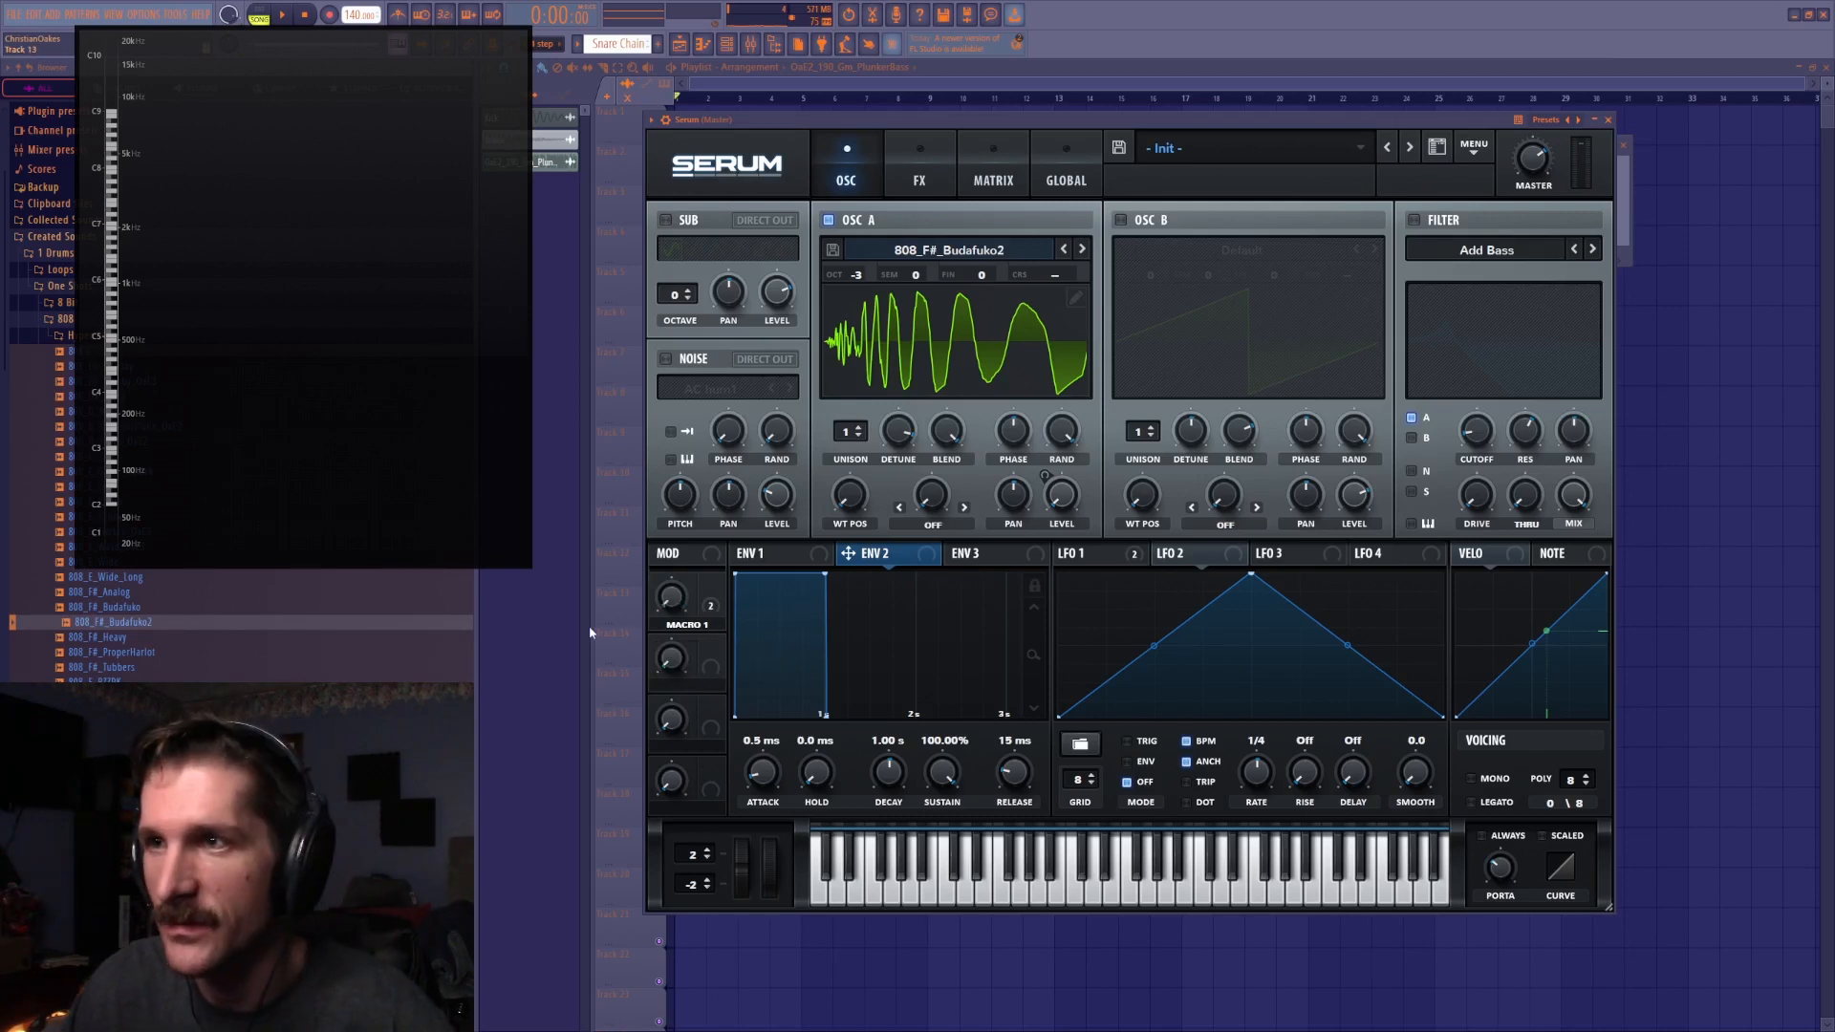
# View the modulation matrix and global settings, and adjust the Chaos 1 rate
pyautogui.click(968, 174)
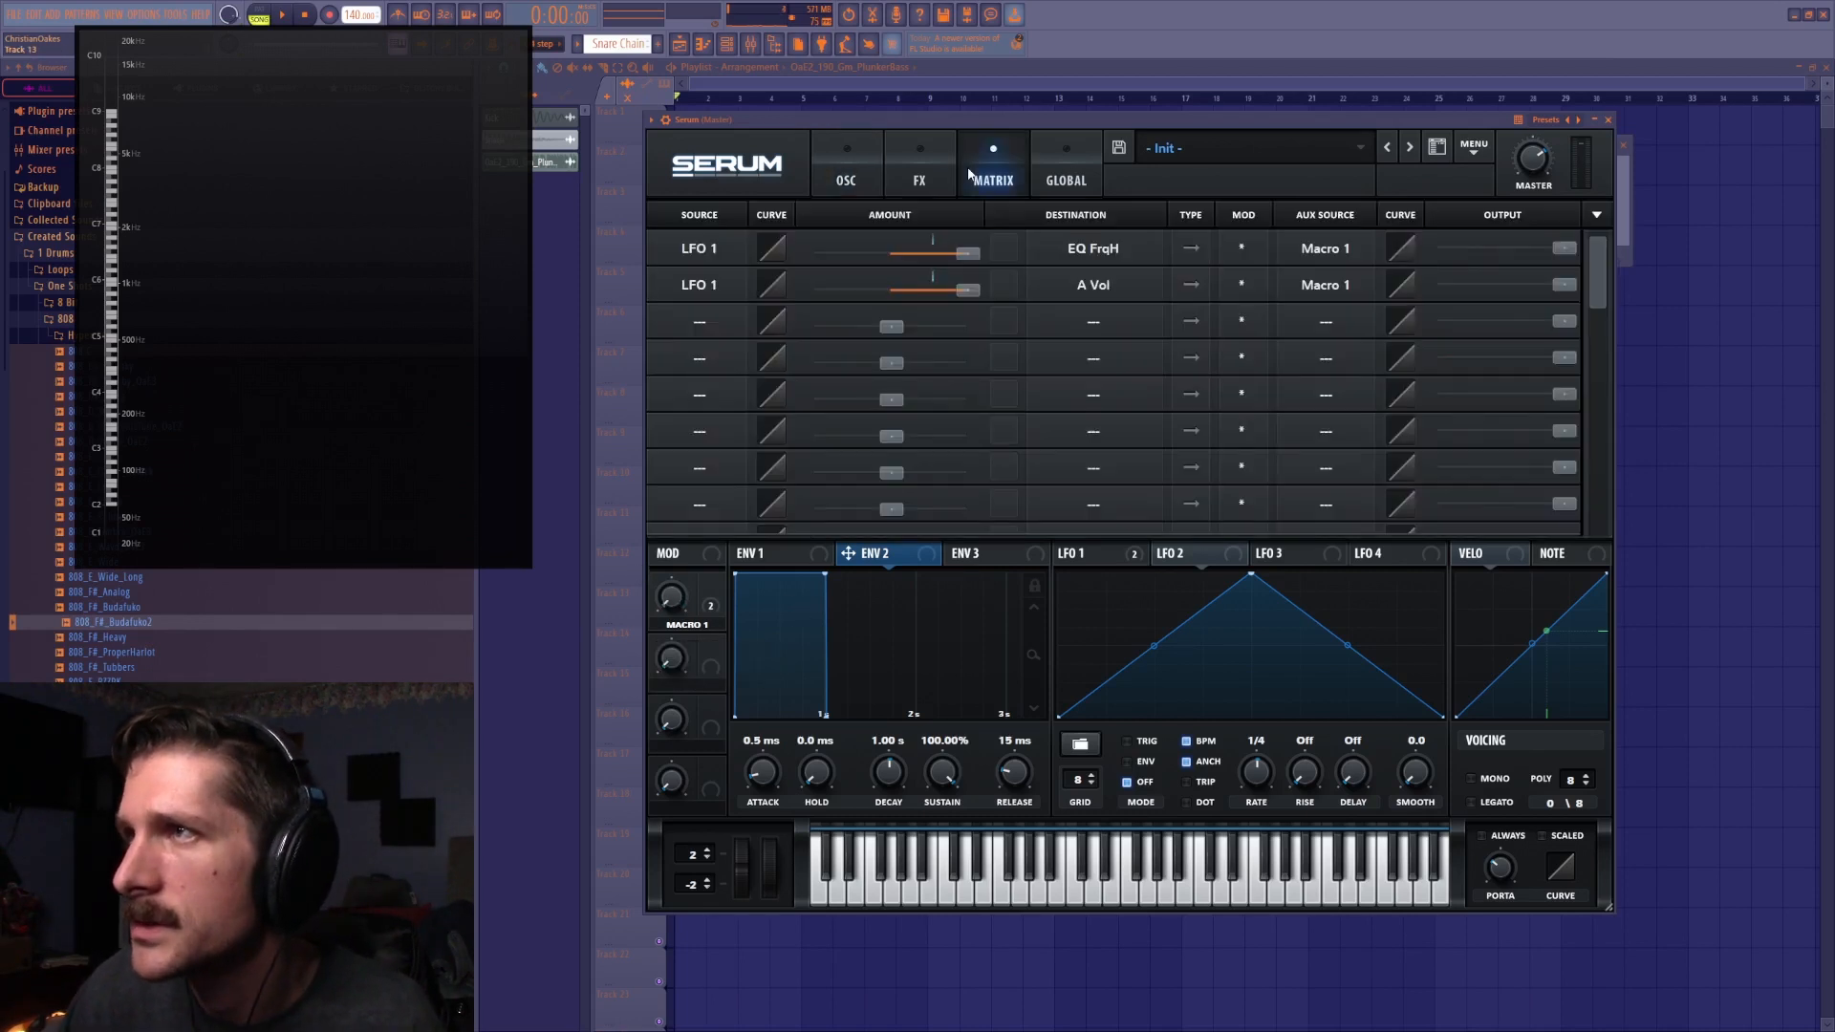
pyautogui.click(1061, 178)
pyautogui.moveTo(713, 278)
pyautogui.moveTo(714, 277); pyautogui.dragTo(831, 174)
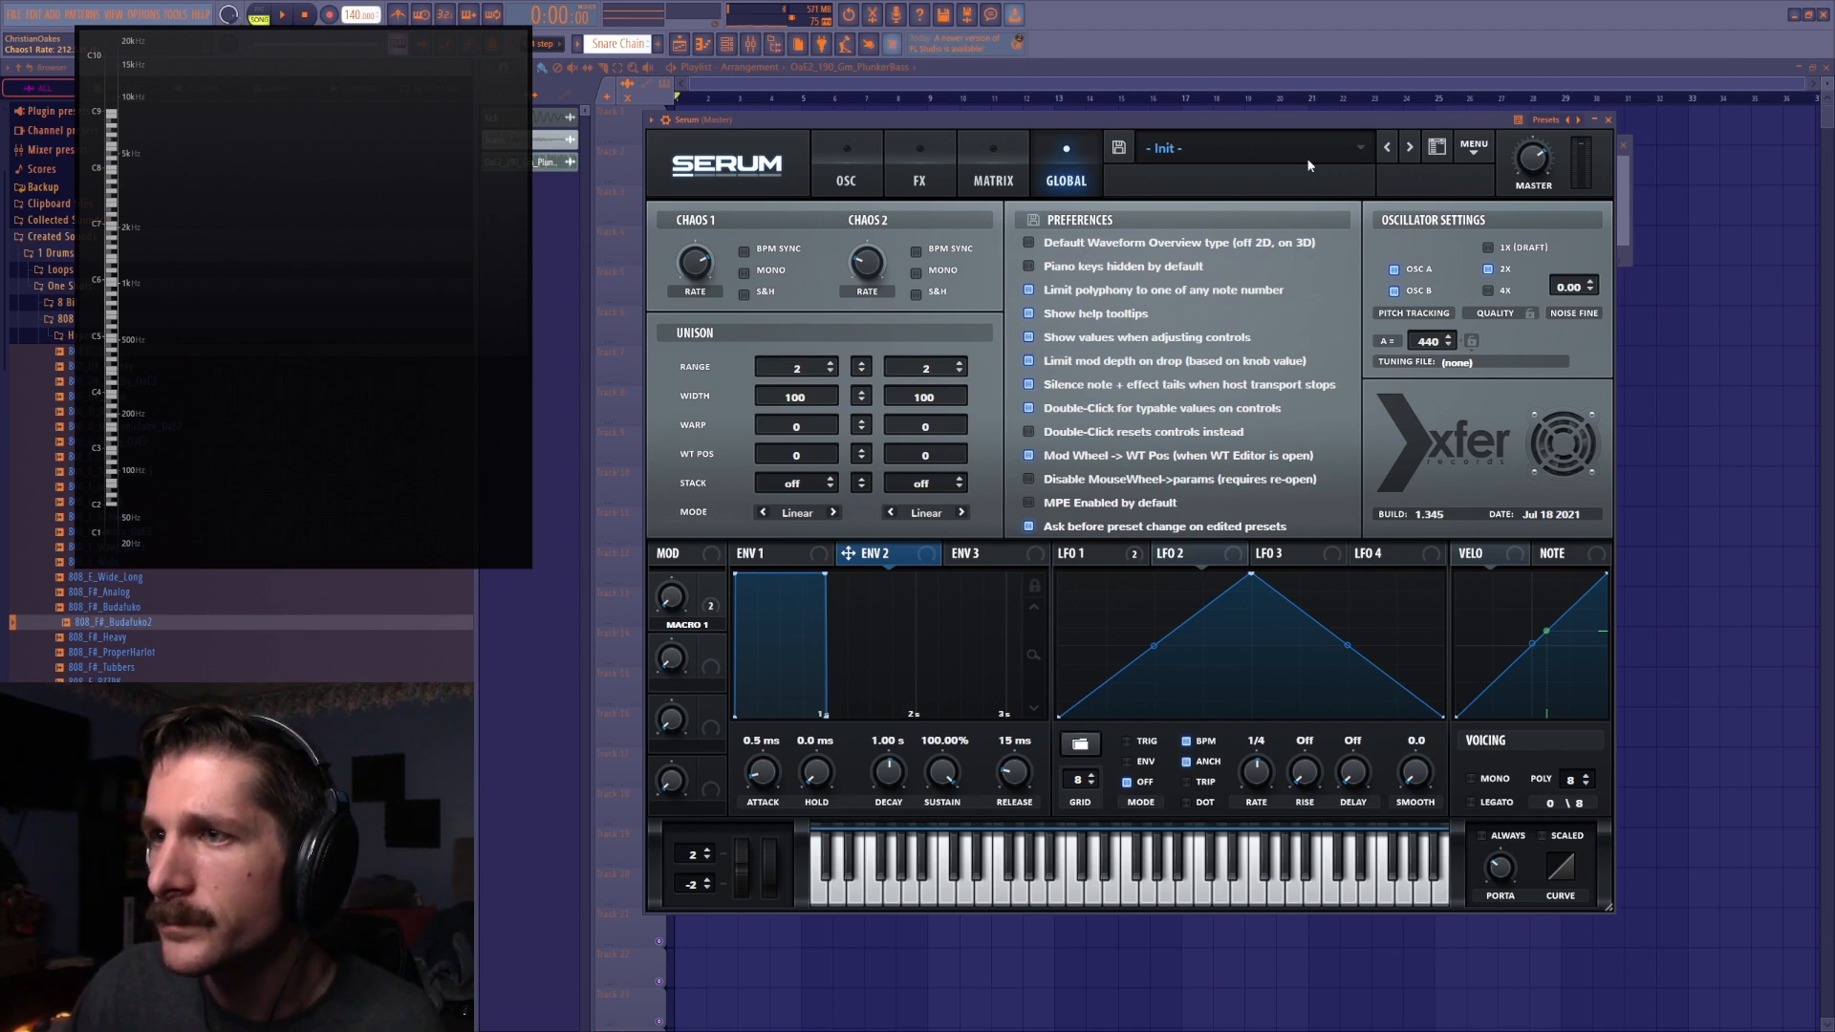
# Switch to the TierMaker synth tier list and place the Serum image in the S tier
pyautogui.click(1824, 17)
pyautogui.click(931, 563)
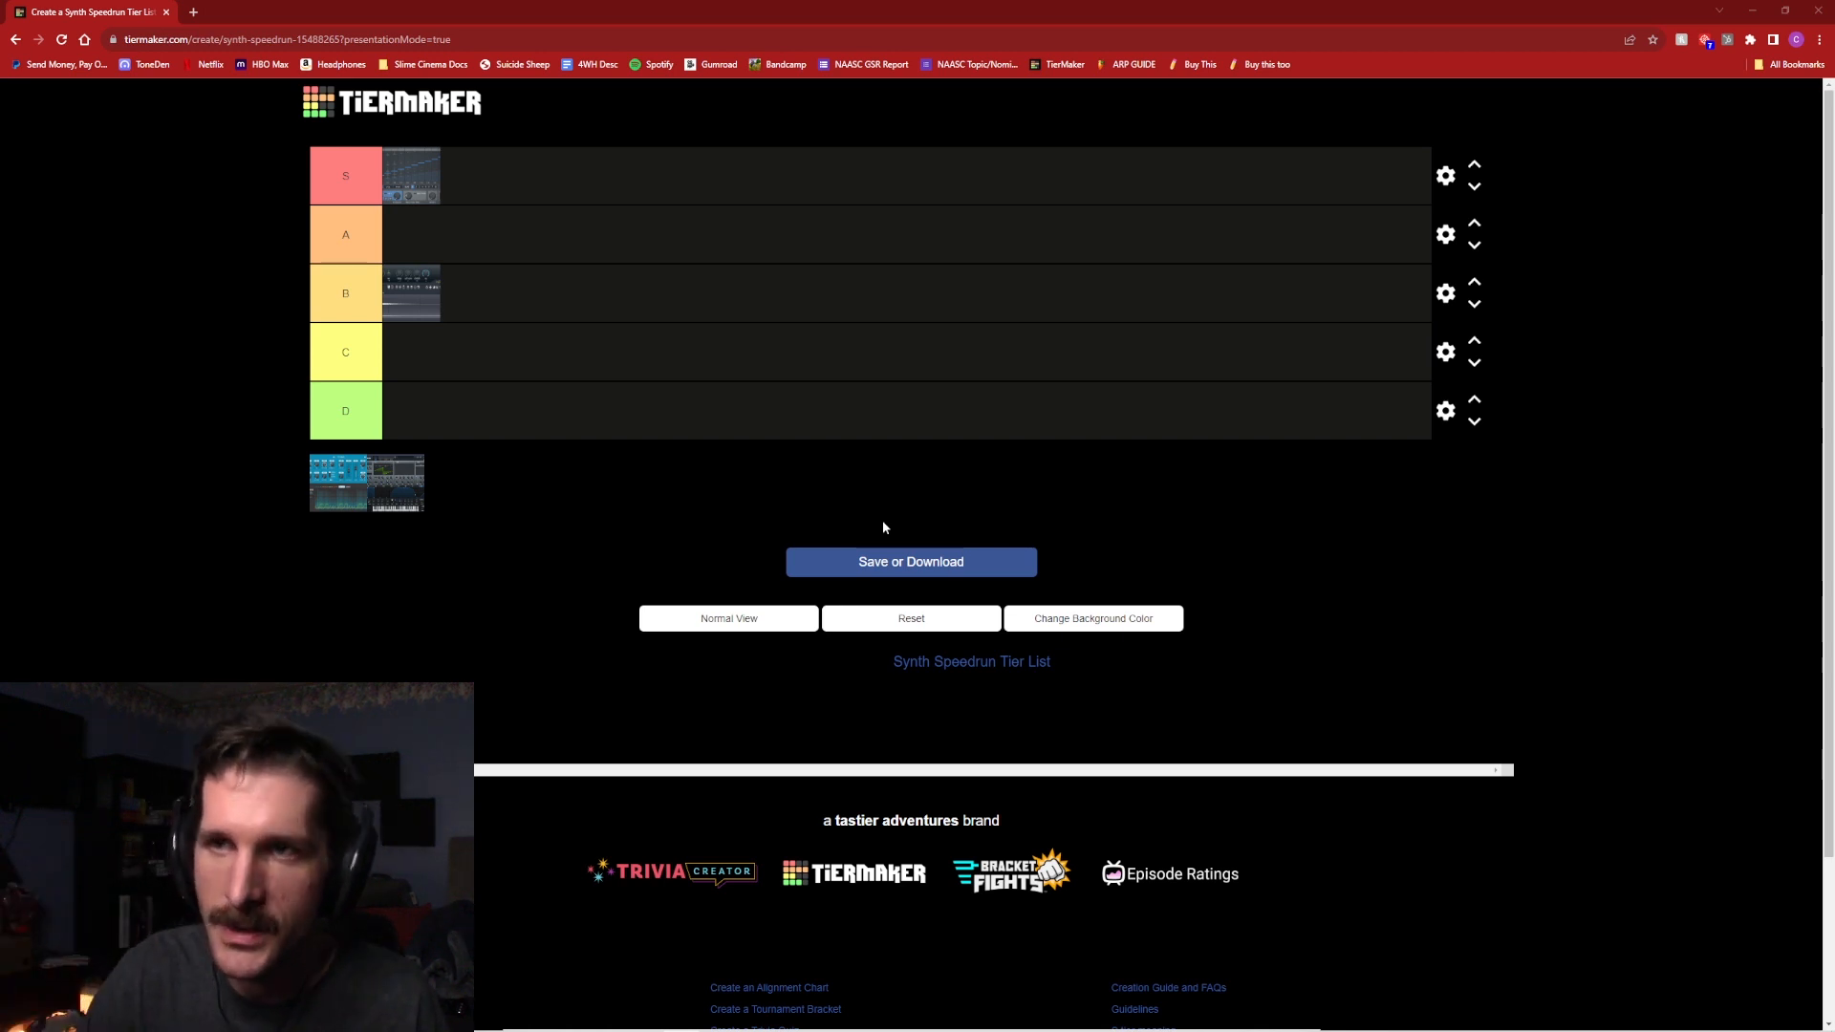
pyautogui.moveTo(386, 481); pyautogui.dragTo(466, 192)
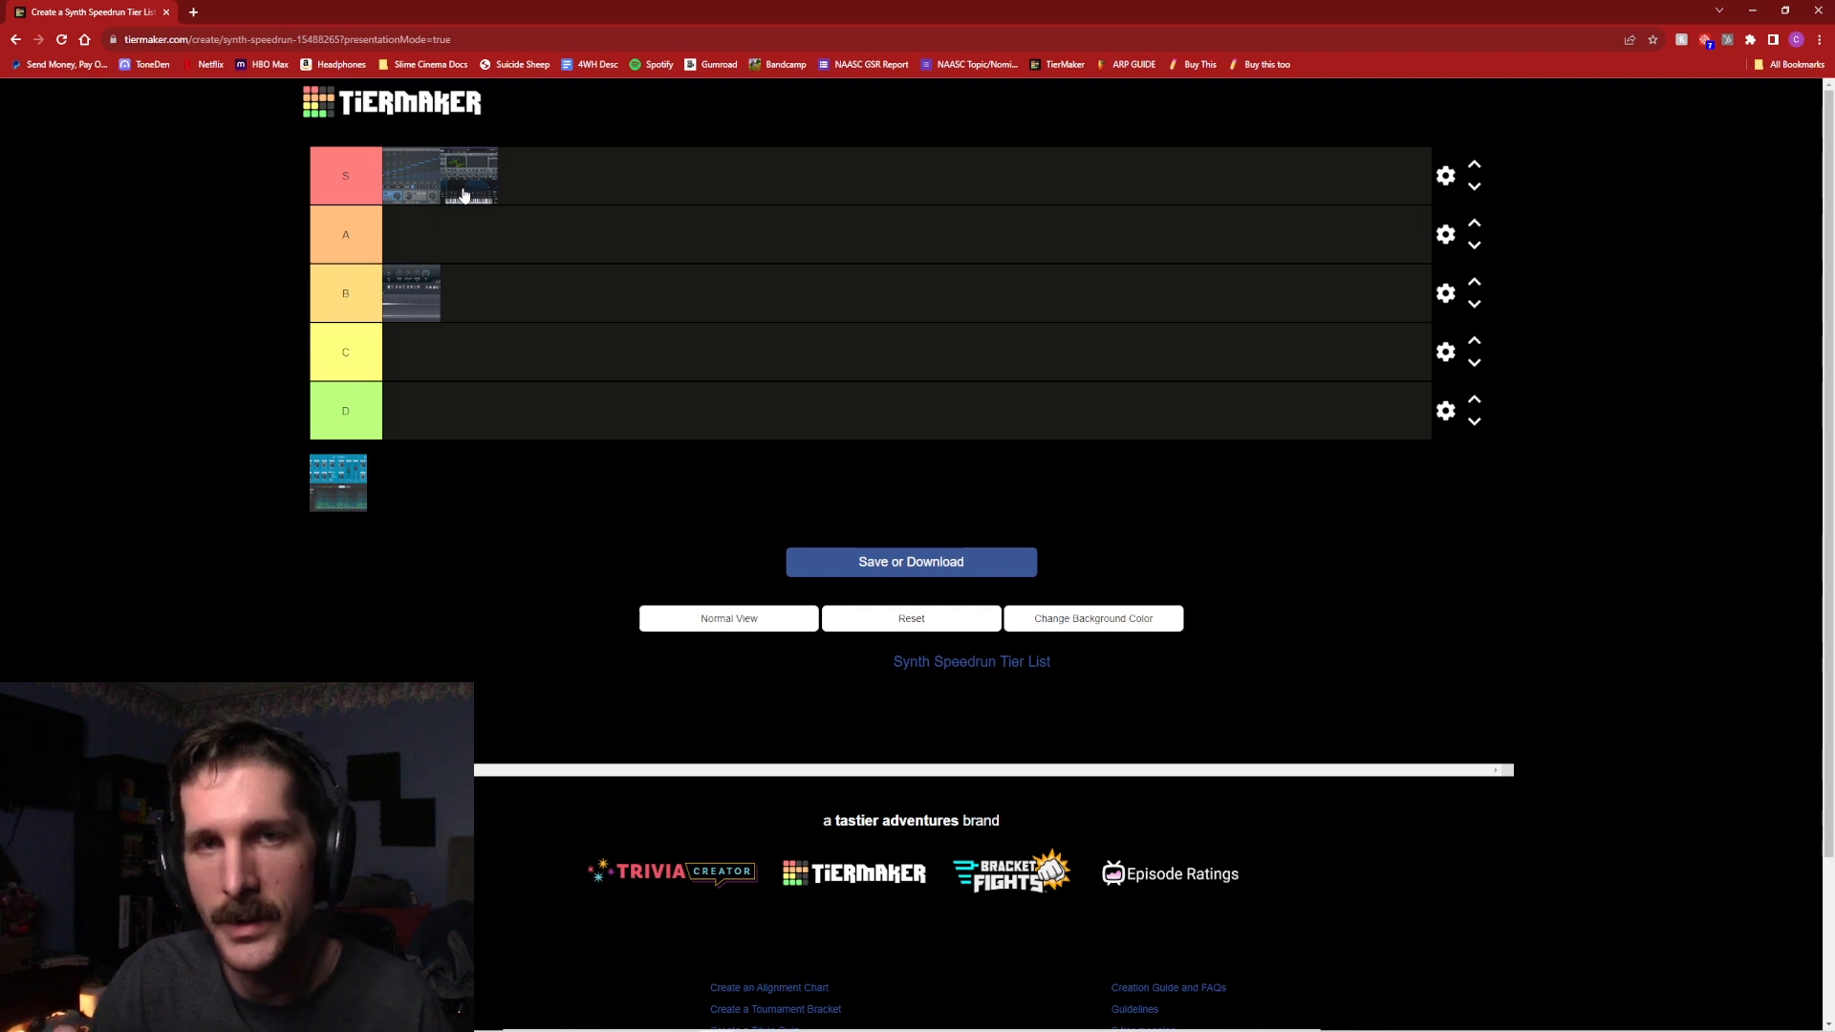